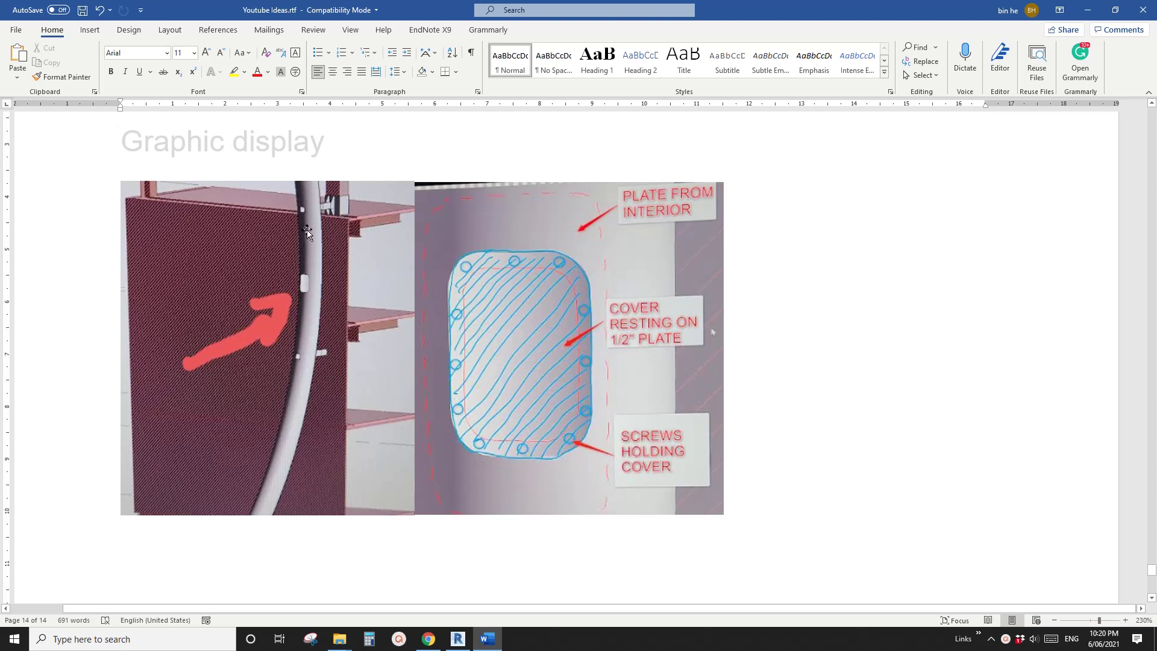
- Switch to Revit and examine the curved cover plate hosted on the ring-shaped sweep
click(458, 639)
click(533, 409)
shift+middle_drag(533, 410, 485, 389)
key(Escape)
click(493, 401)
click(513, 392)
key(Escape)
click(491, 392)
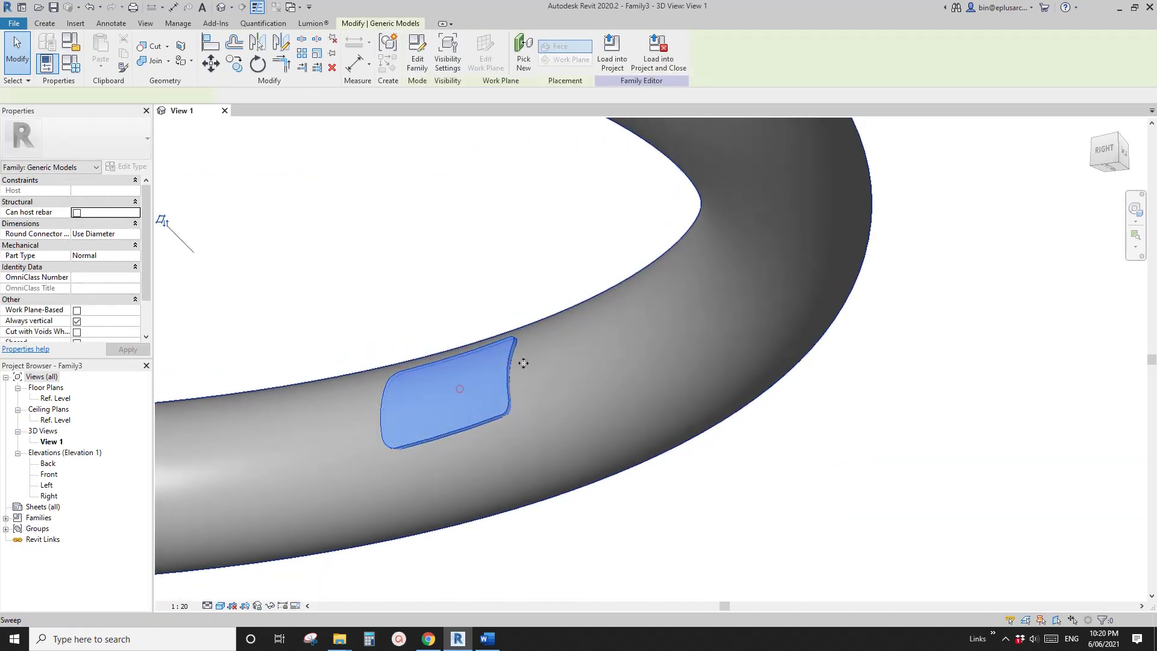
key(Escape)
scroll(491, 383, down, 1)
scroll(490, 384, down, 4)
scroll(492, 388, up, 1)
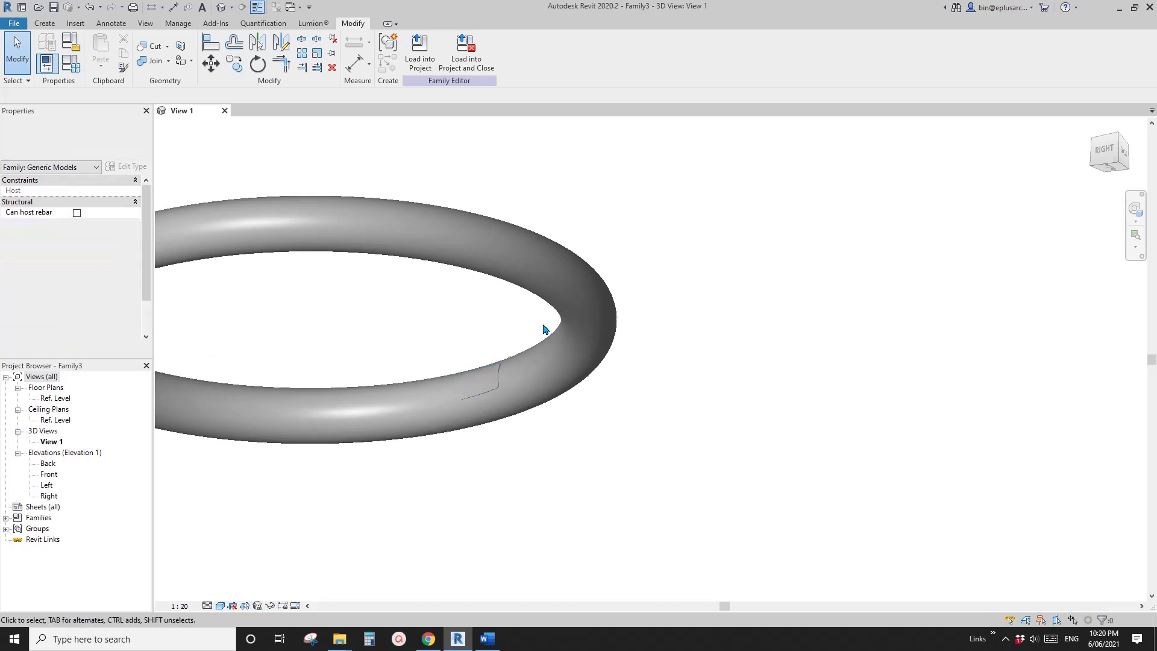
- Inspect the ring sweep and the cover plate's dimension parameters
click(499, 273)
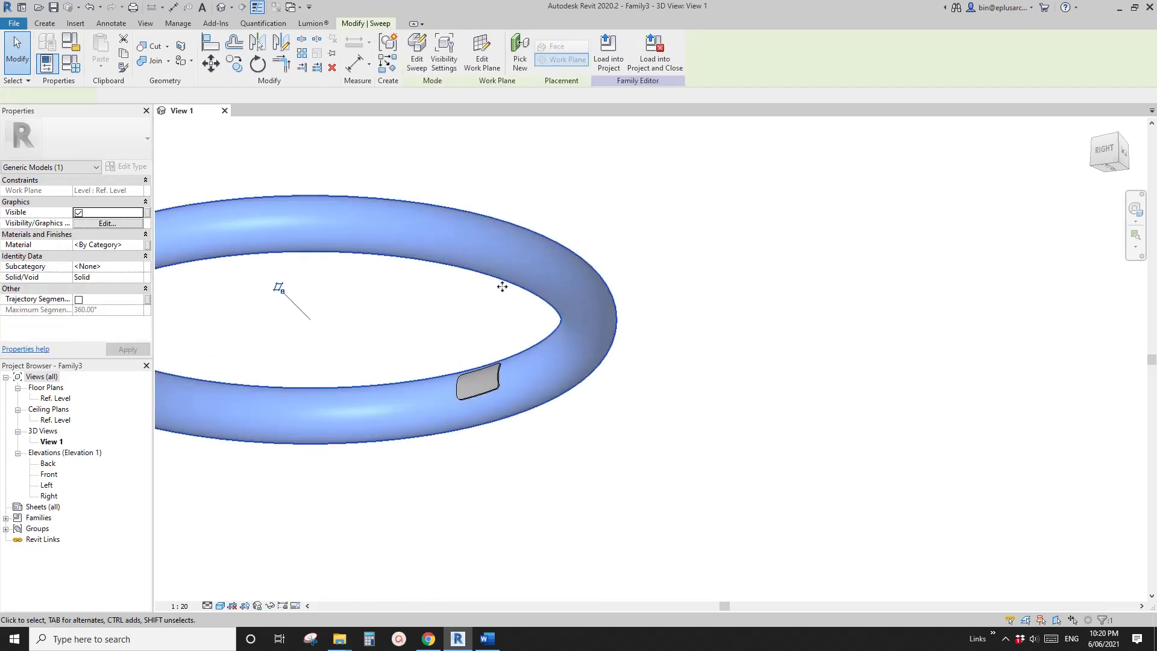
scroll(500, 282, up, 2)
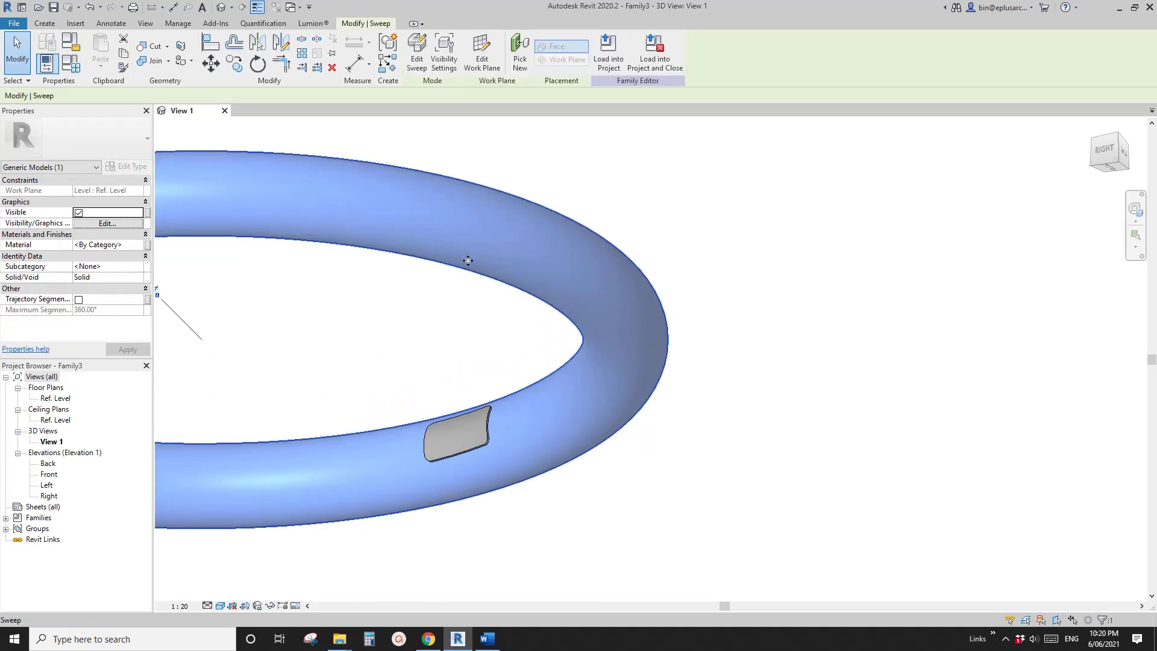
shift+middle_drag(465, 258, 517, 278)
click(513, 444)
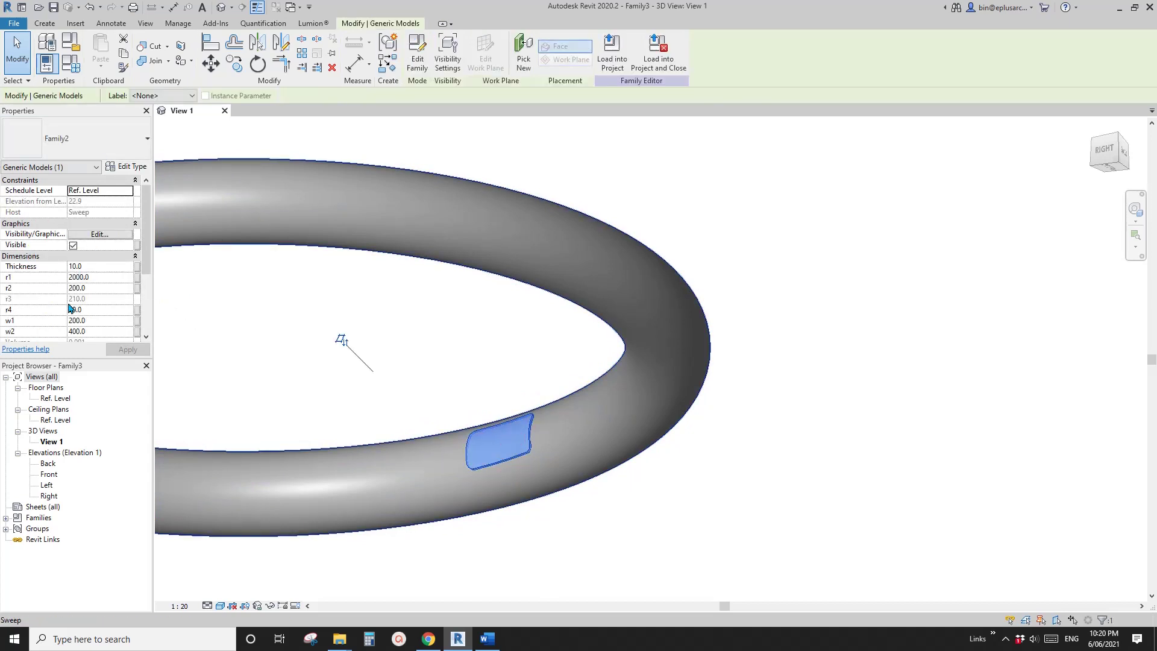
middle_drag(423, 313, 416, 296)
click(451, 325)
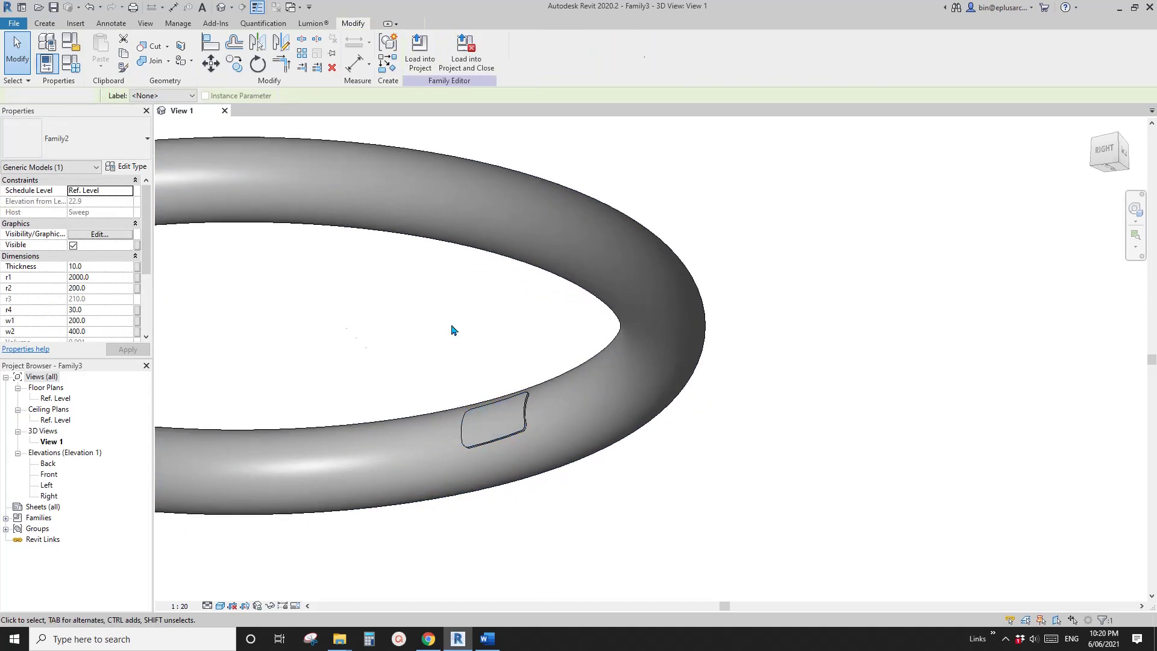
- Close the finished example family and create a new family from the Metric Generic Model face based.rft template
click(225, 111)
click(604, 319)
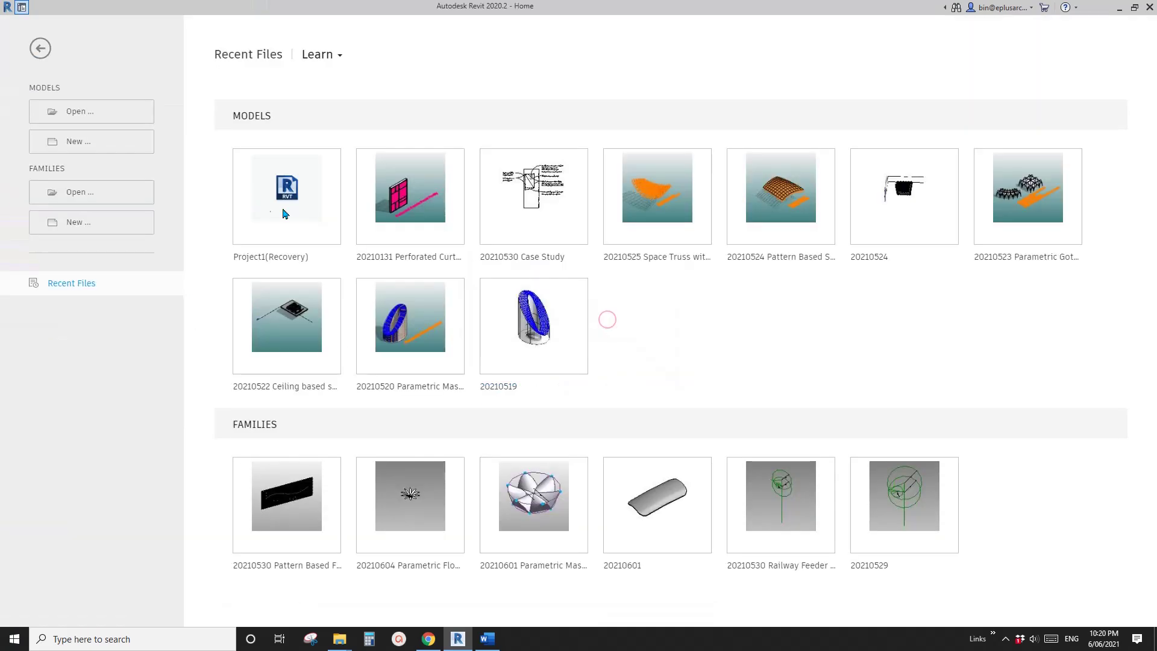
click(92, 223)
scroll(410, 365, down, 10)
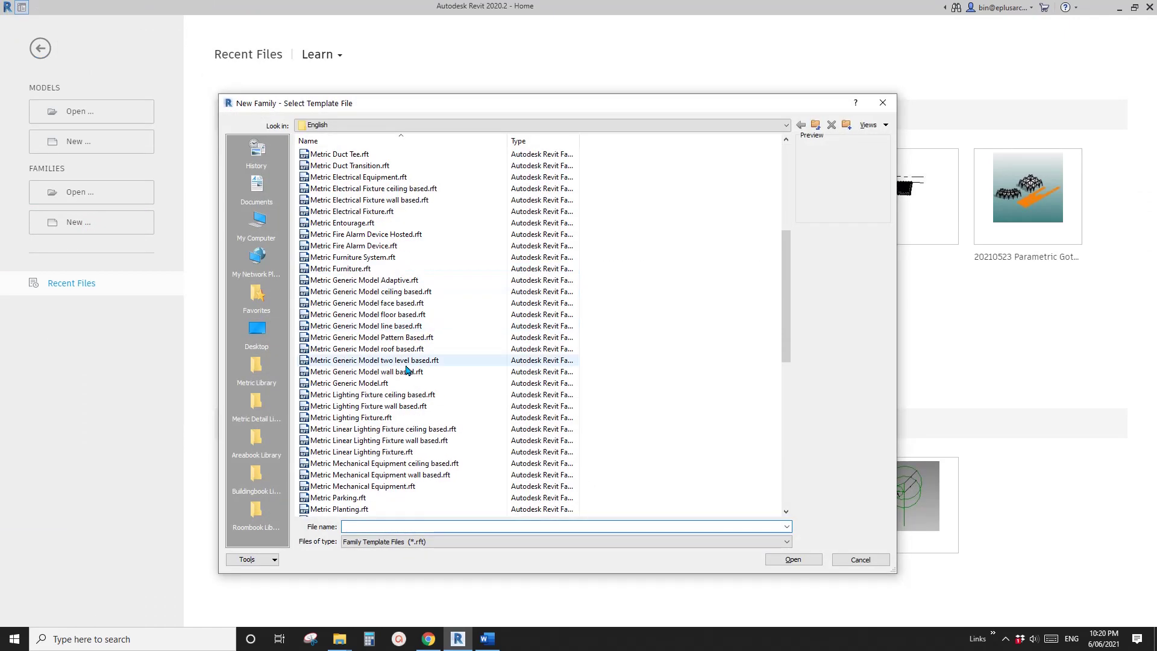
scroll(421, 373, down, 4)
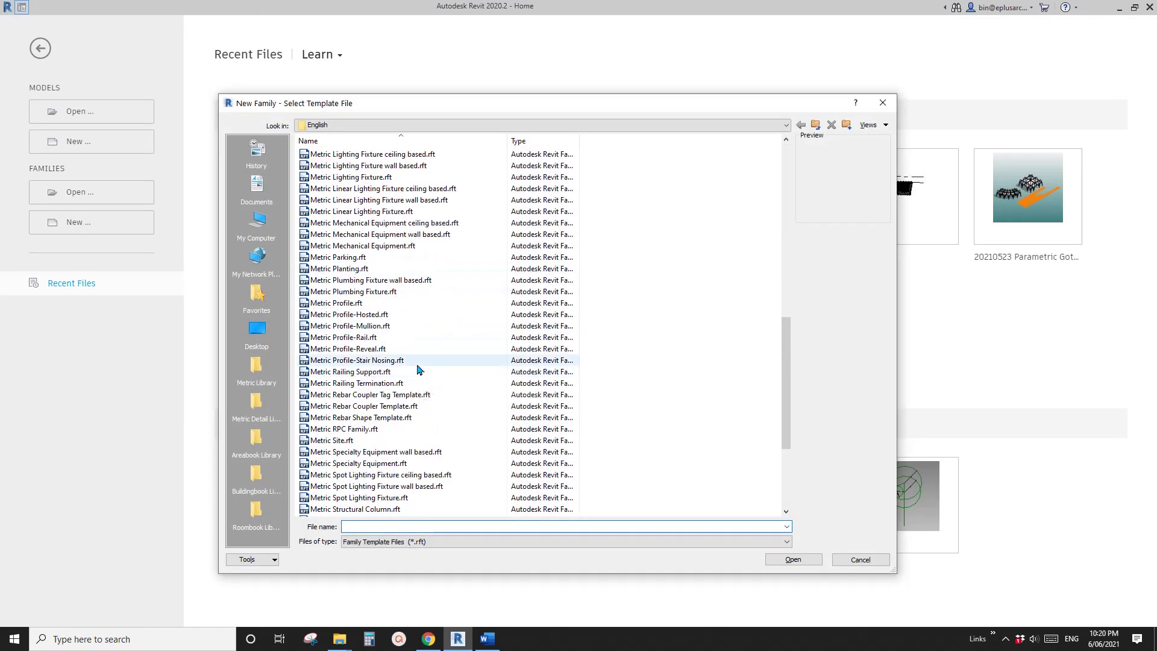
scroll(415, 371, up, 5)
click(382, 234)
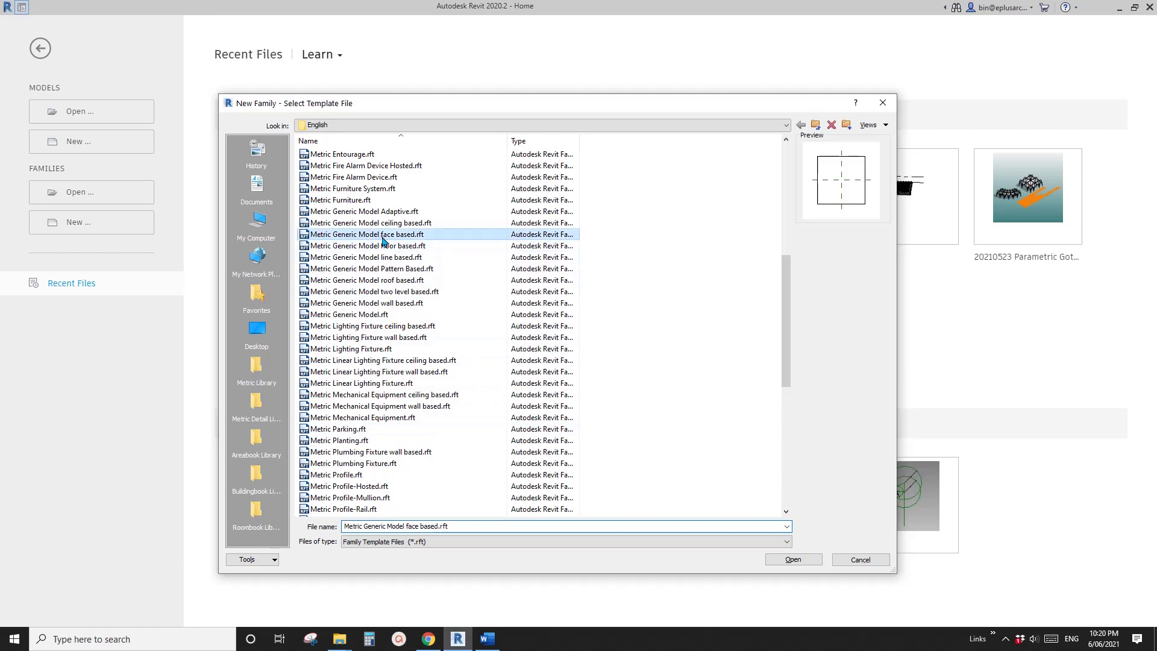
click(793, 559)
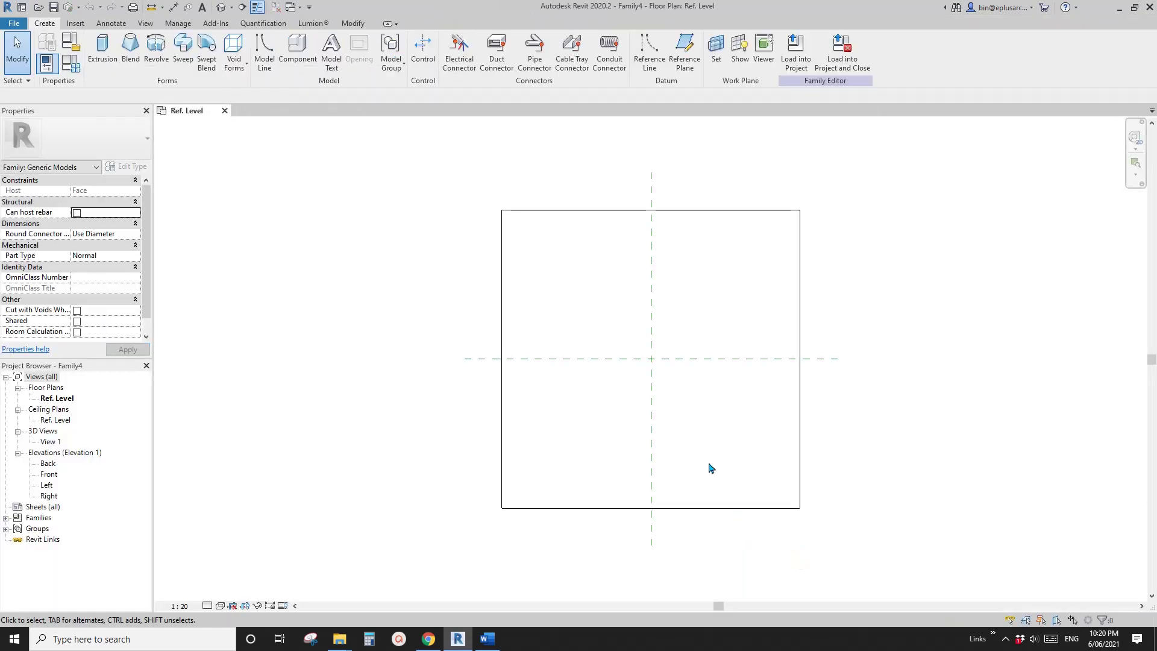
- In the Front elevation, draw a horizontal reference plane about 1402 mm above Ref. Level
middle_drag(693, 432, 579, 434)
double_click(51, 474)
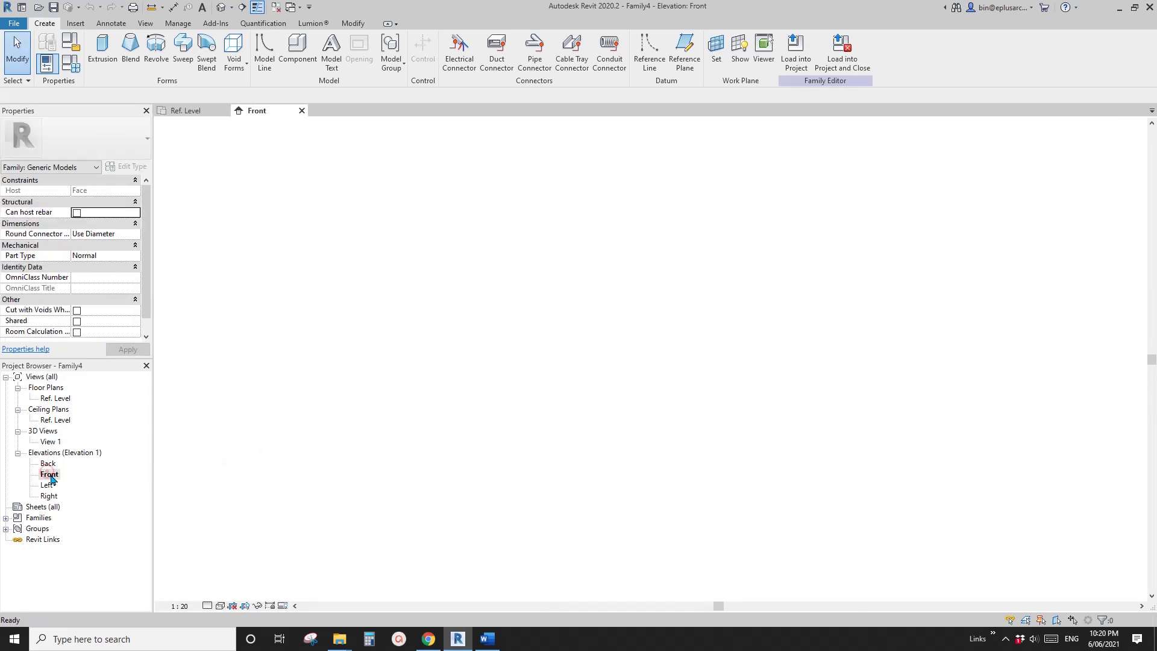
scroll(603, 383, up, 1)
key(r)
key(p)
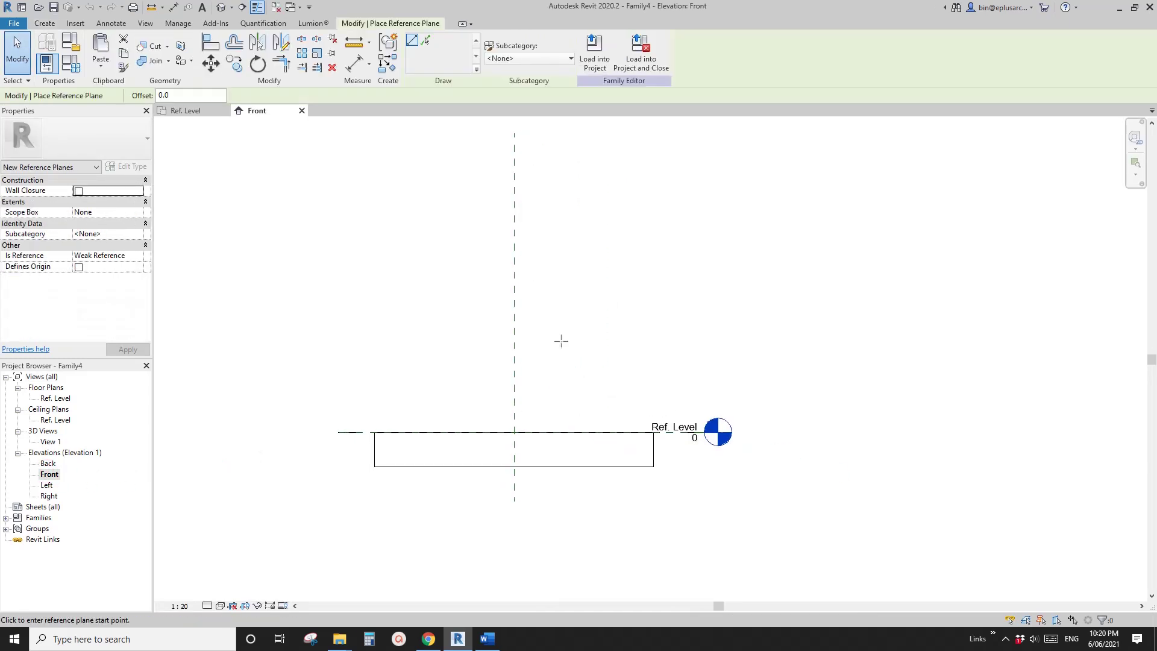
click(662, 272)
click(365, 271)
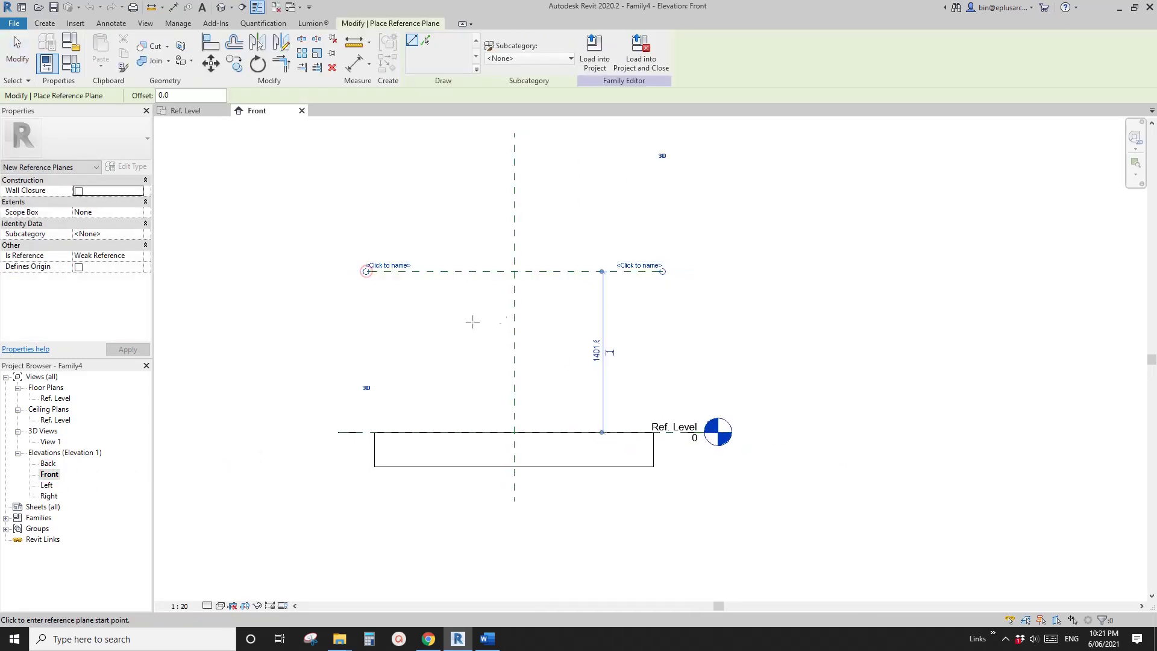
- Draw a second horizontal reference plane inside the host block, about 173 mm below Ref. Level
scroll(514, 432, up, 2)
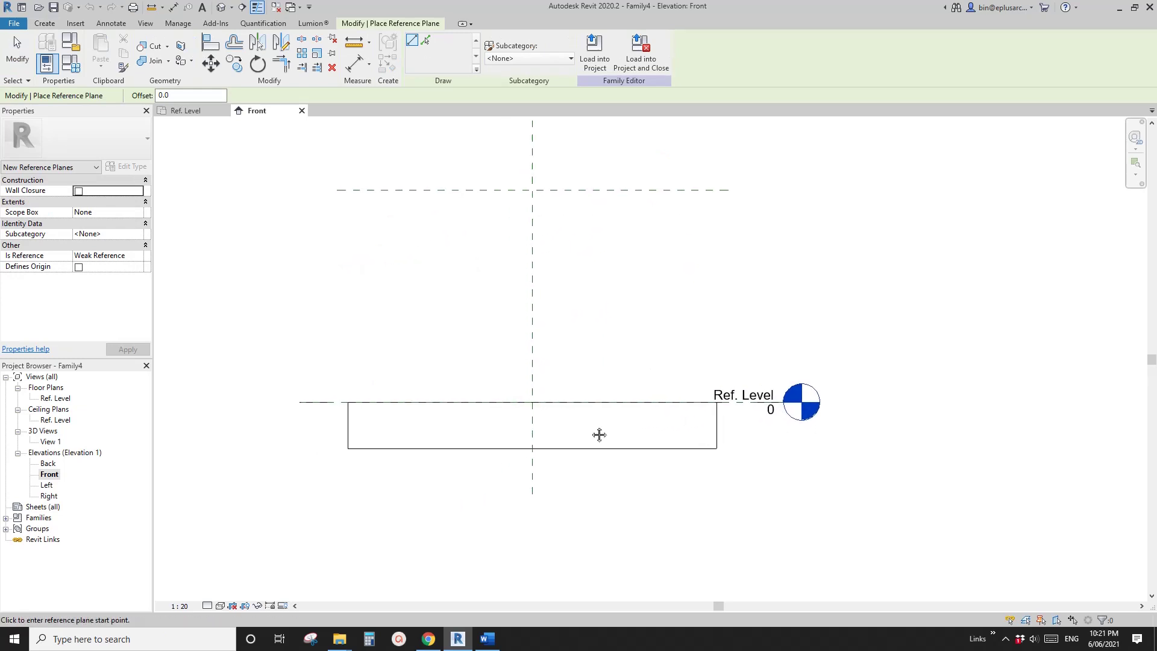
click(693, 427)
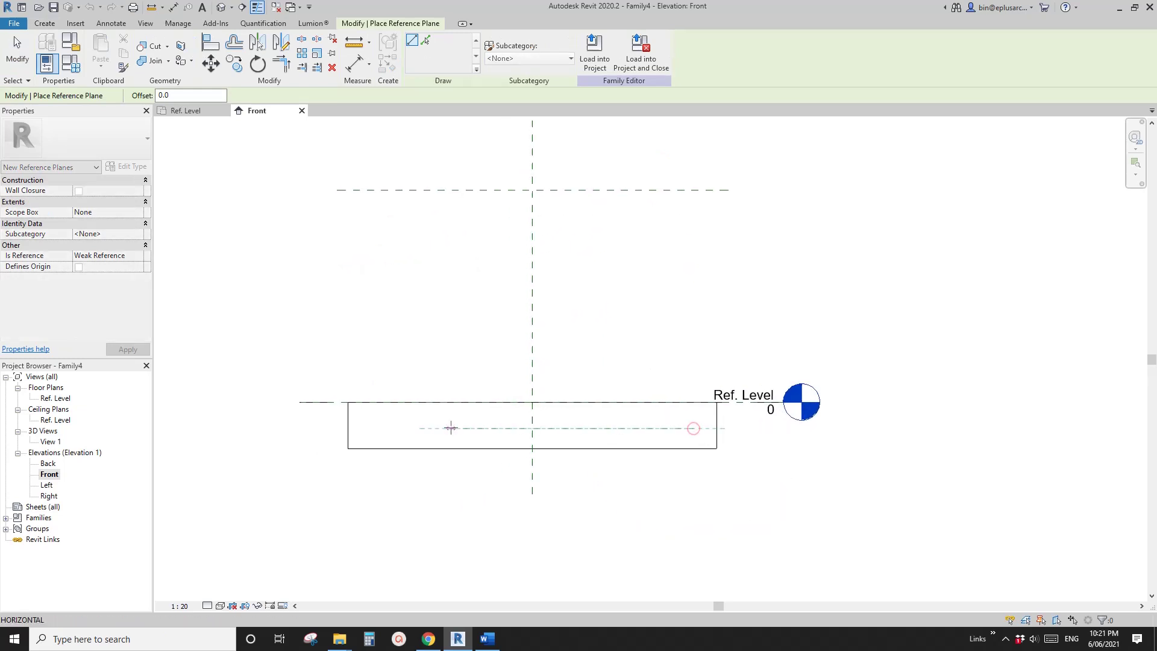
click(389, 427)
key(Escape)
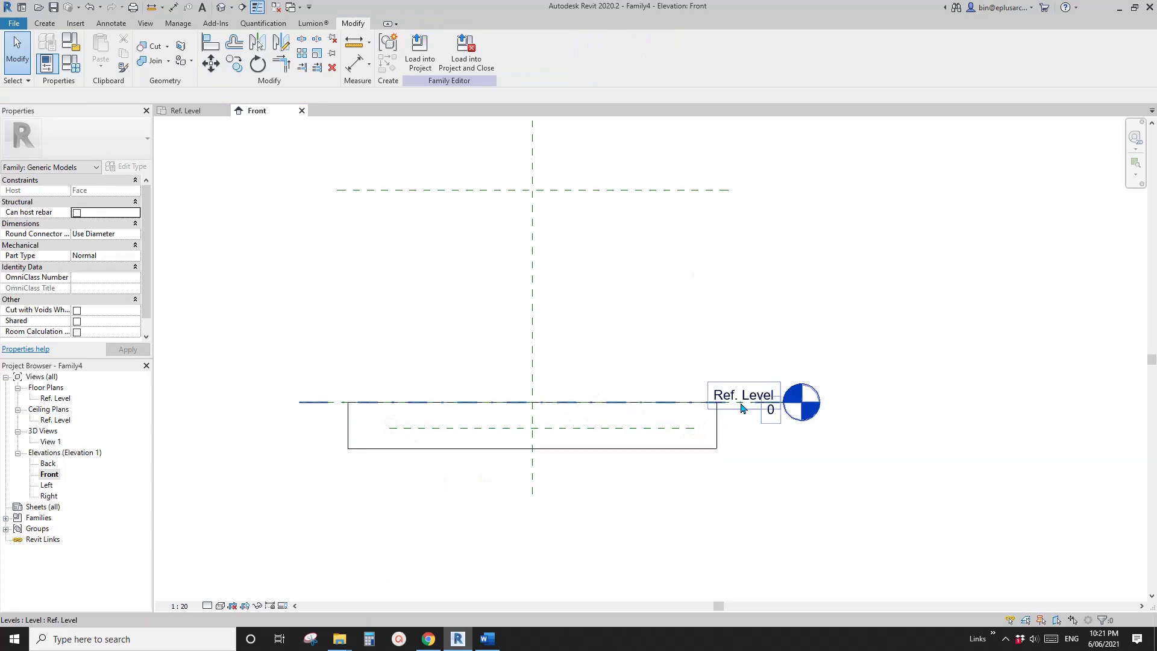
- Add an aligned dimension between Ref. Level and the upper horizontal reference plane, placed beside the host block
mouse_move(568, 412)
middle_down()
mouse_move(542, 427)
mouse_move(529, 388)
mouse_move(516, 400)
middle_up()
scroll(543, 426, down, 1)
scroll(529, 313, down, 1)
scroll(536, 266, up, 1)
middle_drag(517, 258, 567, 286)
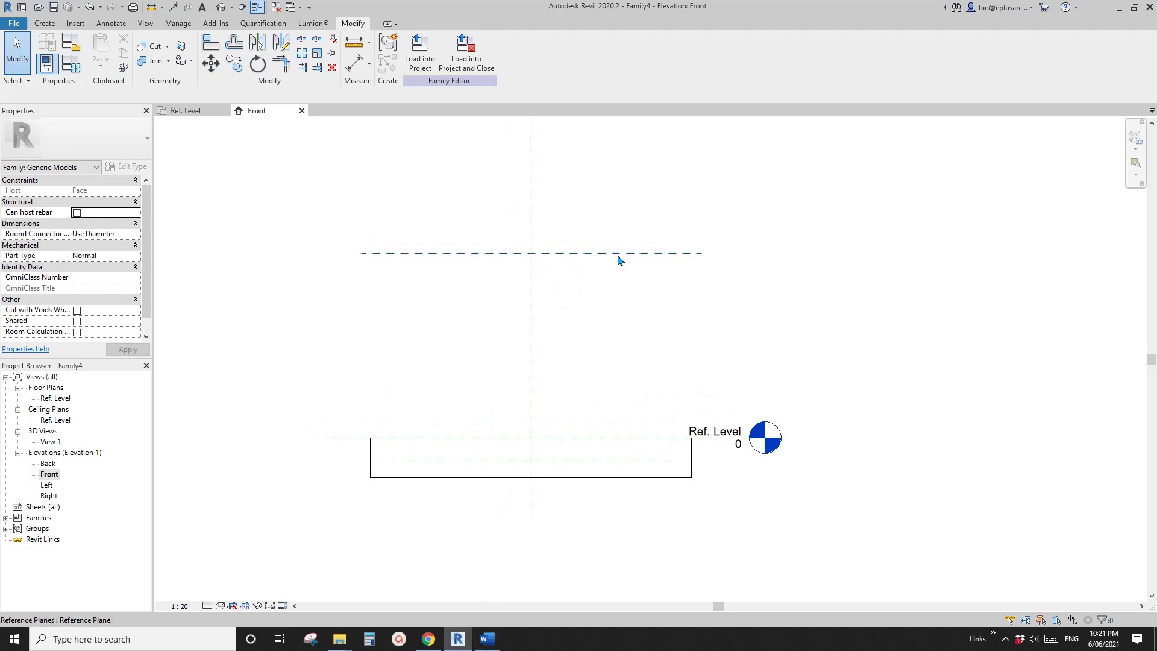
key(d)
key(i)
click(349, 437)
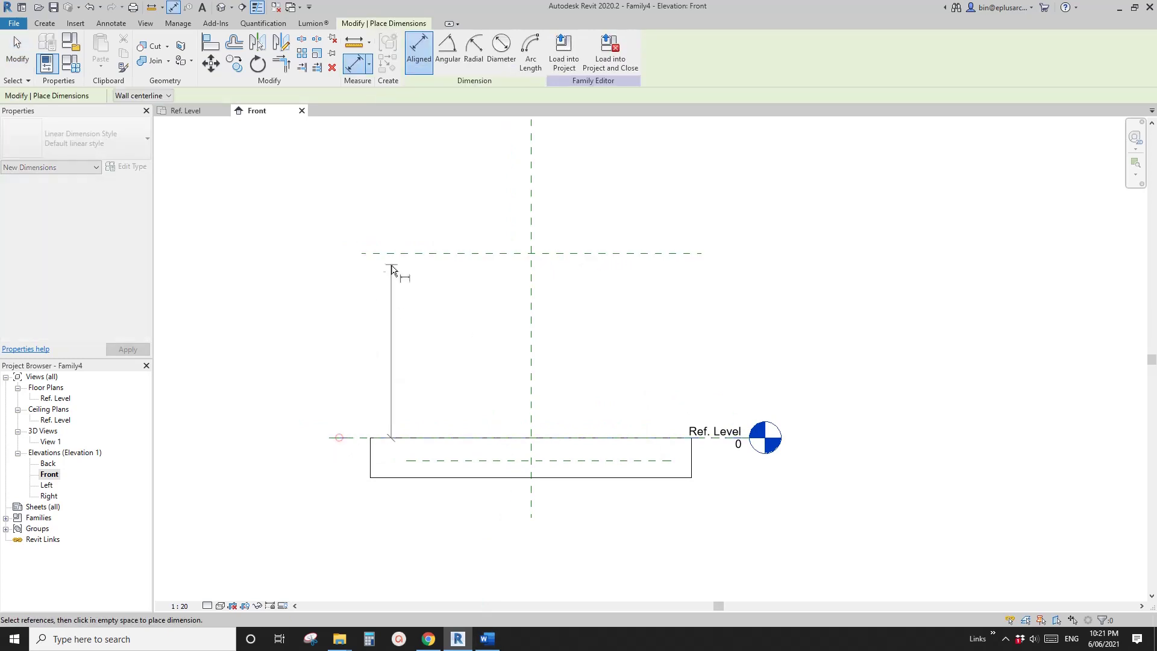
click(389, 253)
click(717, 328)
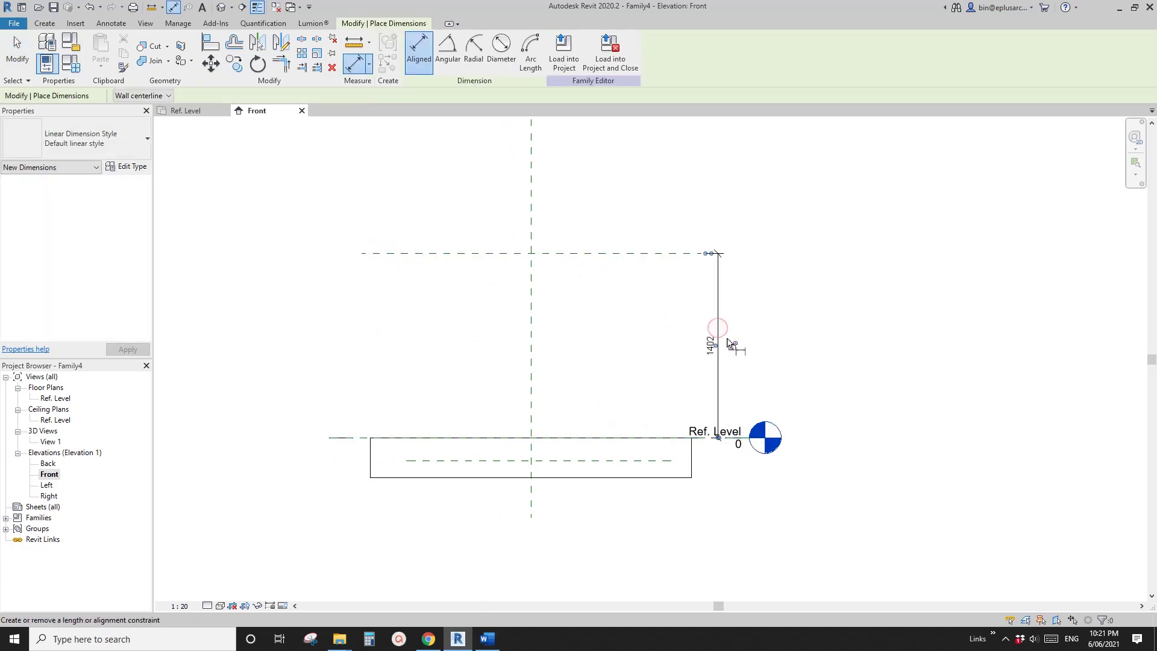
key(Escape)
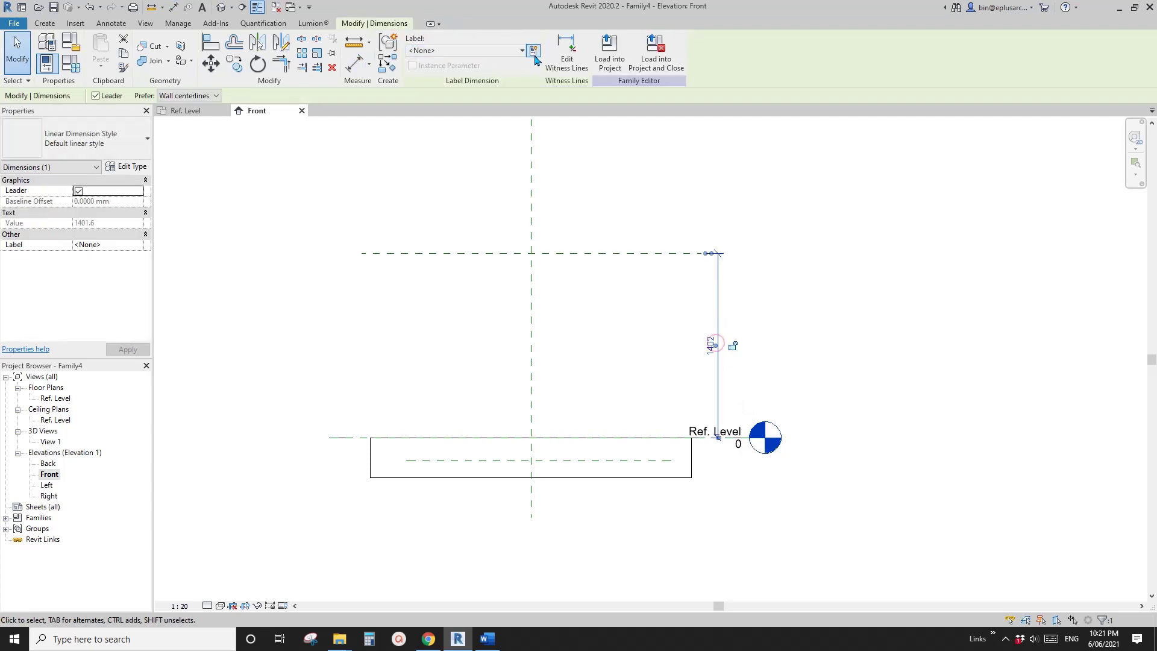
- Label the upper dimension with a new instance family parameter named r1
click(533, 50)
text(r1)
click(803, 311)
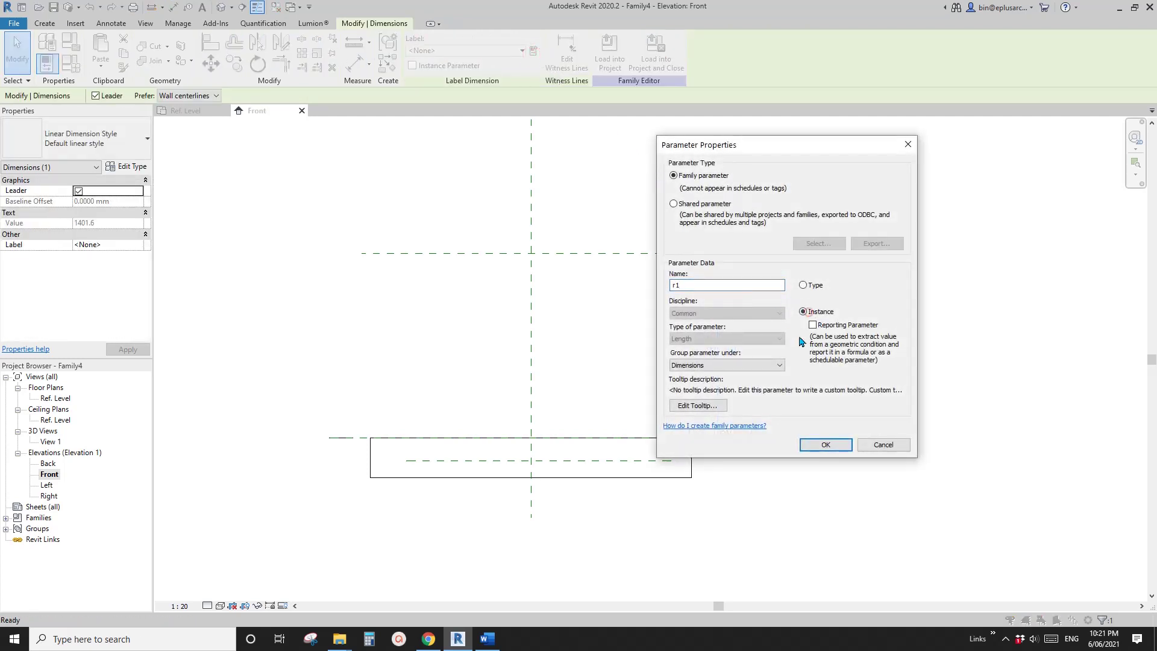
click(825, 444)
scroll(584, 338, up, 1)
click(508, 550)
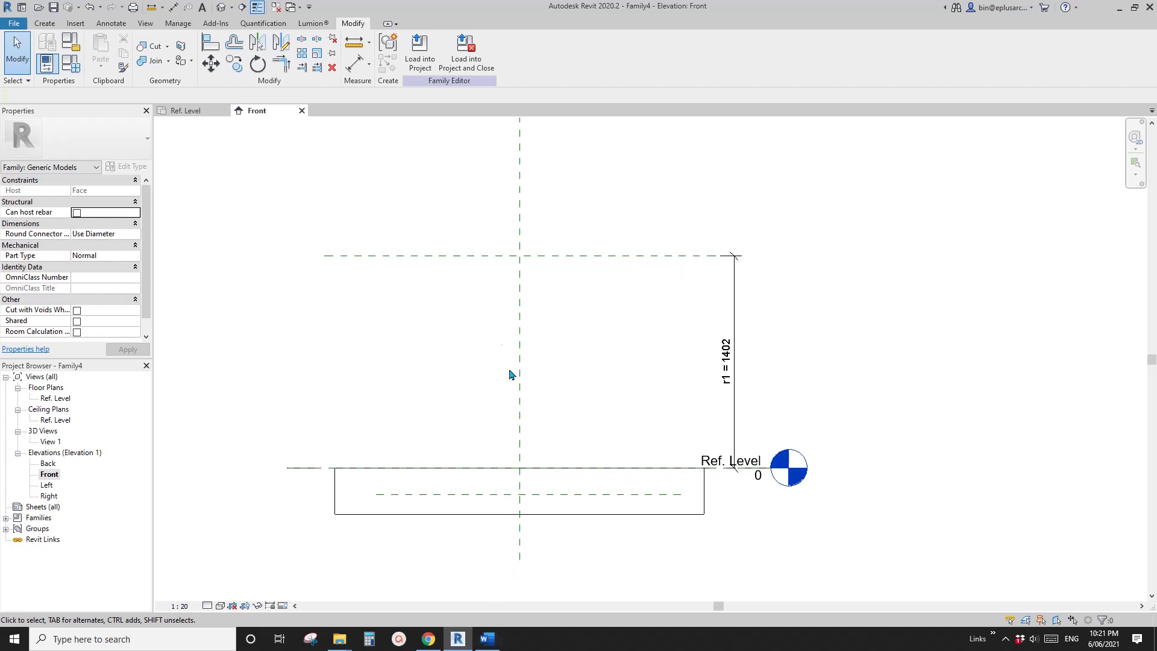
- Check the cover plate reference images in Word and, back in Revit, dimension the lower reference plane from Ref. Level
click(487, 639)
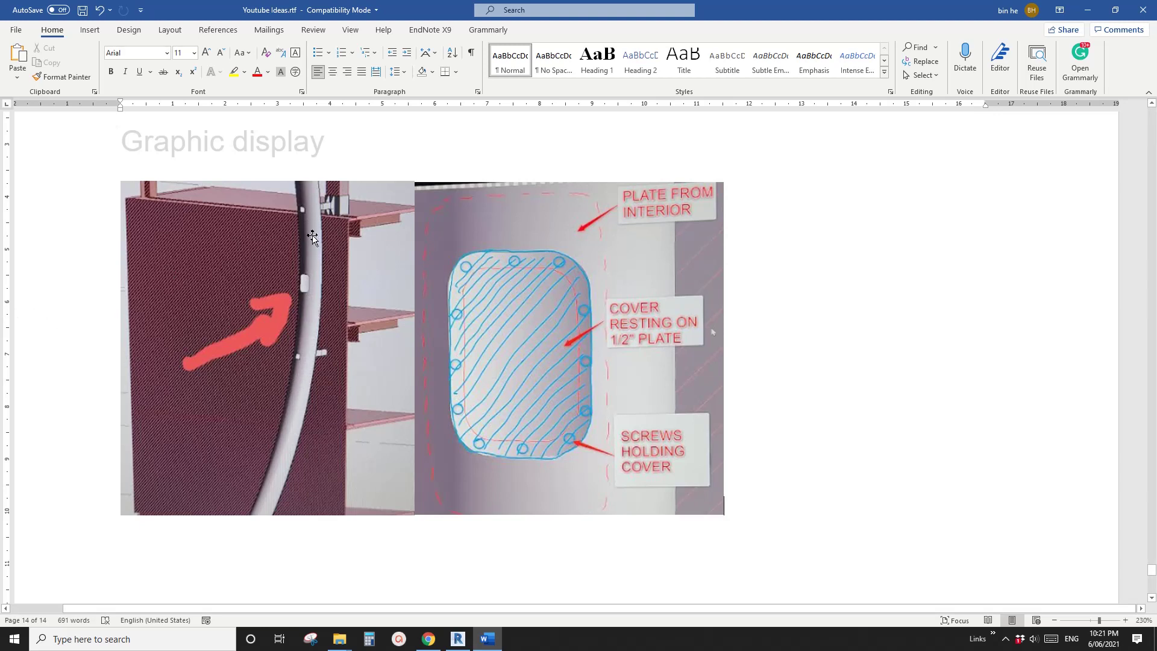
click(458, 639)
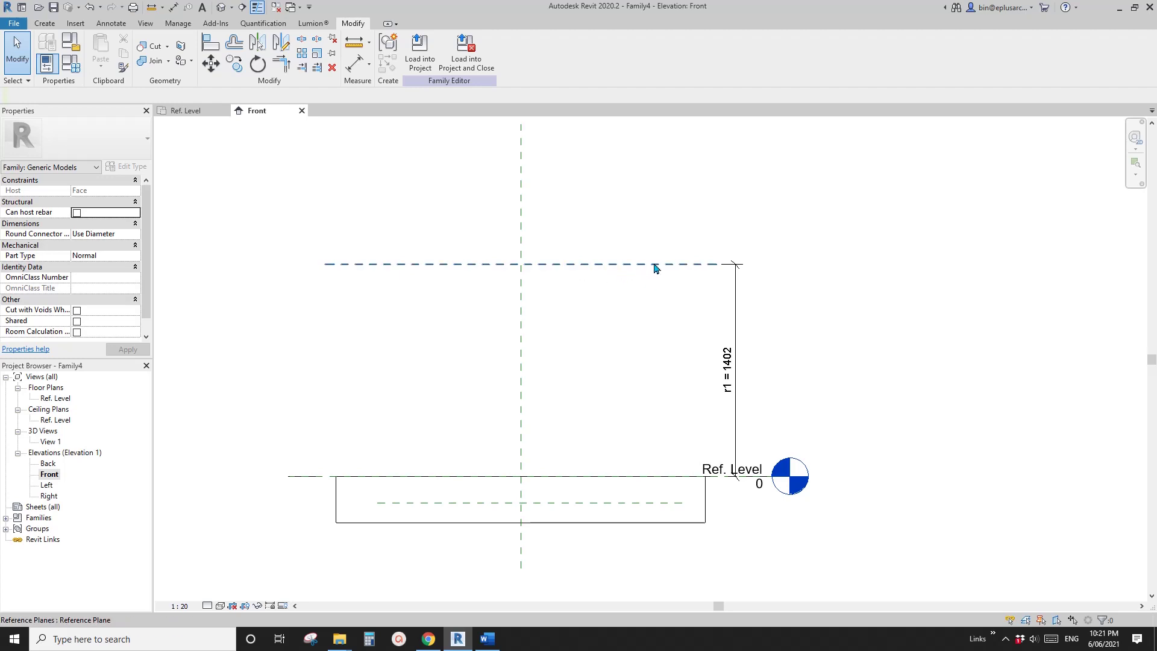
middle_drag(572, 304, 584, 305)
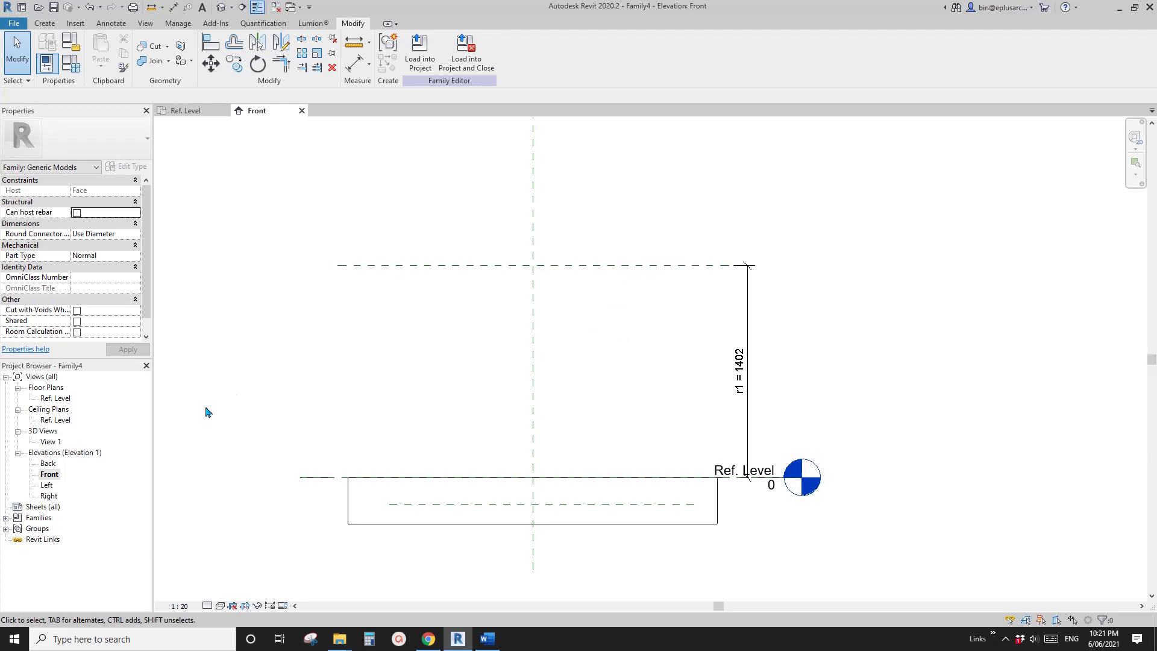
middle_drag(473, 387, 486, 367)
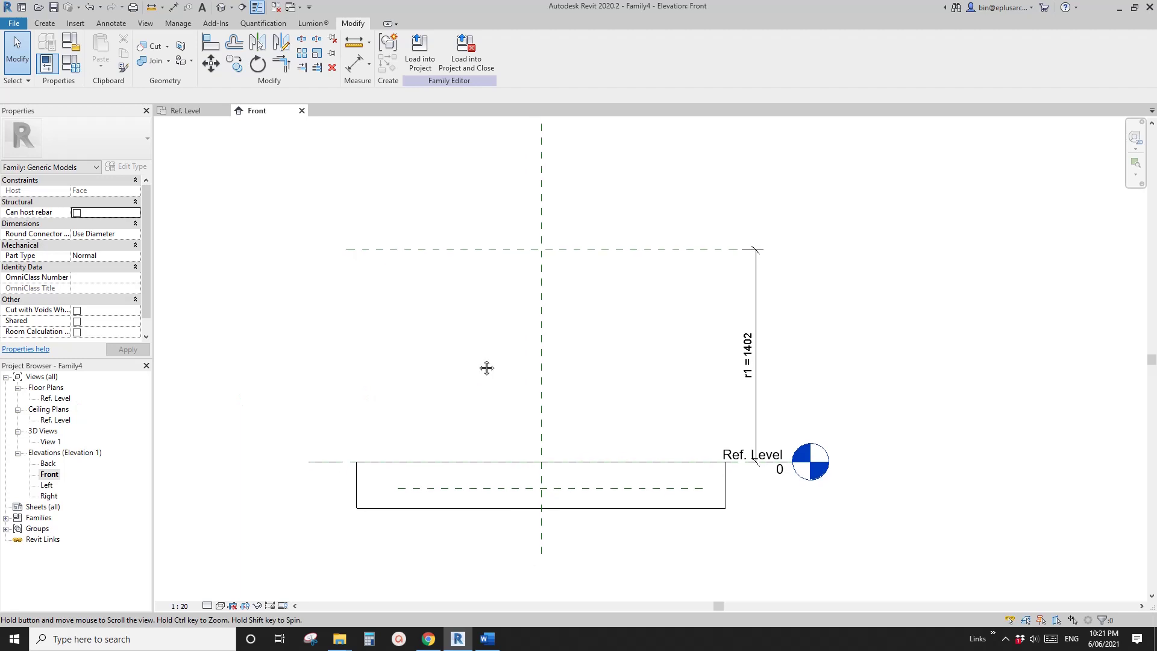
key(d)
key(i)
click(459, 488)
click(330, 462)
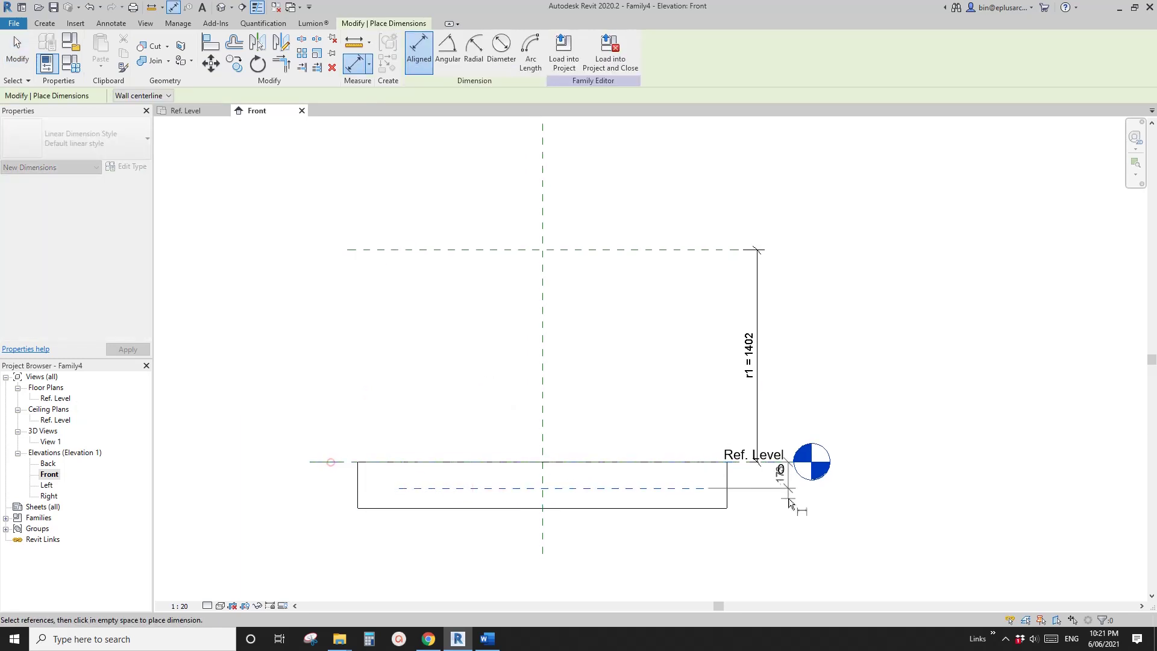
click(762, 495)
scroll(754, 505, up, 2)
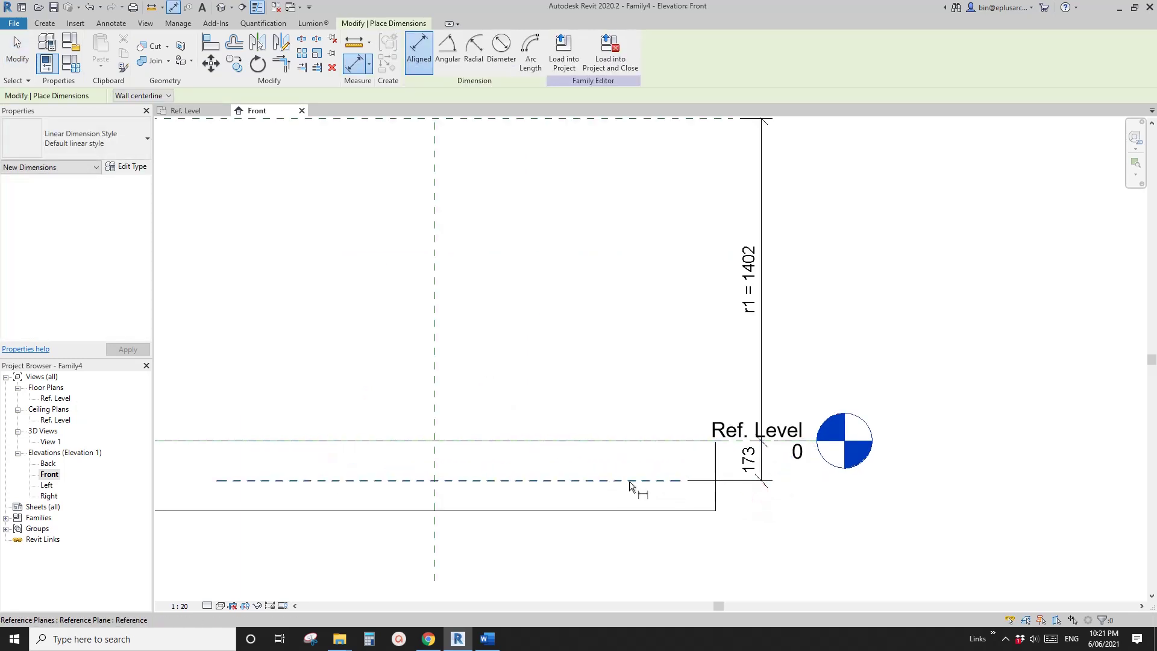
key(Escape)
- Review the Word reference images again and label the lower dimension in Revit with a new instance parameter named r2
click(488, 639)
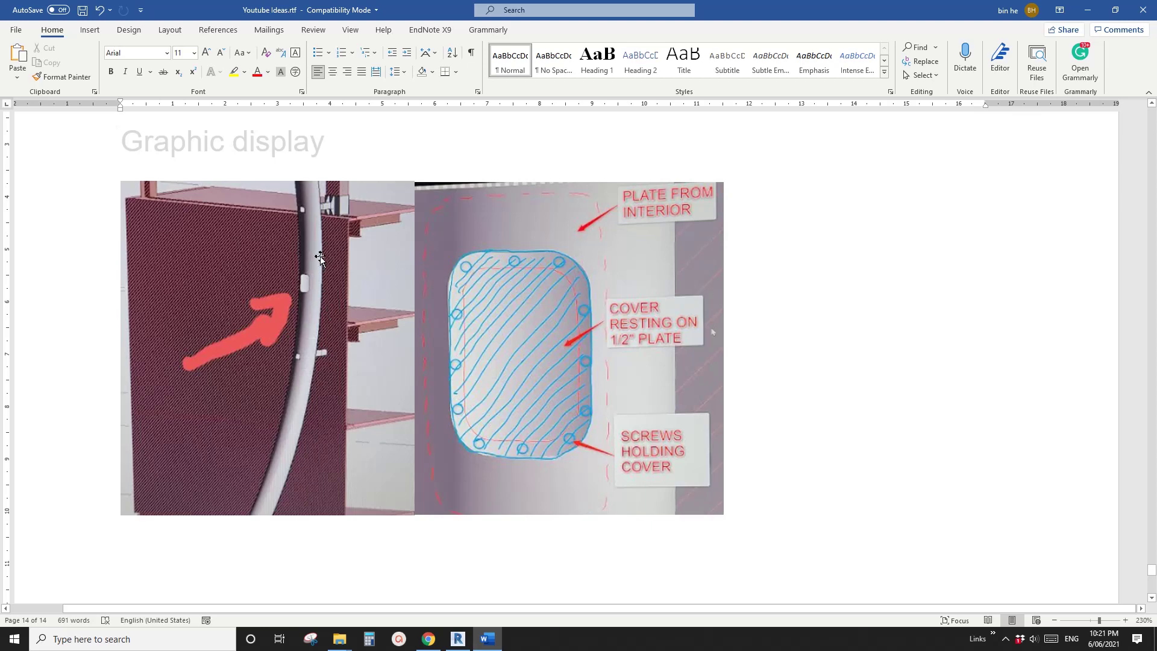
click(458, 639)
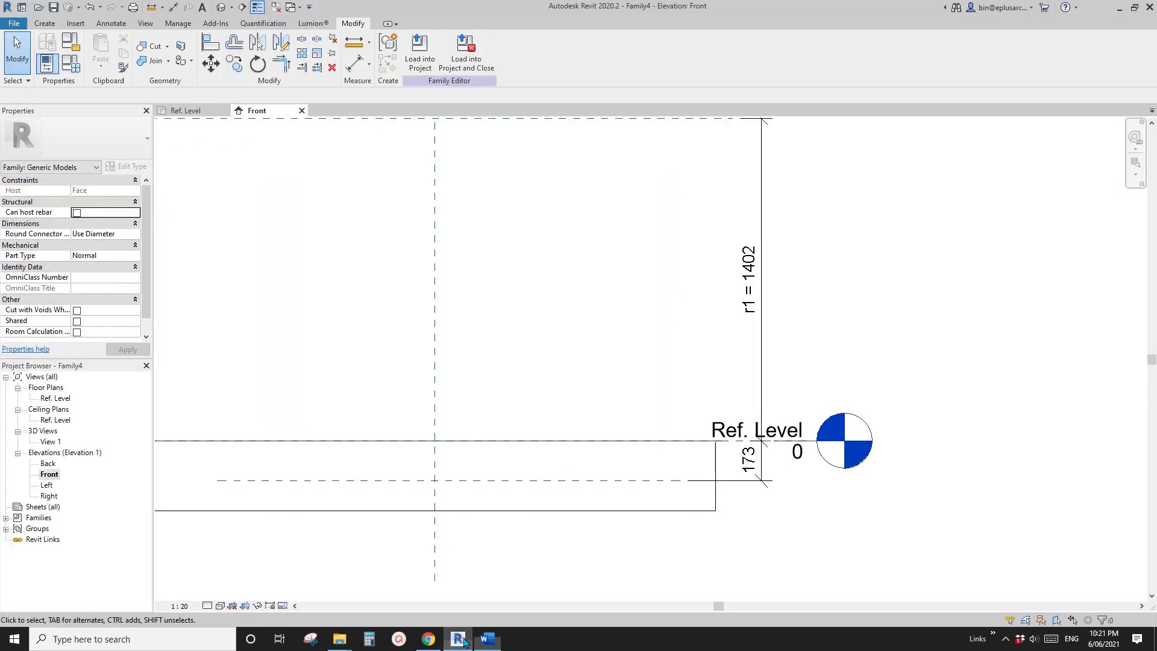
click(744, 471)
click(534, 50)
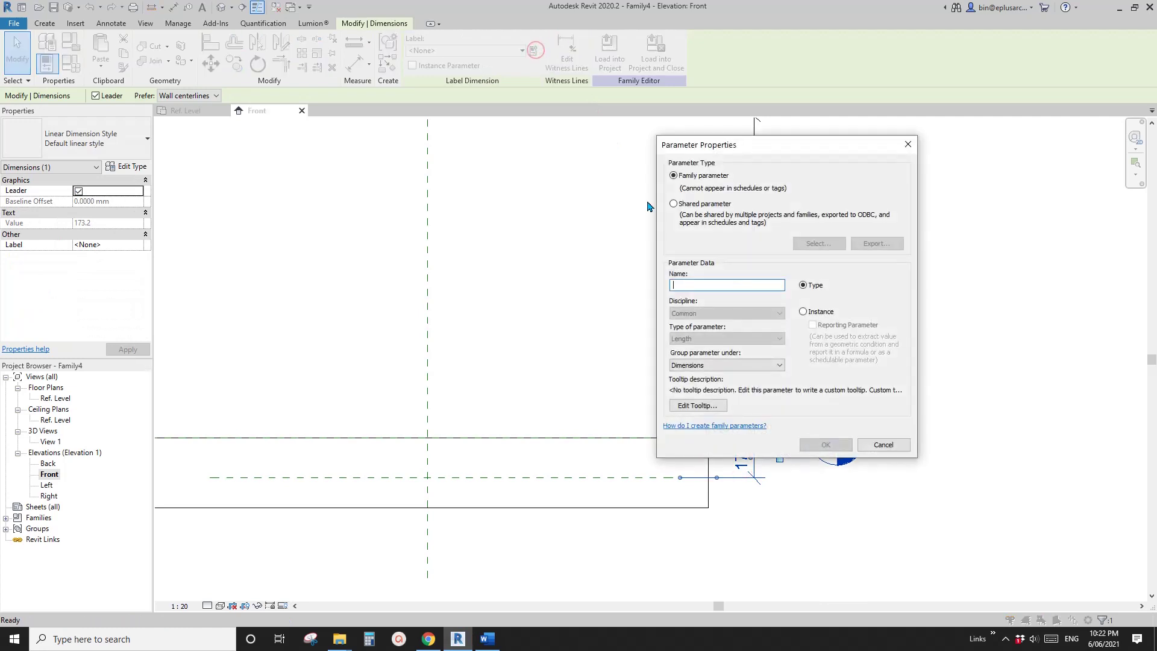
text(r2)
click(819, 312)
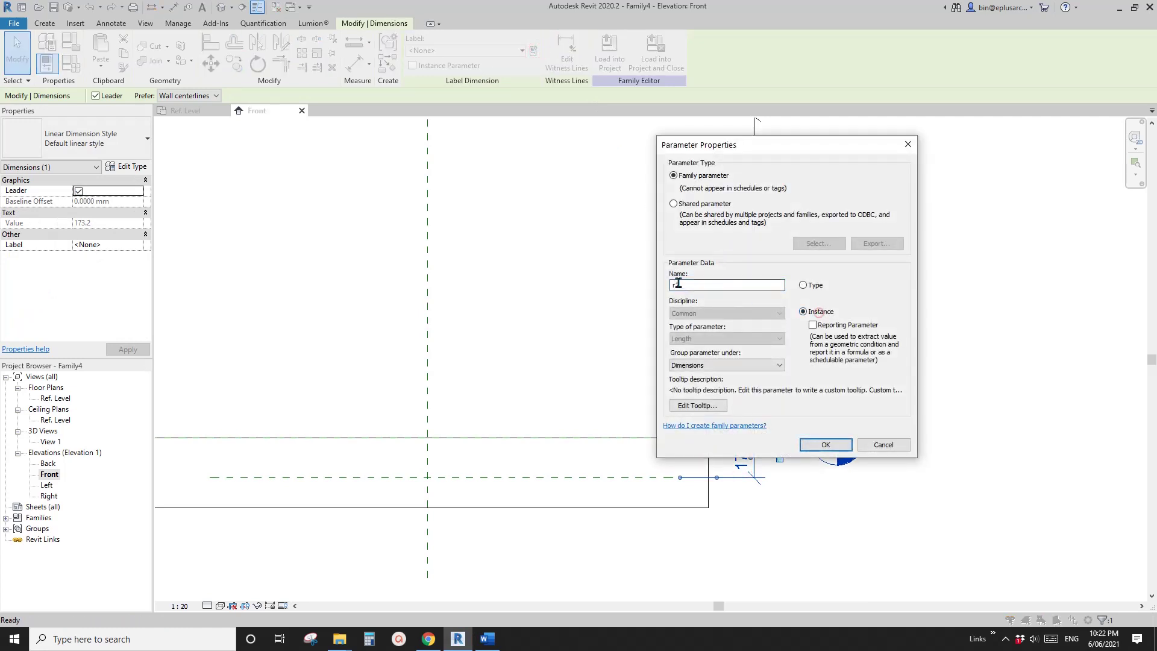
click(822, 444)
click(618, 398)
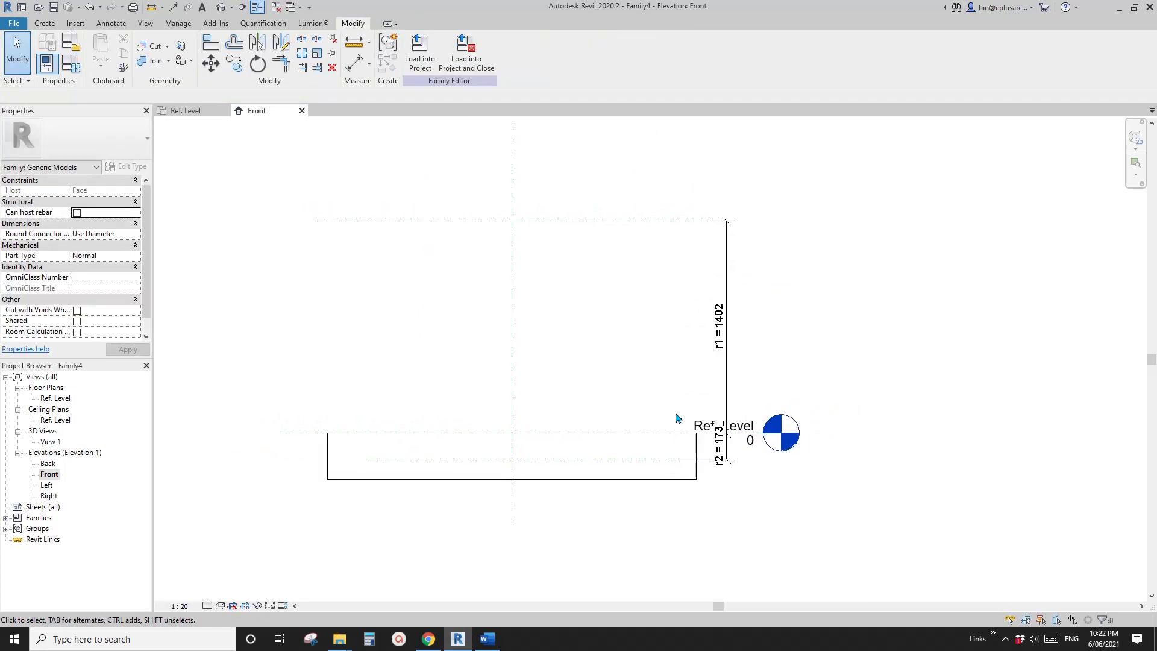
scroll(244, 438, up, 2)
middle_drag(743, 373, 756, 384)
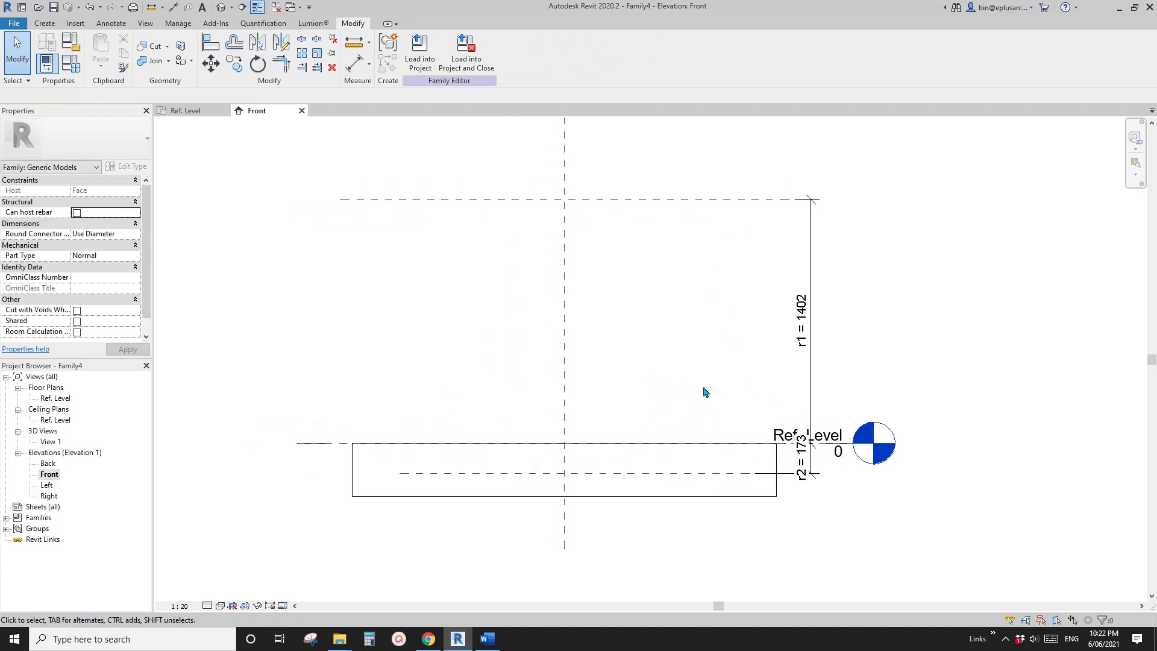
- Start a Revolve from the Ref. Level plan with Center (Front/Back) picked as its work plane, and open the Front elevation for sketching
double_click(50, 399)
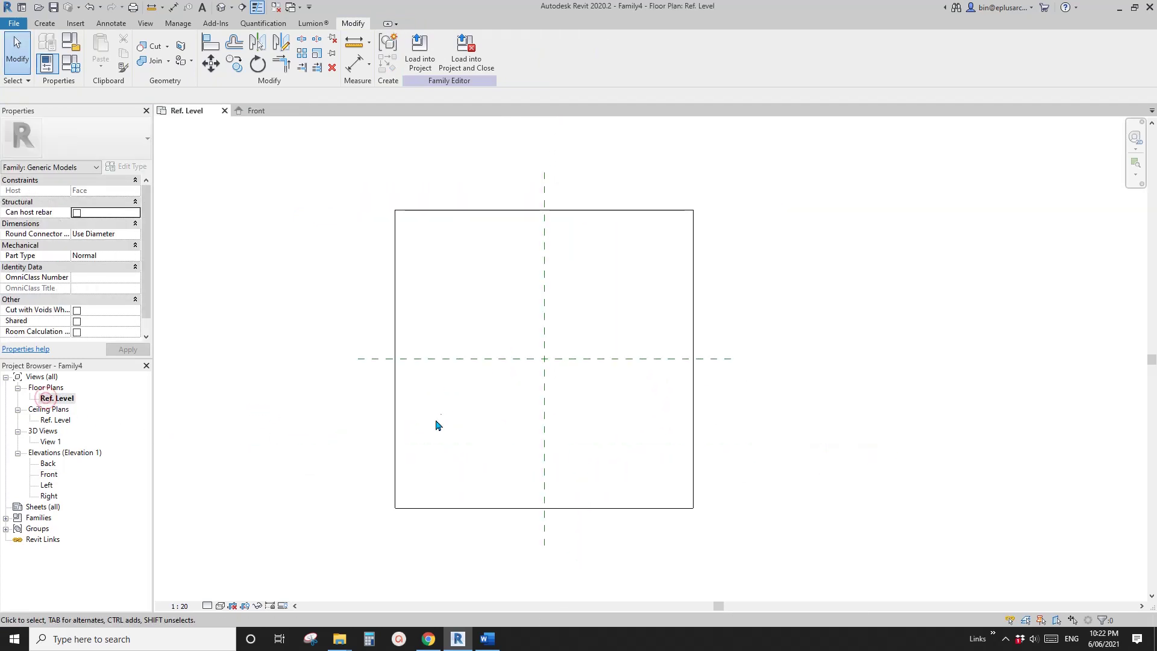
scroll(437, 424, up, 2)
mouse_move(536, 397)
middle_down()
mouse_move(517, 408)
mouse_move(525, 395)
middle_up()
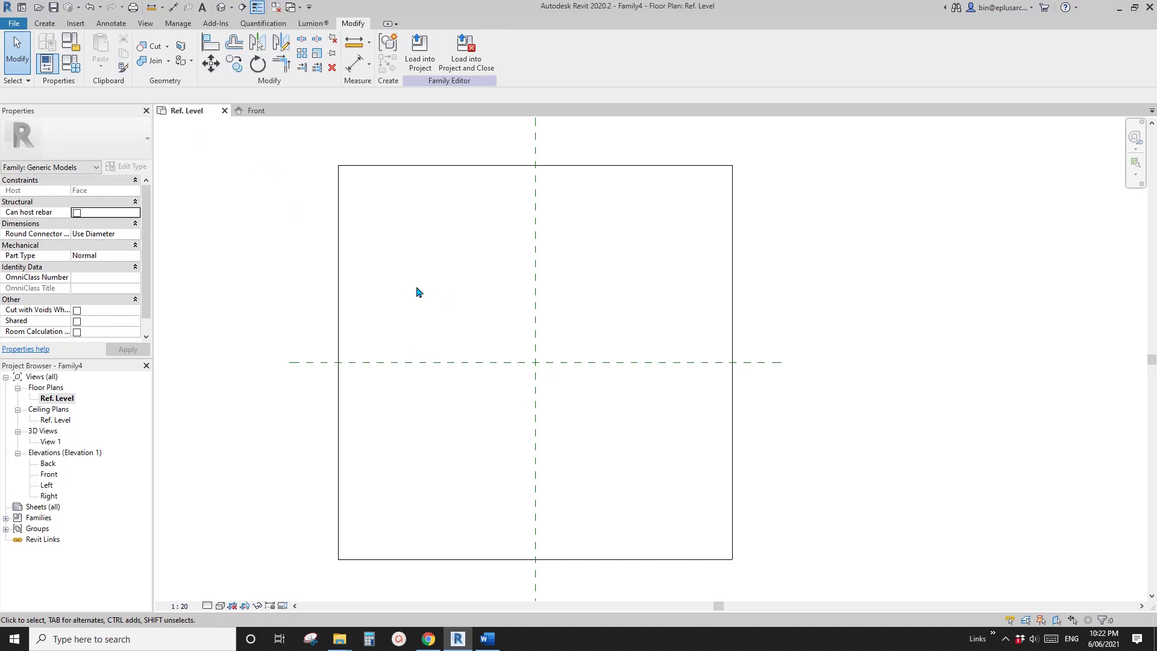
click(44, 23)
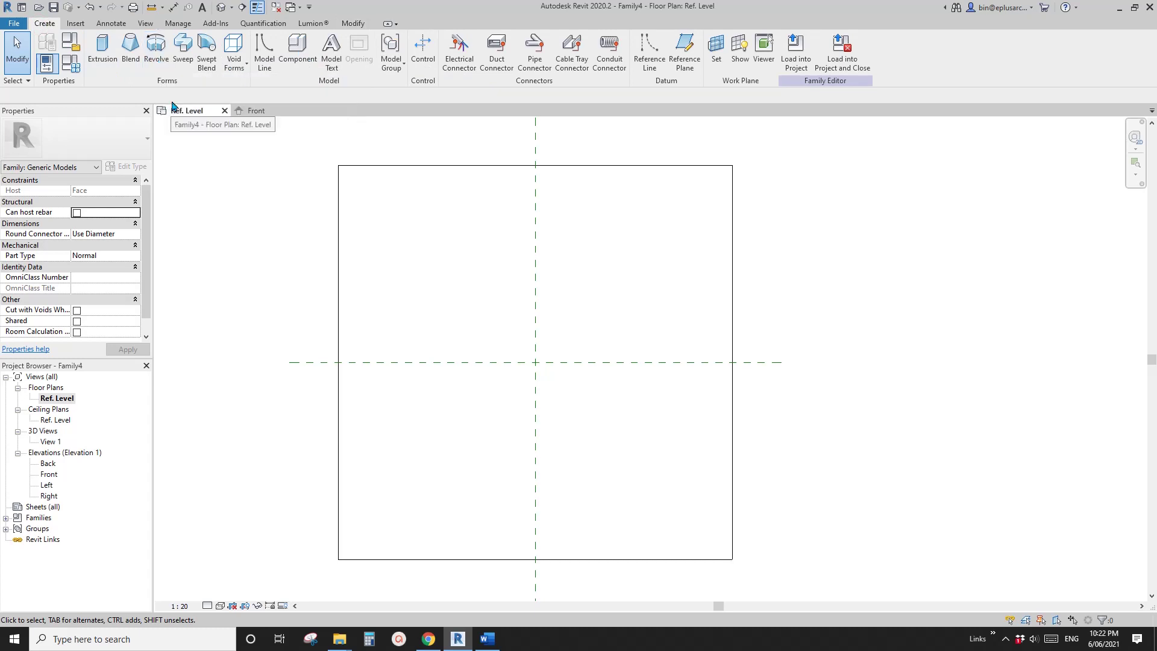
click(157, 47)
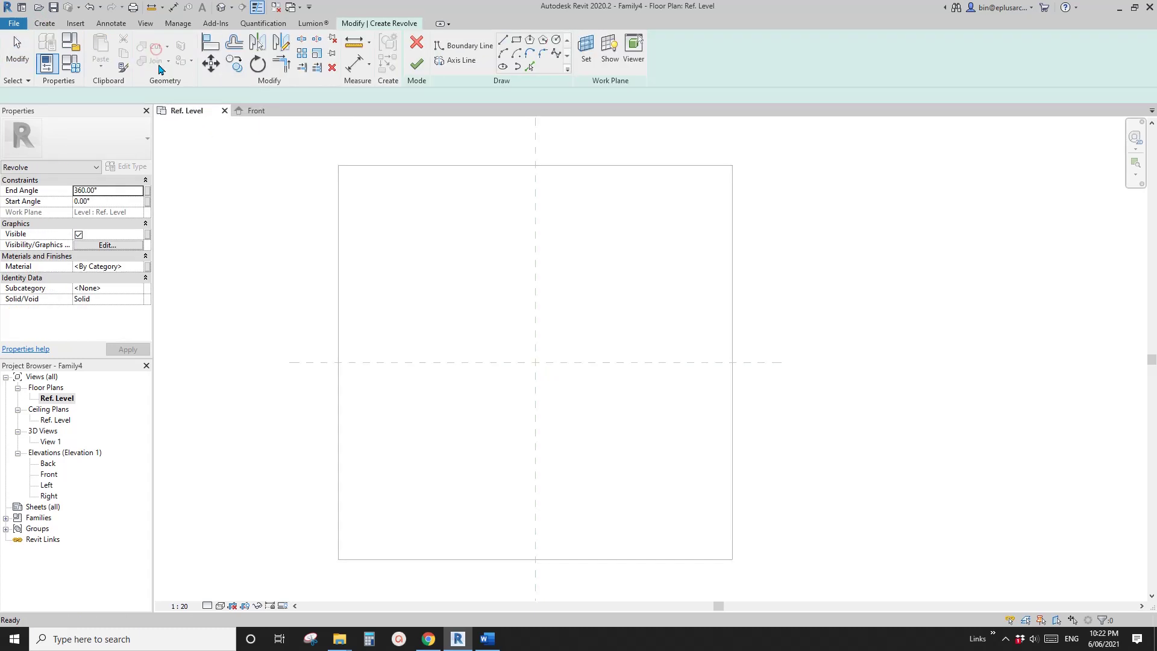
click(586, 54)
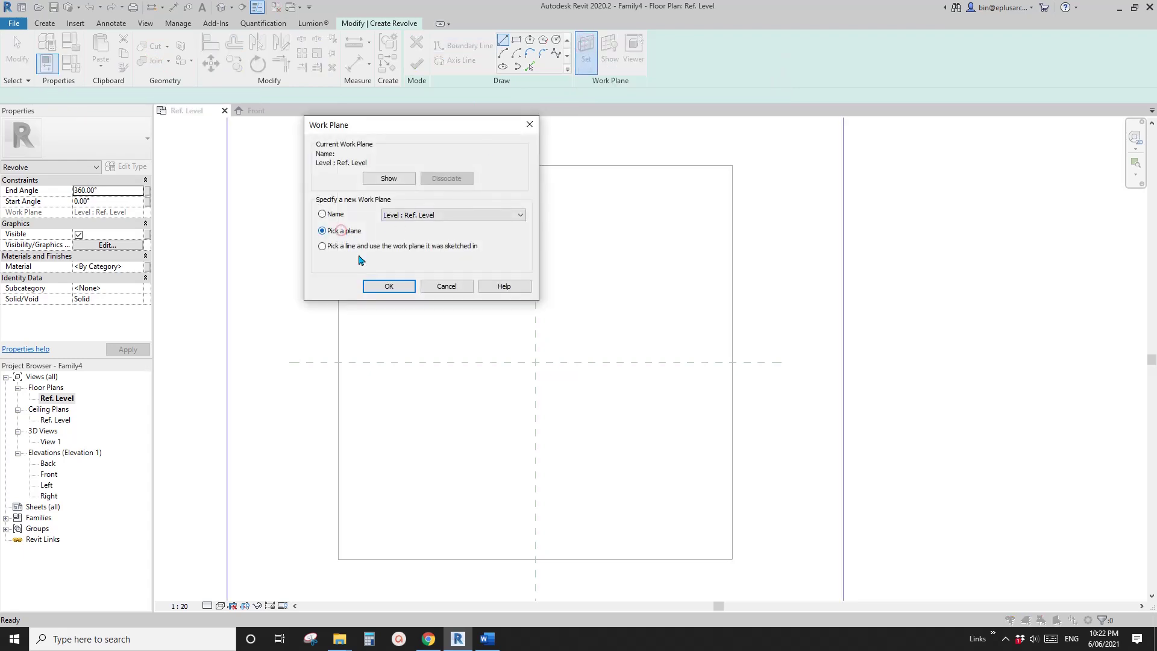
click(389, 286)
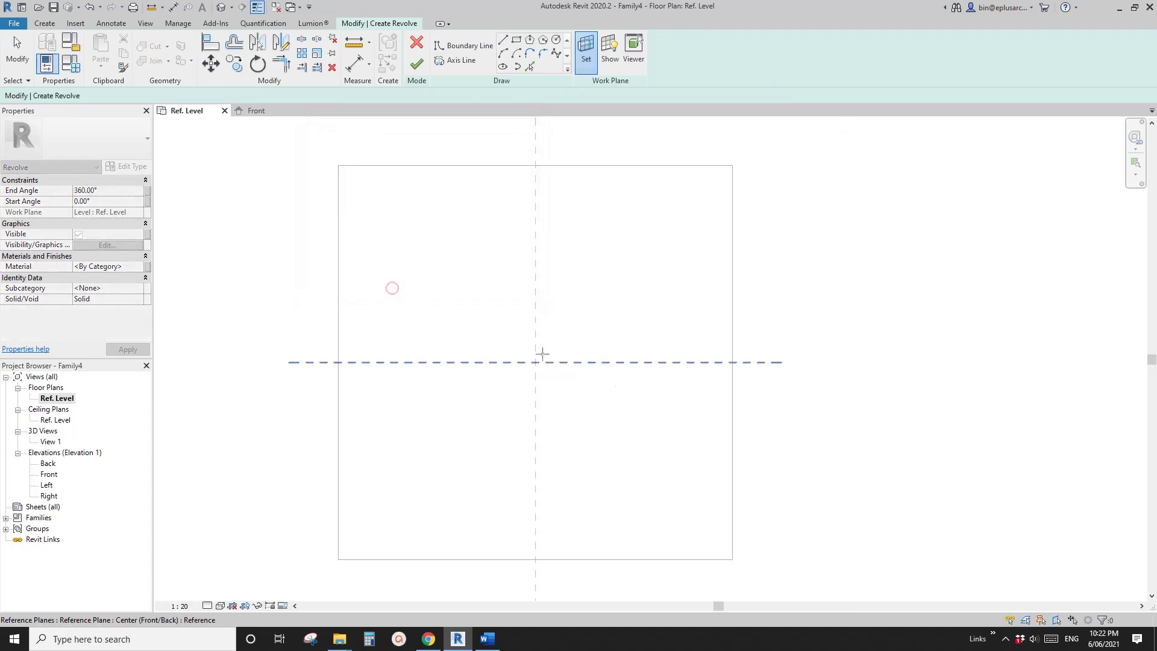
click(762, 362)
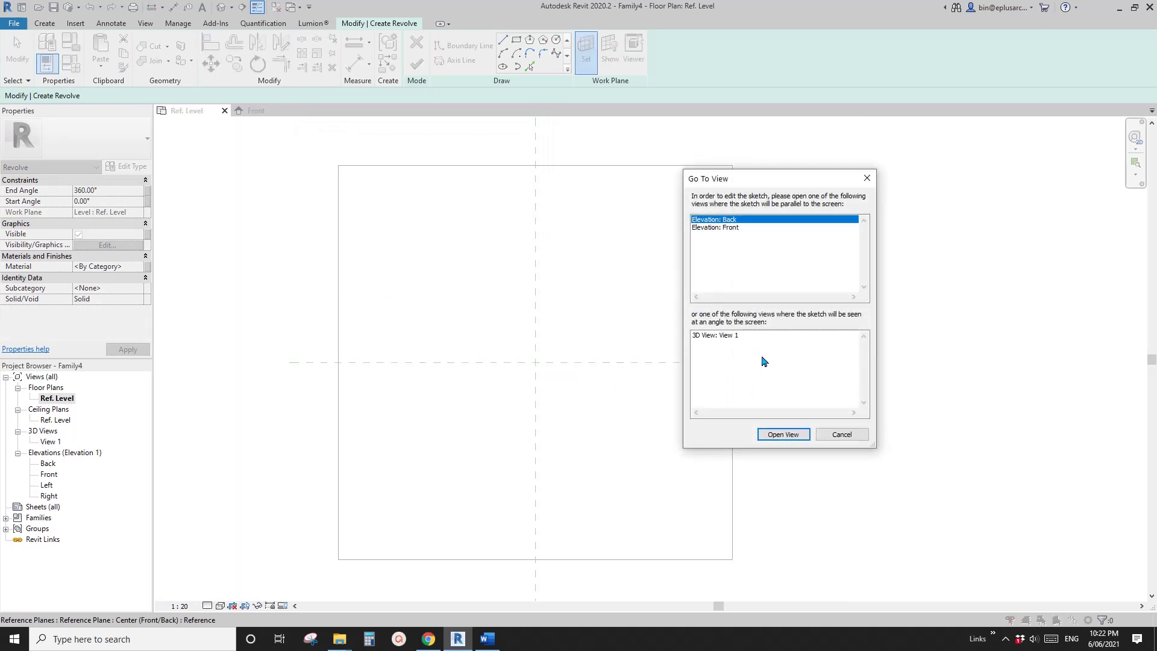
click(732, 229)
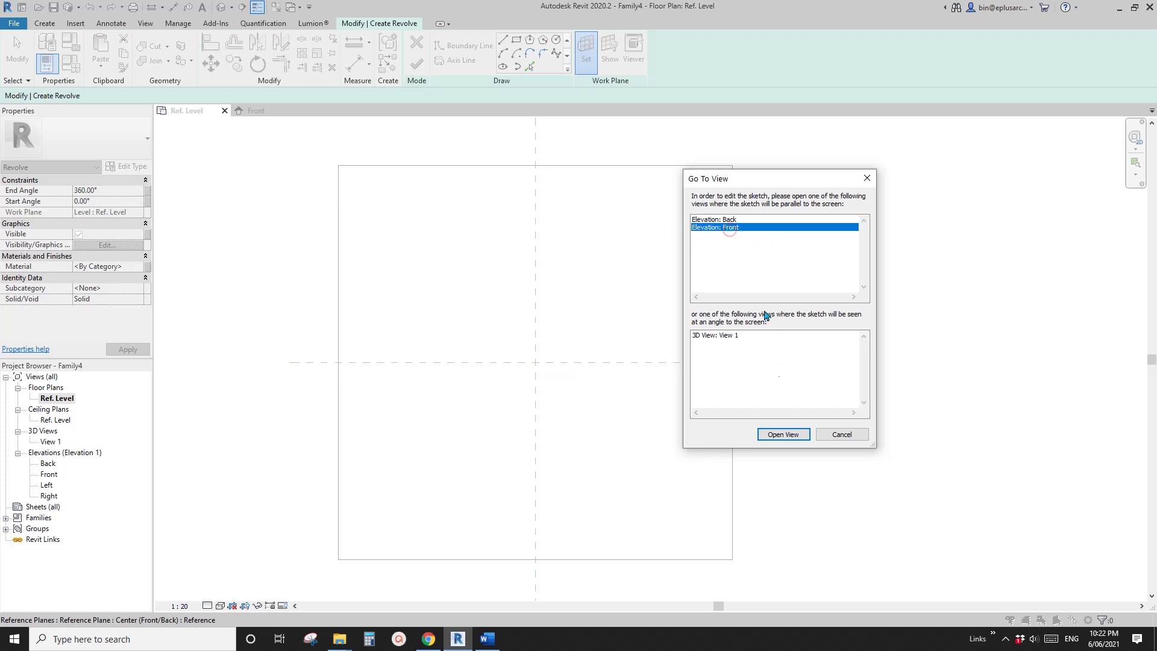
click(785, 434)
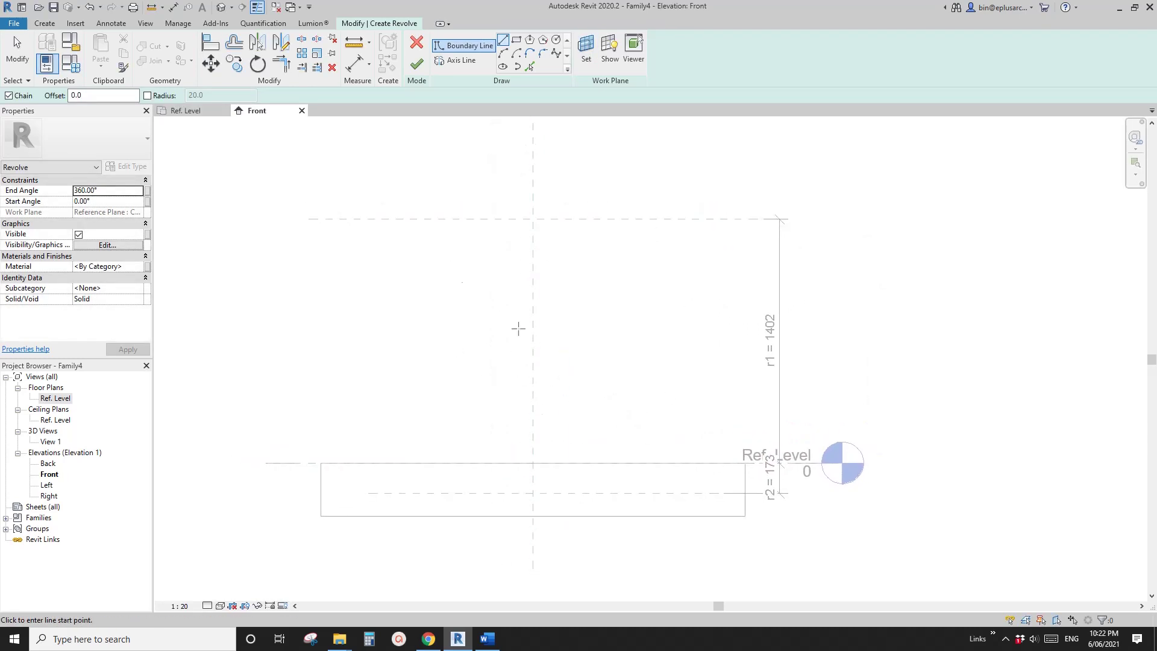
- Draw the revolve's axis line about 1200 mm long on the upper horizontal reference plane, crossing the vertical center plane
click(462, 61)
click(654, 219)
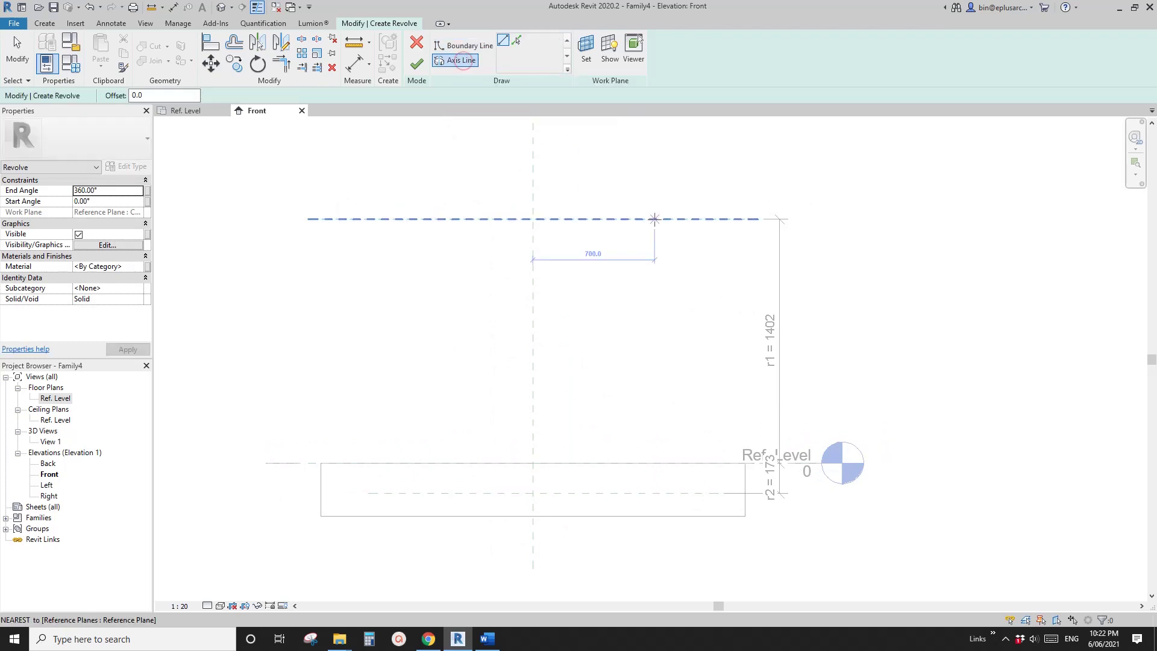
click(445, 219)
key(Escape)
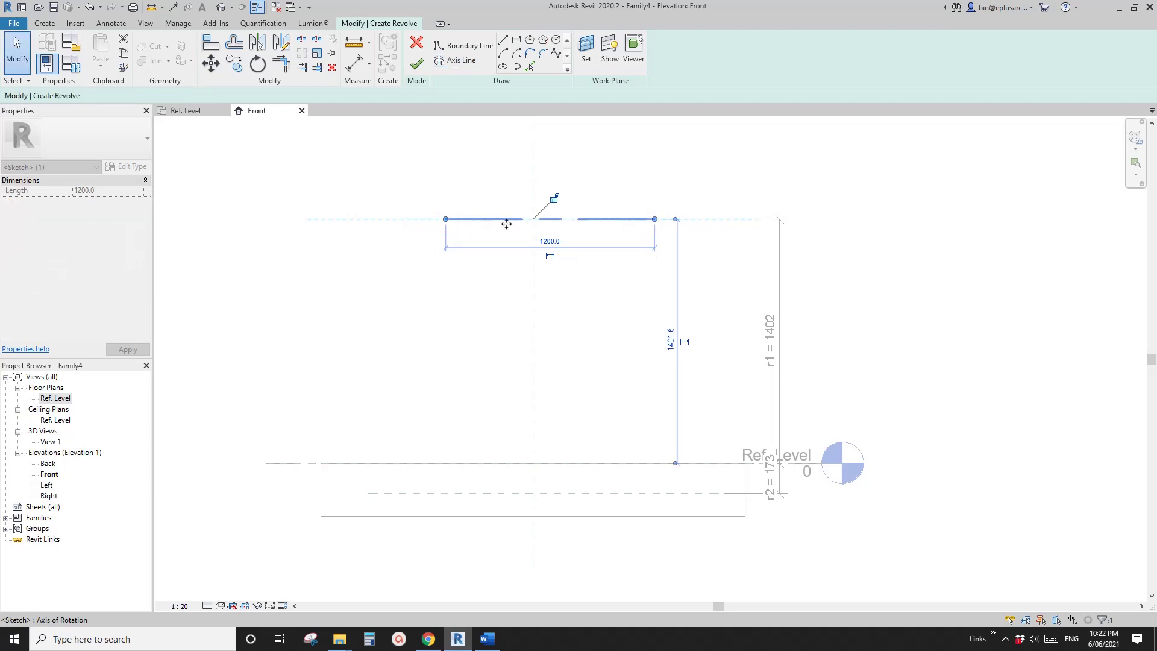
click(511, 221)
middle_drag(476, 346, 491, 342)
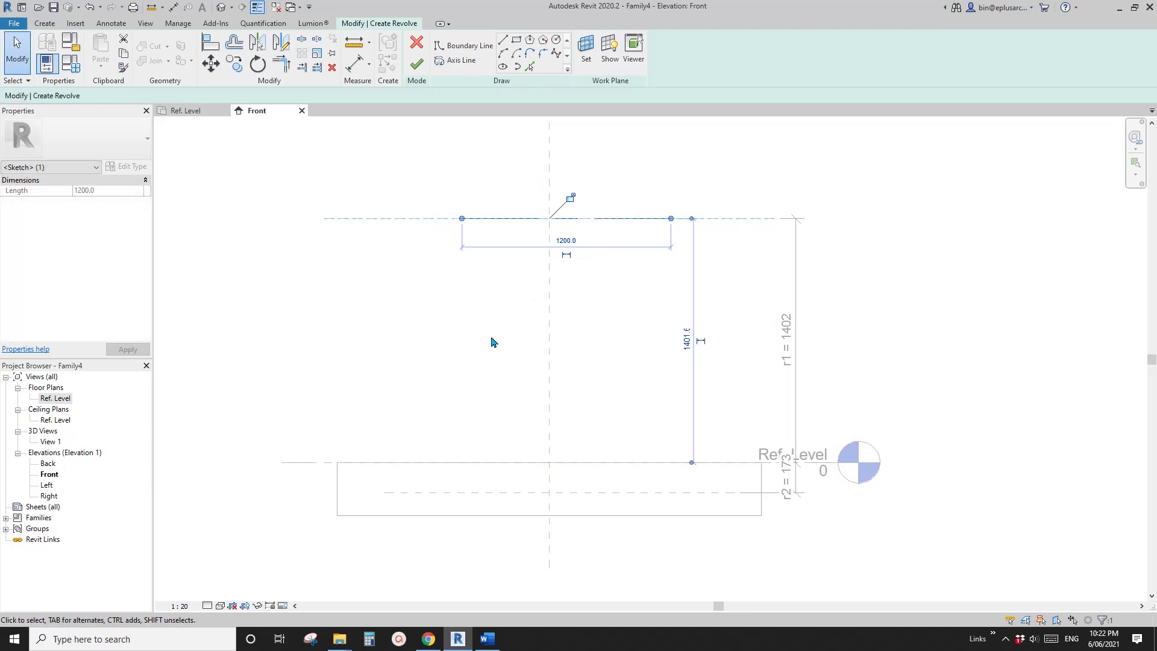
click(491, 342)
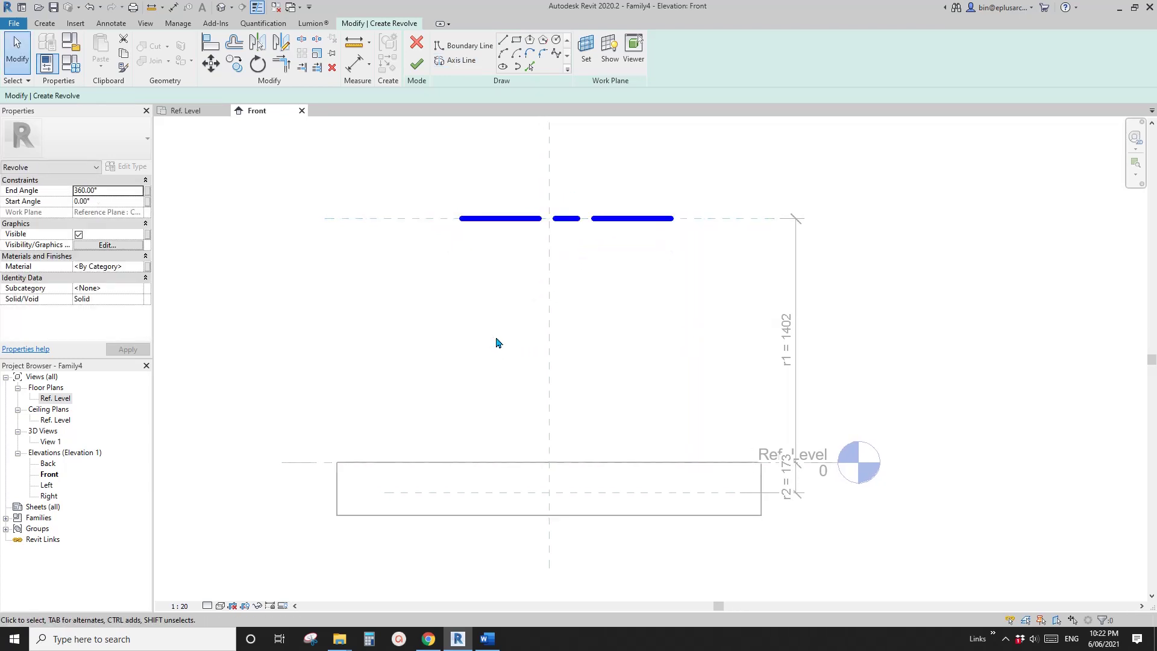
- Shorten the axis line to about 1180 mm and lock it to the upper horizontal reference plane
click(593, 222)
drag(673, 218, 666, 218)
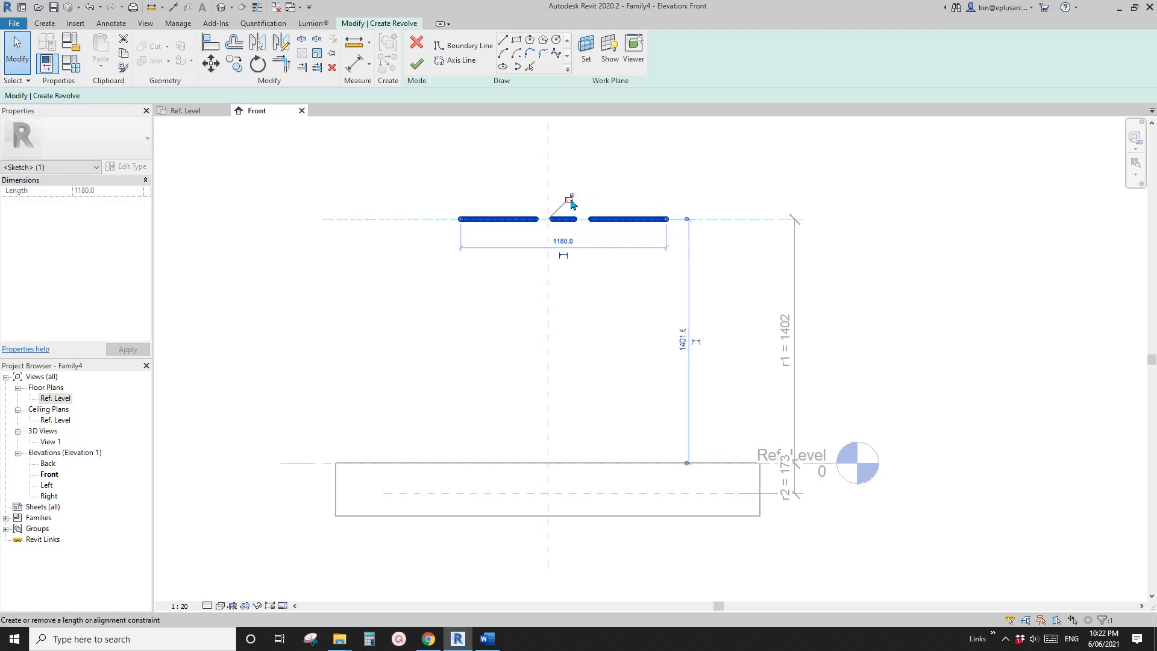
click(570, 199)
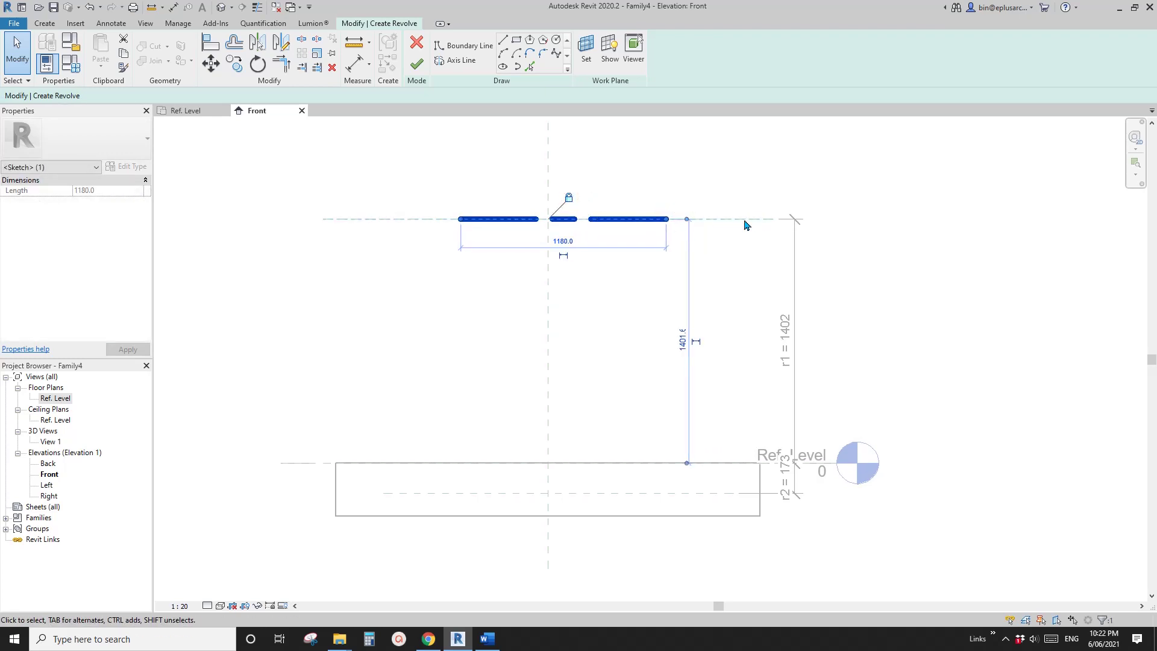
middle_drag(668, 257, 651, 257)
key(a)
key(l)
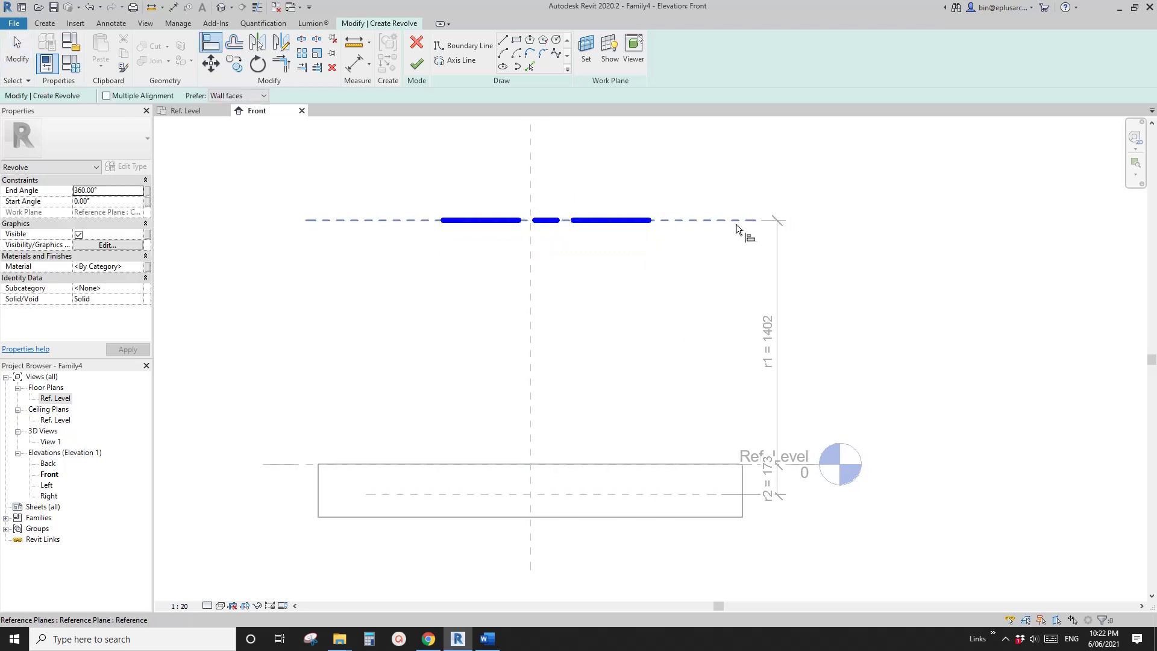
key(Escape)
middle_drag(625, 296, 616, 293)
middle_drag(545, 249, 537, 254)
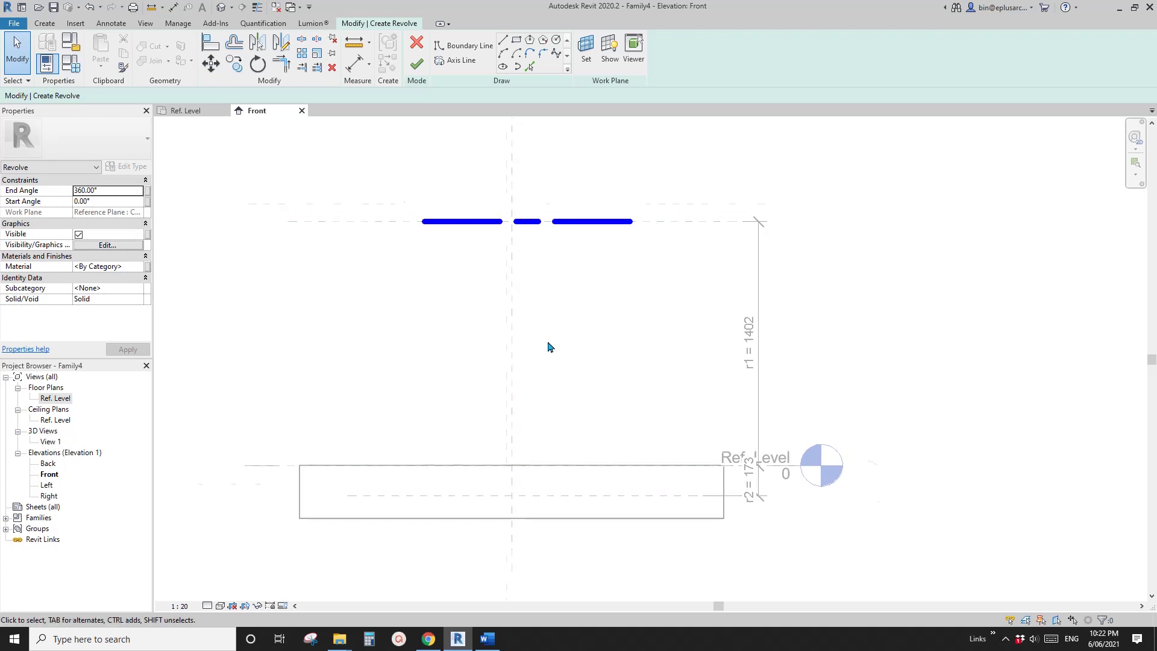
scroll(548, 343, up, 1)
middle_drag(556, 355, 563, 302)
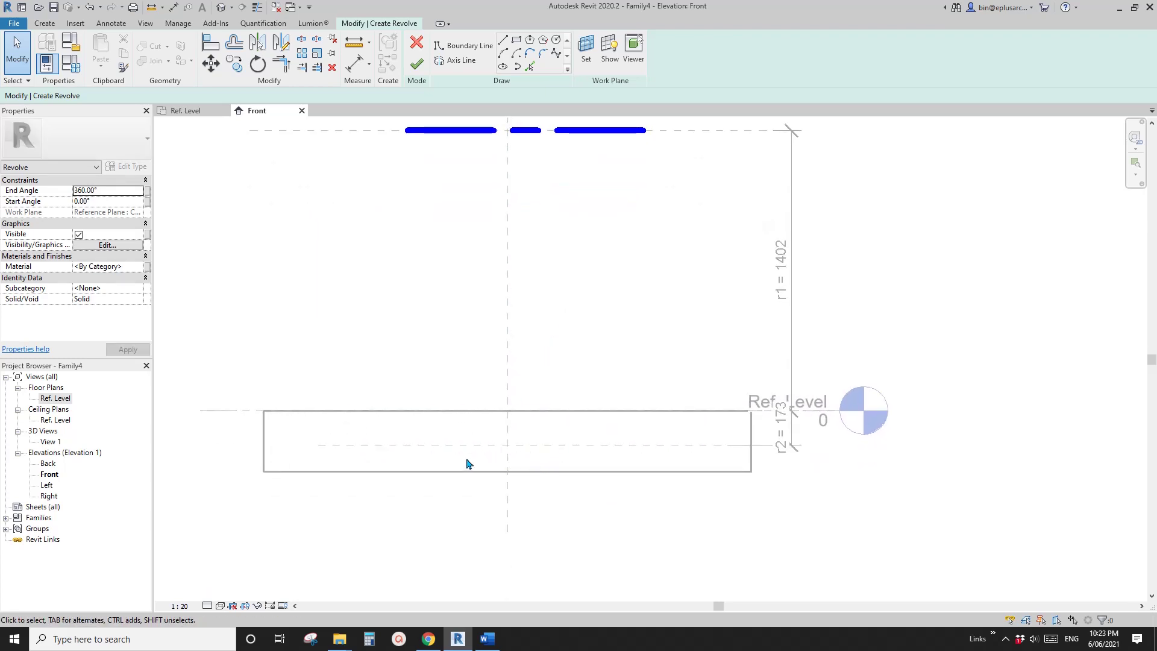
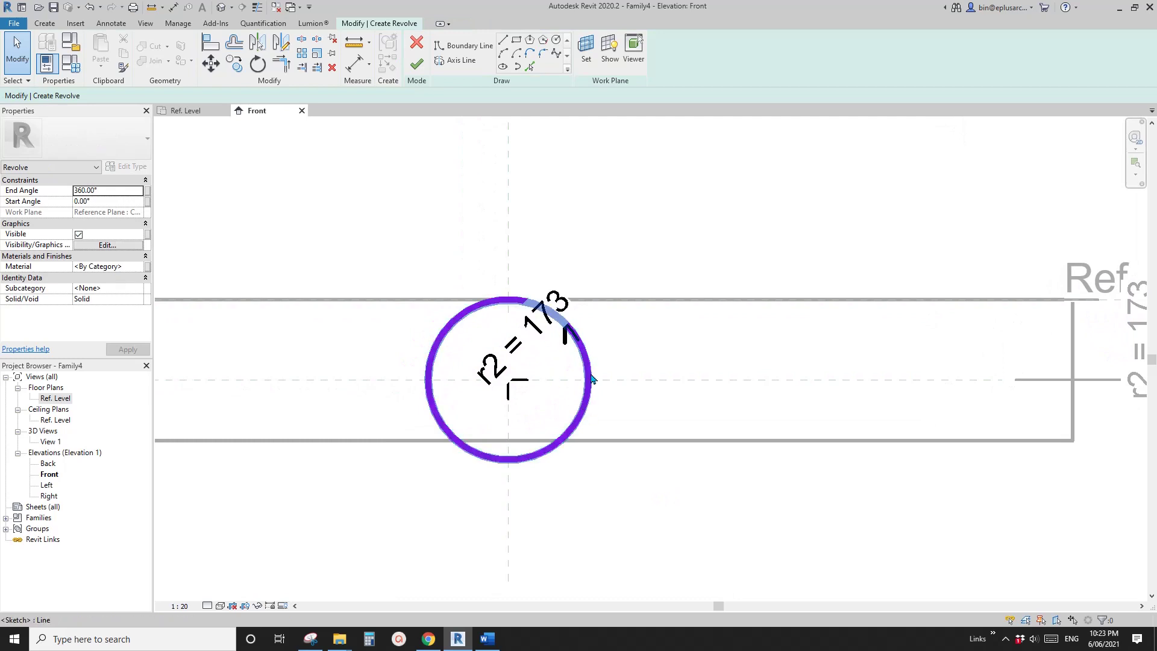
- Make the center mark visible for the sketched circle dimensioned with r2
scroll(554, 379, down, 1)
click(562, 384)
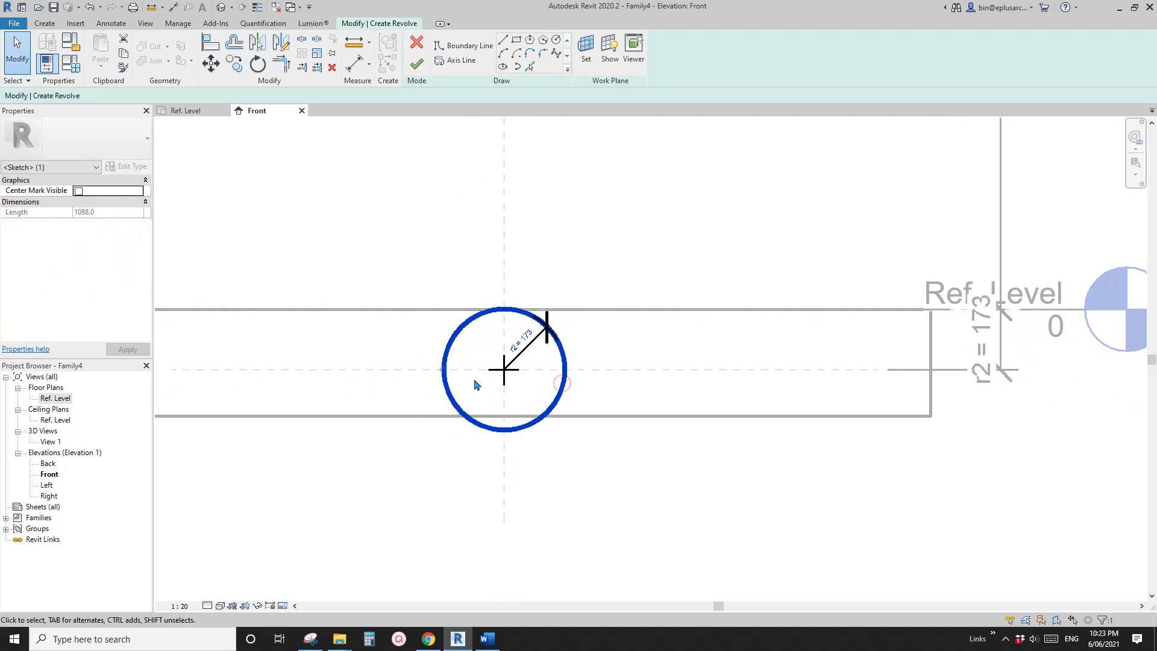
middle_drag(902, 387, 894, 386)
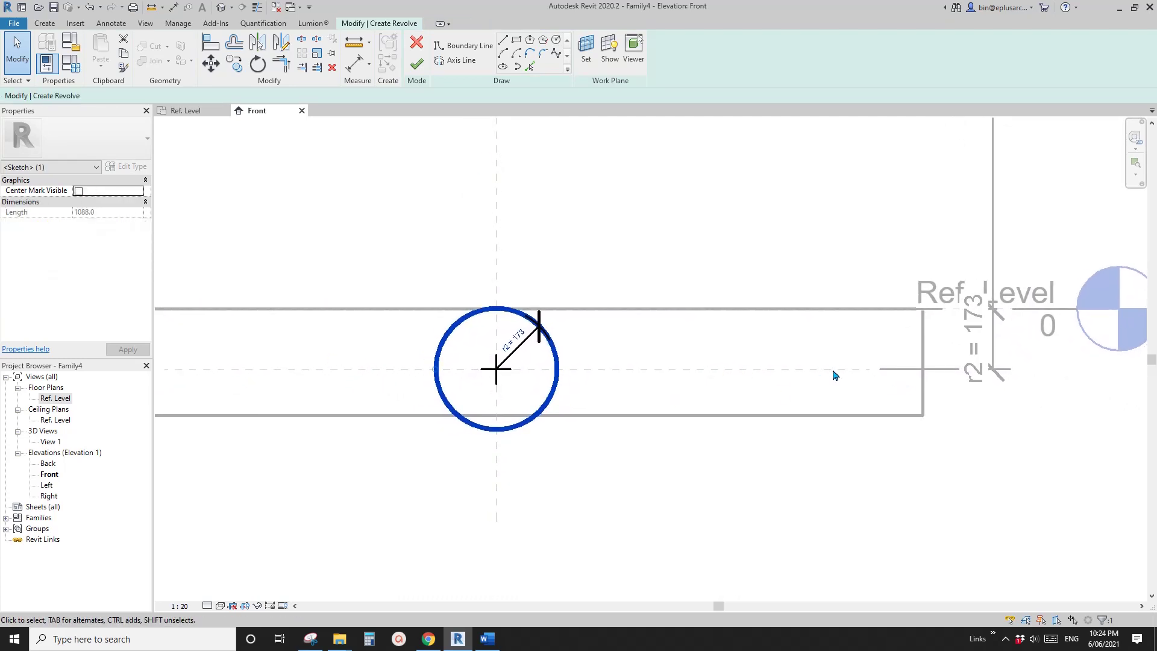
scroll(649, 357, down, 1)
click(612, 371)
middle_drag(611, 370, 625, 362)
click(582, 369)
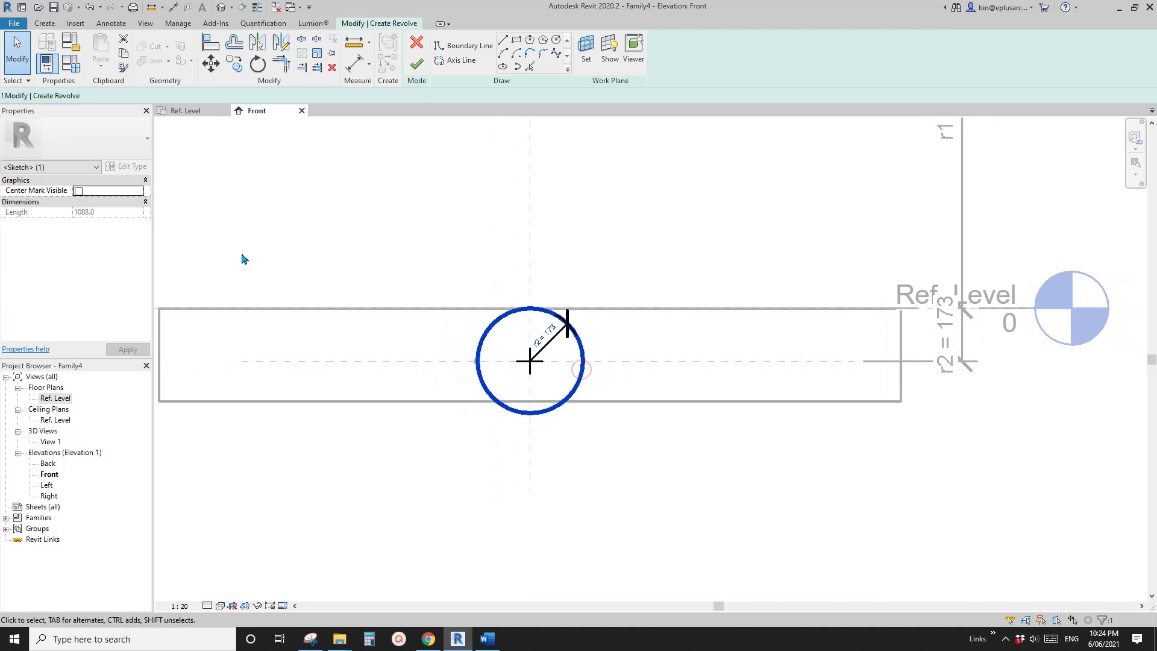
click(78, 191)
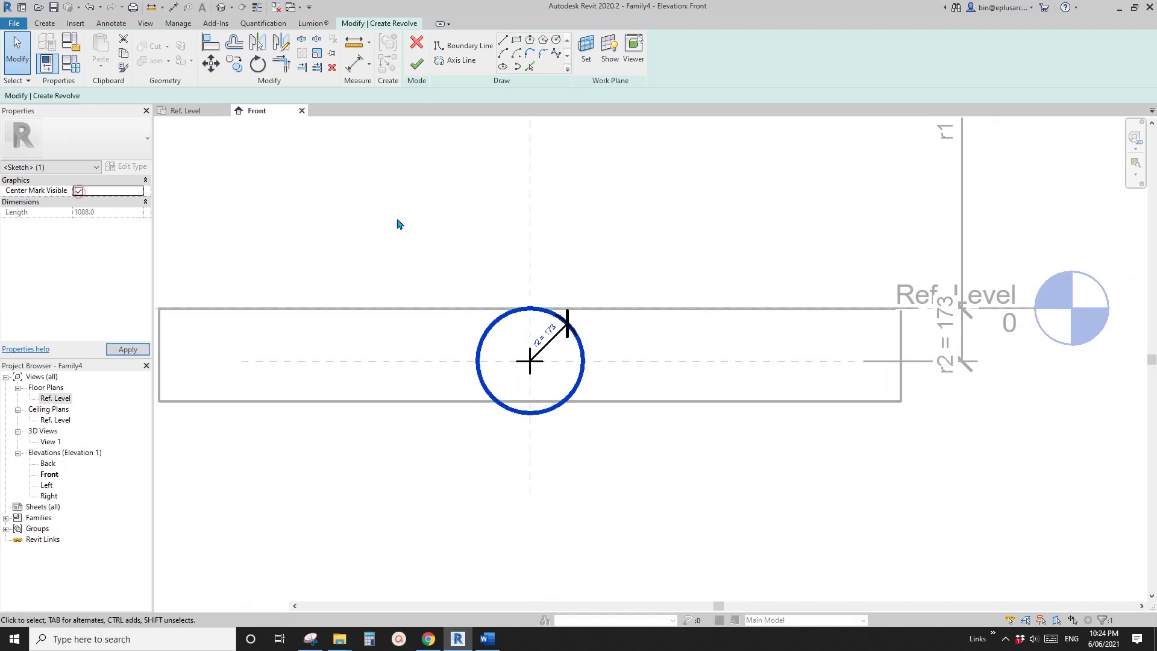
click(532, 374)
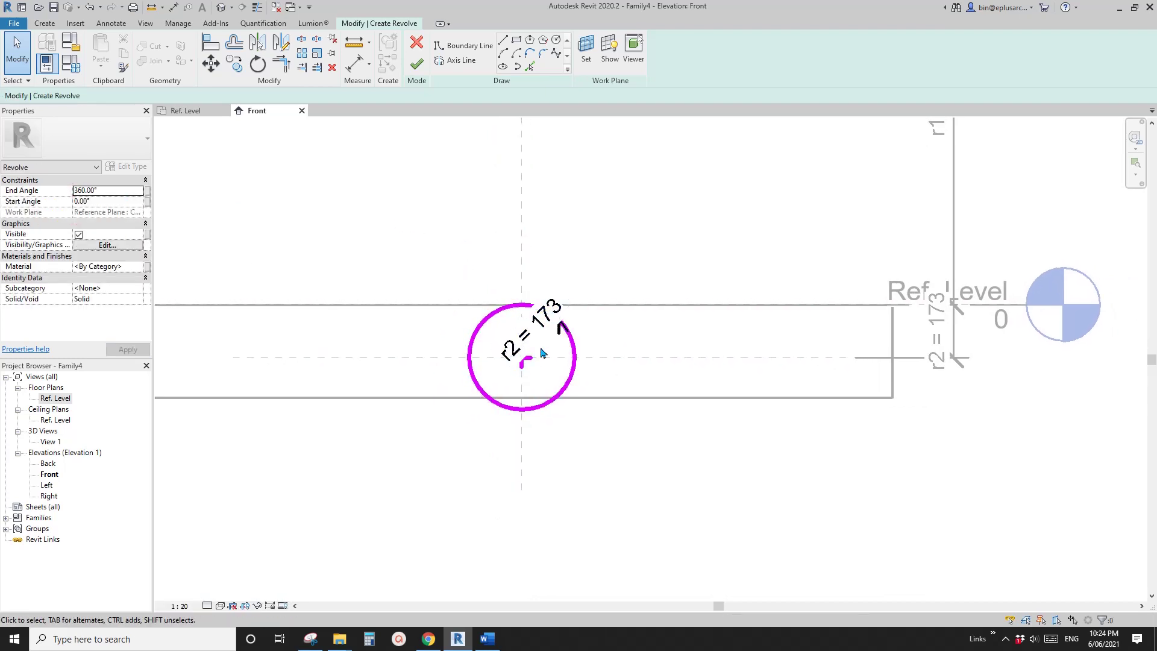
- Set the view scale to 1:10 and align and lock the circle's center to the lower horizontal and Center (Left/Right) reference planes
click(180, 606)
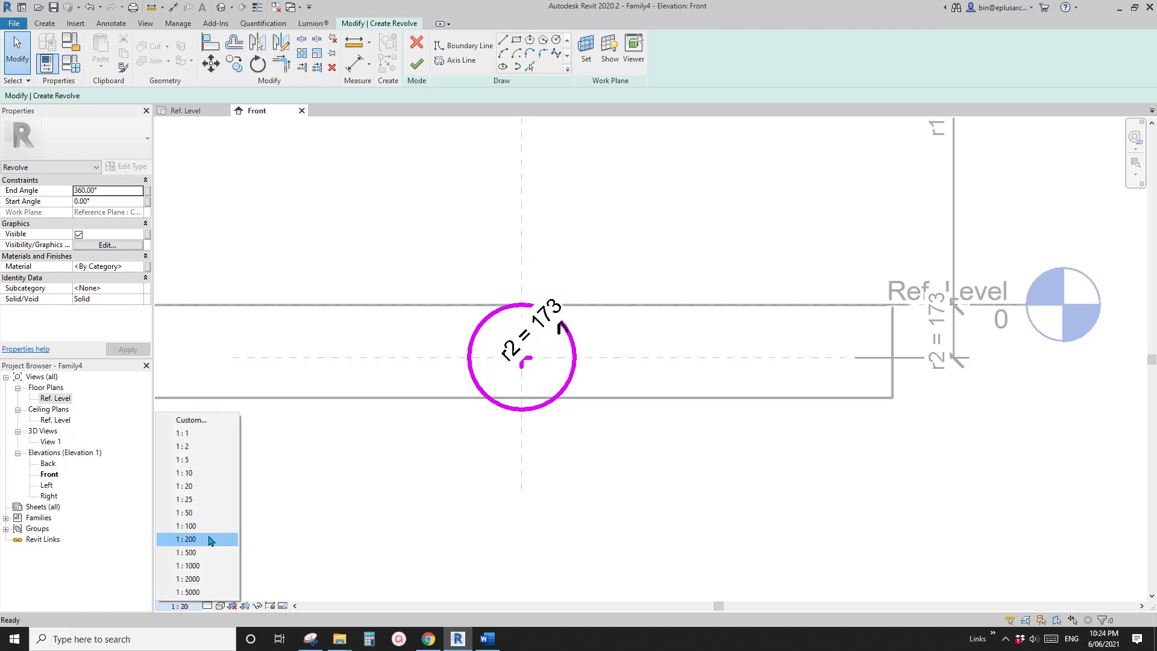
click(186, 473)
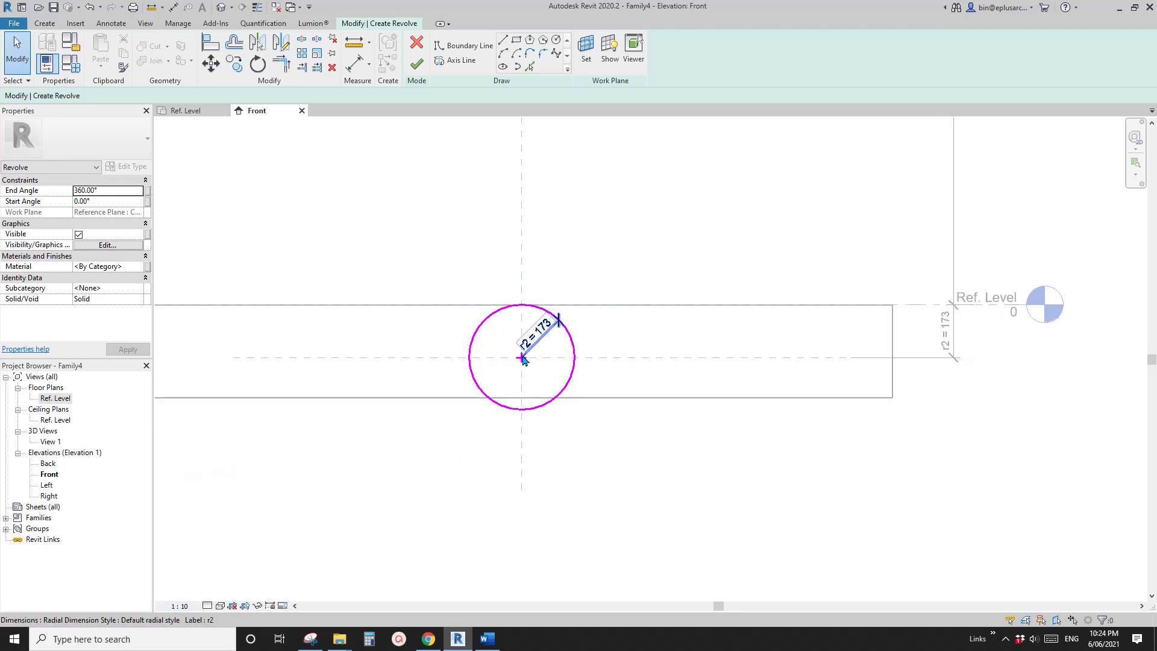
key(a)
key(l)
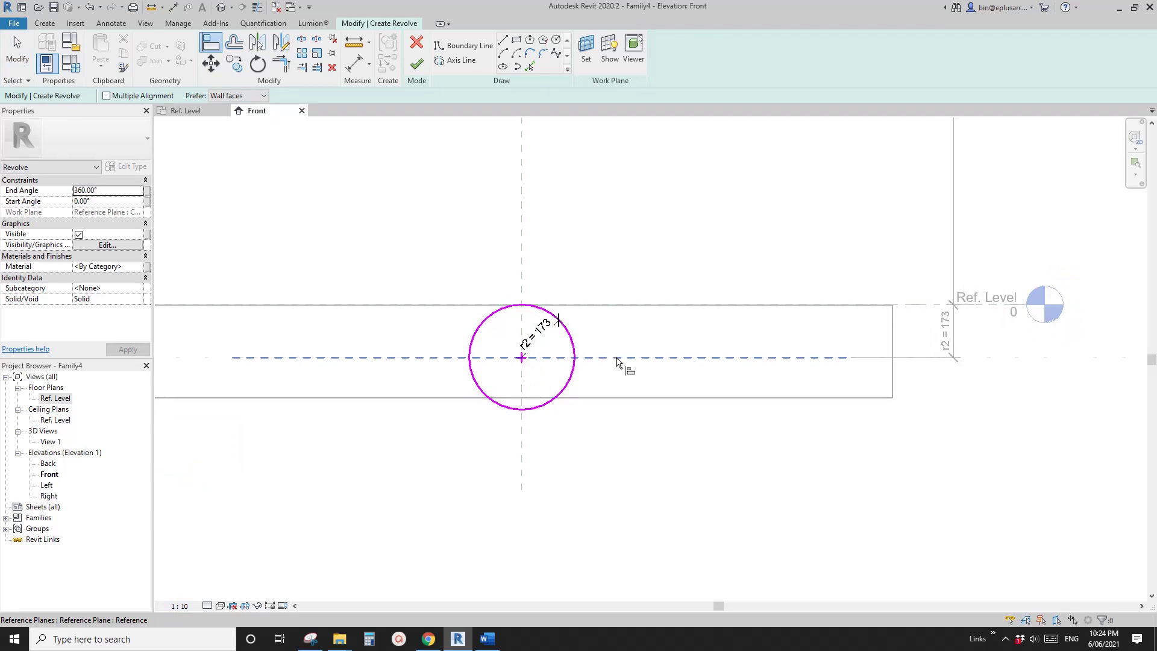
click(615, 359)
click(521, 358)
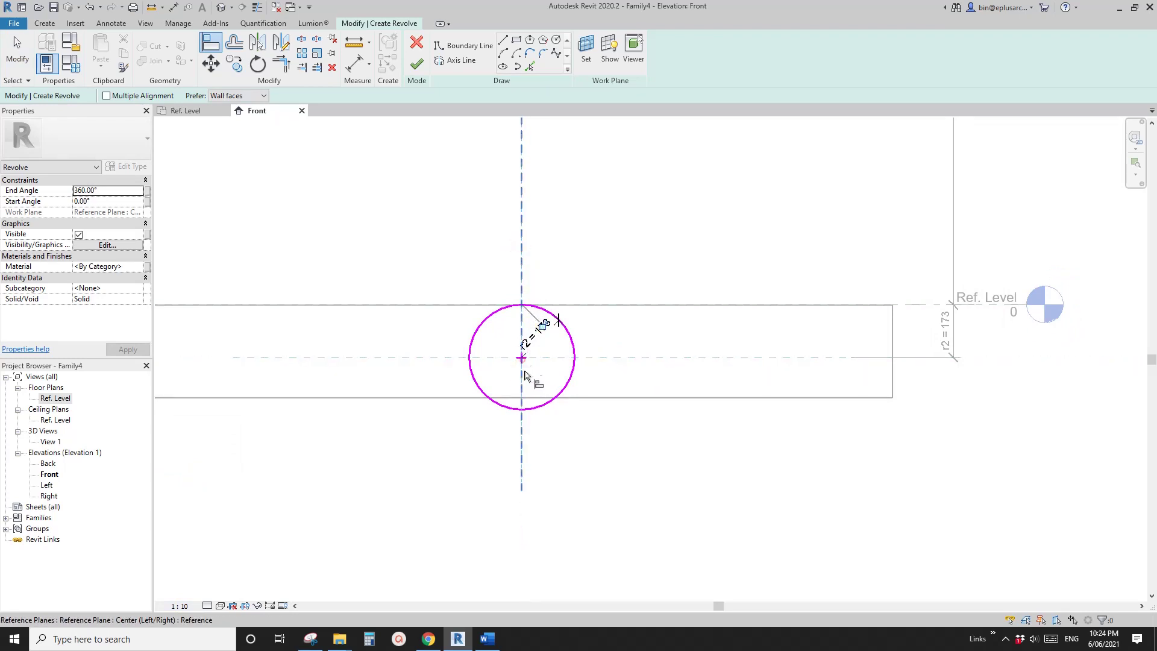
click(543, 326)
scroll(548, 329, down, 1)
middle_drag(571, 285, 558, 300)
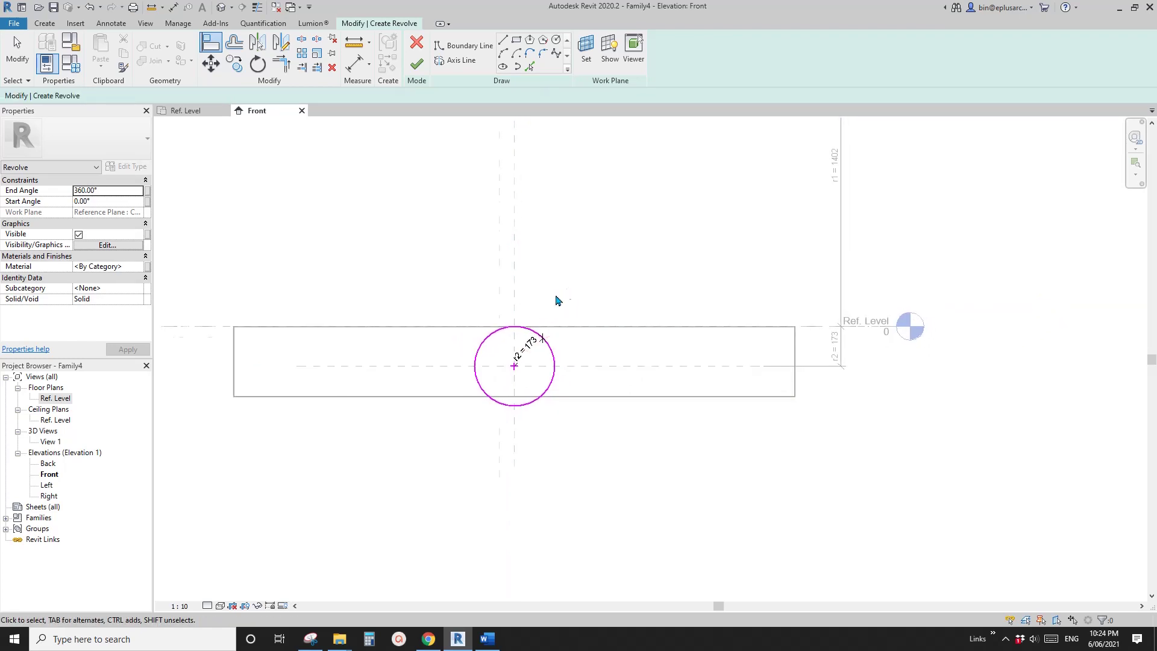
scroll(555, 299, up, 2)
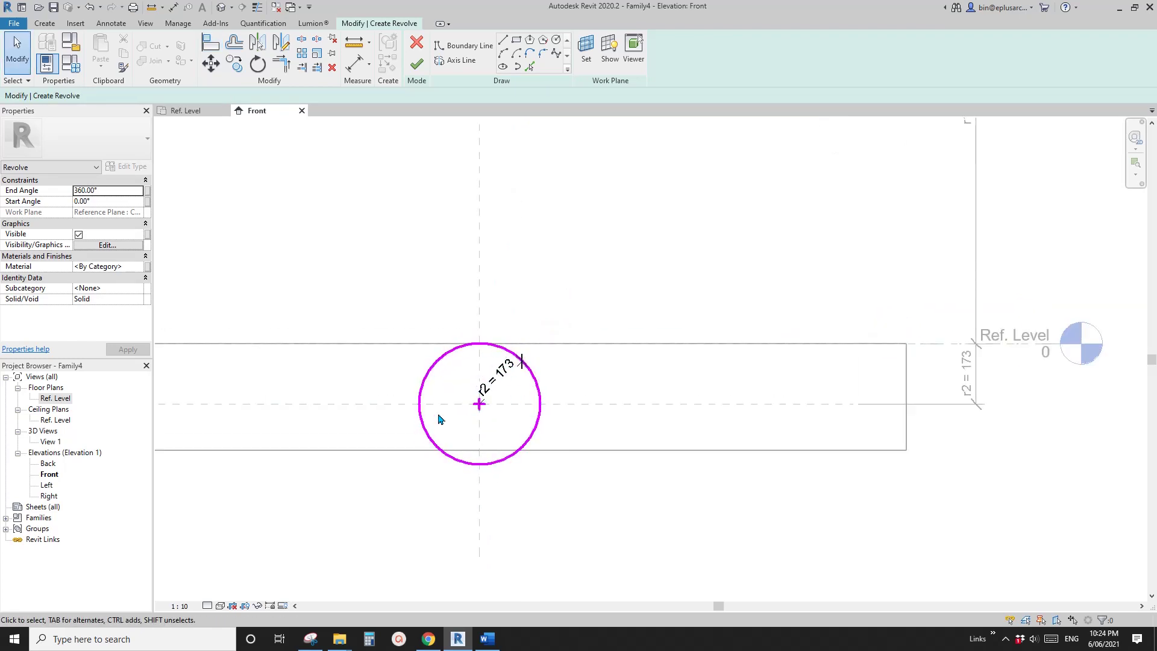
scroll(447, 404, down, 1)
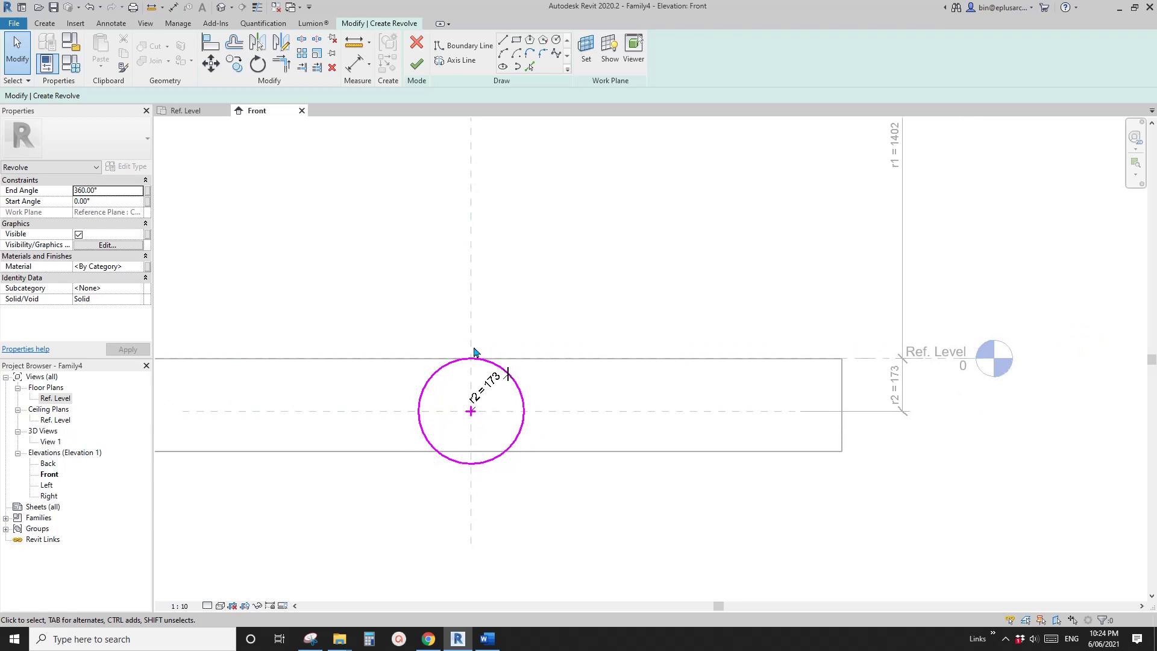
middle_drag(454, 363, 464, 348)
middle_drag(470, 305, 474, 297)
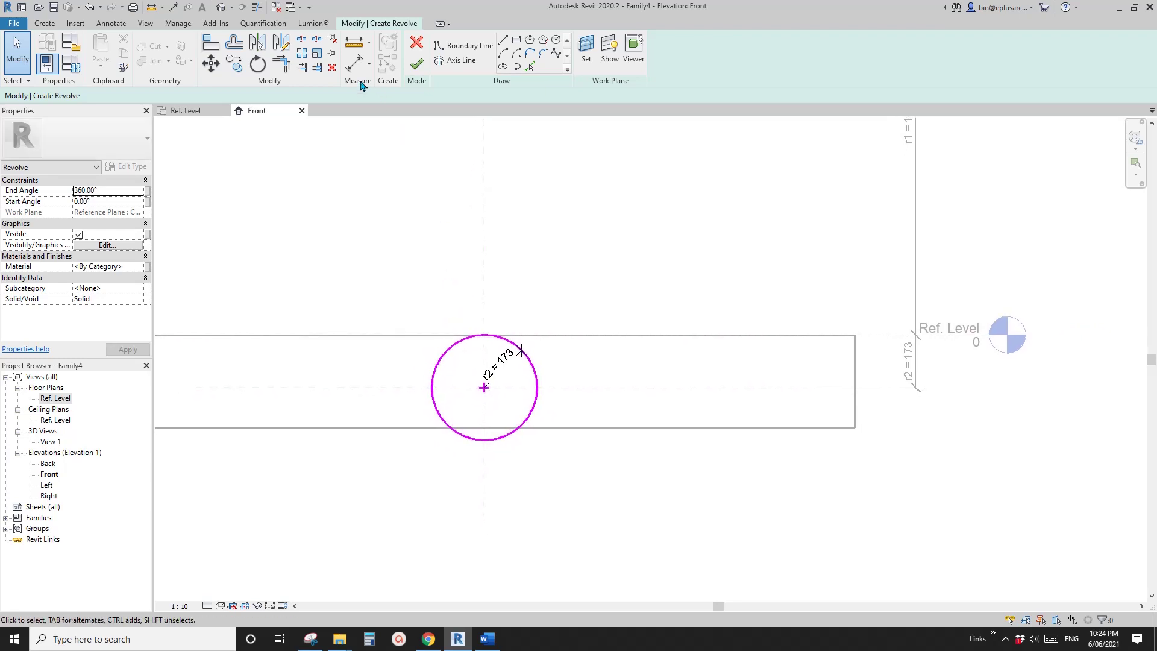
- Add an instance length parameter named Th under Dimensions and set its value to 10
click(79, 66)
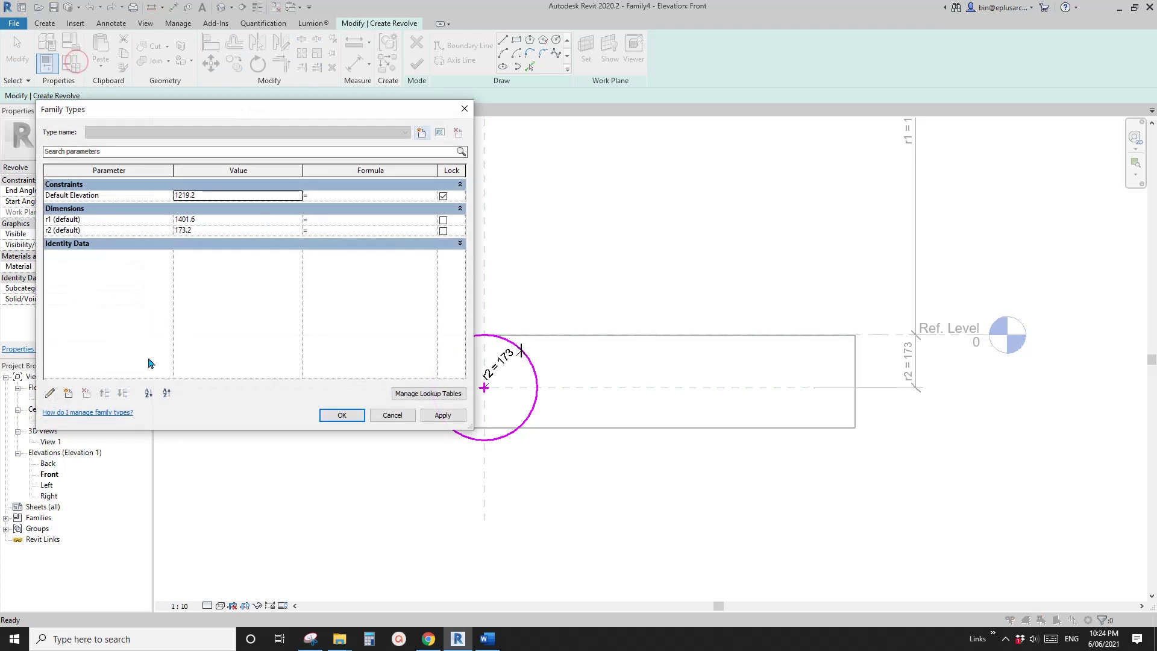
click(68, 393)
text(T)
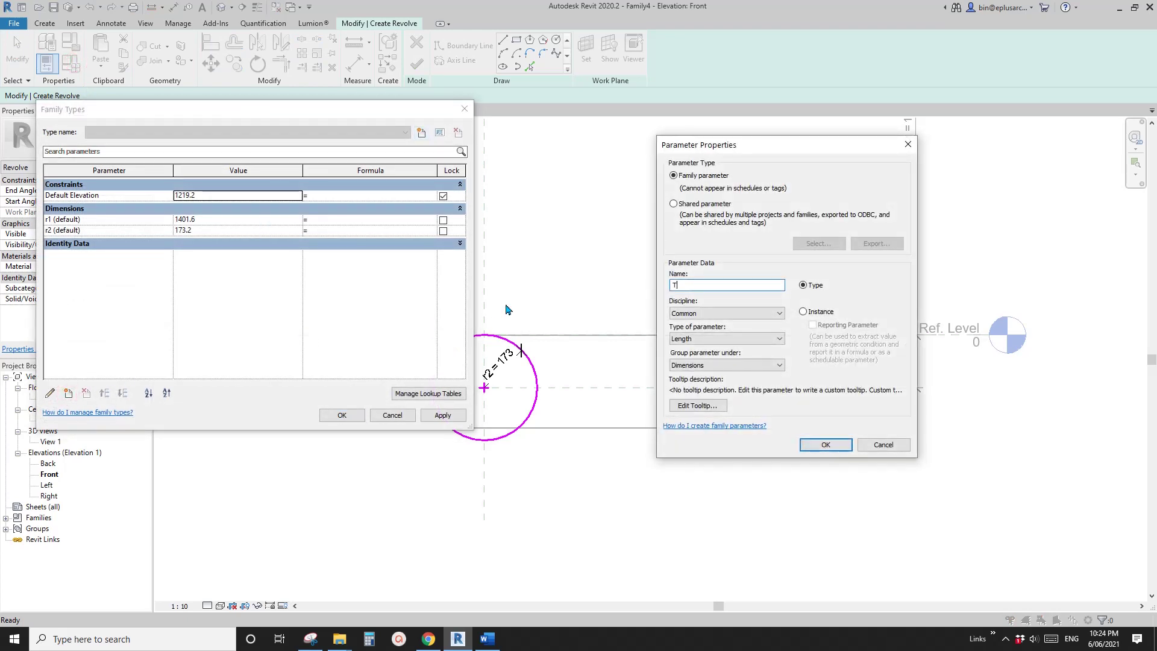
text(h)
click(802, 311)
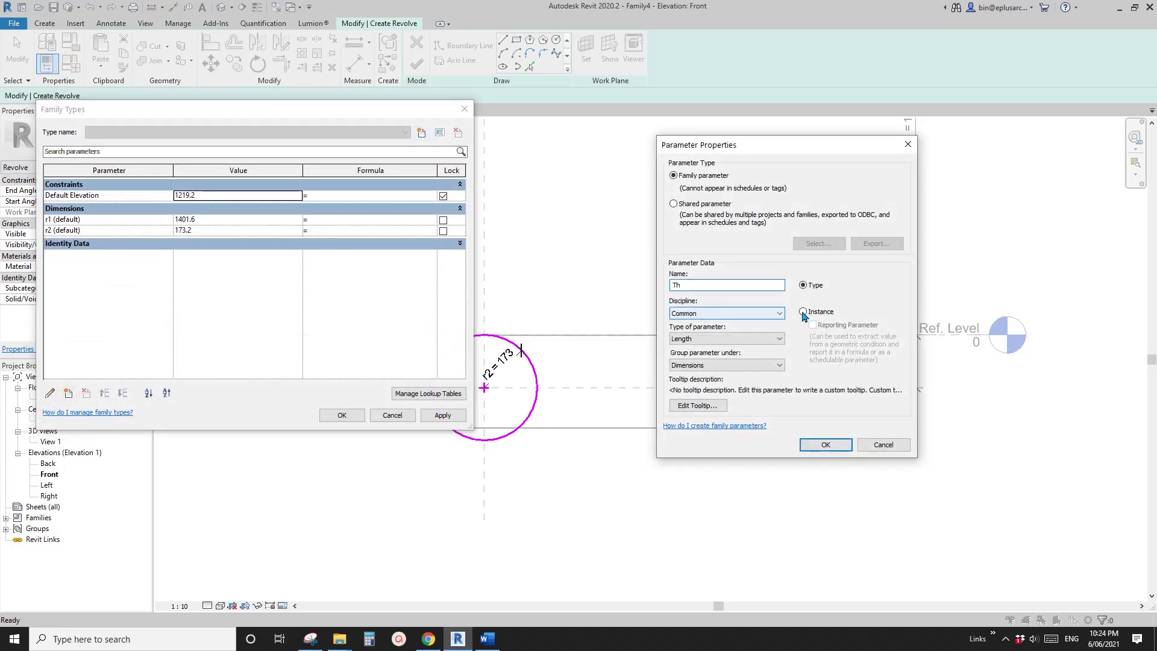
click(825, 444)
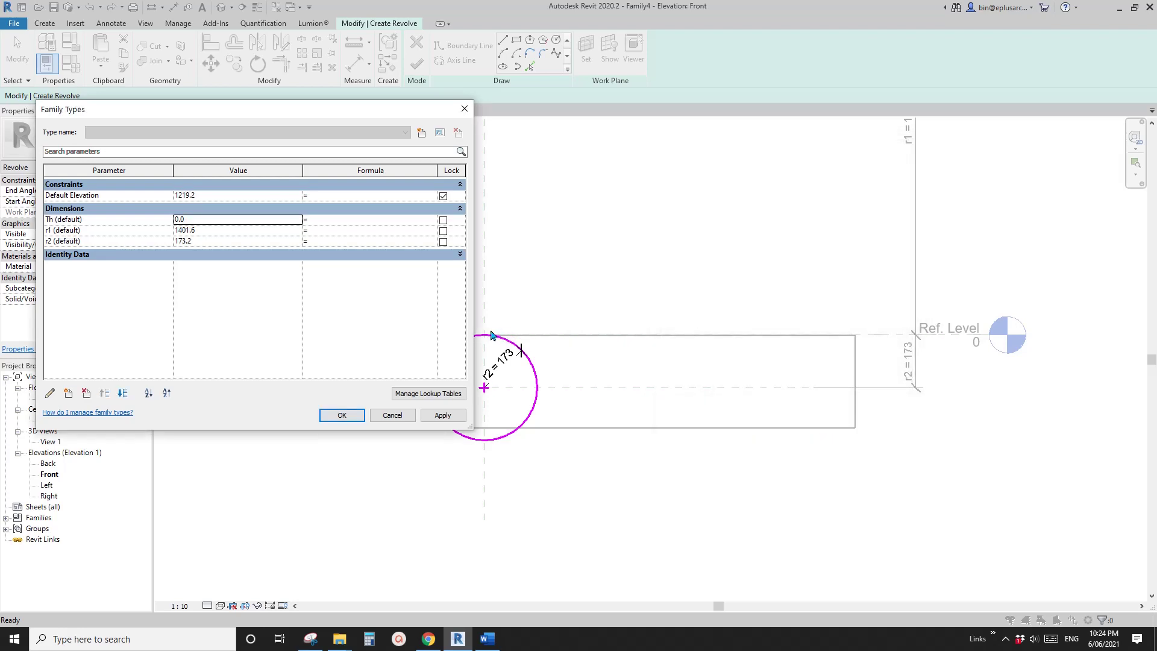
click(215, 223)
click(443, 416)
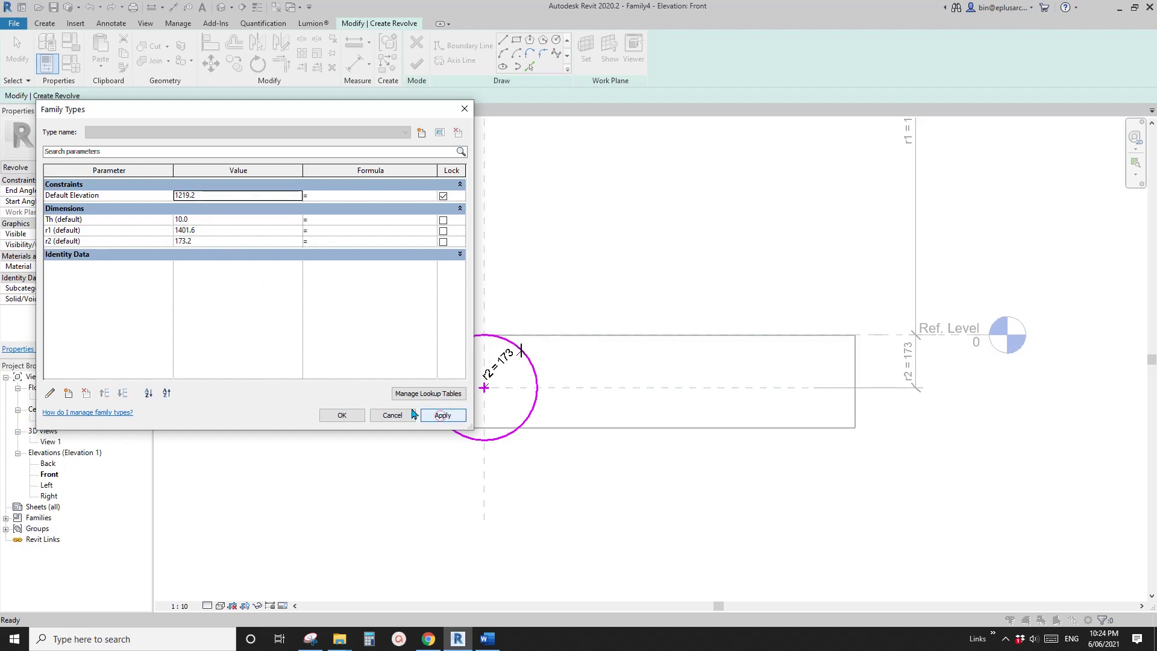
click(342, 415)
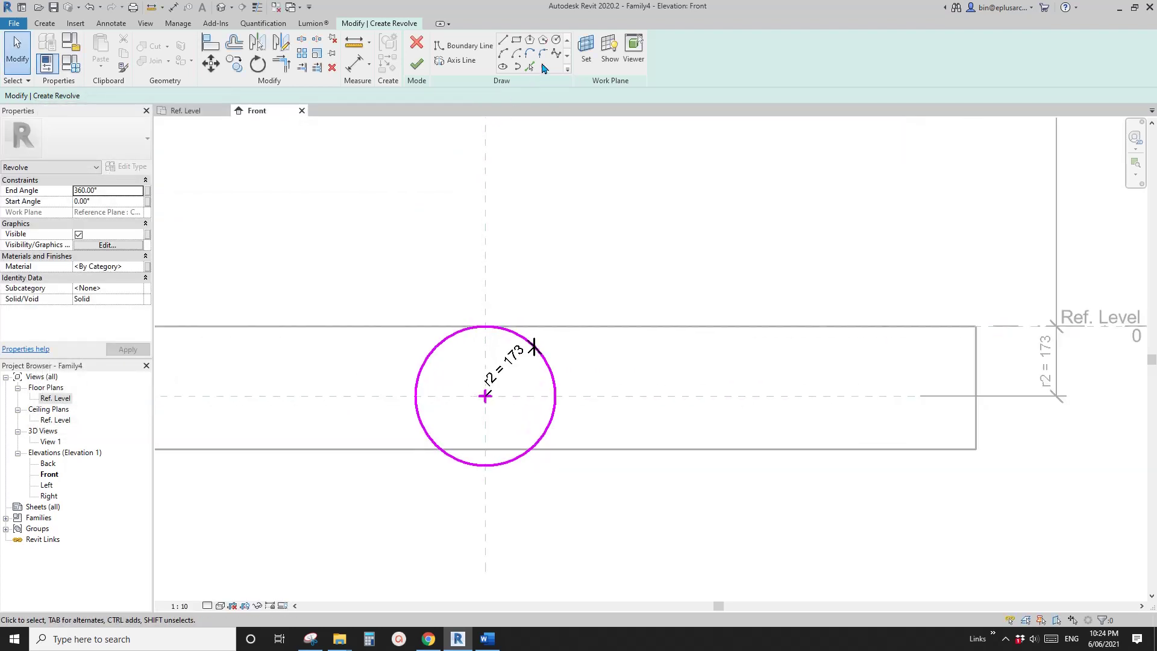
- Sketch a concentric outer circle of about 400 radius around the r2 circle, make its radius dimension permanent and reposition it
click(555, 43)
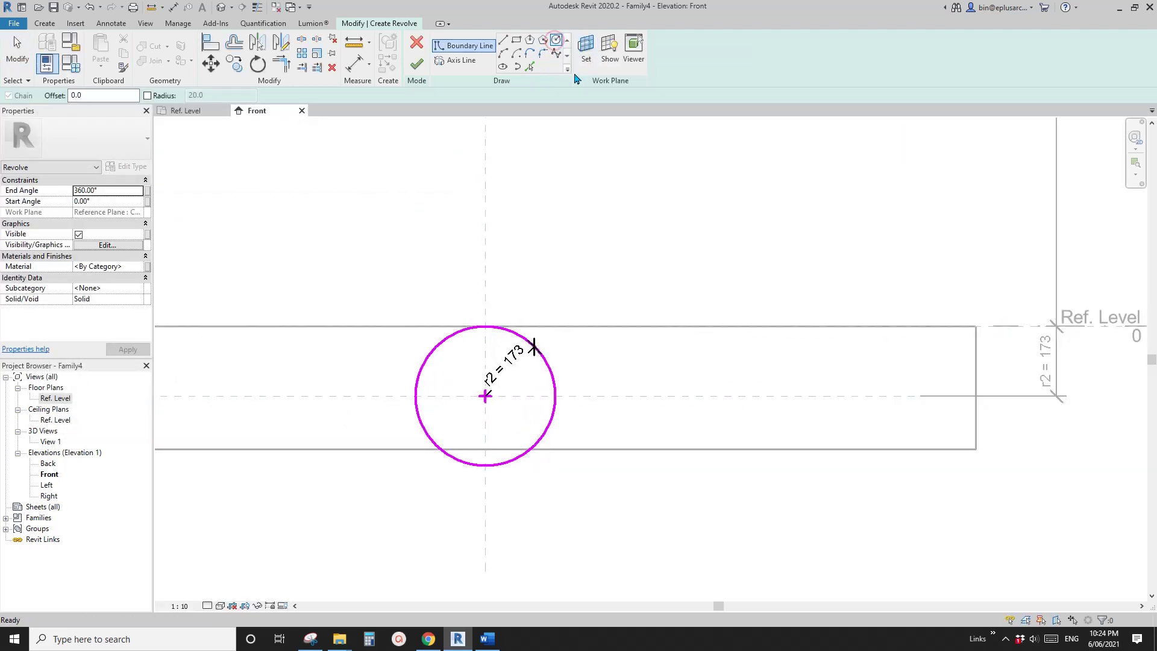
click(485, 396)
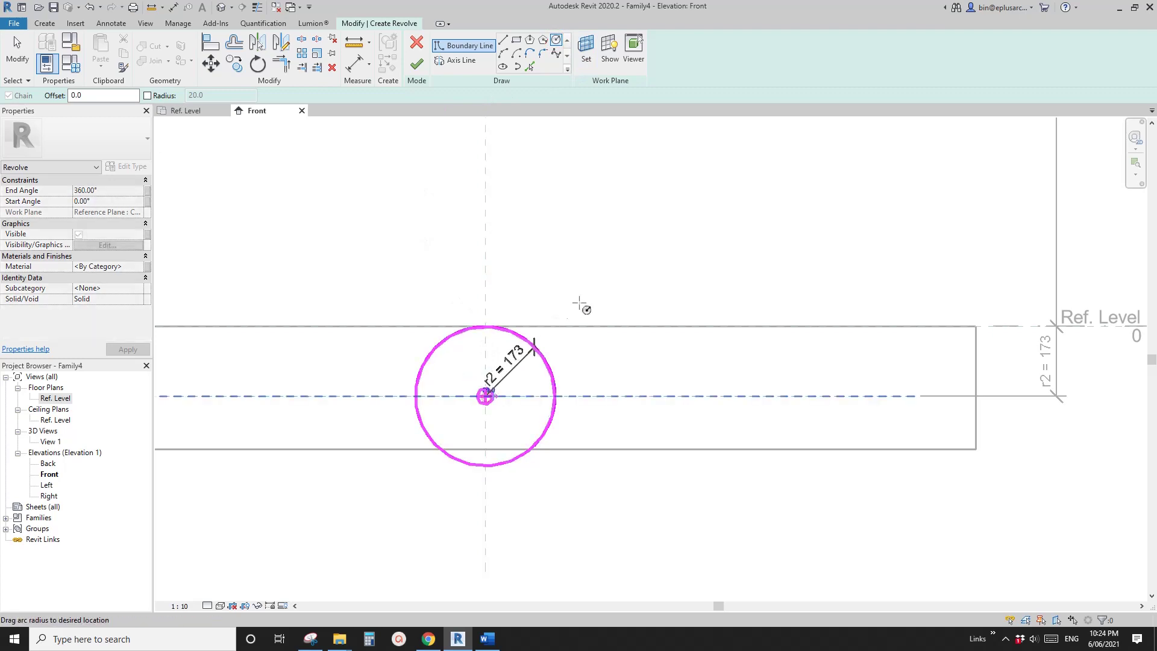
click(597, 278)
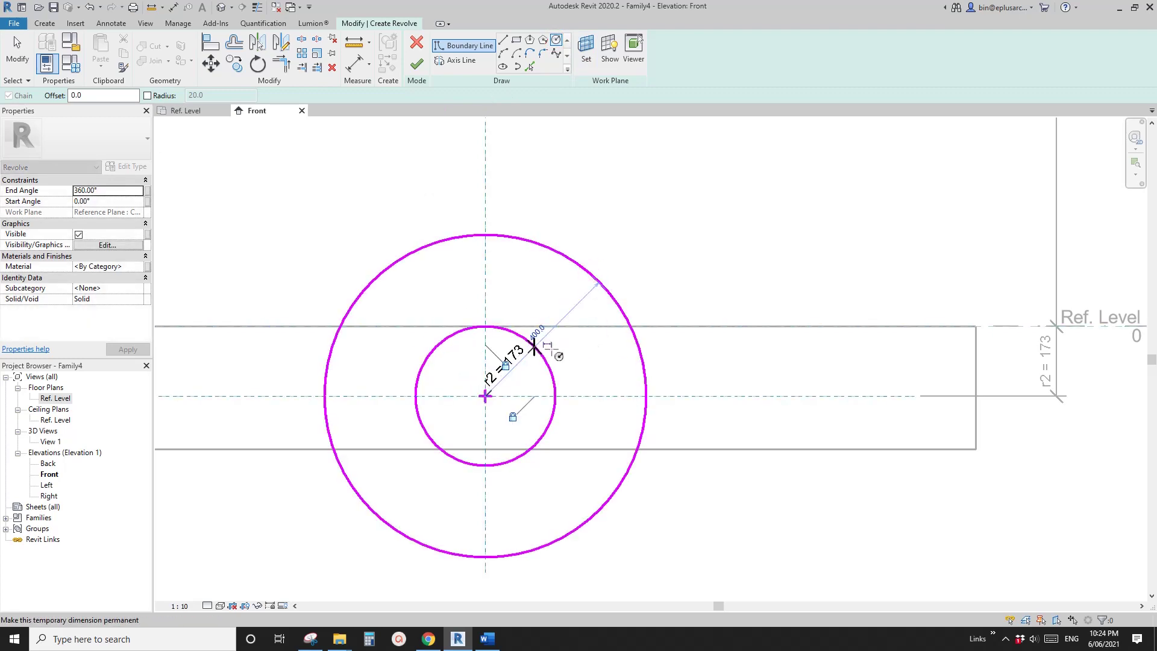
key(Escape)
key(Escape)
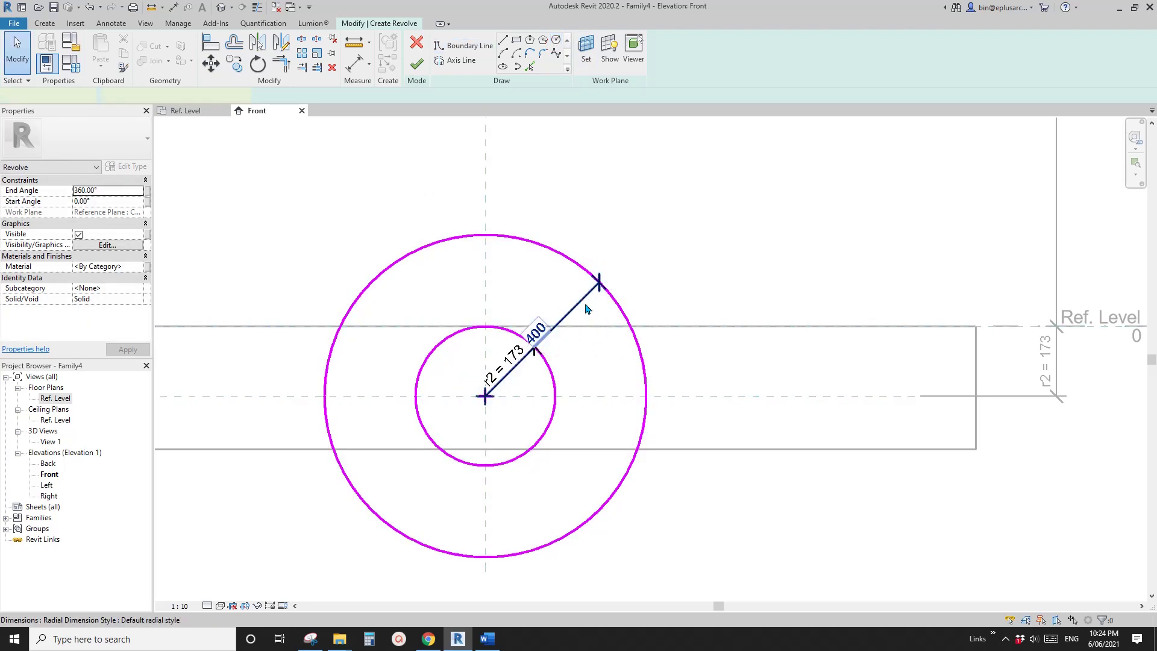
drag(582, 300, 636, 407)
key(Escape)
- Make the outer circle's center mark visible and align and lock its center to the lower horizontal and Center (Left/Right) reference planes
click(646, 395)
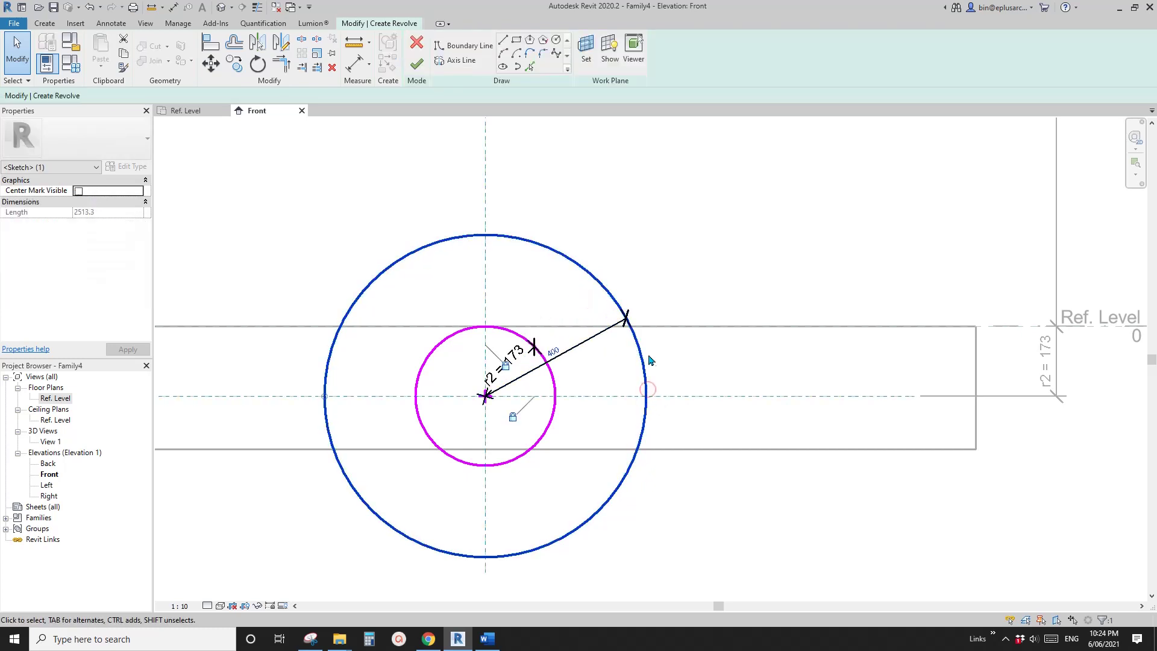
click(78, 191)
key(a)
key(l)
click(761, 394)
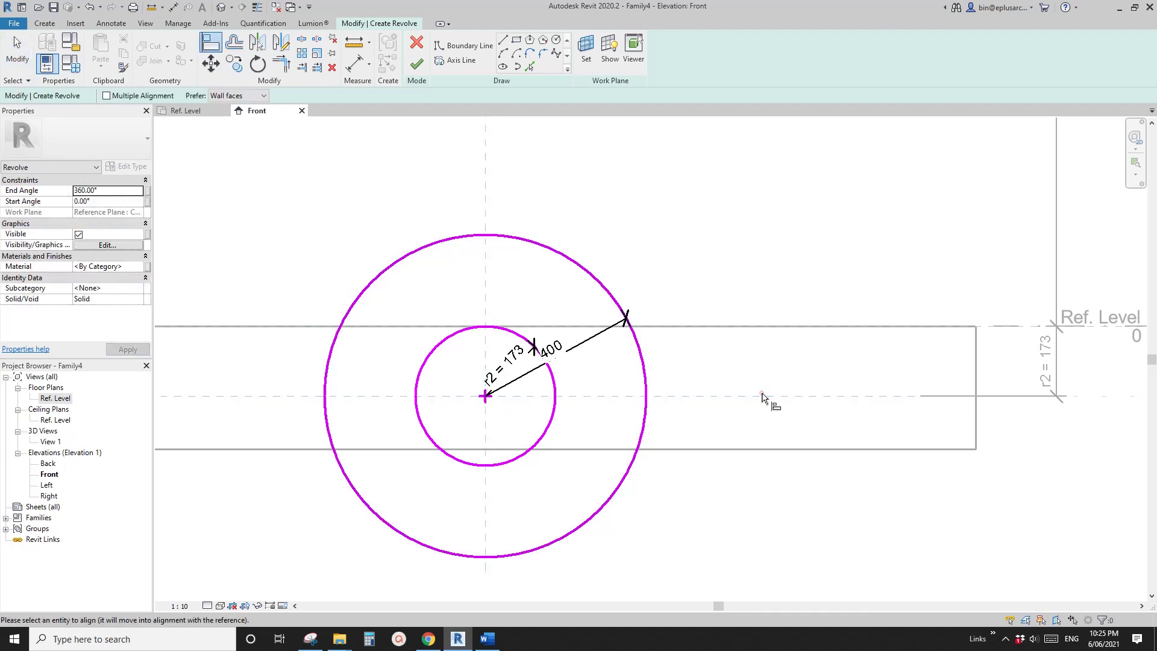
click(514, 417)
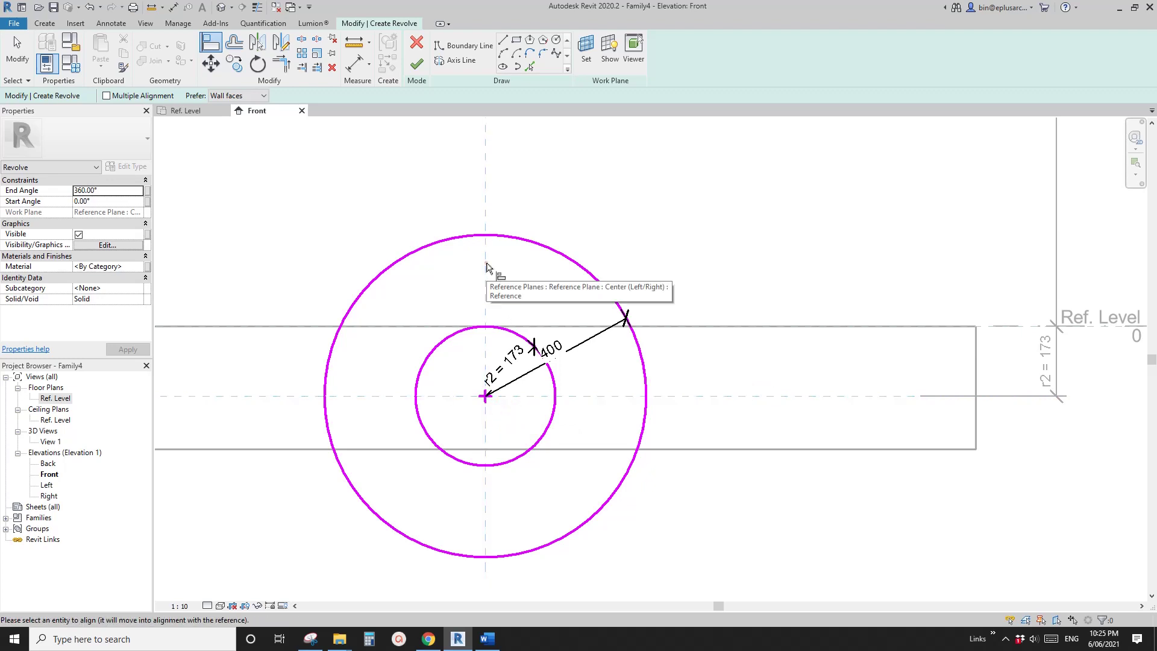
click(487, 268)
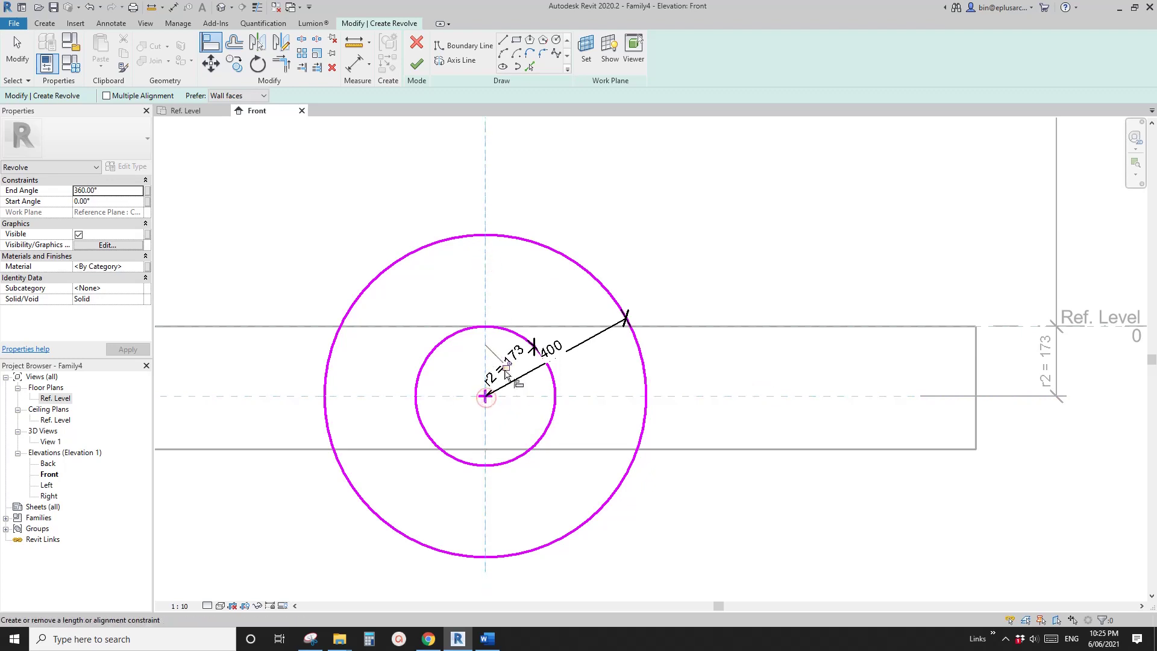
click(485, 397)
key(Escape)
key(Escape)
- Label the outer circle's radius dimension with a new instance parameter named r3
click(592, 342)
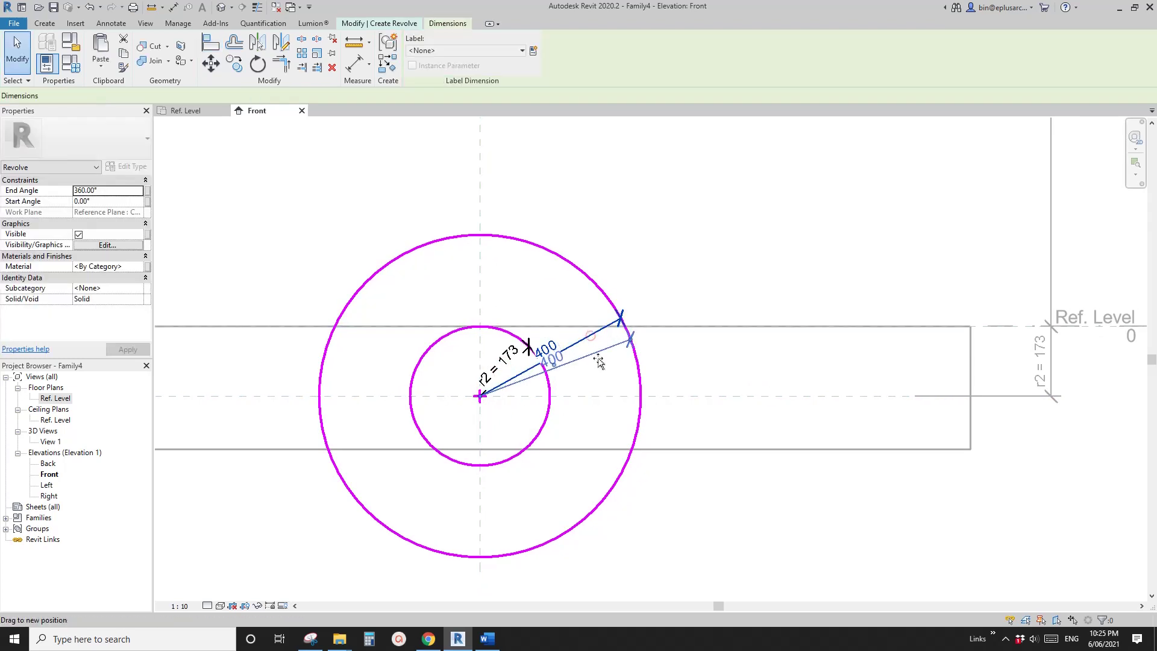
click(533, 51)
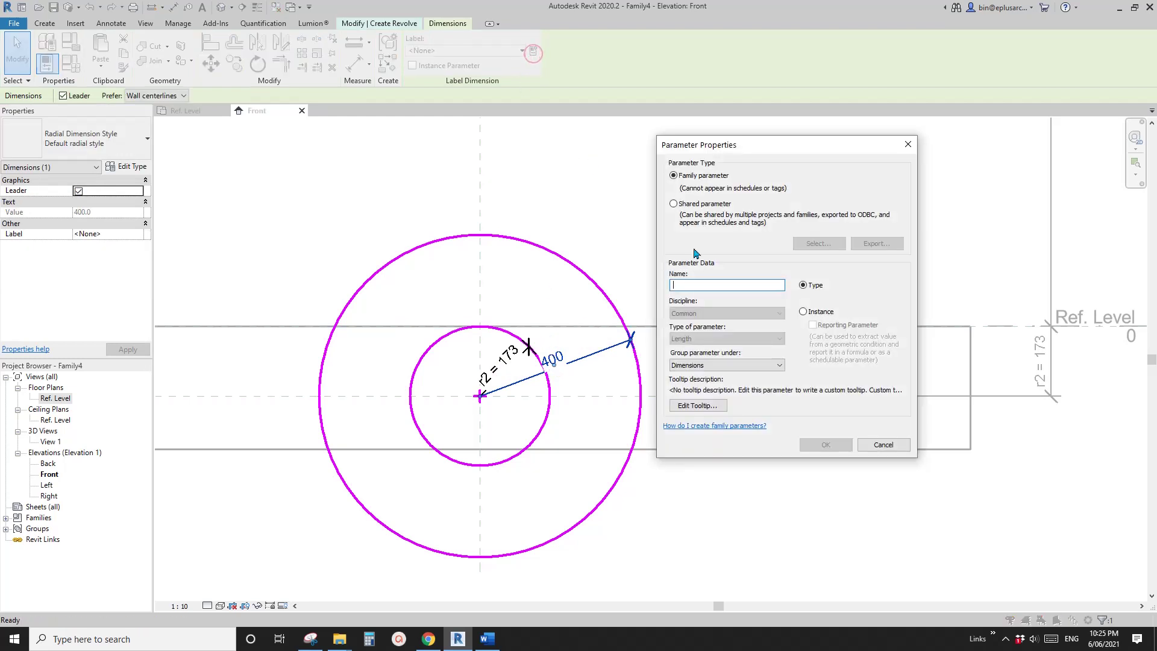
text(r3)
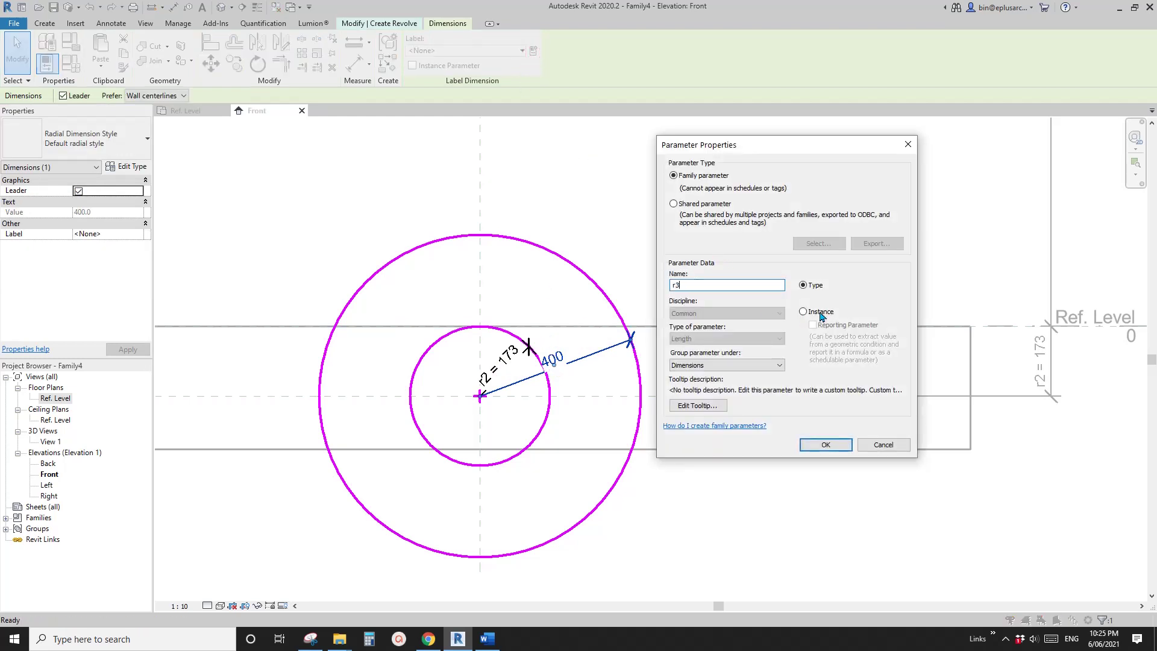
click(821, 314)
click(835, 444)
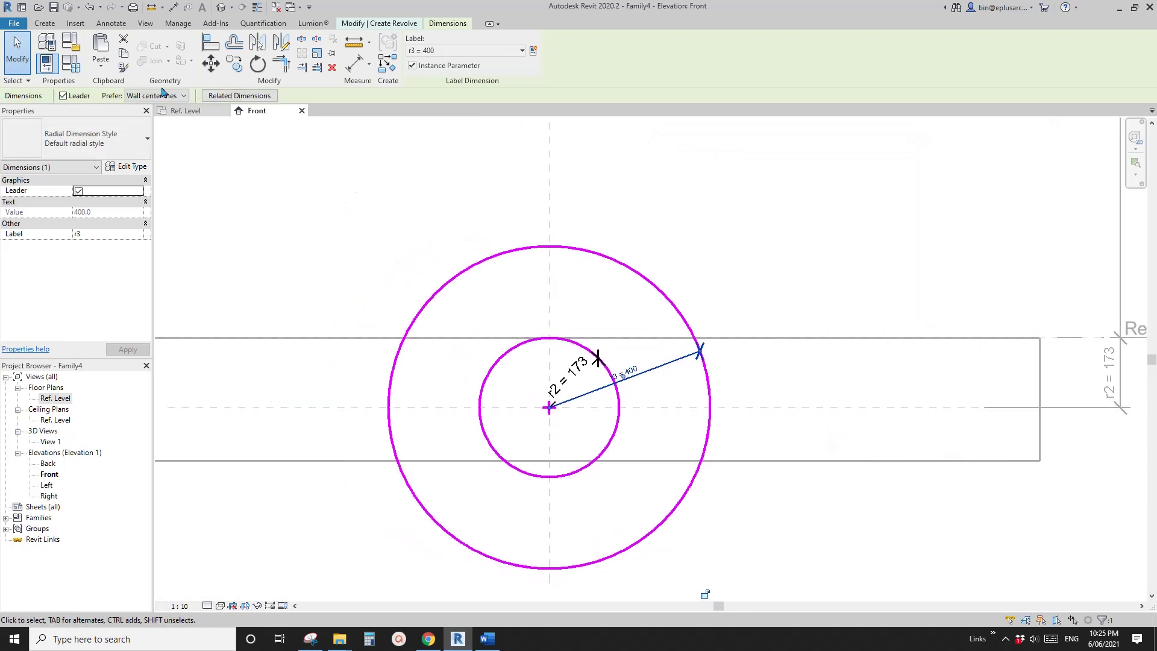
- Drive the r3 parameter with the formula r2 + Th
click(47, 42)
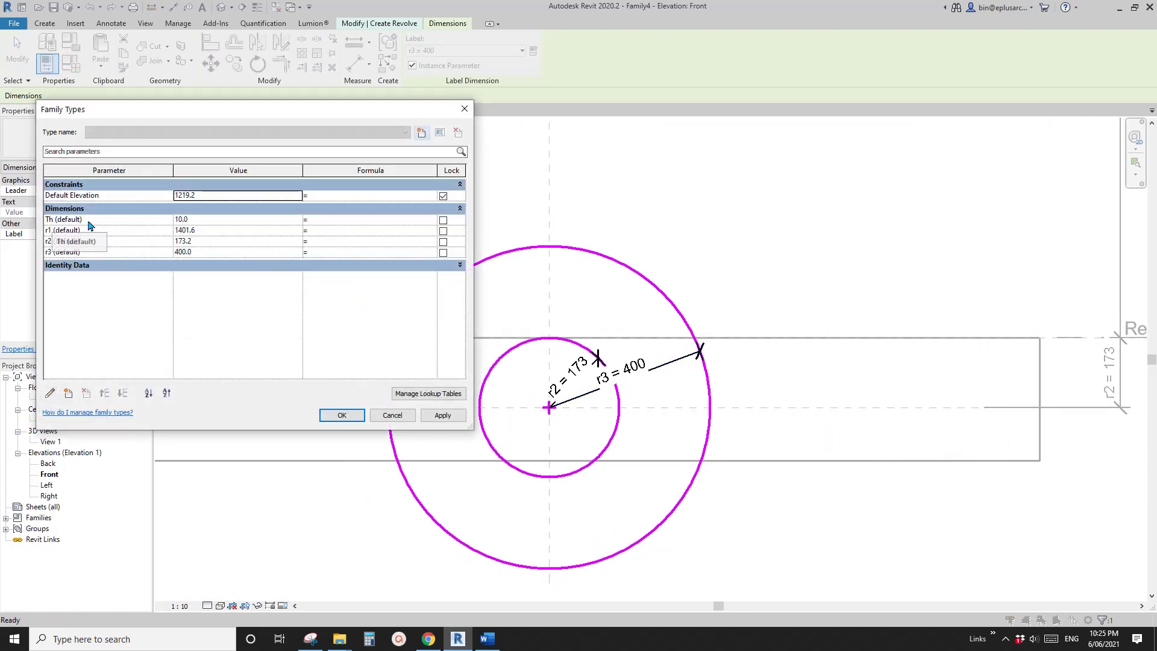
click(347, 254)
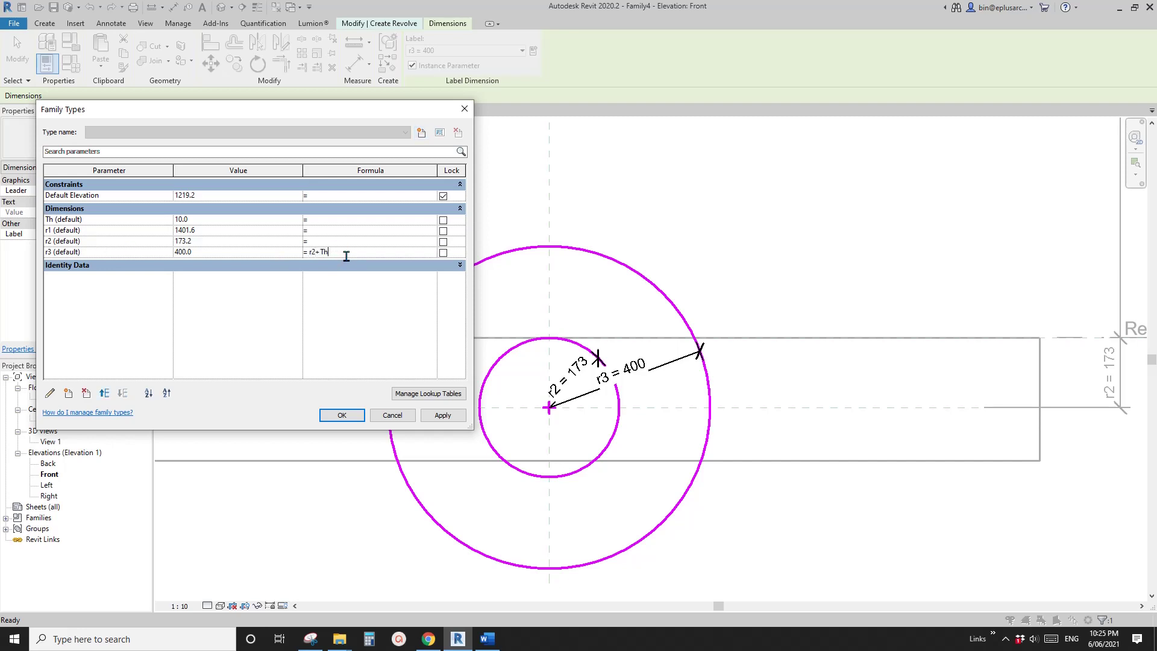
click(442, 416)
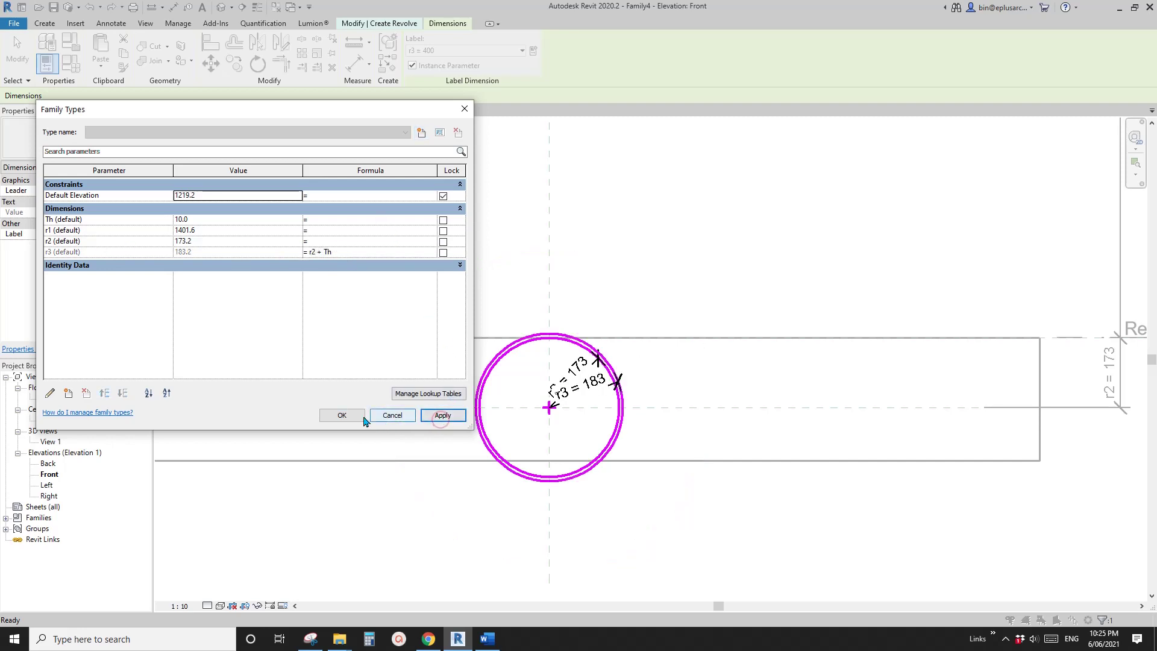
click(342, 416)
- Finish the revolve sketch made of the two concentric circles
scroll(588, 386, up, 3)
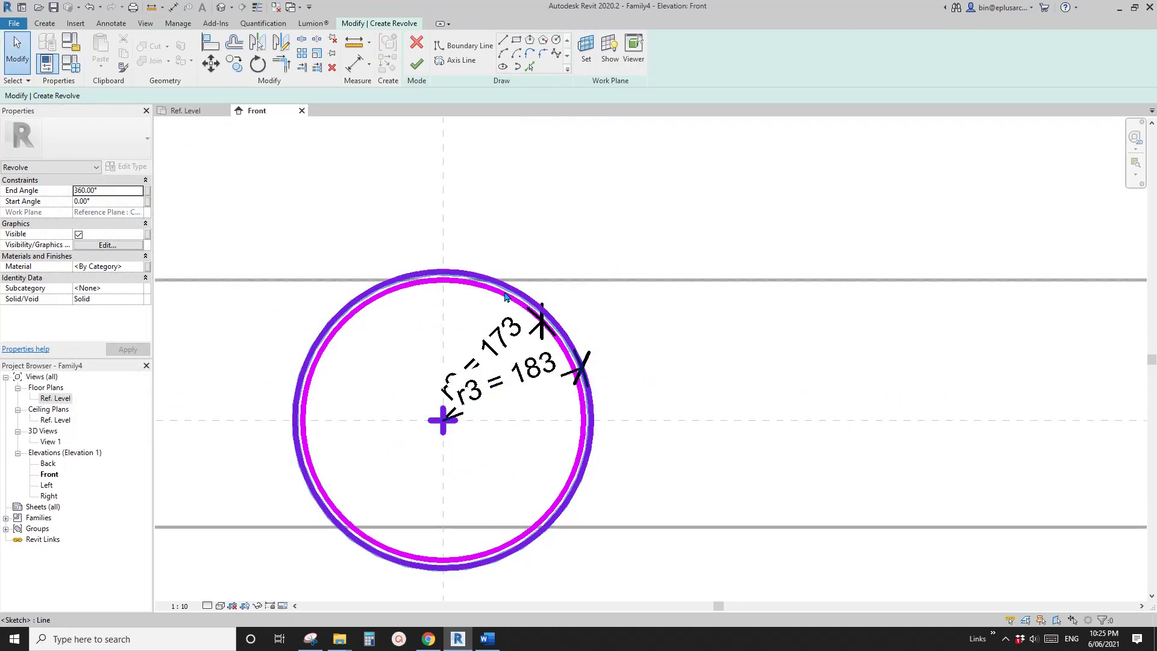
scroll(511, 291, down, 1)
middle_drag(511, 389, 594, 346)
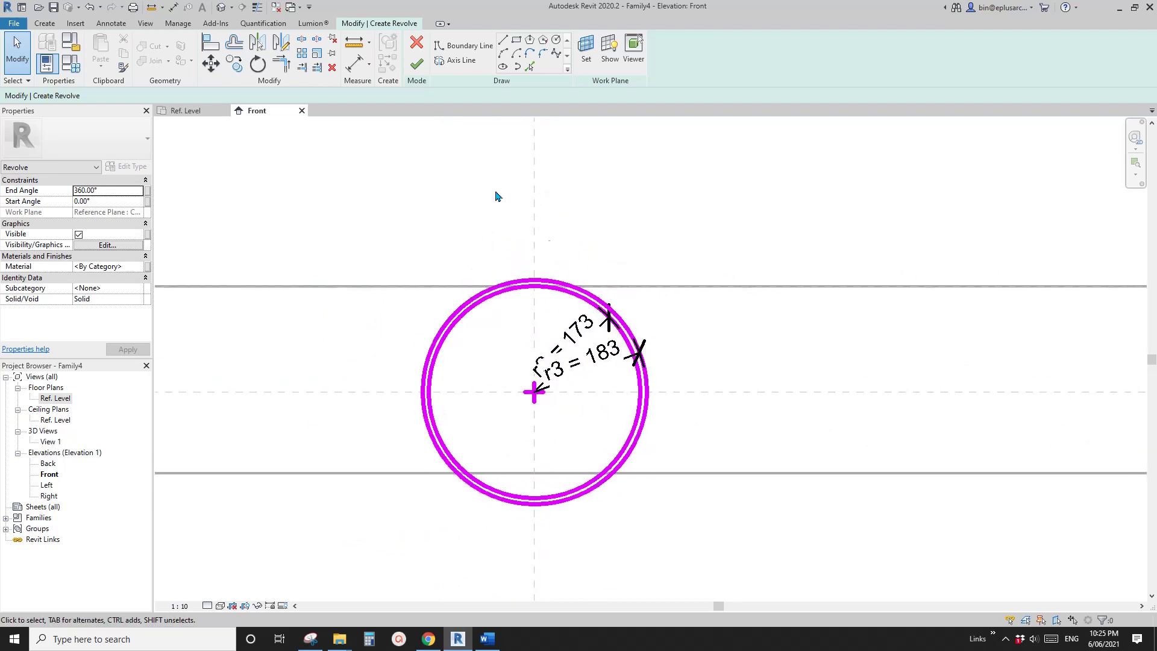
click(416, 64)
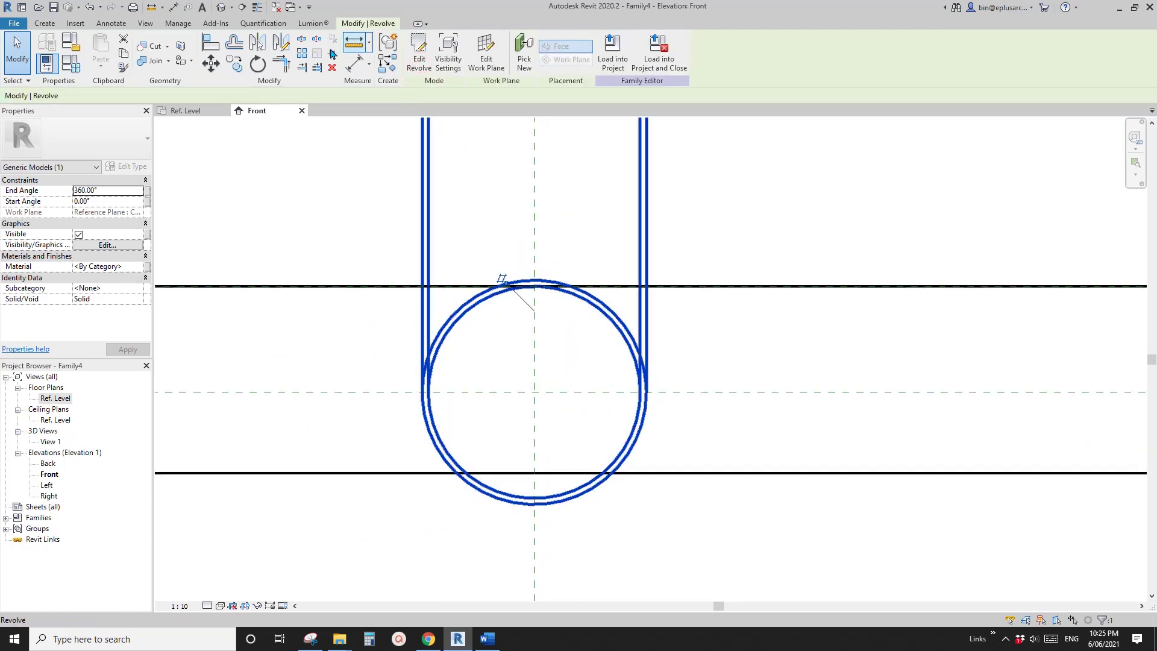
- Open the default 3D view and inspect the revolved ring on the host block
click(221, 7)
scroll(437, 222, down, 1)
middle_drag(651, 321, 522, 241)
click(533, 229)
middle_drag(560, 343, 662, 349)
middle_drag(529, 332, 617, 347)
click(237, 155)
- Flex the ring by setting r1 to 2000 and r2 to 100, applying each value
click(71, 63)
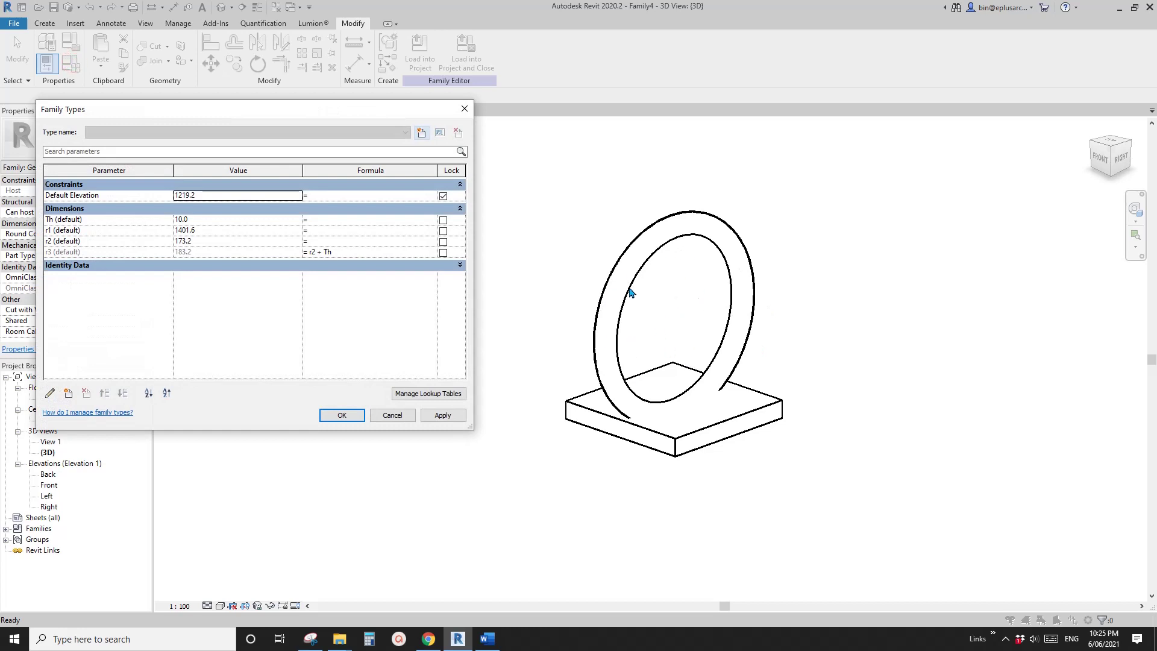
click(212, 232)
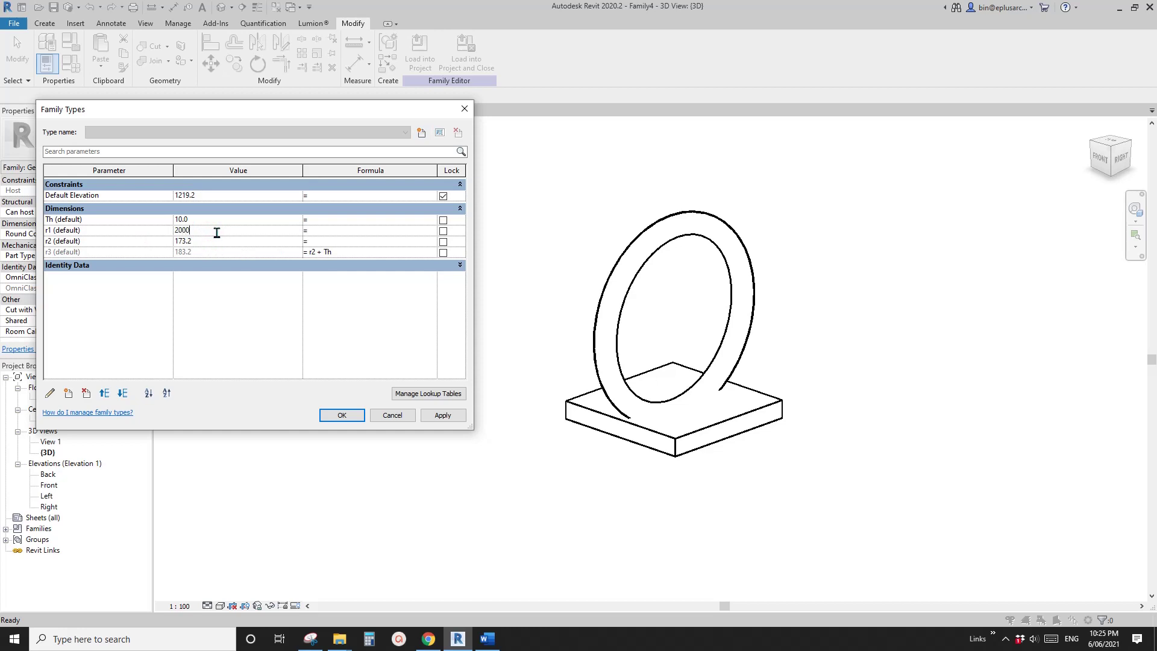
click(443, 415)
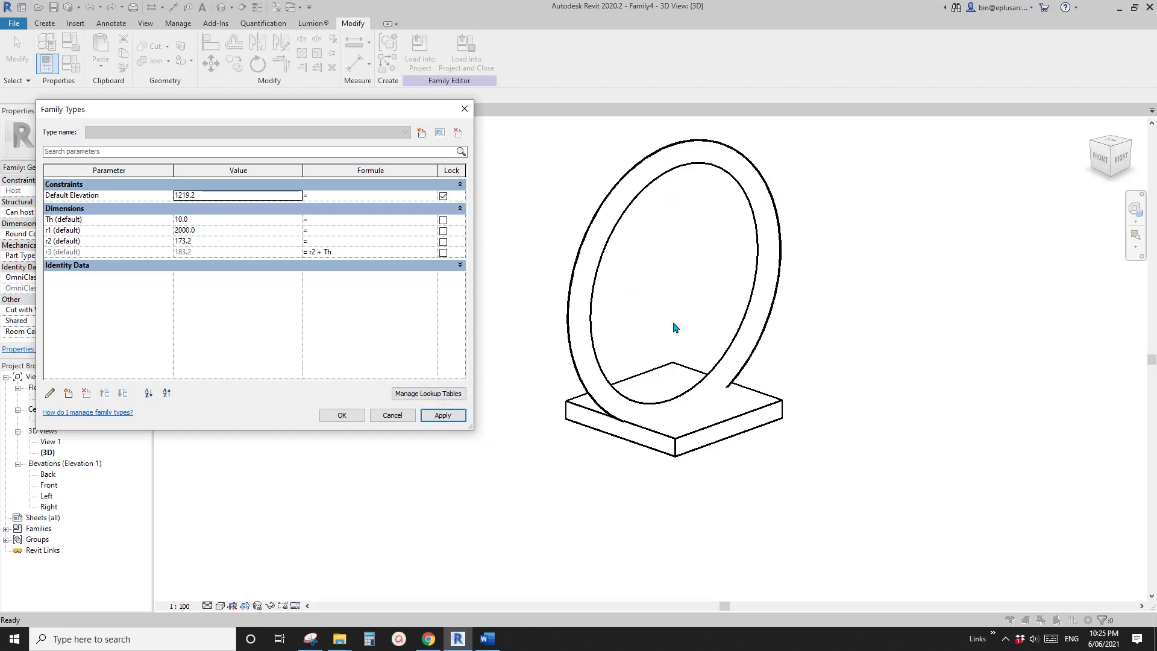
click(212, 242)
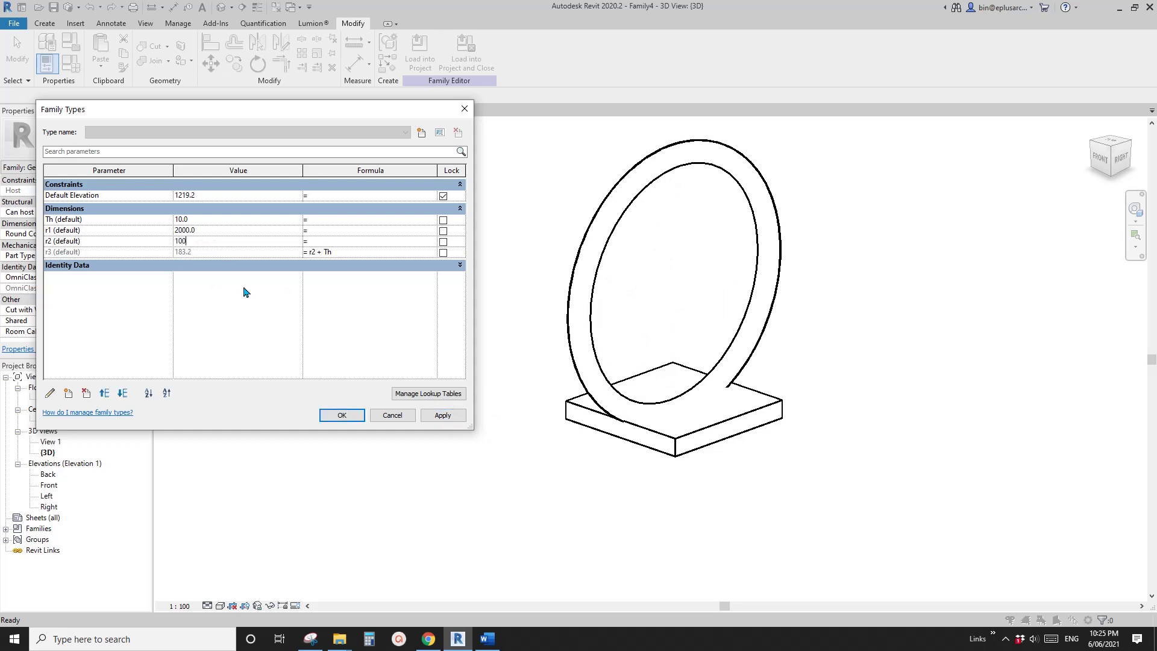
click(443, 415)
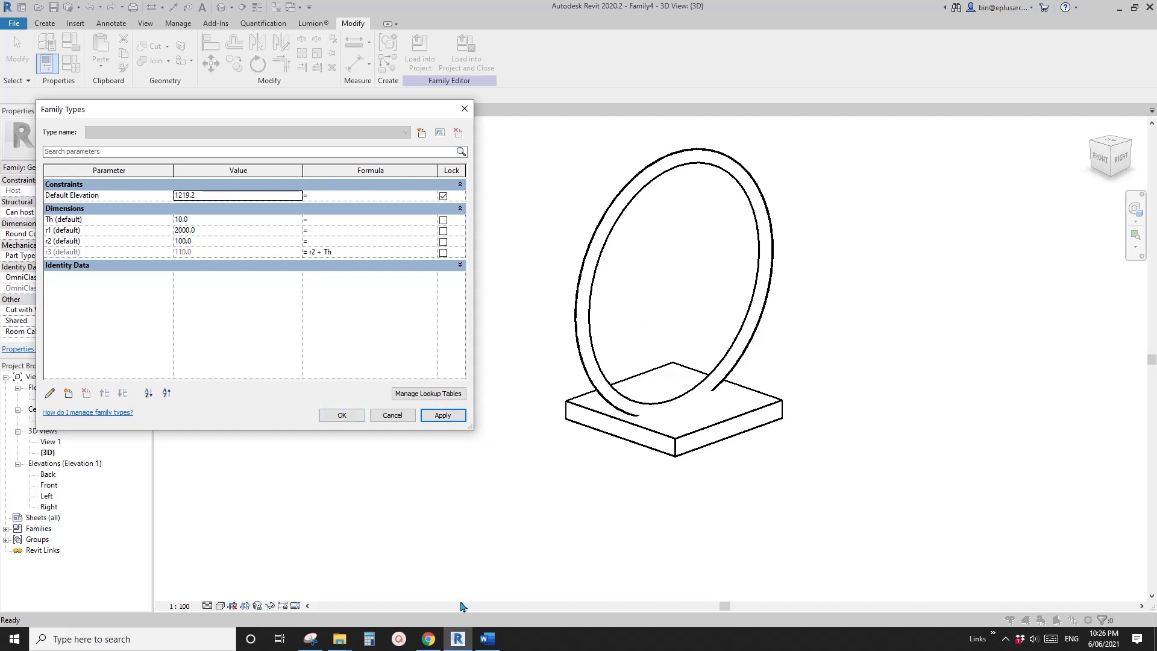
- Check the cover plate reference images in the Word document and return to the Revit family
click(488, 638)
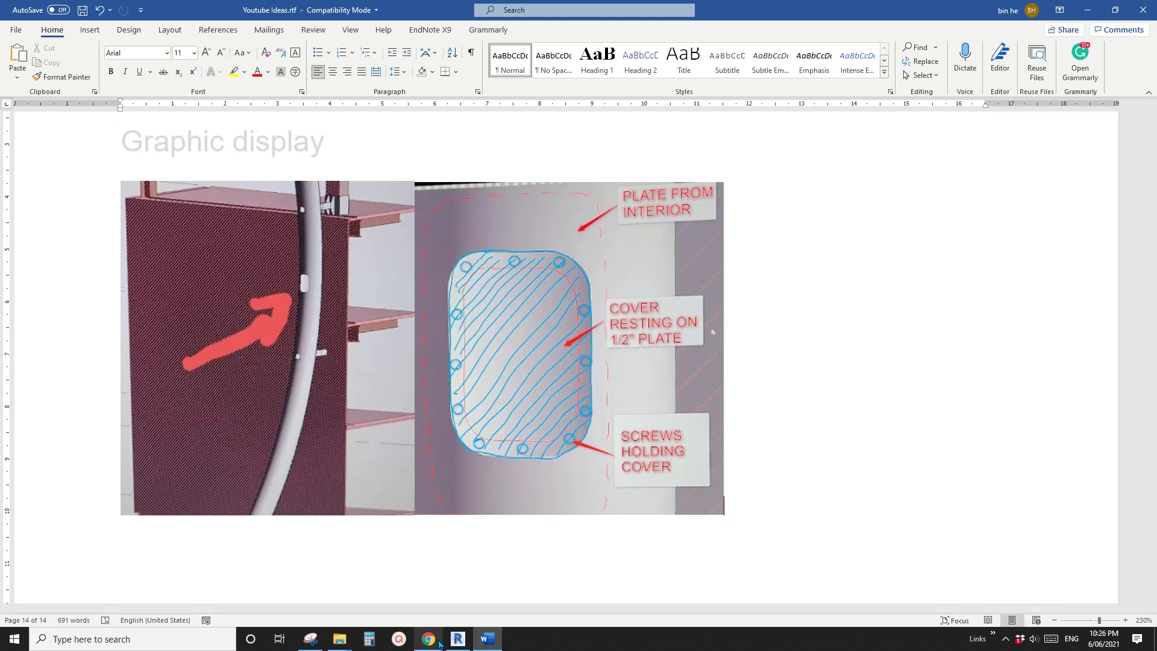
click(457, 639)
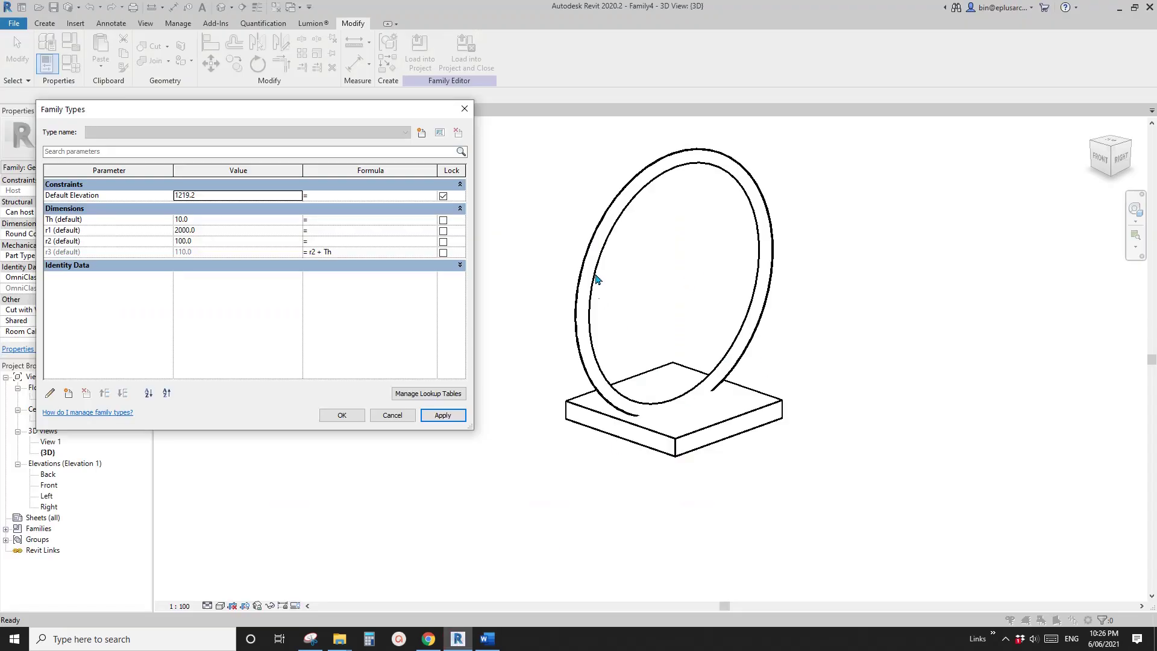
- Close the family parameters dialog and set the ring revolve's End Angle to 10°
click(392, 414)
click(606, 219)
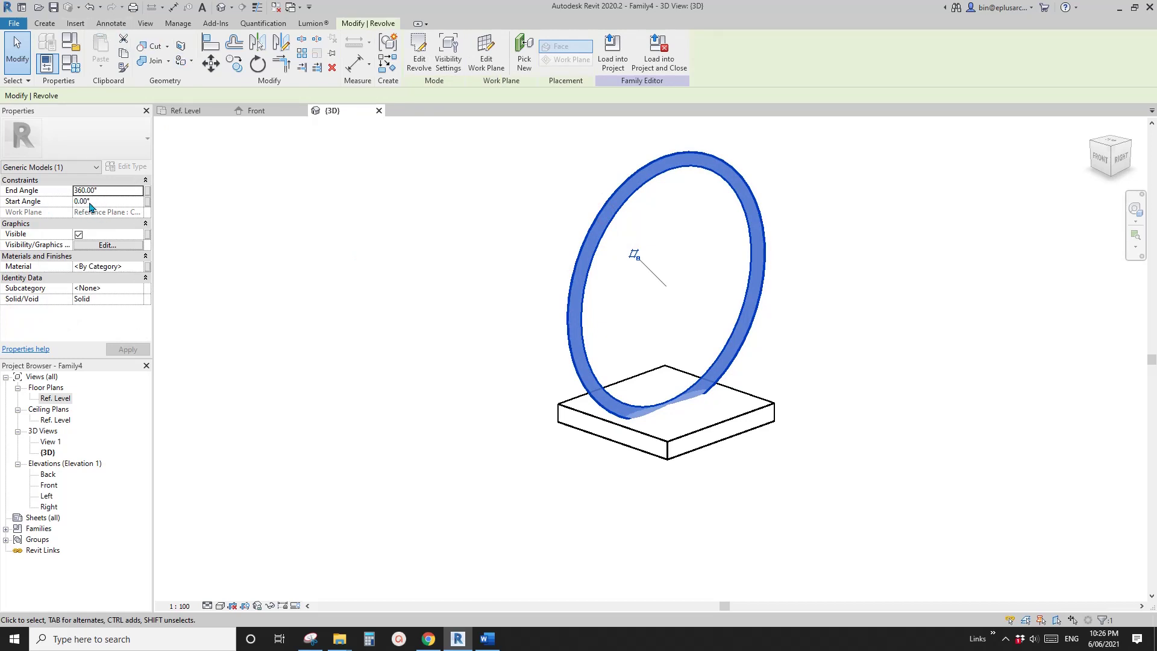
double_click(120, 190)
text(10)
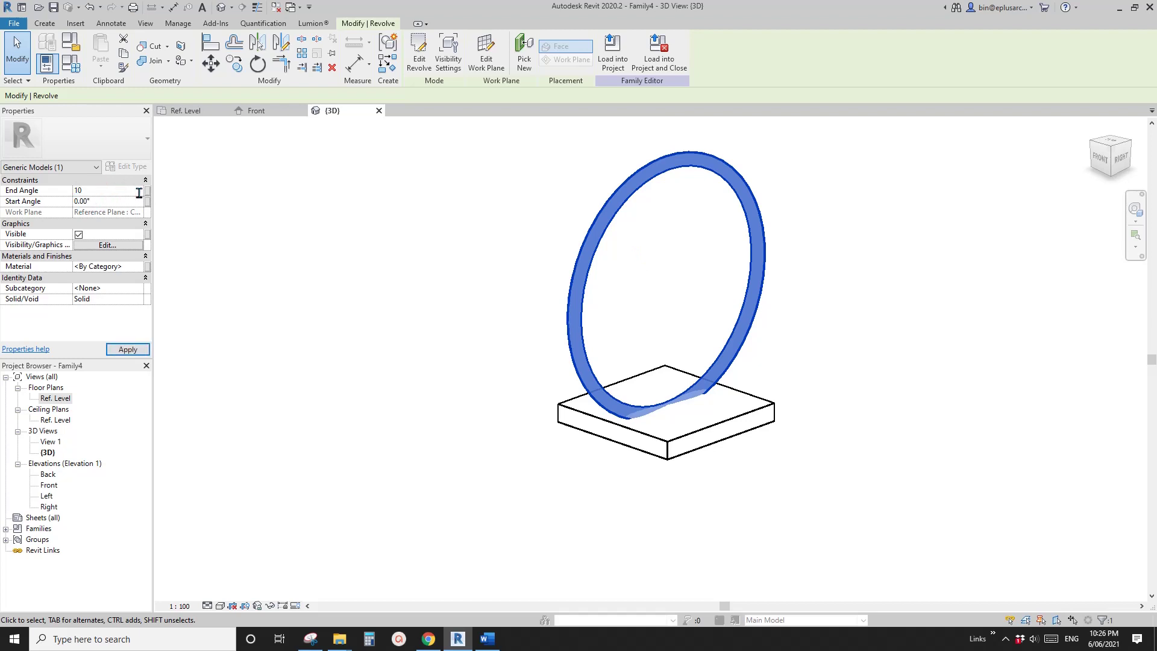
key(Return)
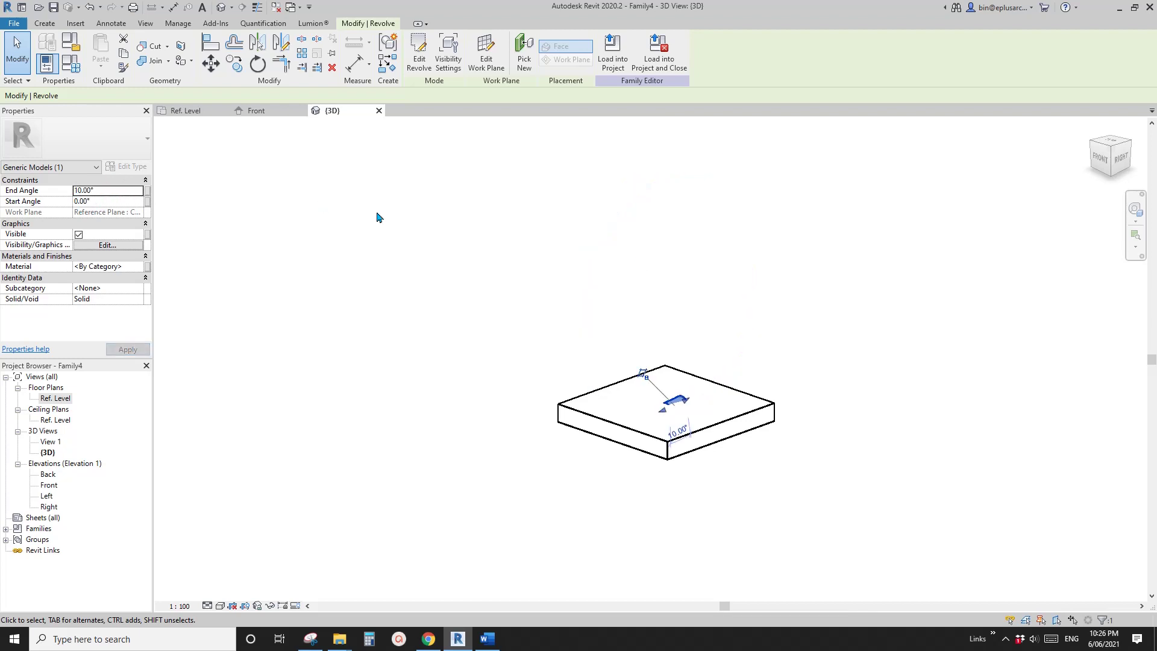
middle_drag(767, 421, 666, 459)
scroll(663, 449, up, 3)
shift+middle_drag(629, 416, 658, 459)
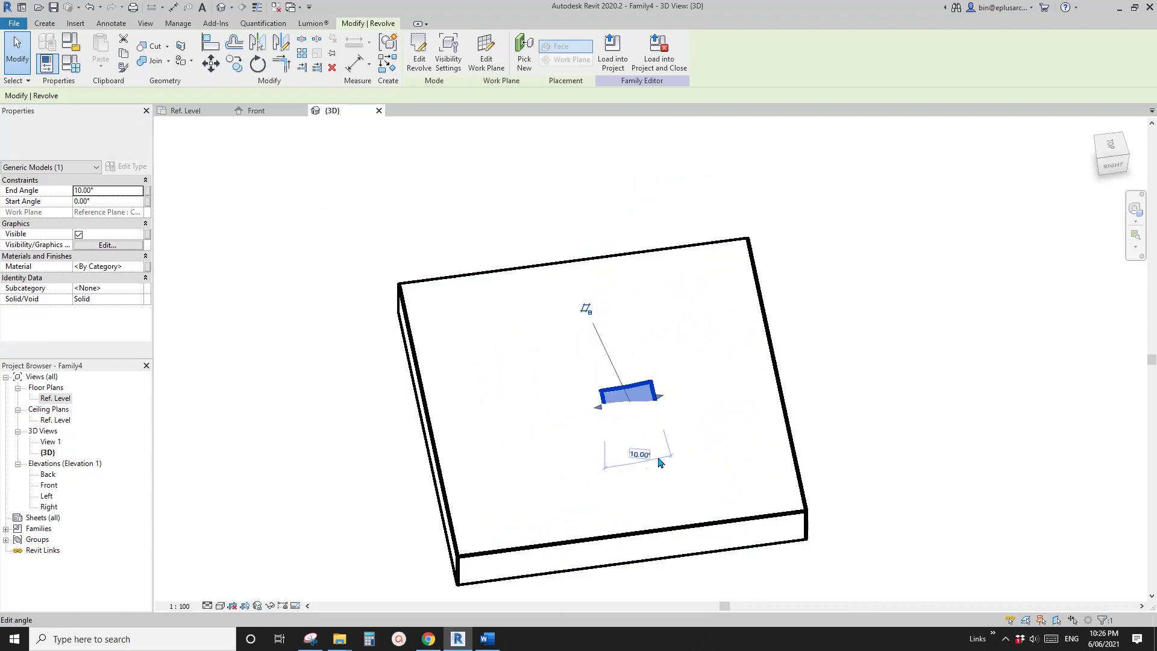
- Set the revolve's Start Angle to -10° so the segment extends to both sides of the centre
double_click(98, 202)
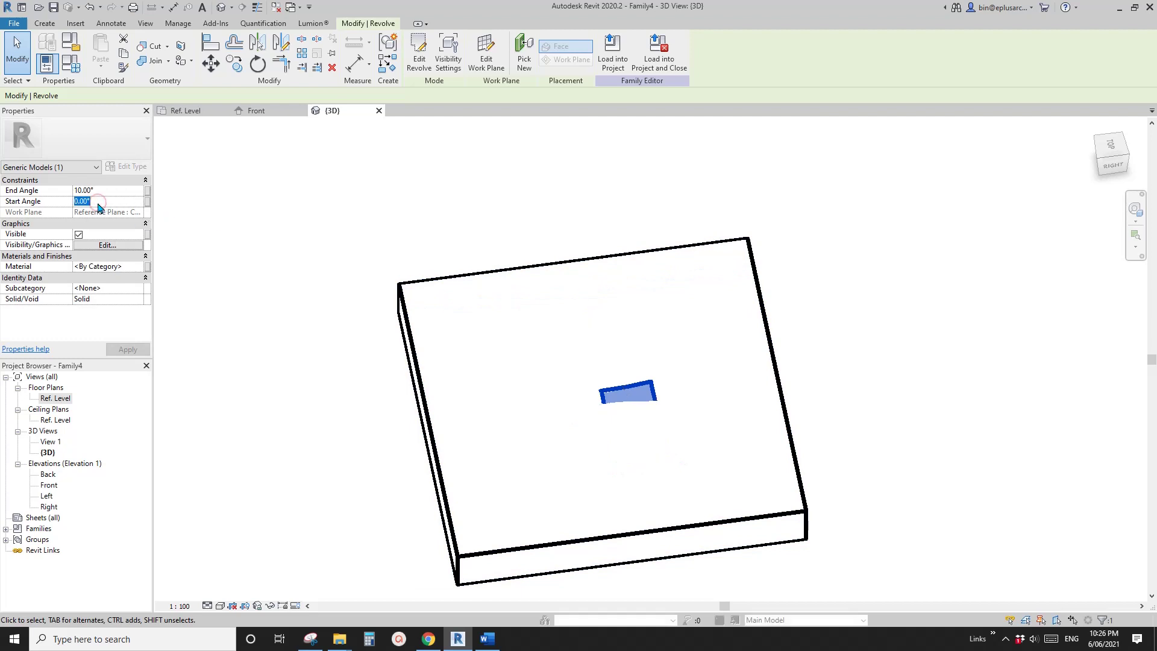
text(-1)
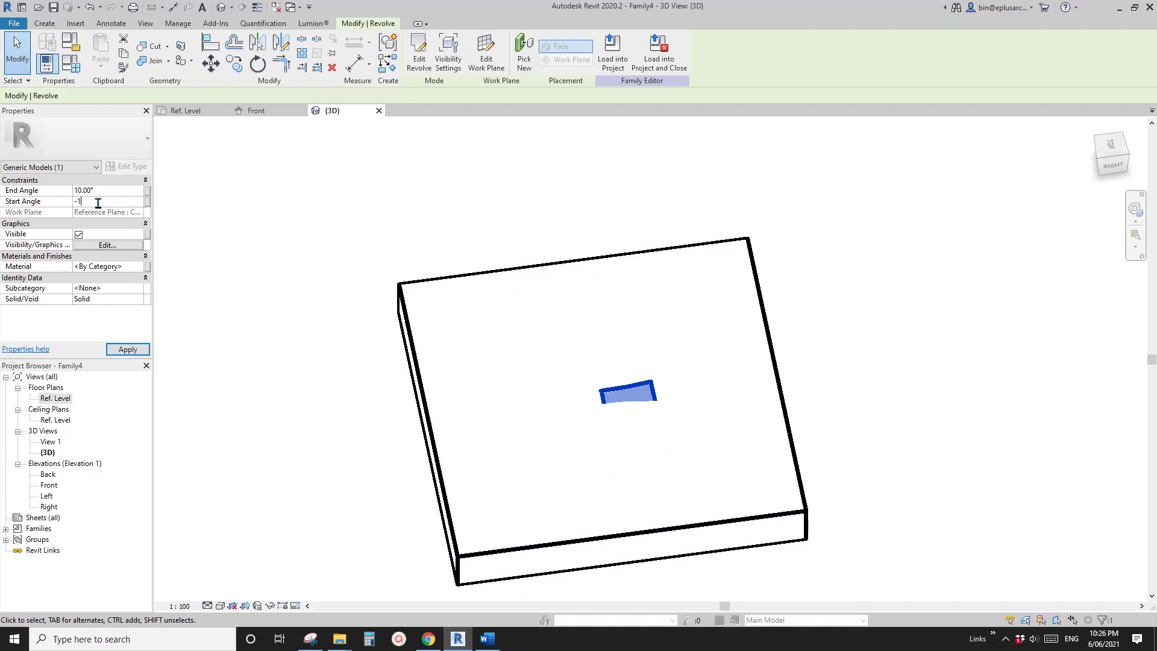
text(0)
key(Return)
shift+middle_drag(638, 455, 684, 382)
scroll(628, 398, up, 2)
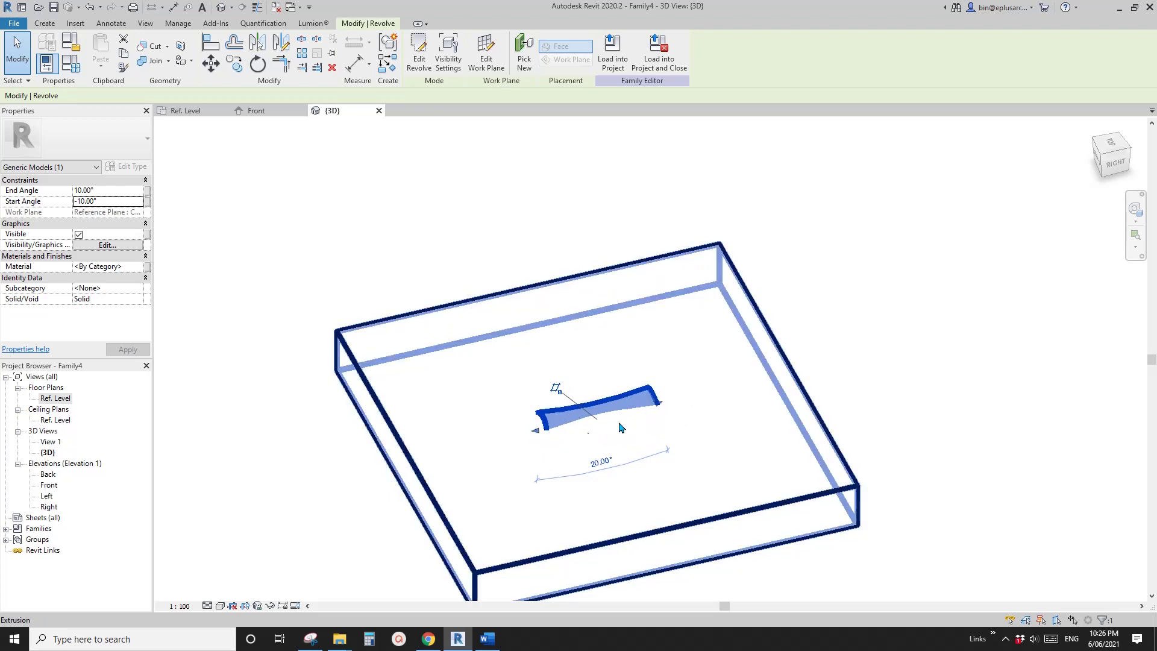
shift+middle_drag(595, 424, 703, 387)
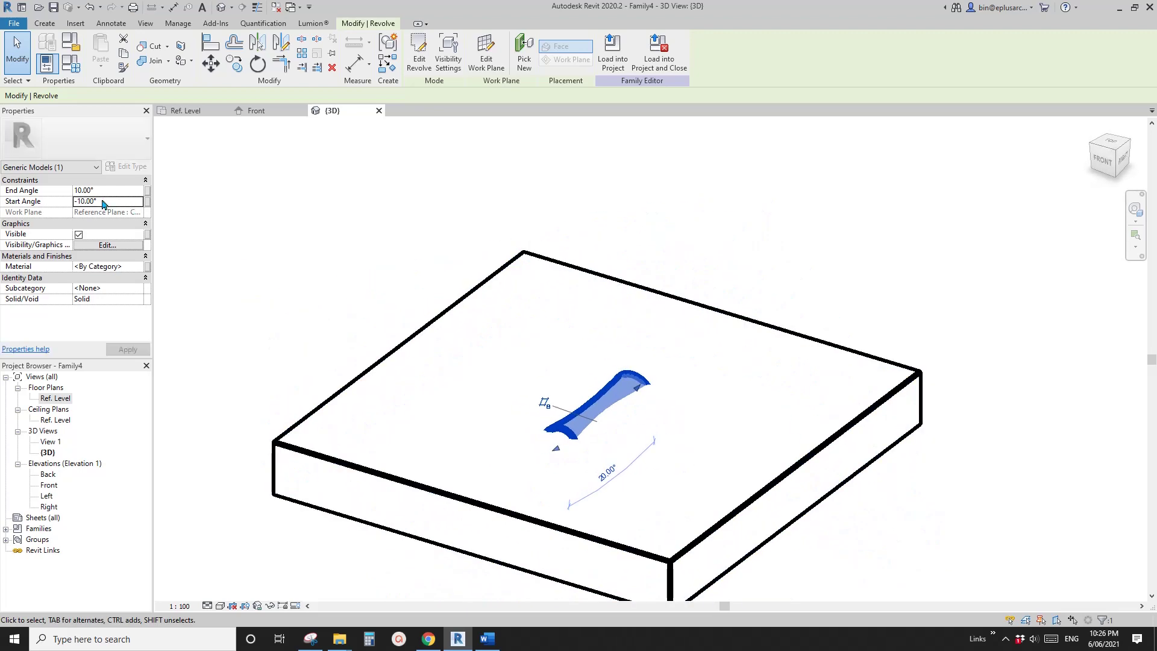
- Inspect the revolved segment in 3D and compare it with the cover plate reference images in the Word document, returning to Revit
shift+middle_drag(494, 422, 612, 560)
scroll(627, 428, up, 3)
key(Escape)
scroll(609, 402, down, 1)
shift+middle_drag(610, 403, 546, 275)
click(606, 351)
key(Escape)
click(551, 266)
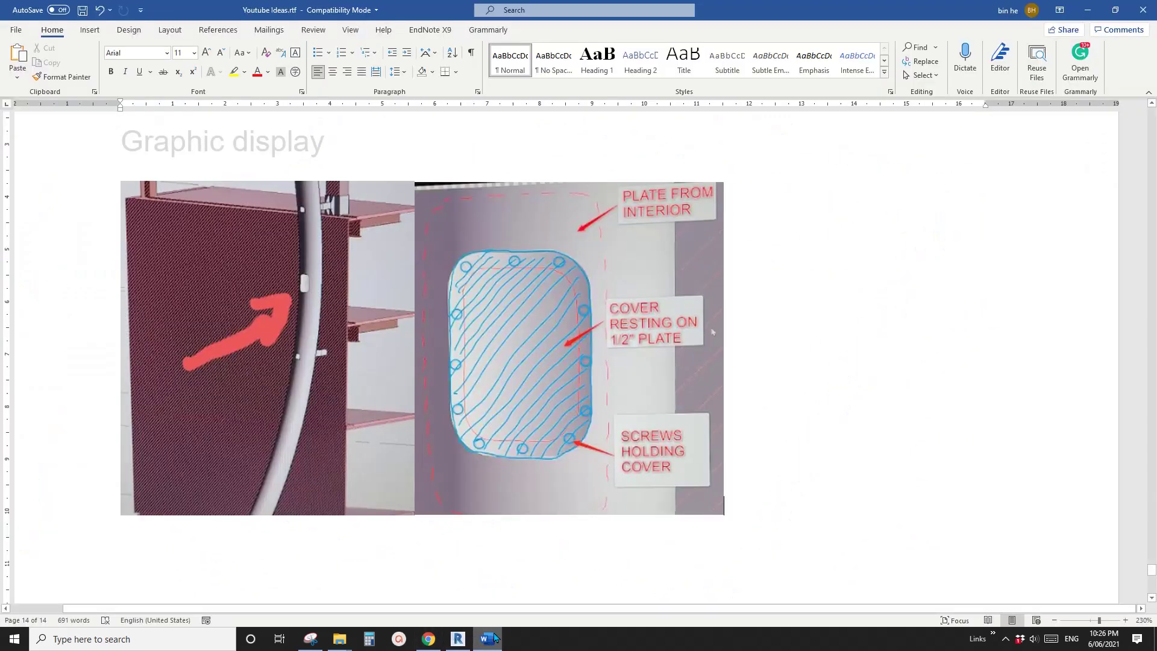
click(487, 638)
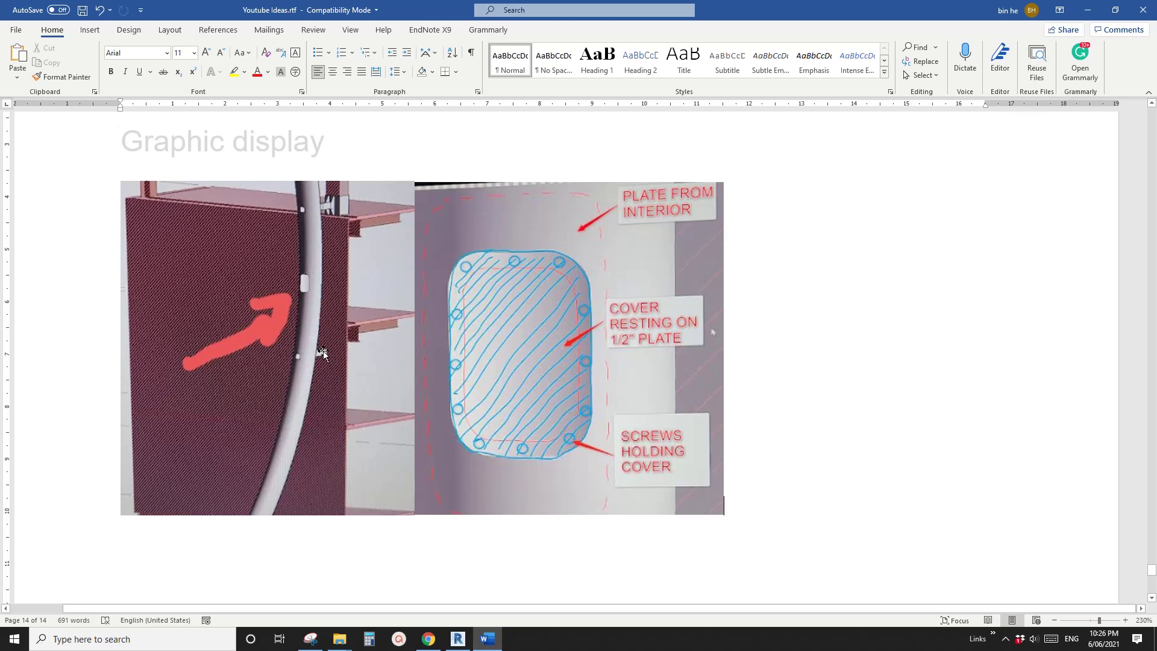
click(457, 638)
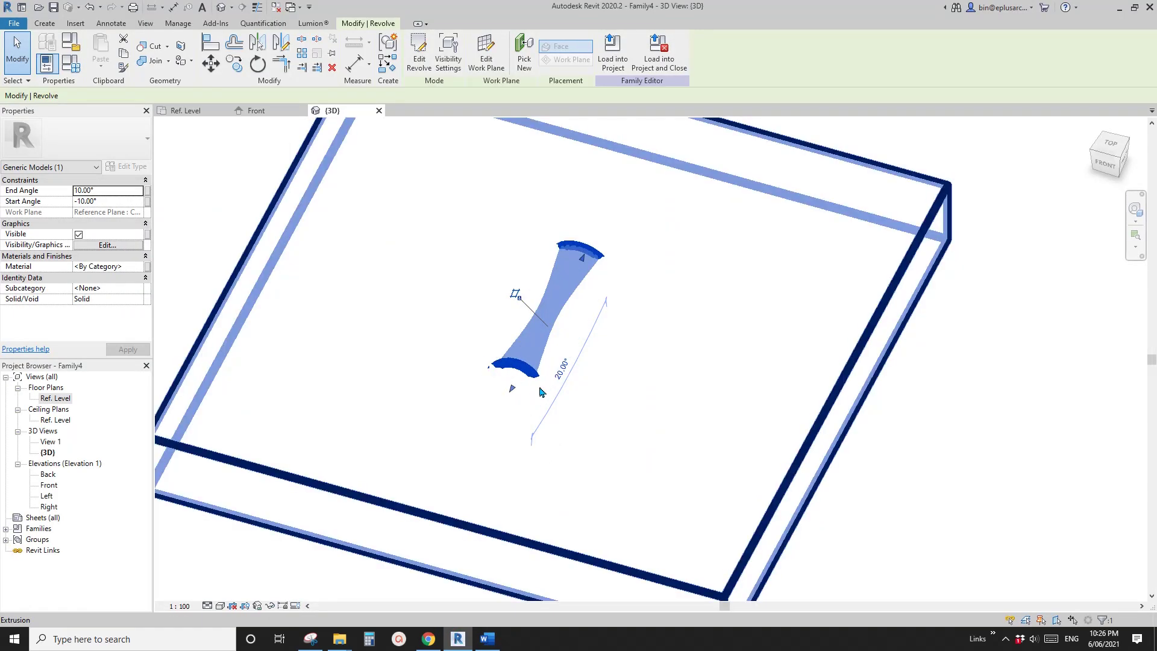
- Temporarily hide the host block in the 3D view and inspect the selected hollow revolve from several angles
shift+middle_drag(551, 361, 666, 392)
click(772, 374)
key(h)
key(h)
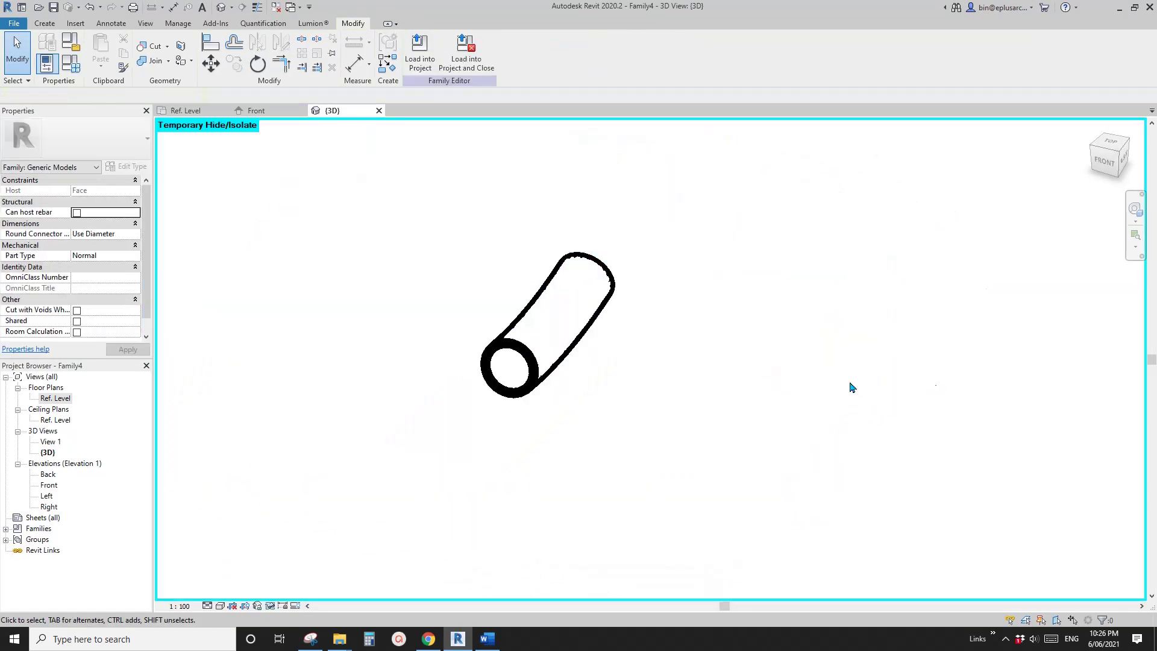
shift+middle_drag(852, 388, 627, 452)
click(623, 351)
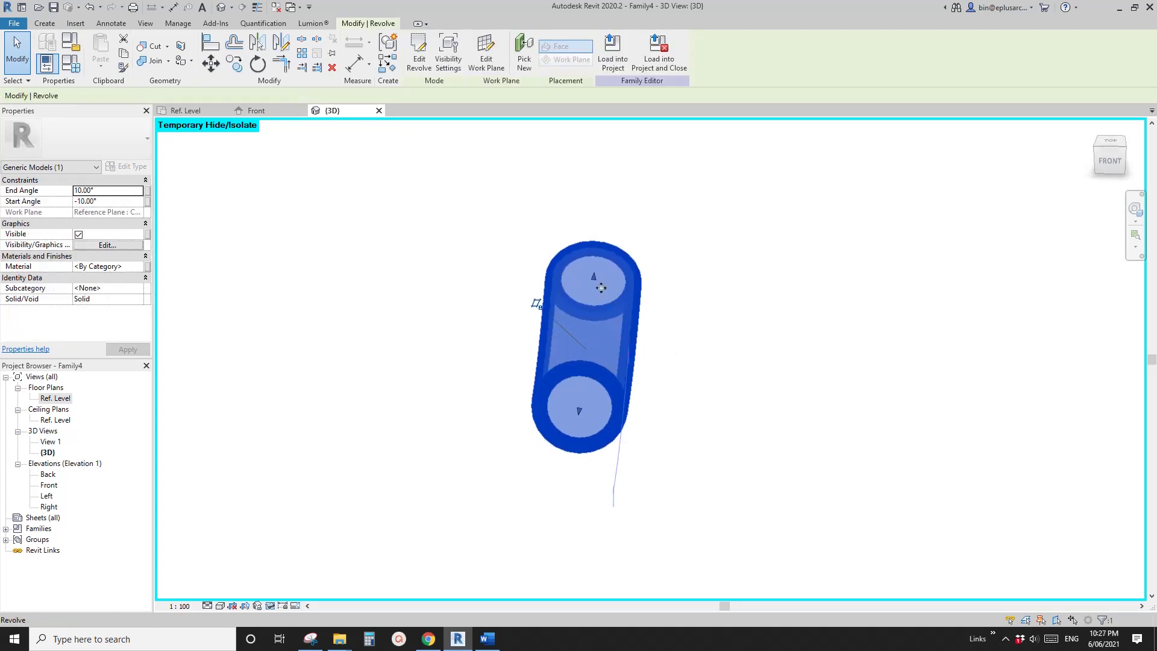
shift+middle_drag(601, 300, 630, 422)
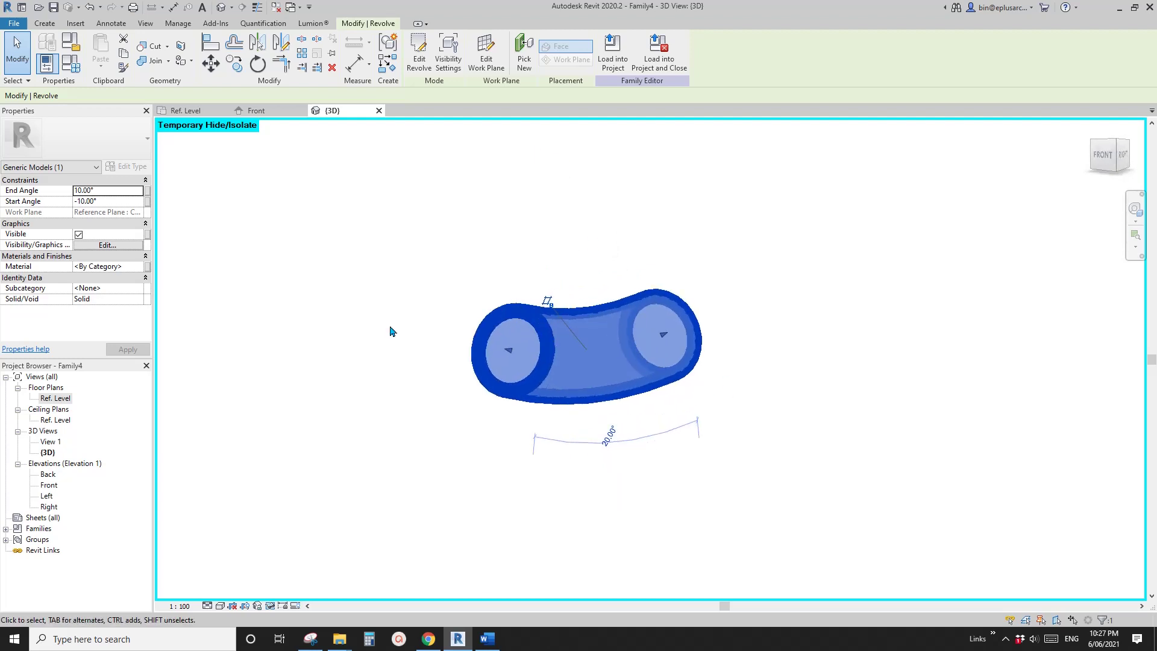
- Open the Front elevation and edit the sketch of the selected revolve
double_click(50, 485)
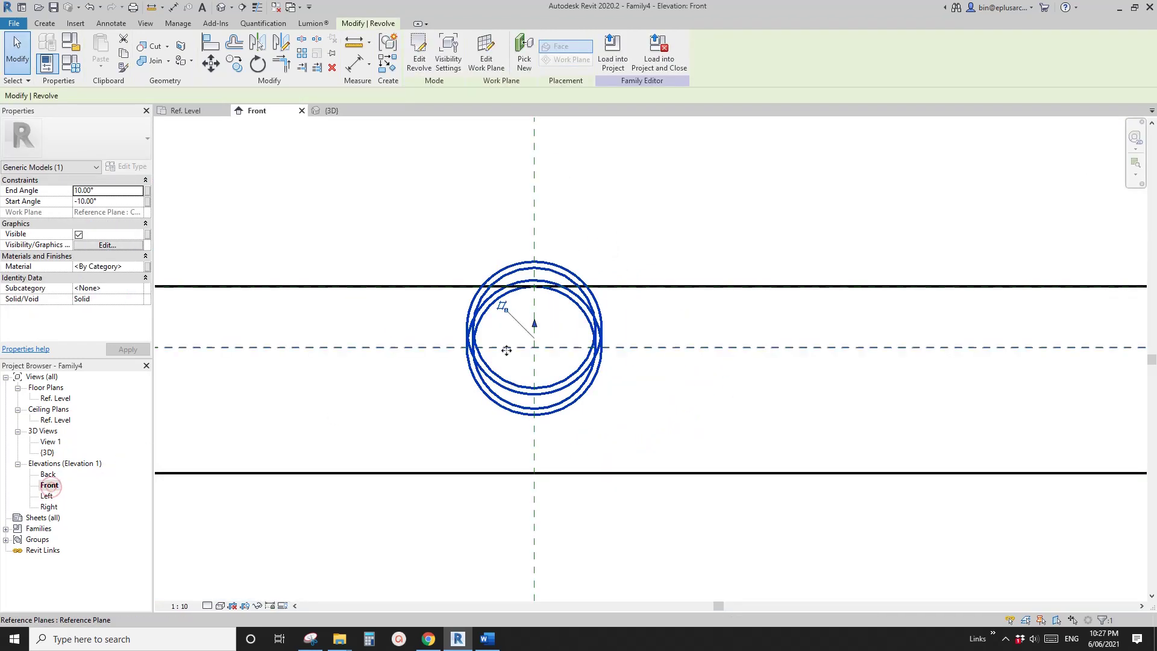
click(418, 54)
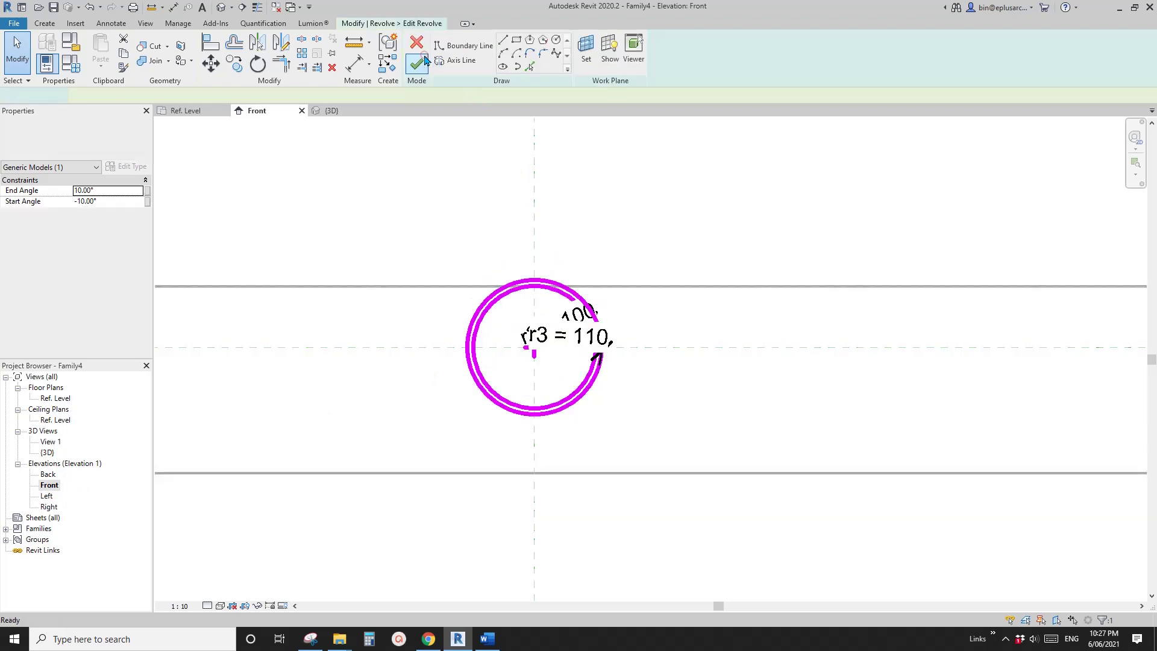
middle_drag(532, 304, 553, 288)
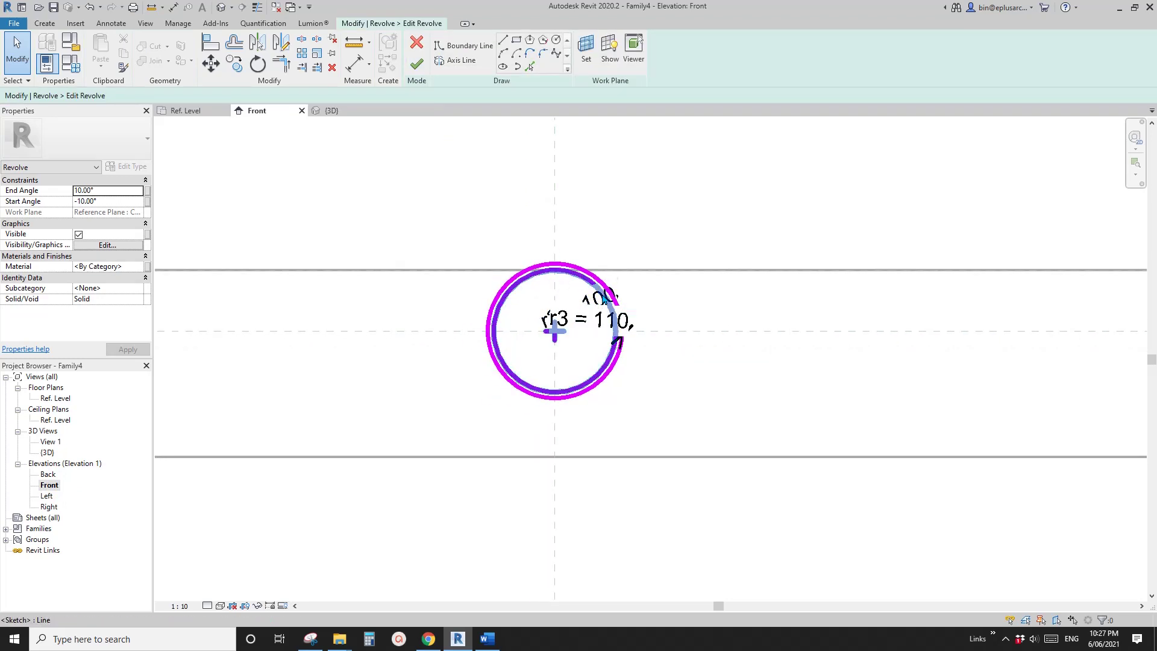
scroll(568, 304, up, 3)
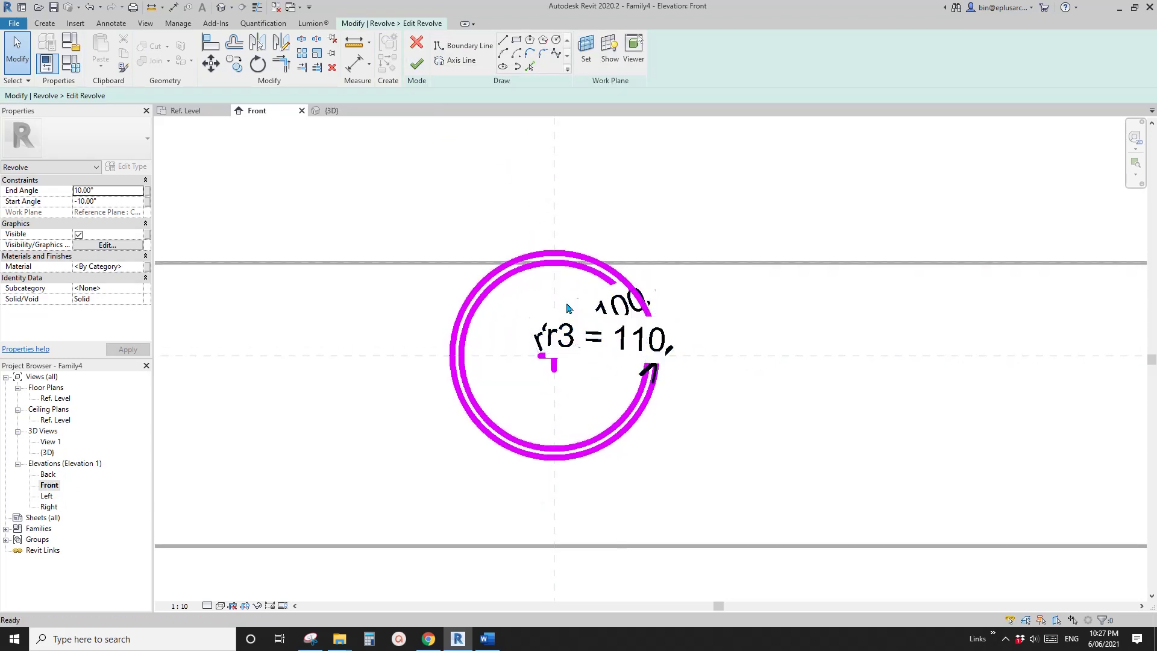
middle_drag(567, 411, 566, 398)
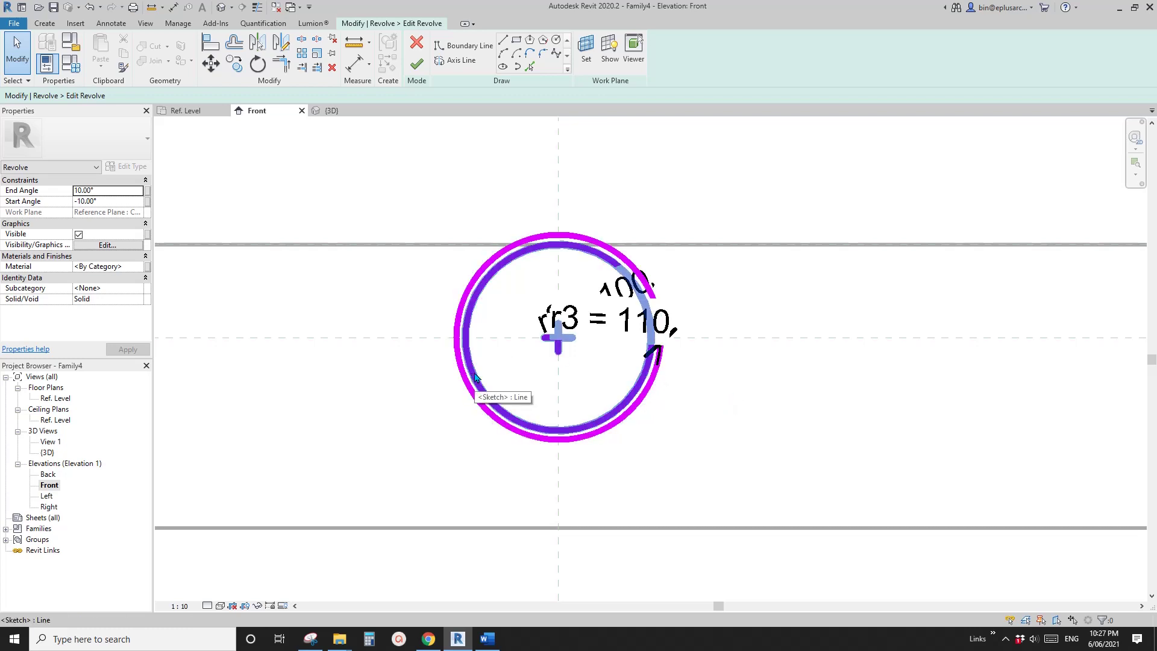
middle_drag(537, 188, 491, 194)
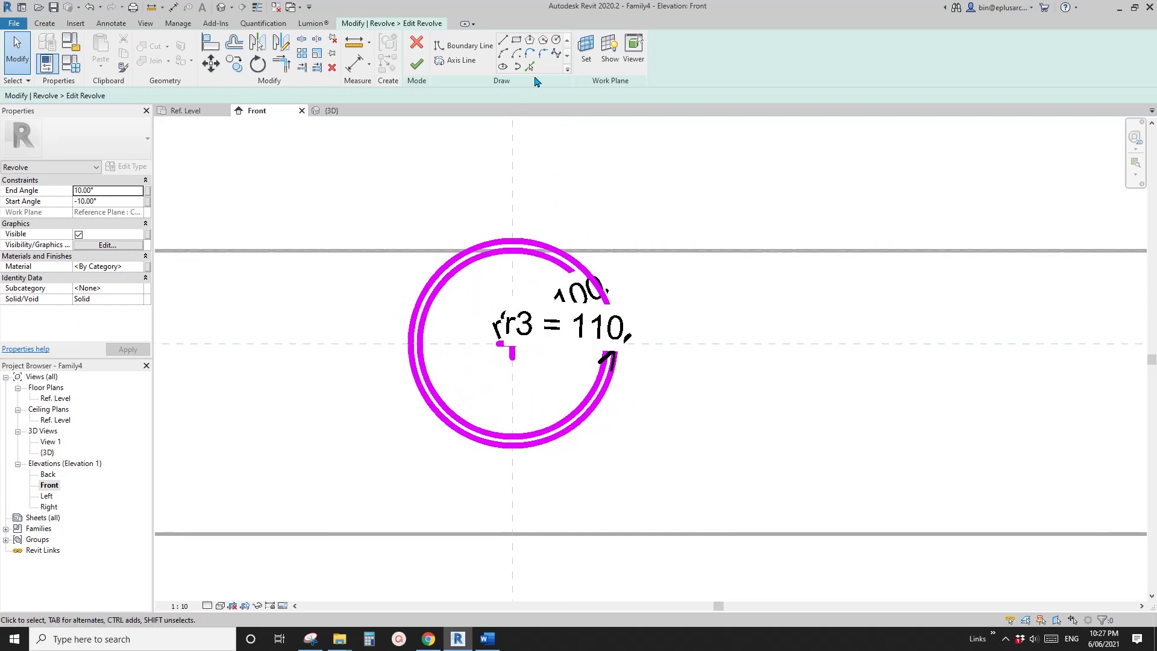
- Pick the horizontal reference plane as a locked boundary line and trim it to the short segment between the two circles at their left side
click(530, 68)
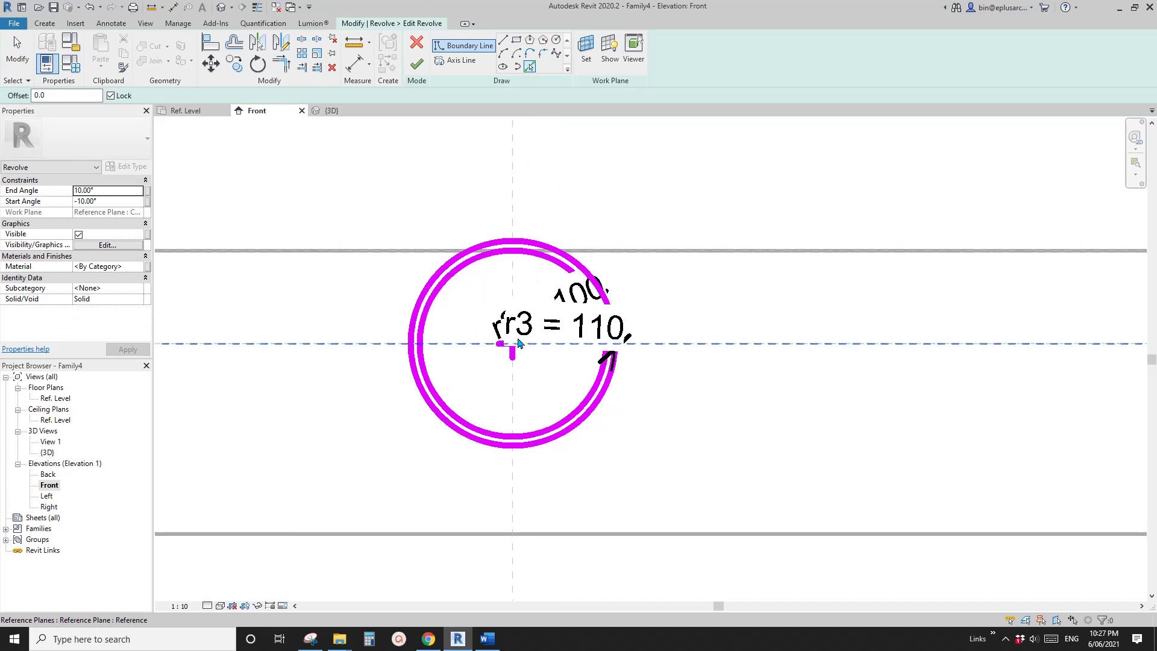
middle_drag(466, 356, 509, 355)
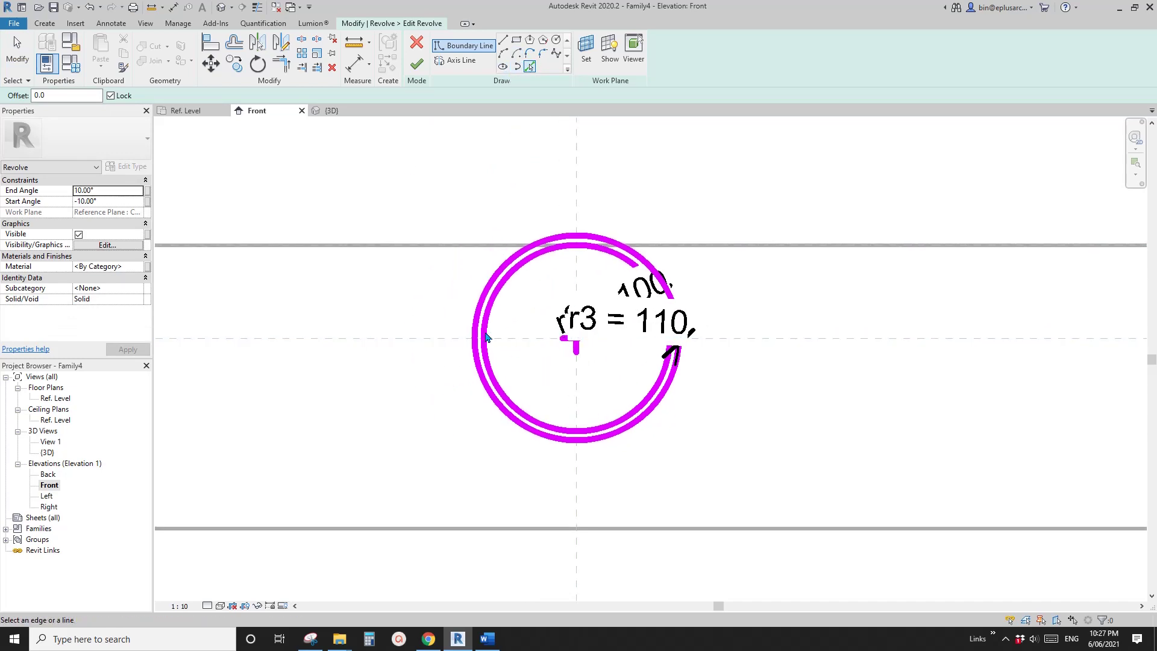
middle_drag(663, 362, 648, 369)
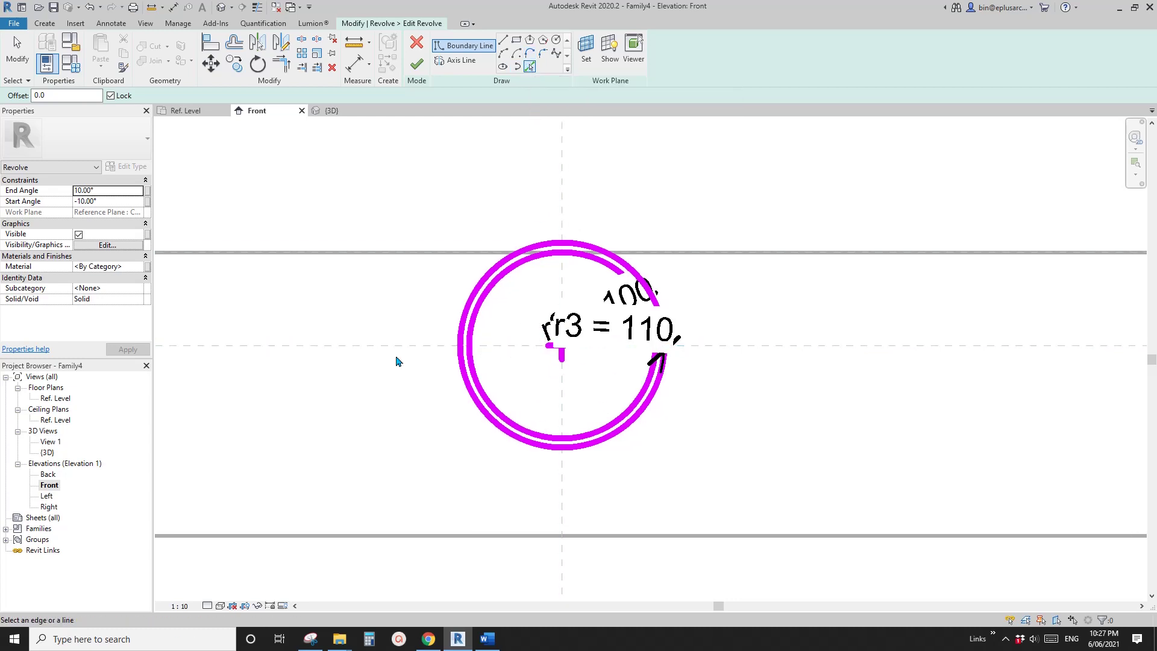
click(414, 345)
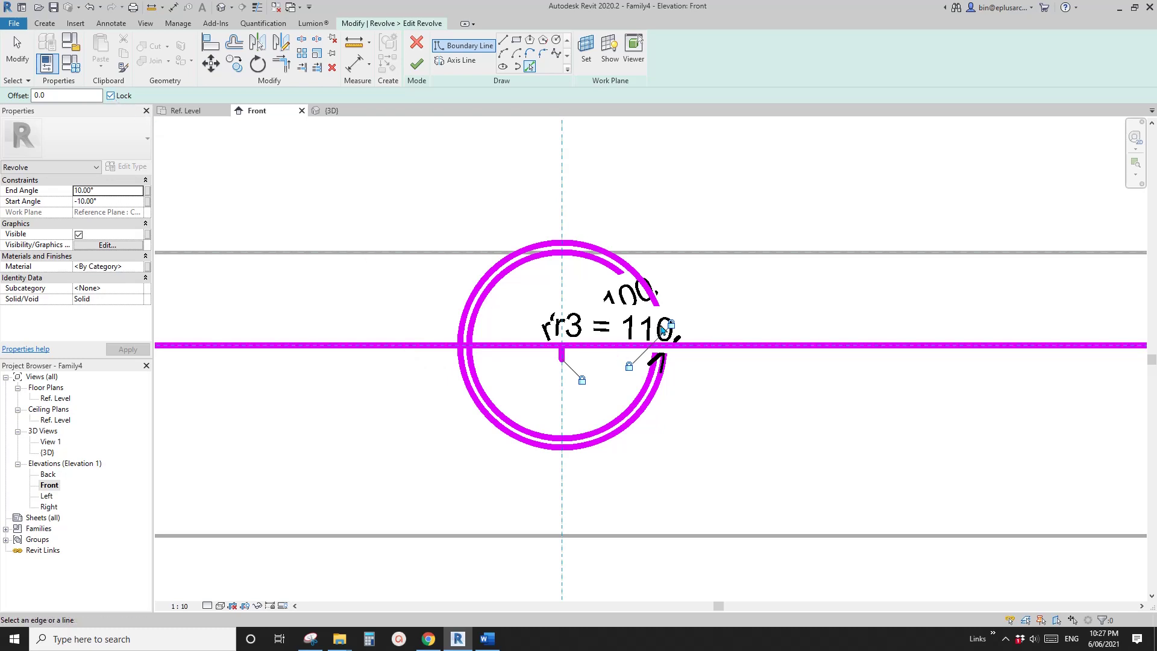
scroll(482, 343, up, 3)
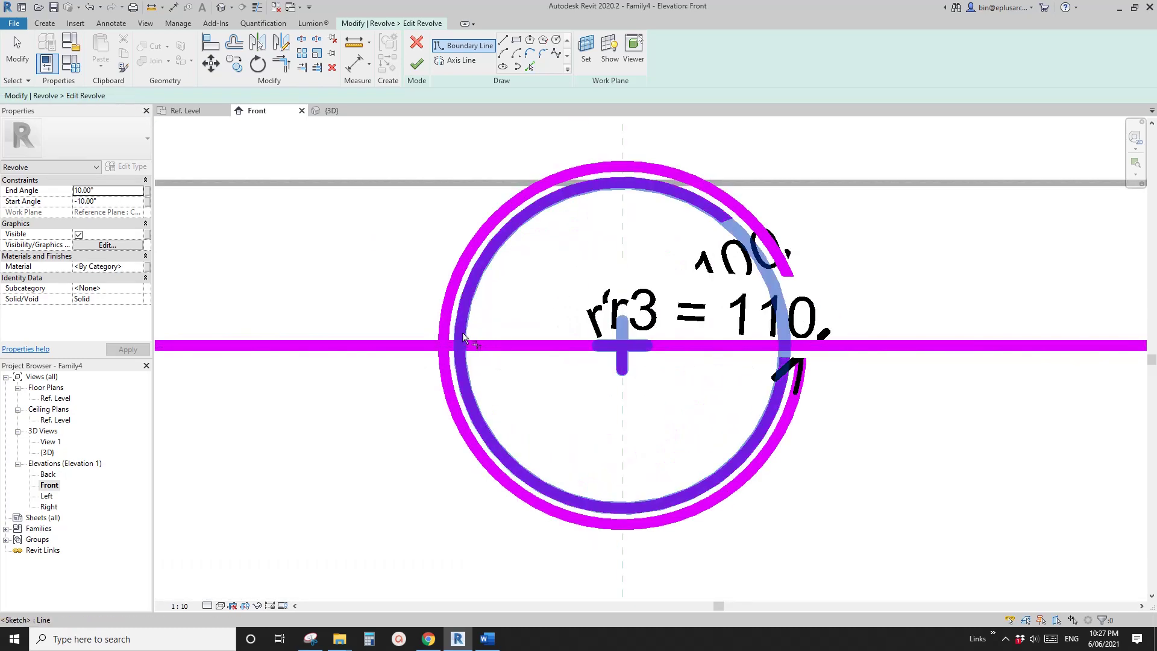
key(t)
key(r)
click(446, 334)
click(454, 345)
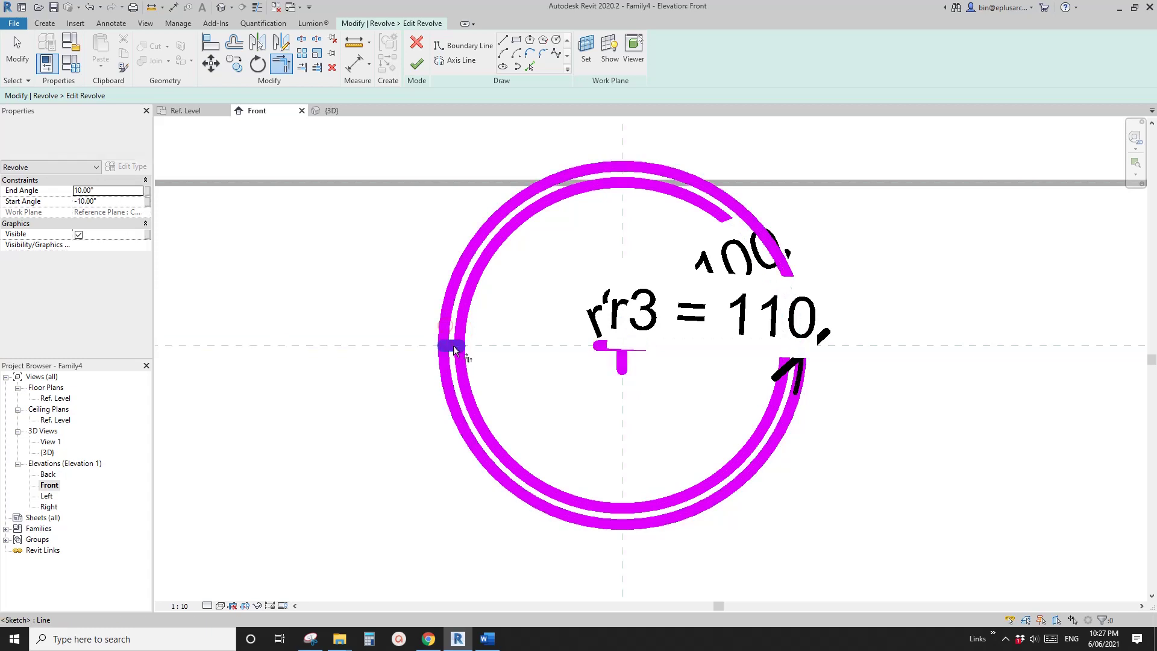
- Pick the horizontal reference plane again as a second boundary line across the circles
middle_drag(547, 392, 468, 380)
click(530, 65)
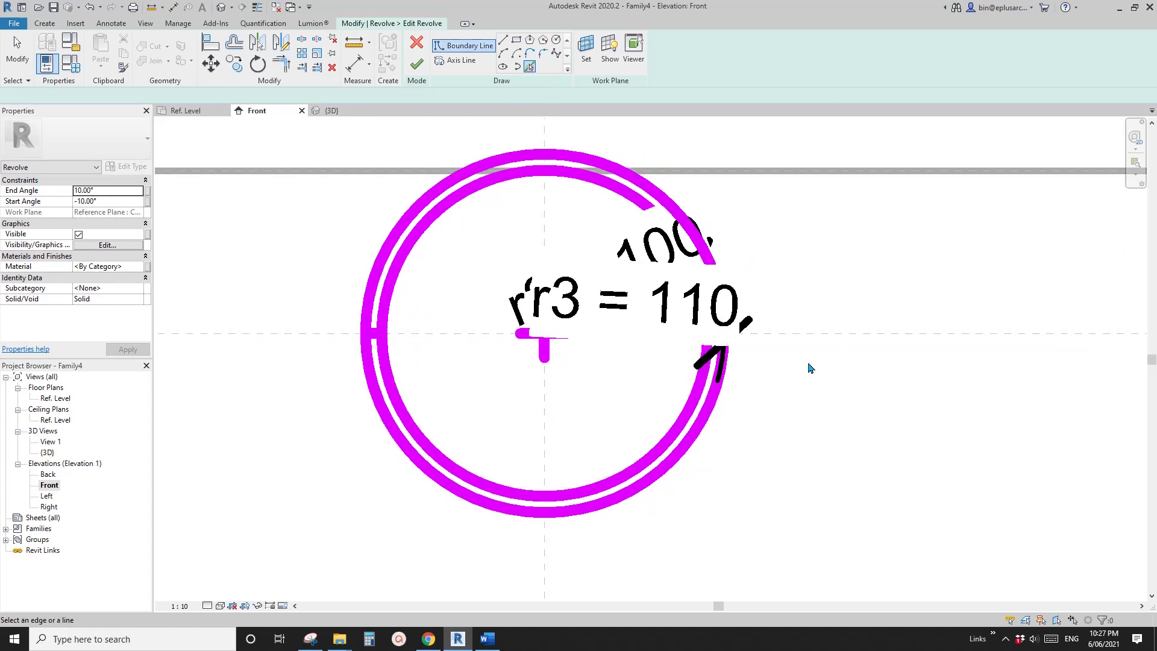
middle_drag(785, 365, 723, 382)
click(806, 359)
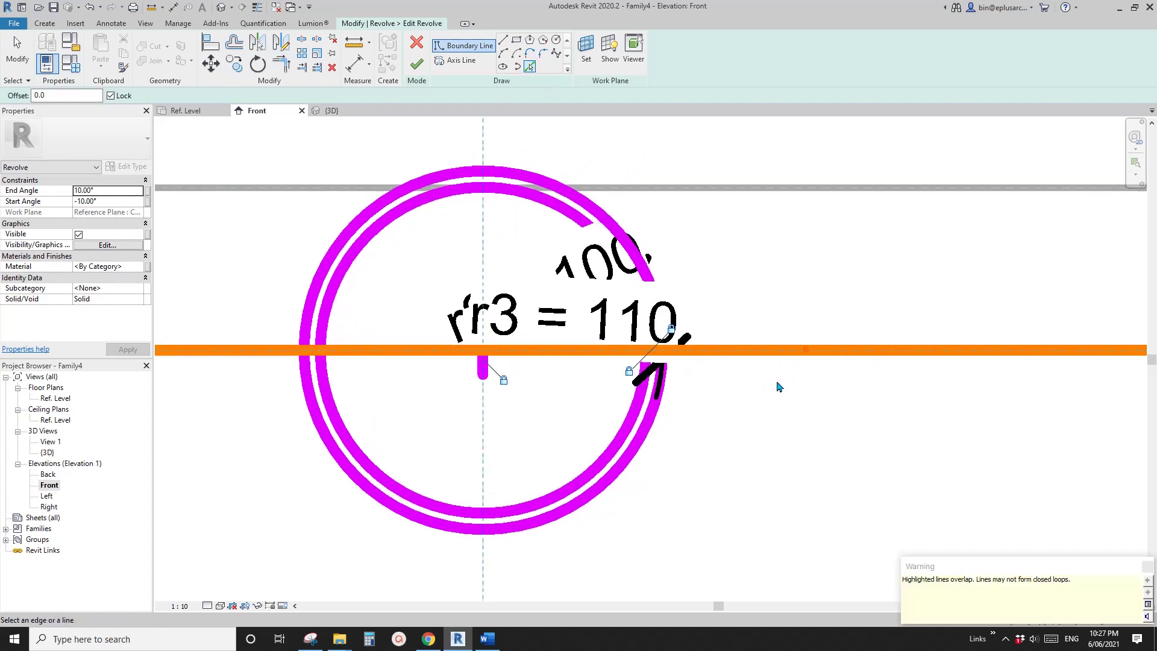
- Trim the second boundary line and both circles at their right side to leave a closed upper half-ring profile
scroll(659, 351, up, 3)
key(t)
key(r)
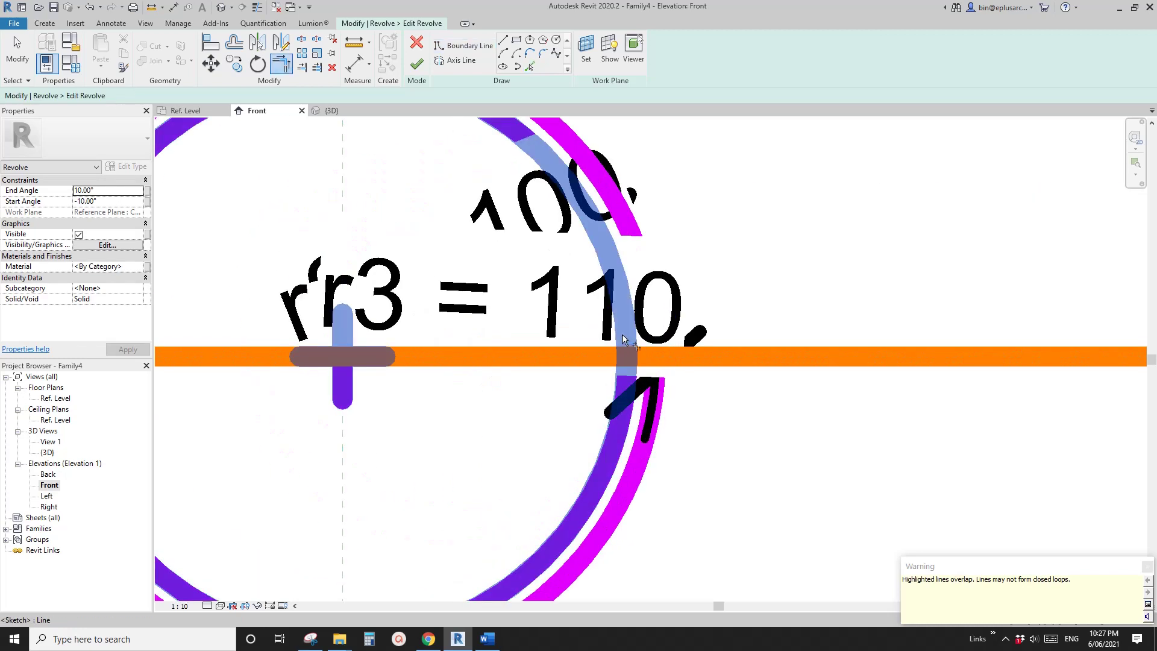
click(620, 386)
click(636, 360)
click(652, 331)
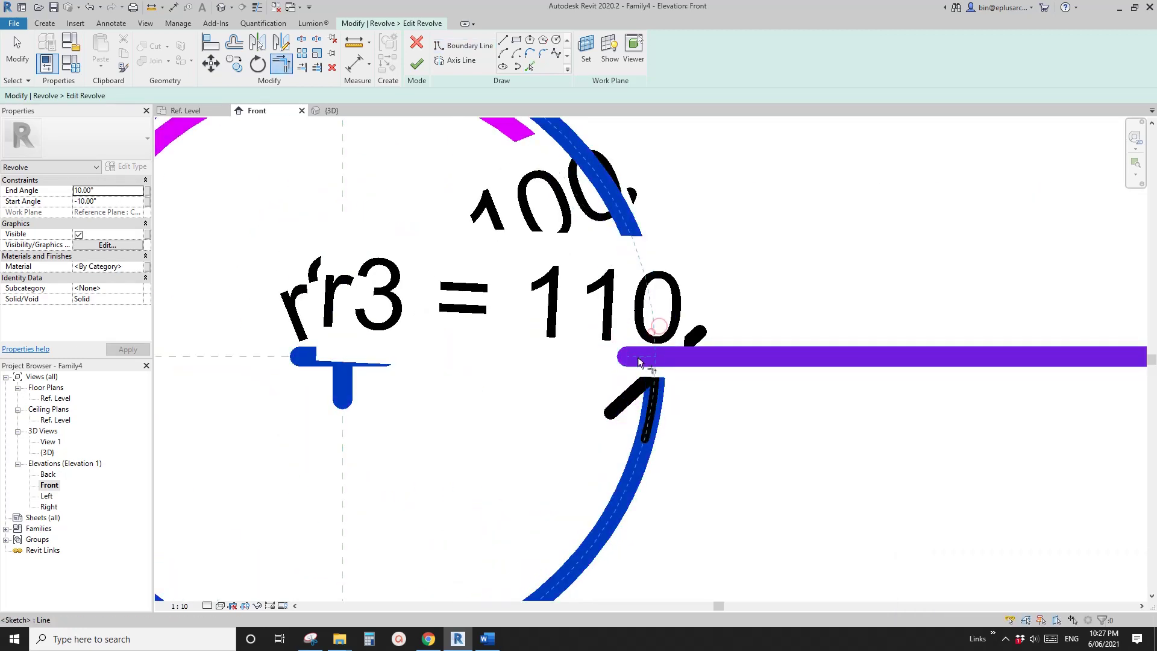
click(636, 356)
scroll(652, 371, down, 4)
key(Escape)
key(Escape)
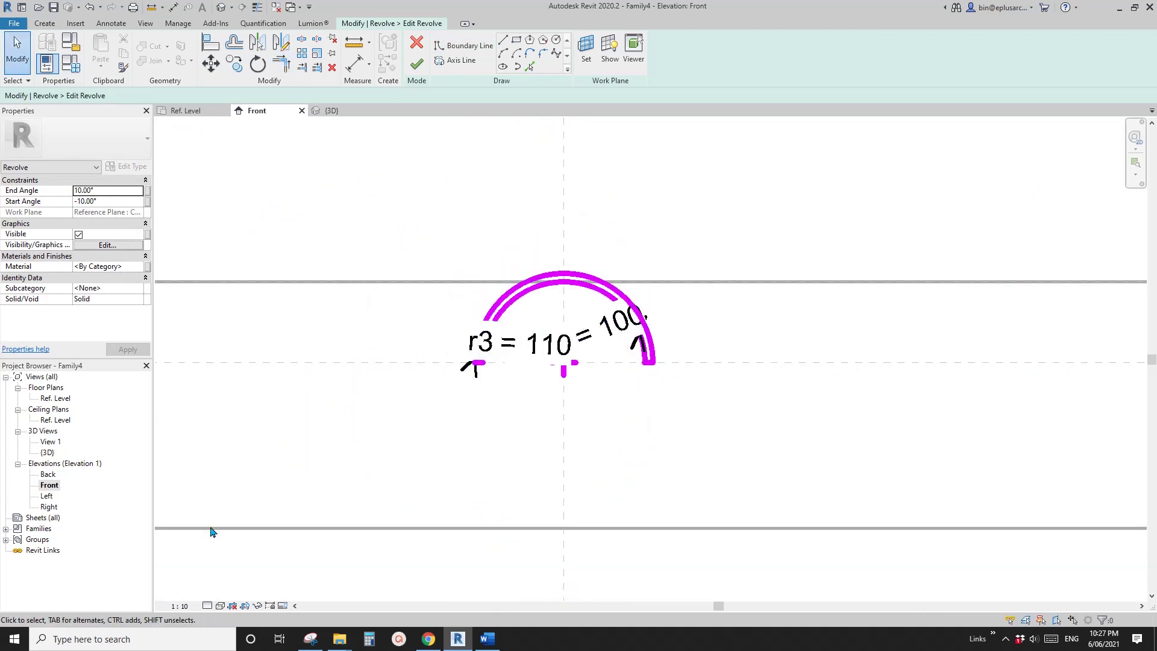
- Set the Front view scale to 1:5 and check the r2 and r3 radius dimensions on the half-ring sketch
click(186, 606)
click(188, 460)
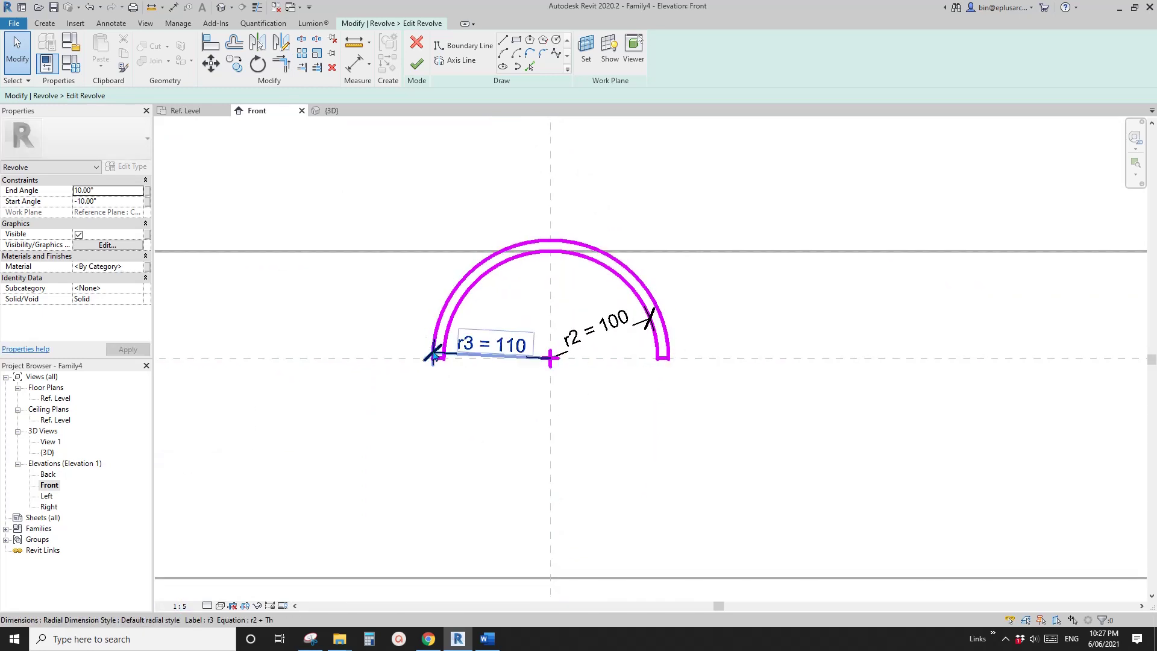
scroll(623, 336, up, 2)
scroll(621, 326, down, 3)
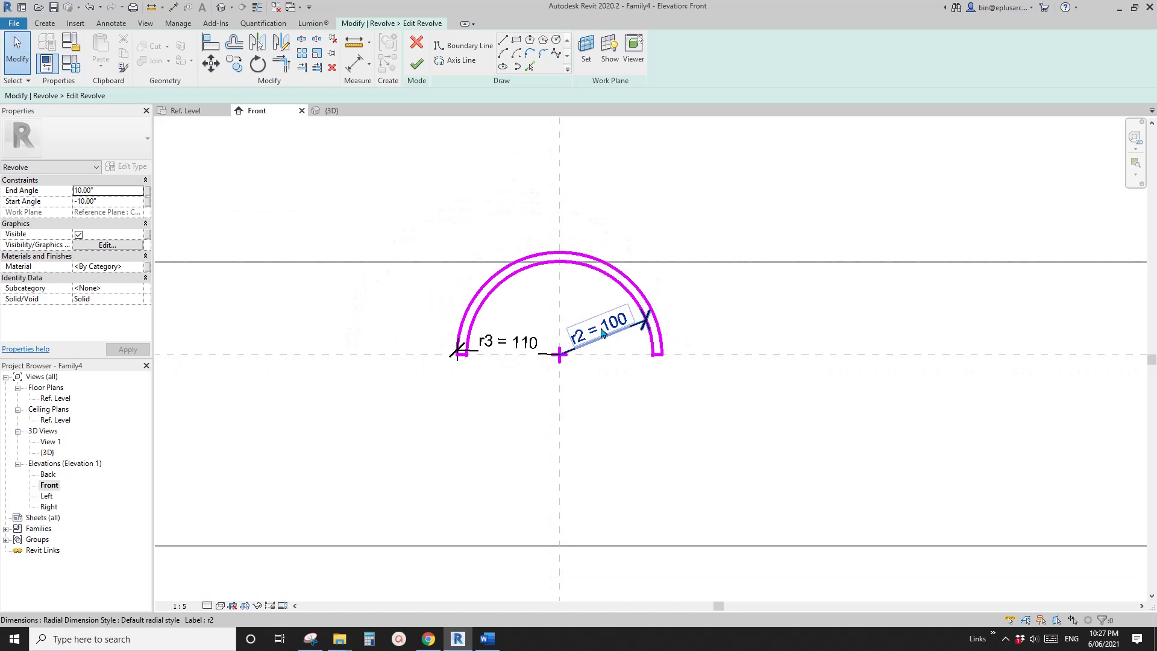
- Finish the half-ring revolve sketch and open the 3D view to inspect the curved half shell
click(416, 64)
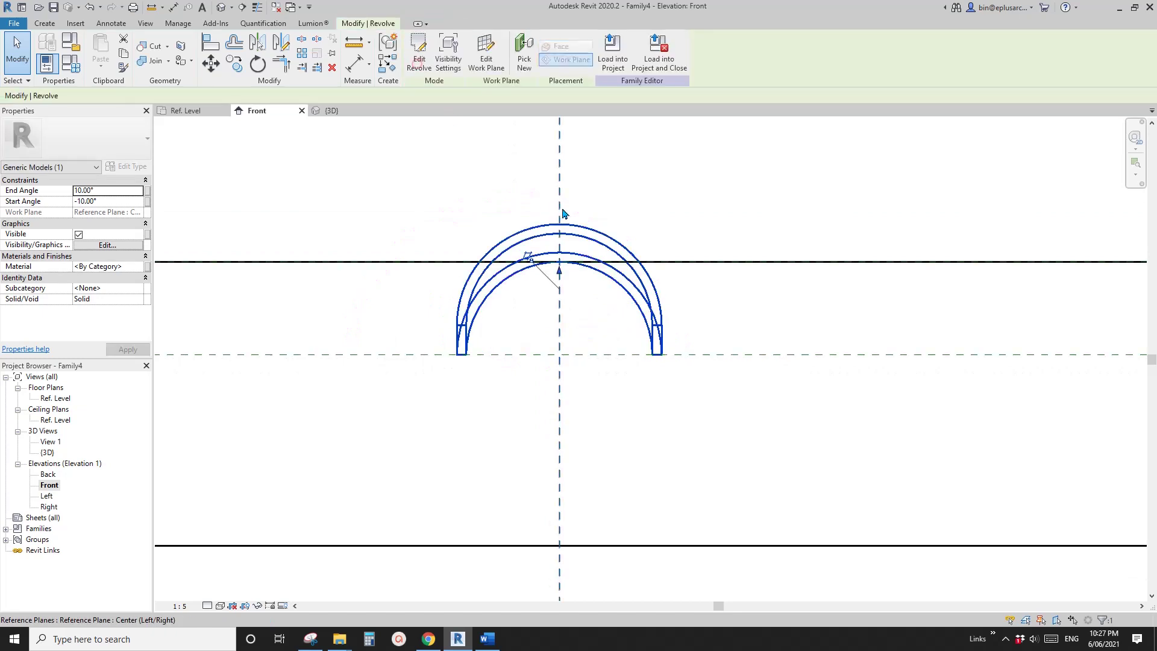
click(222, 10)
shift+middle_drag(578, 238, 645, 313)
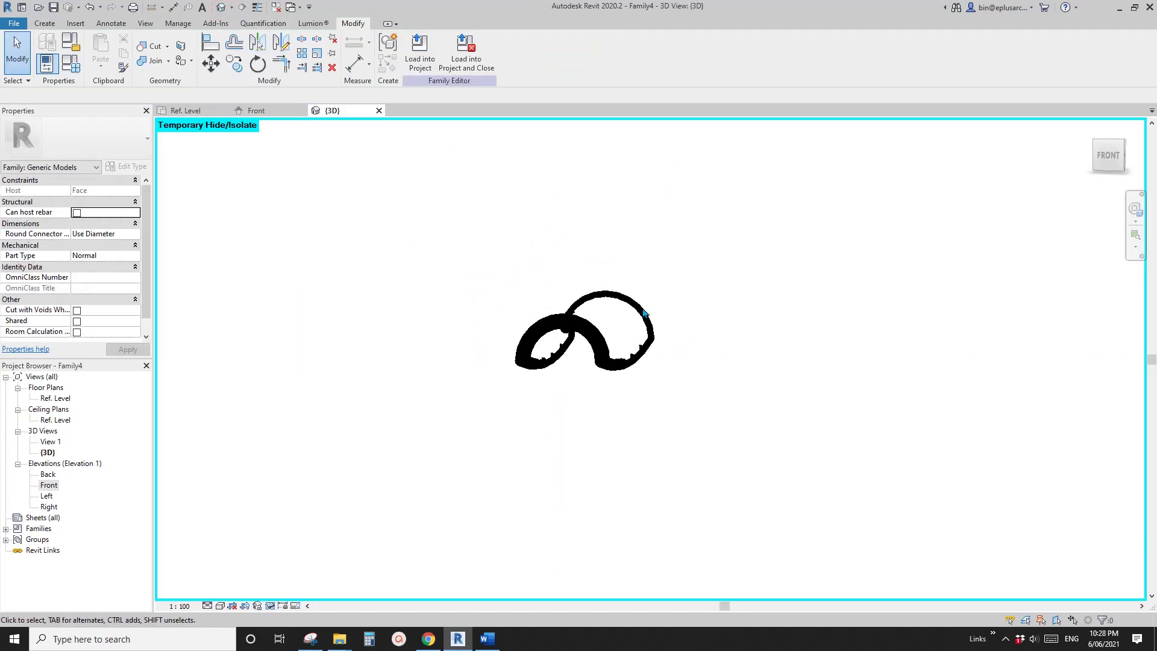
- Draw two horizontal reference planes across the half shell in the Ref. Level plan, one above and one below the horizontal centre plane
shift+middle_drag(577, 359, 200, 431)
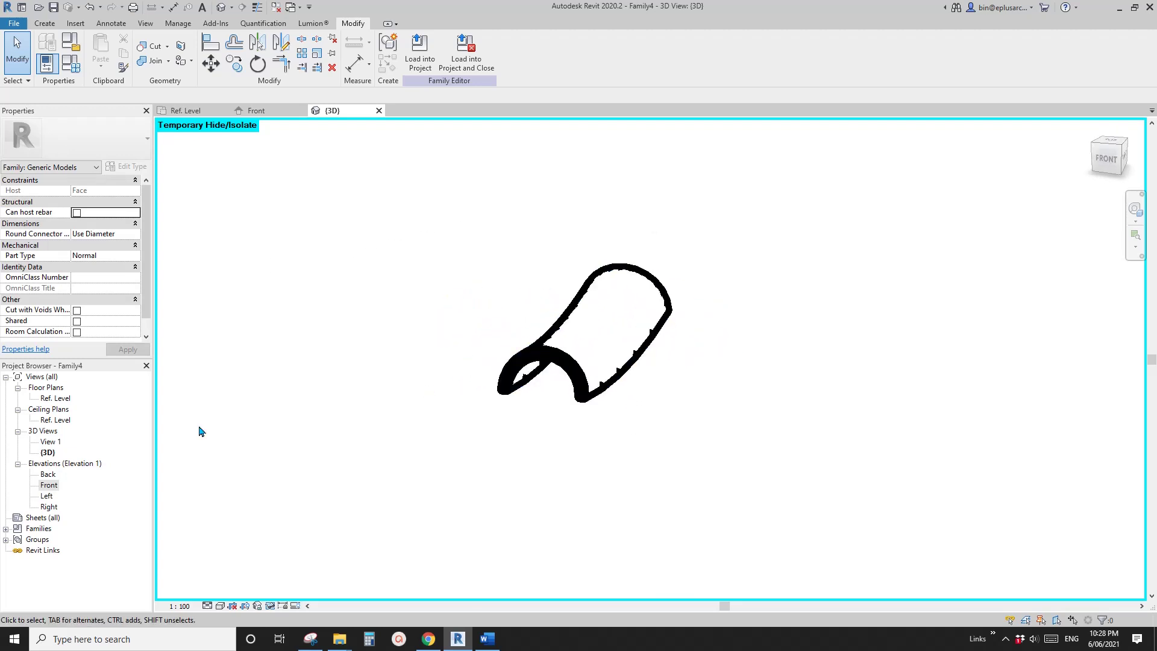
double_click(55, 398)
scroll(566, 369, up, 4)
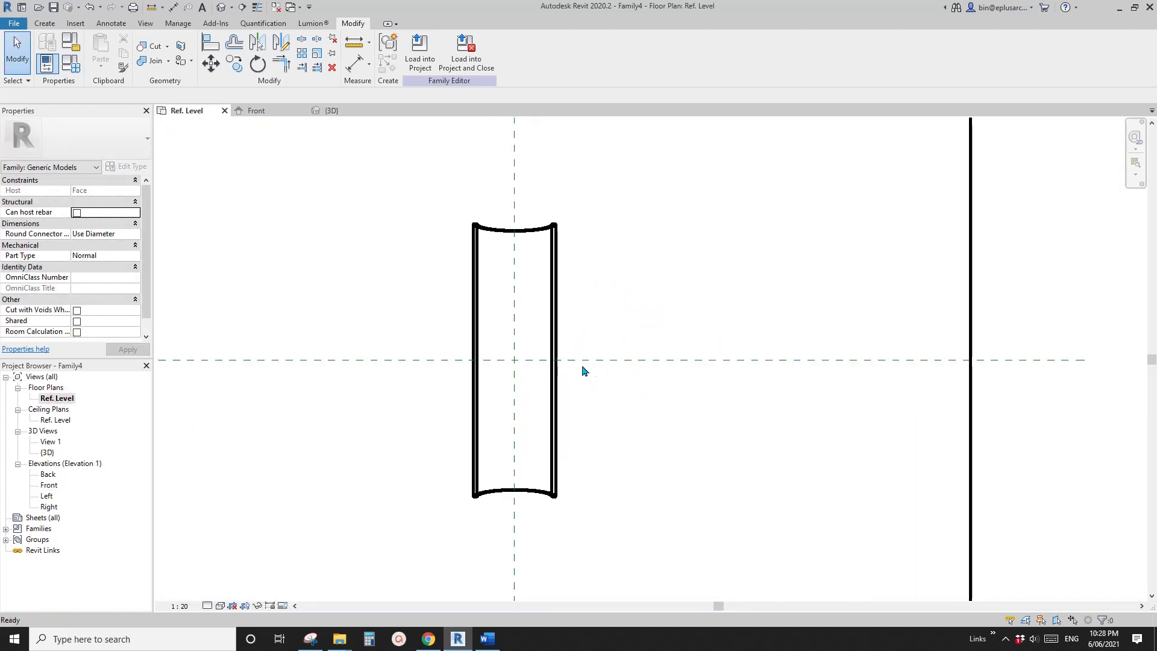
middle_drag(583, 371, 599, 367)
key(r)
key(p)
click(655, 306)
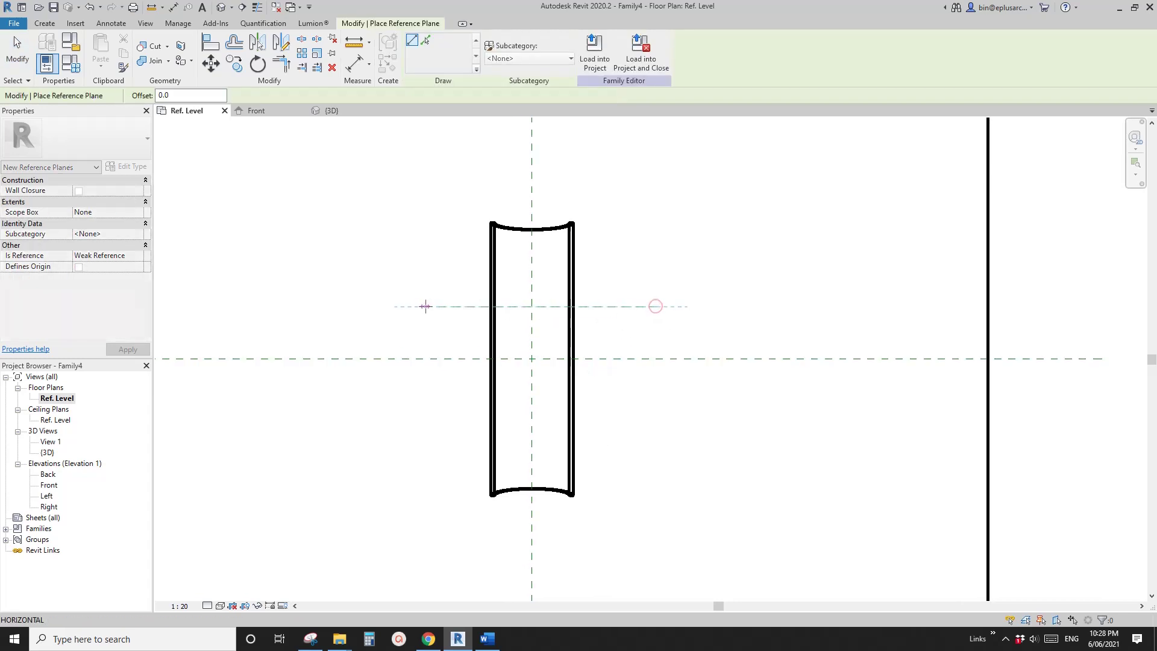
click(425, 306)
click(421, 415)
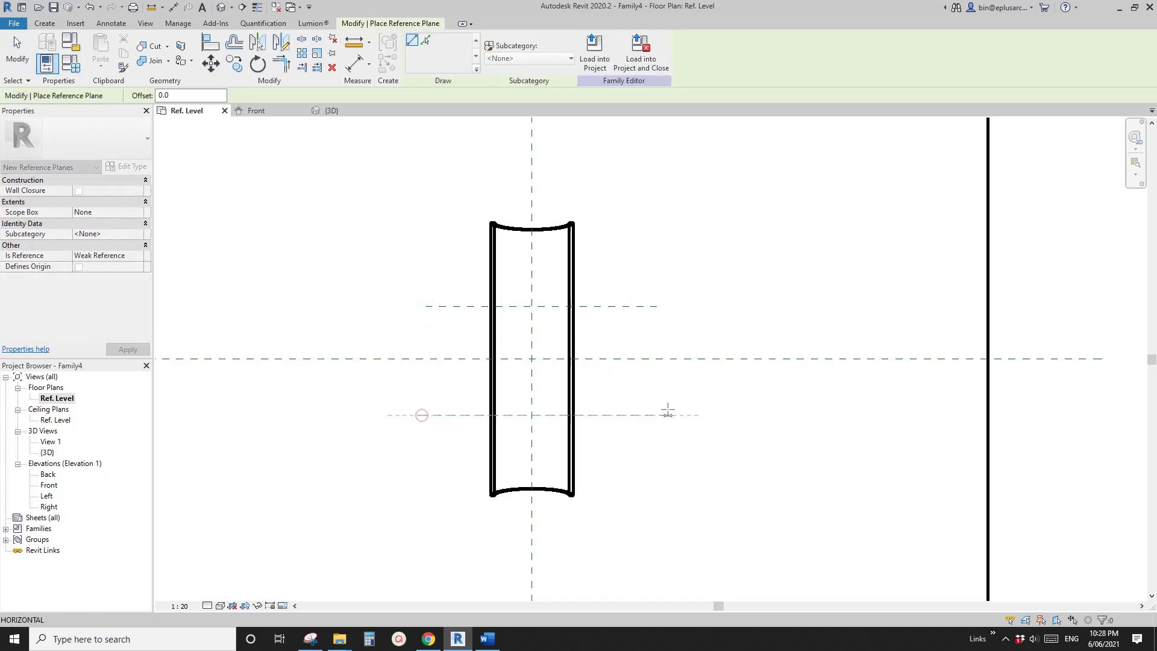
- Draw two vertical reference planes inside the shell's outline, one on each side of the vertical centre plane
click(514, 447)
click(514, 224)
click(551, 451)
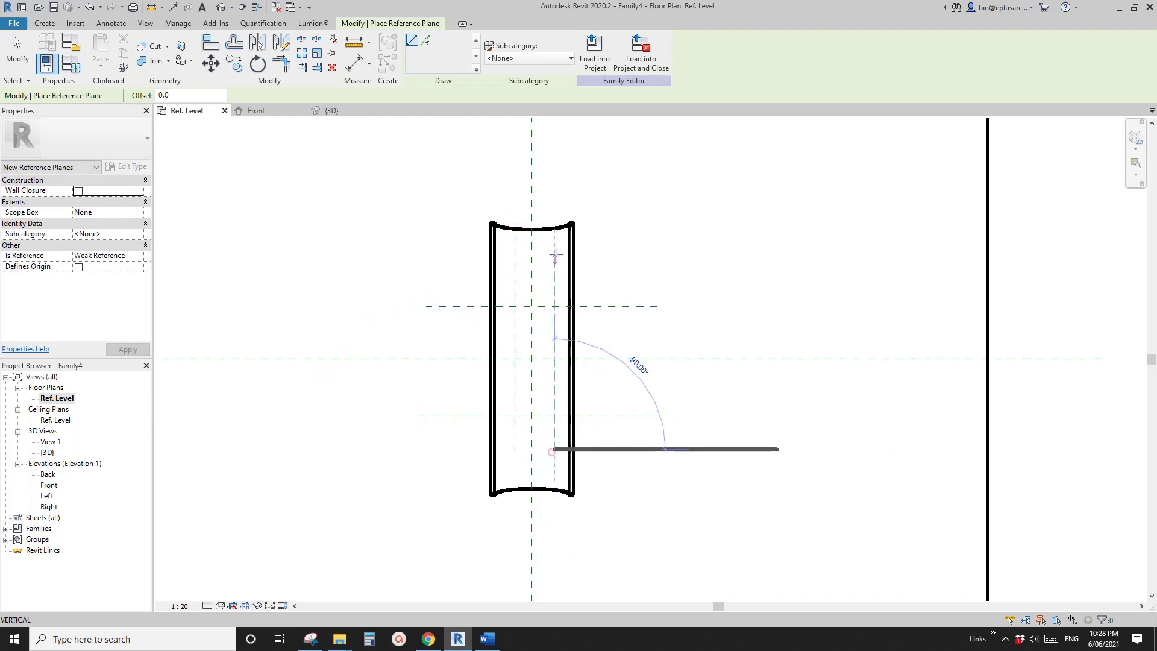
click(552, 240)
key(Escape)
key(Escape)
scroll(559, 330, up, 2)
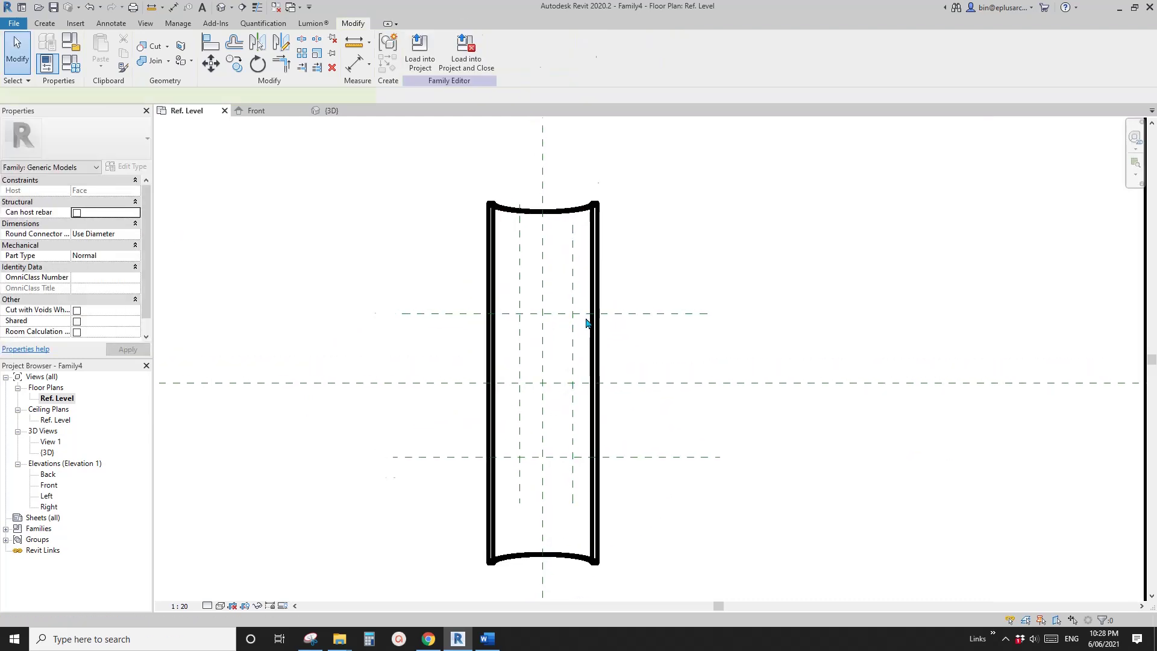
- Dimension the two vertical reference planes to the vertical centre plane above the shell and set the segments equal
key(d)
key(i)
scroll(559, 330, down, 1)
key(Escape)
click(520, 330)
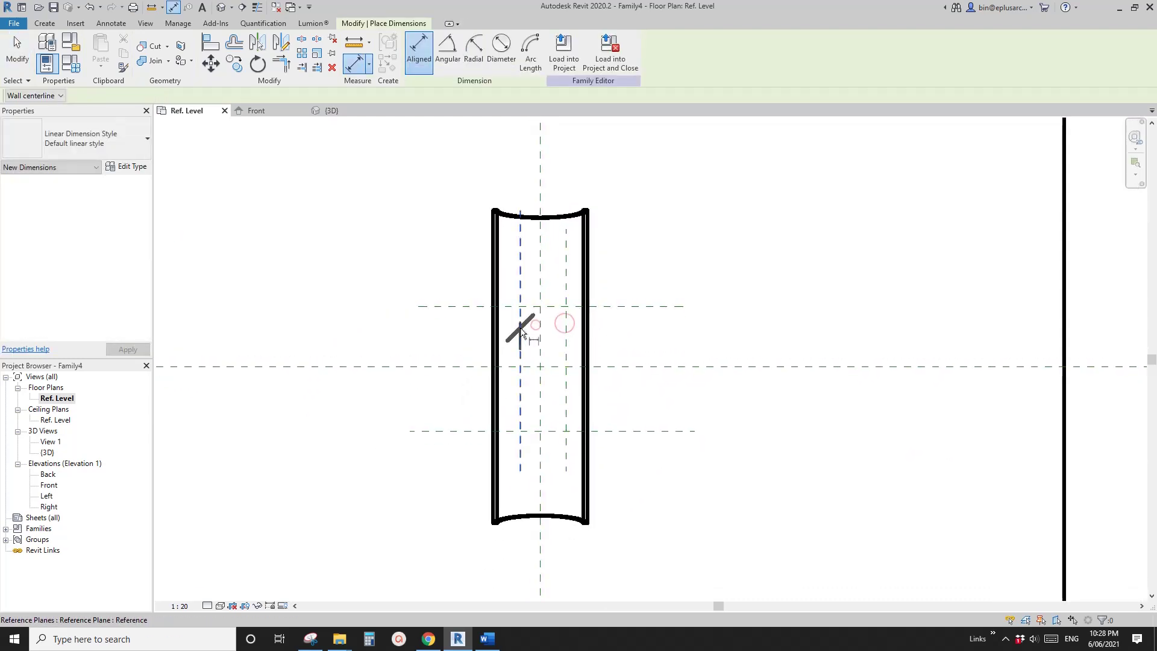
click(540, 328)
click(565, 327)
scroll(561, 295, down, 1)
click(639, 192)
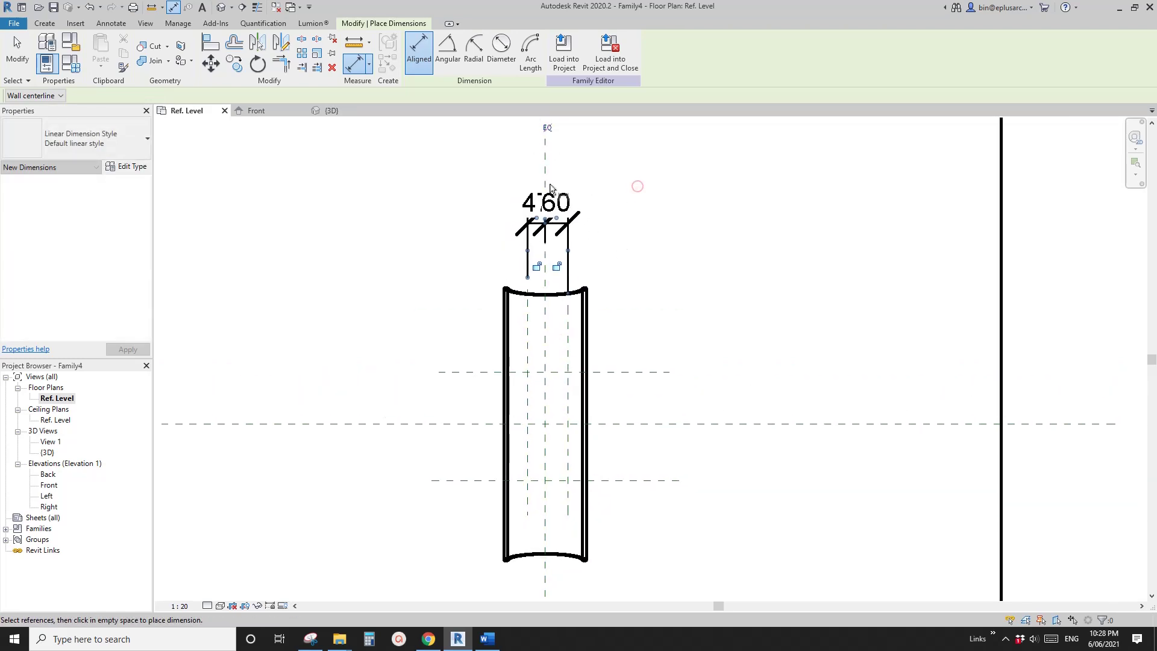
click(545, 128)
- Dimension the two horizontal reference planes to the horizontal centre plane beside the shell and set the segments equal
click(634, 375)
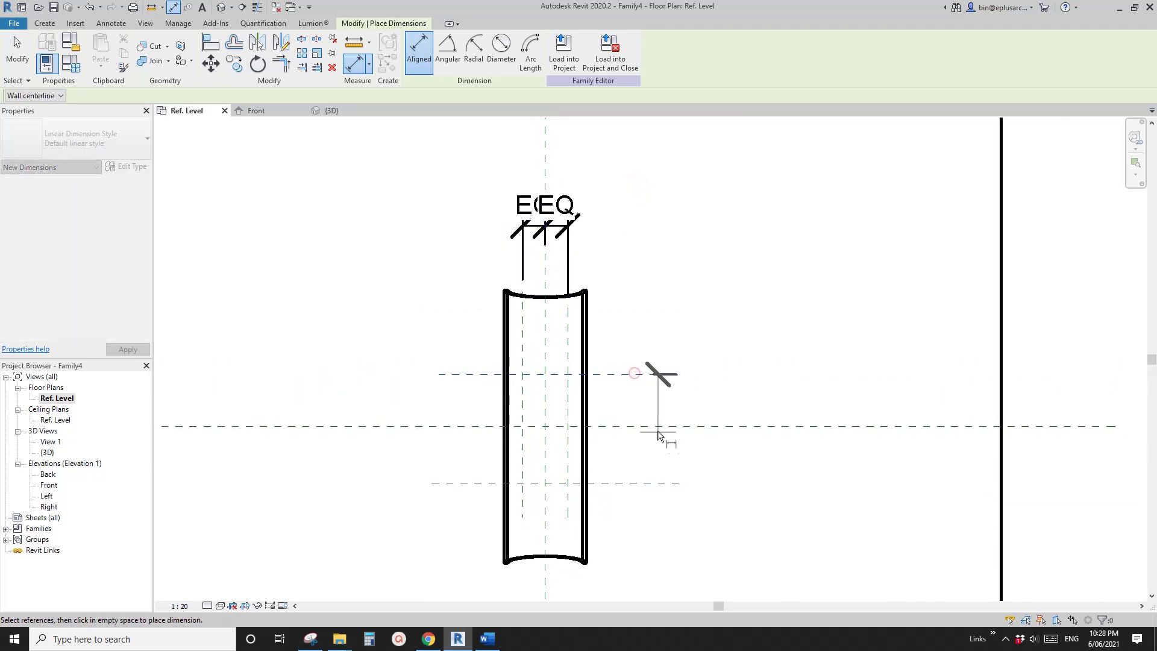
click(660, 426)
click(655, 484)
click(686, 453)
click(591, 429)
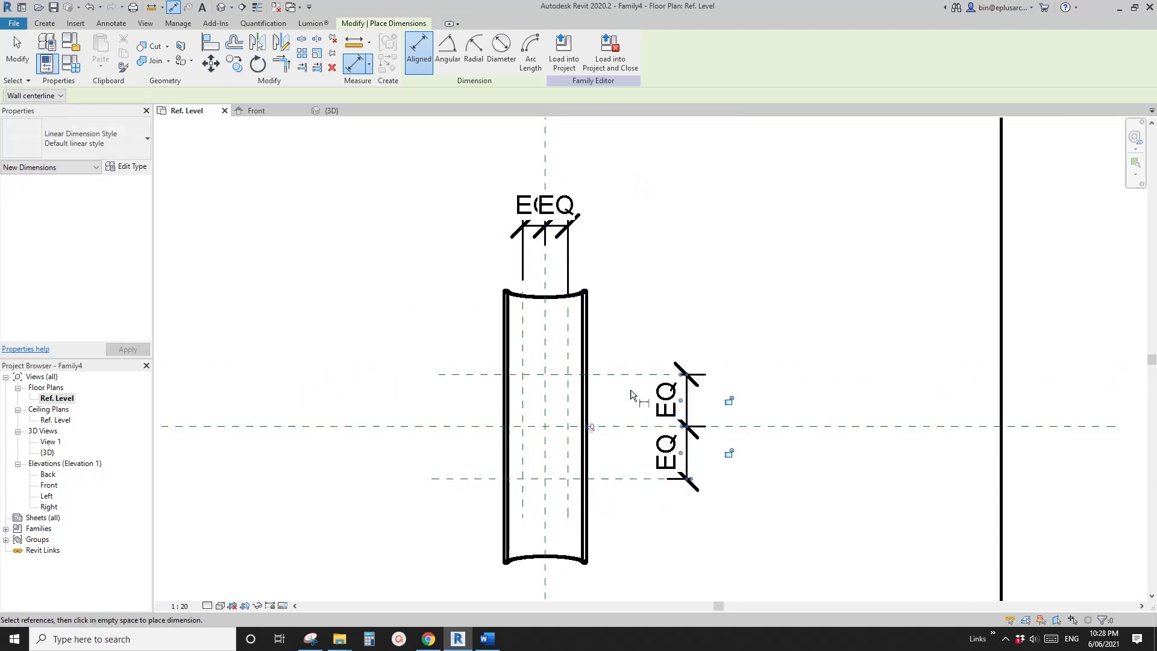
- Add overall dimensions between the two outer horizontal planes and between the two outer vertical planes
click(636, 374)
click(627, 479)
click(735, 466)
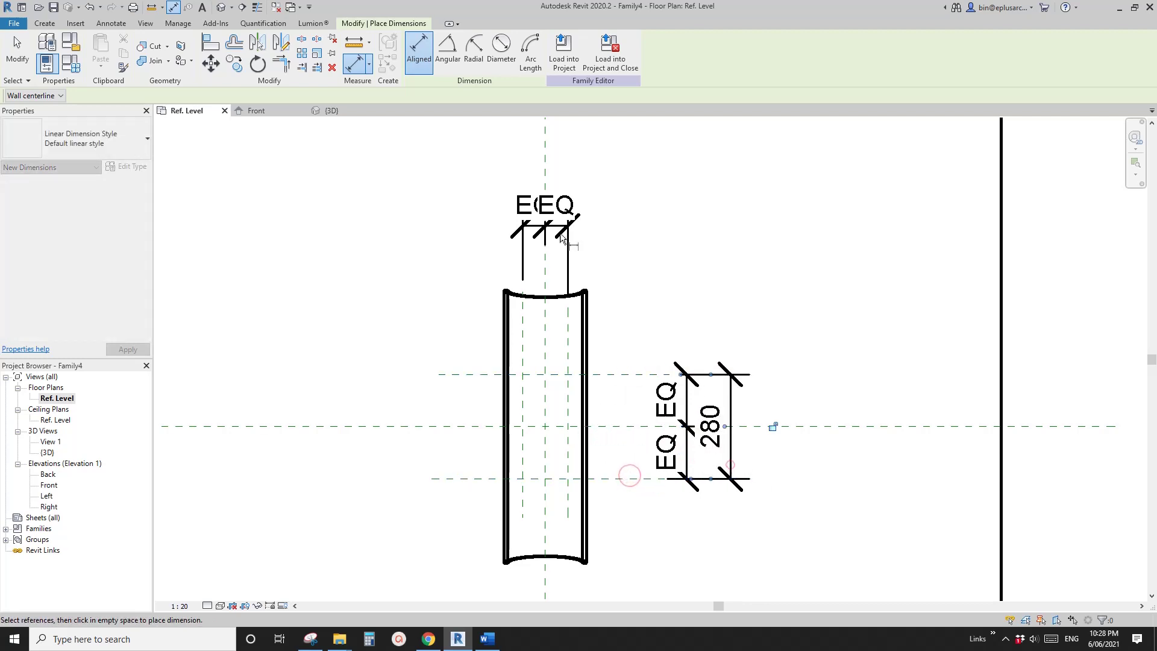
click(568, 313)
click(524, 335)
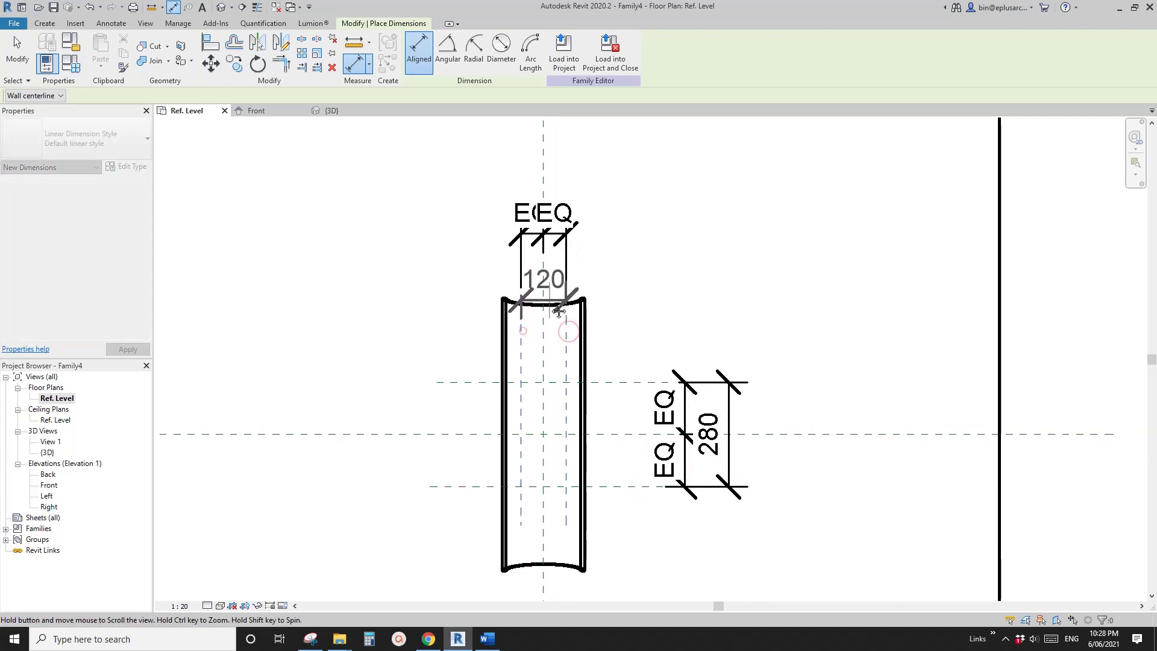
click(615, 181)
key(Escape)
key(Escape)
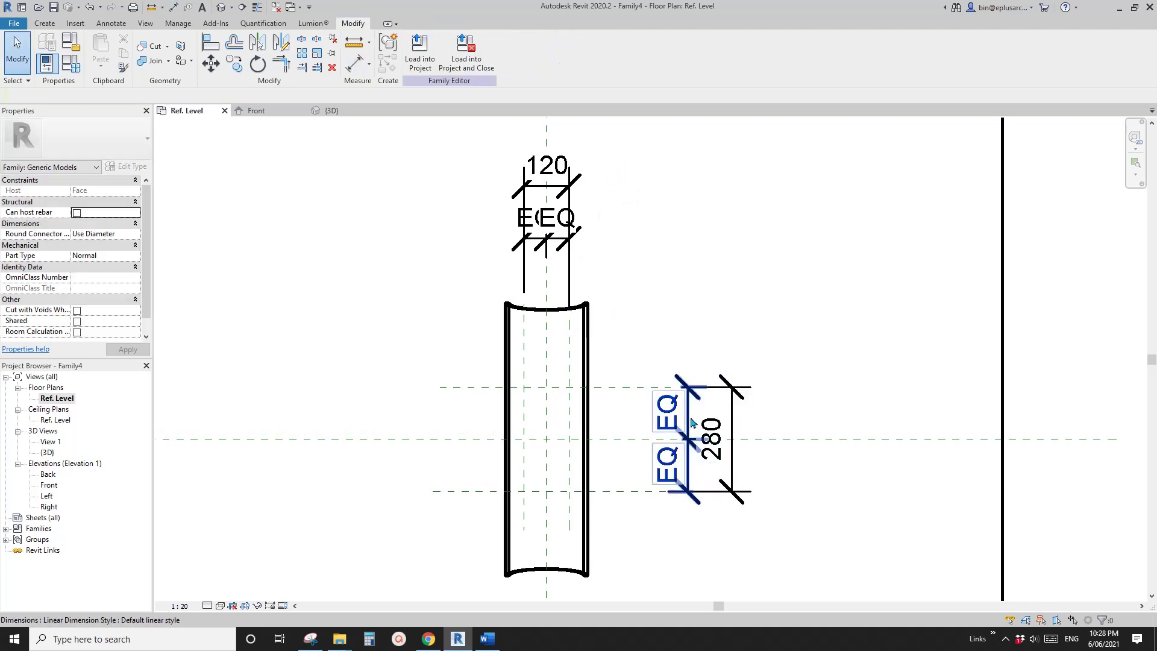
middle_drag(666, 330, 657, 328)
middle_drag(715, 402, 703, 423)
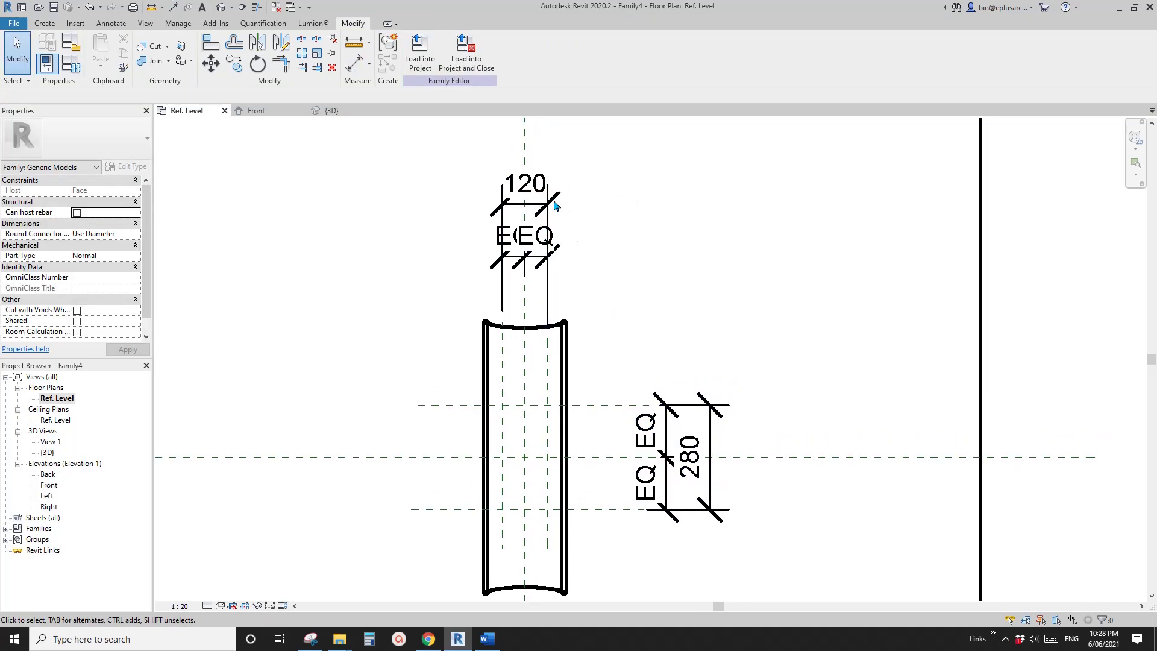
- Label the overall dimension between the vertical planes with a new instance parameter w1
click(551, 204)
click(537, 50)
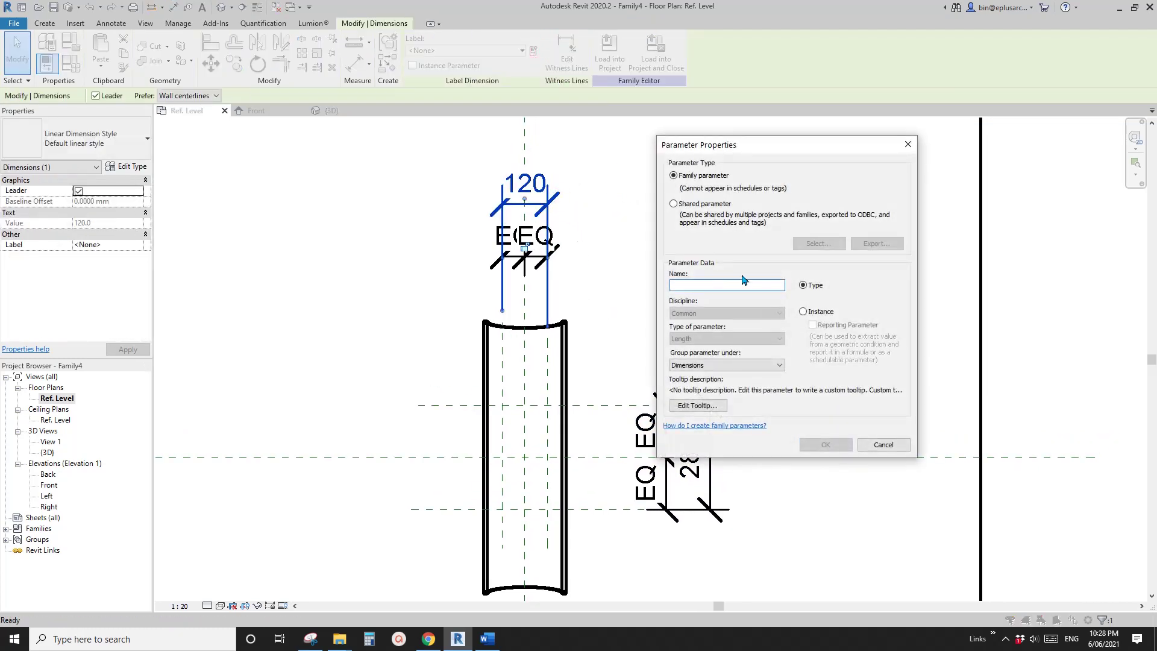
text(w1)
click(804, 311)
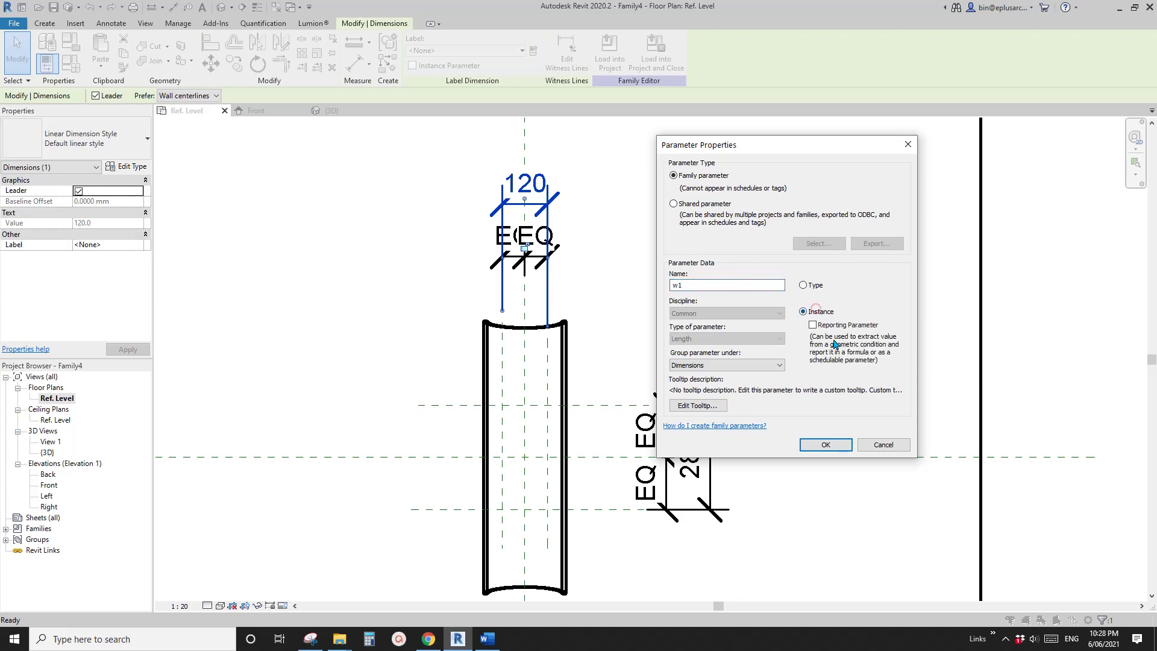
click(824, 444)
- Label the overall dimension between the horizontal planes with a new instance parameter w2
click(723, 416)
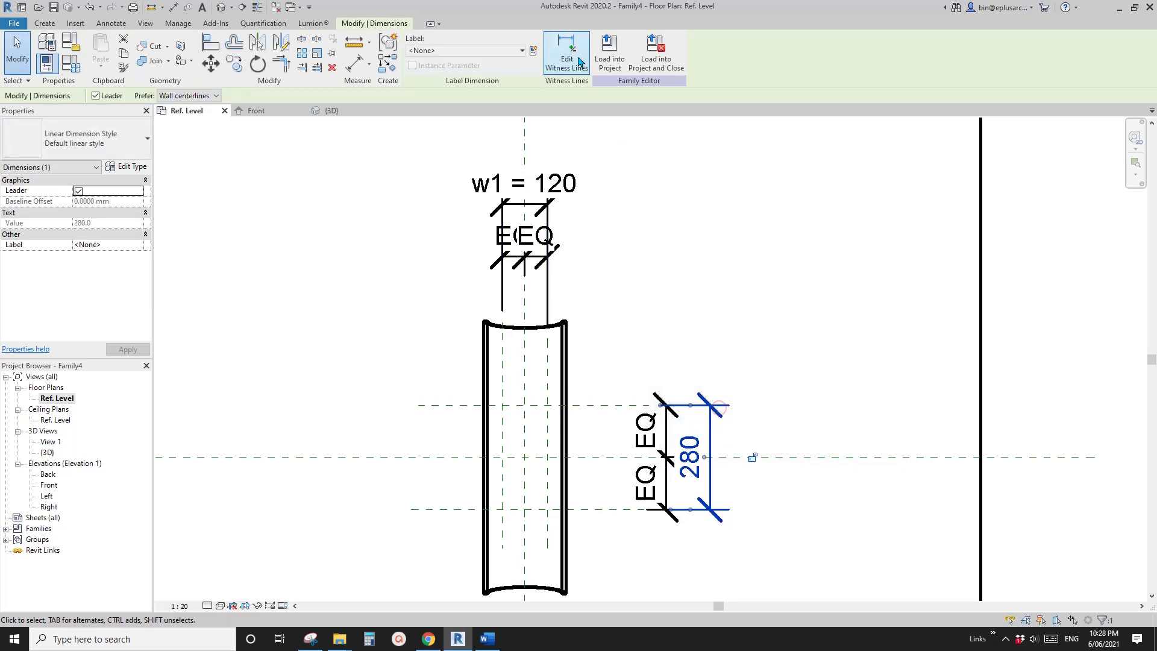
click(751, 459)
text(w2)
click(810, 310)
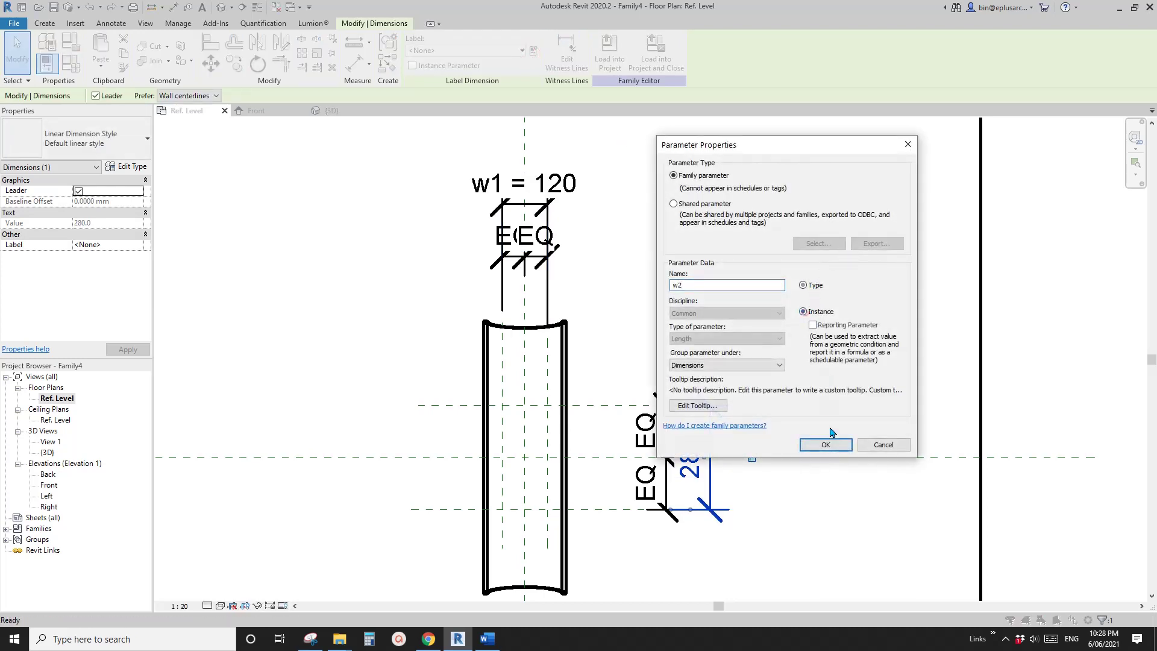
click(832, 449)
middle_drag(693, 375, 735, 289)
click(658, 284)
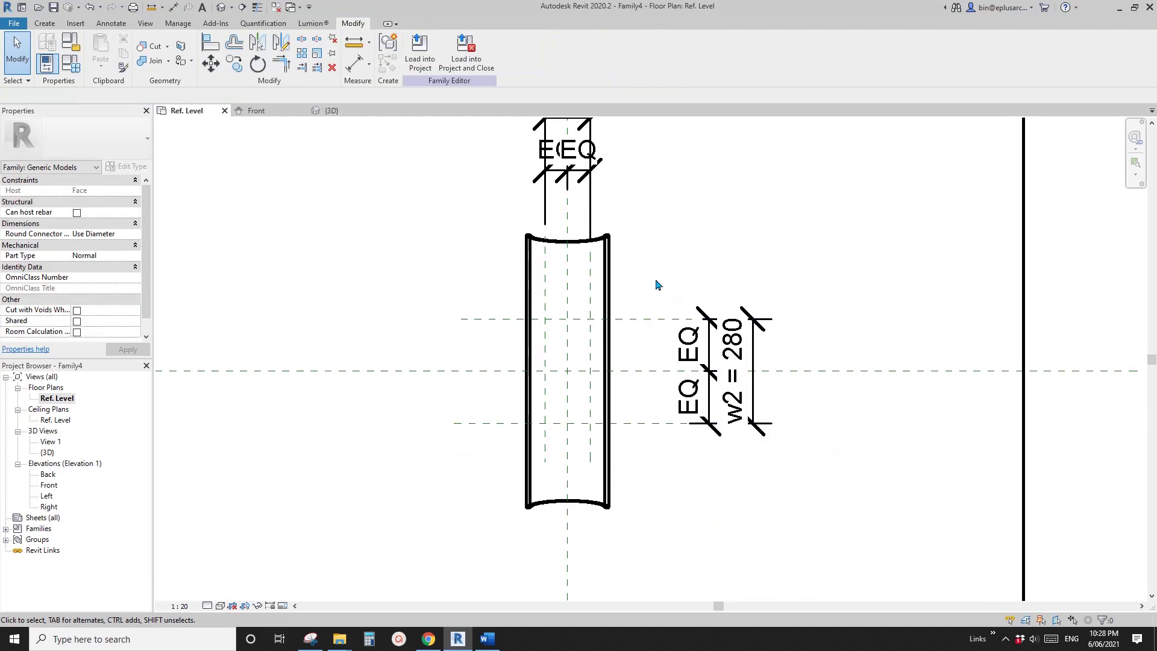
- Start a void extrusion and sketch a 120 by 280 mm rectangle between the intersections of the four new reference planes
middle_drag(550, 350, 553, 354)
click(44, 23)
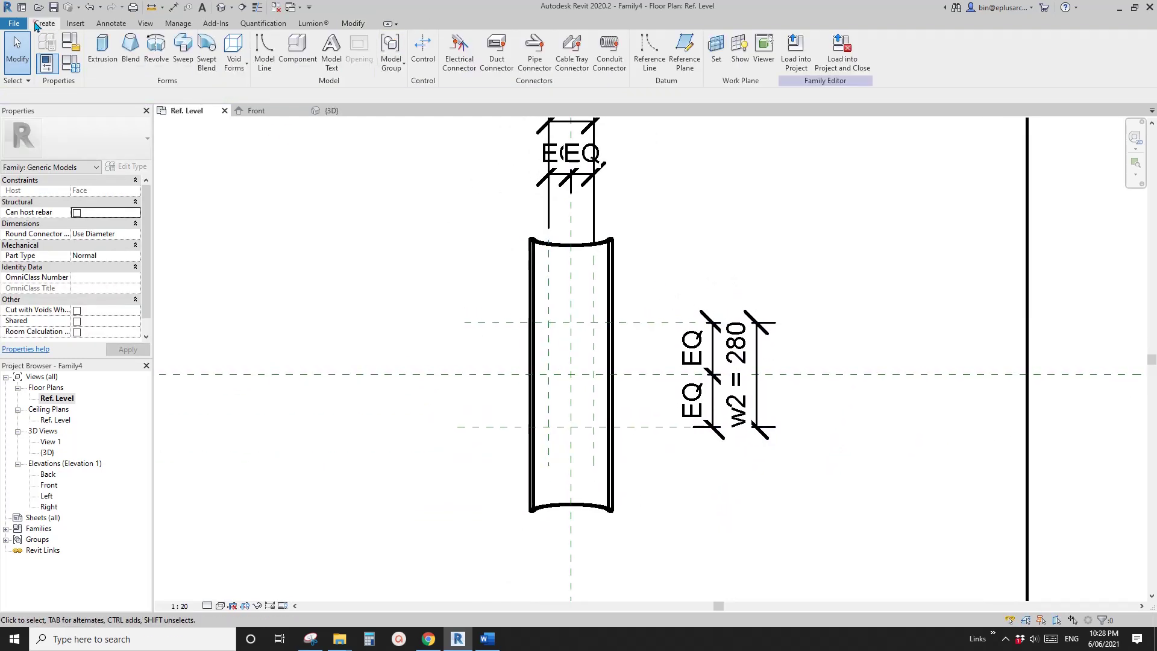
click(234, 58)
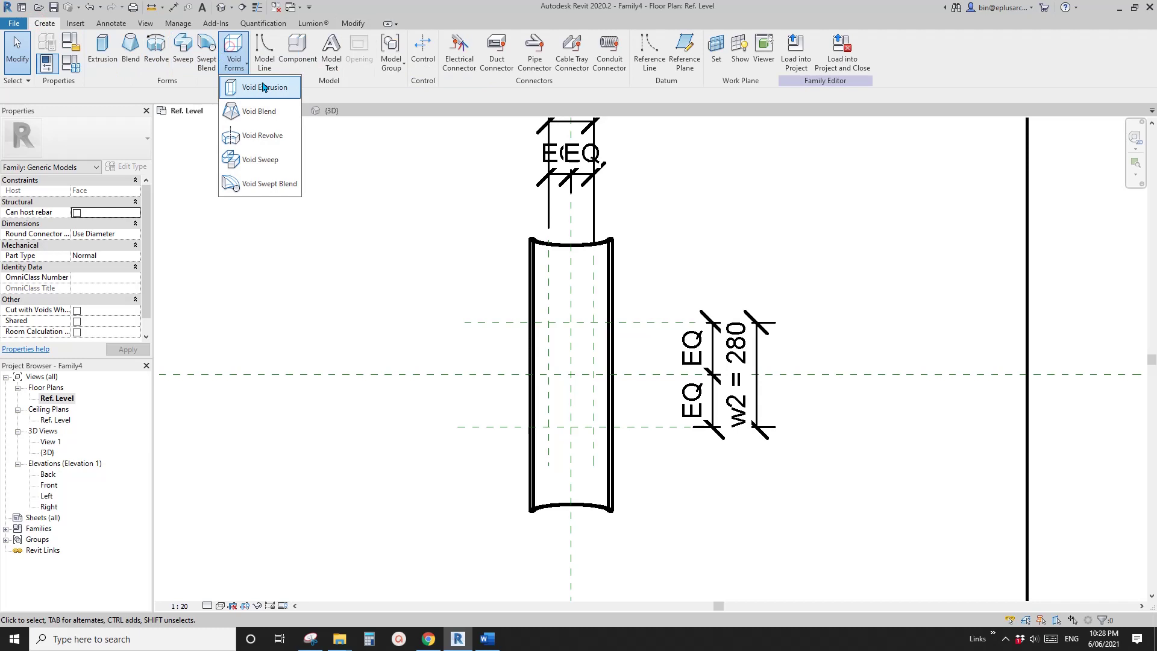
click(293, 100)
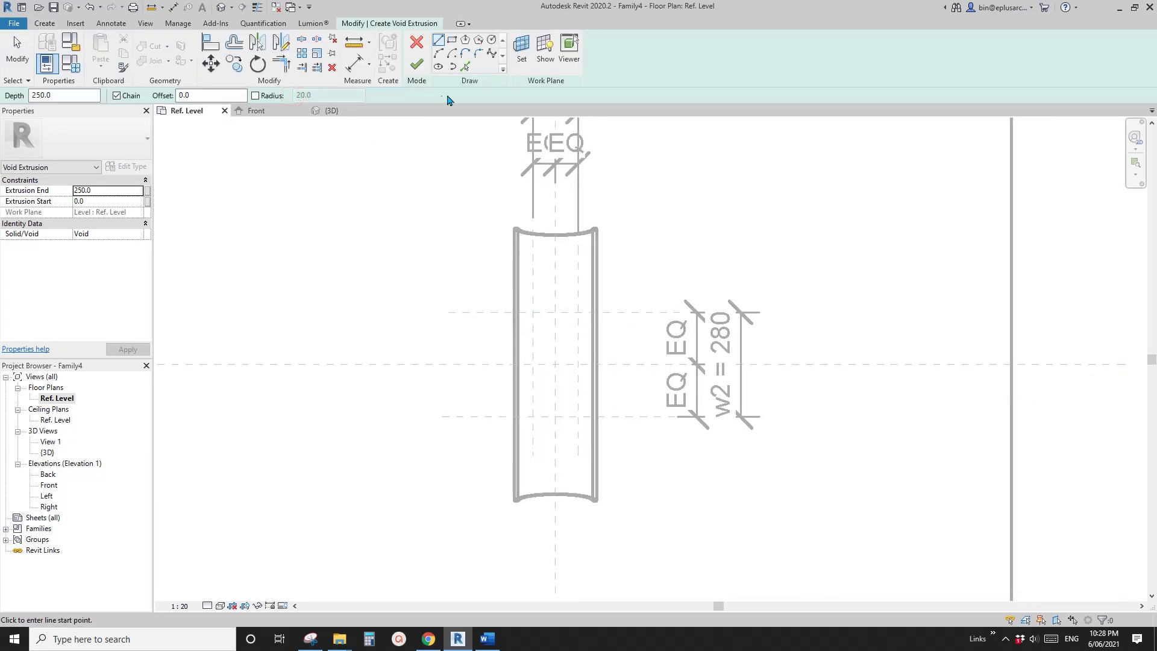
click(453, 44)
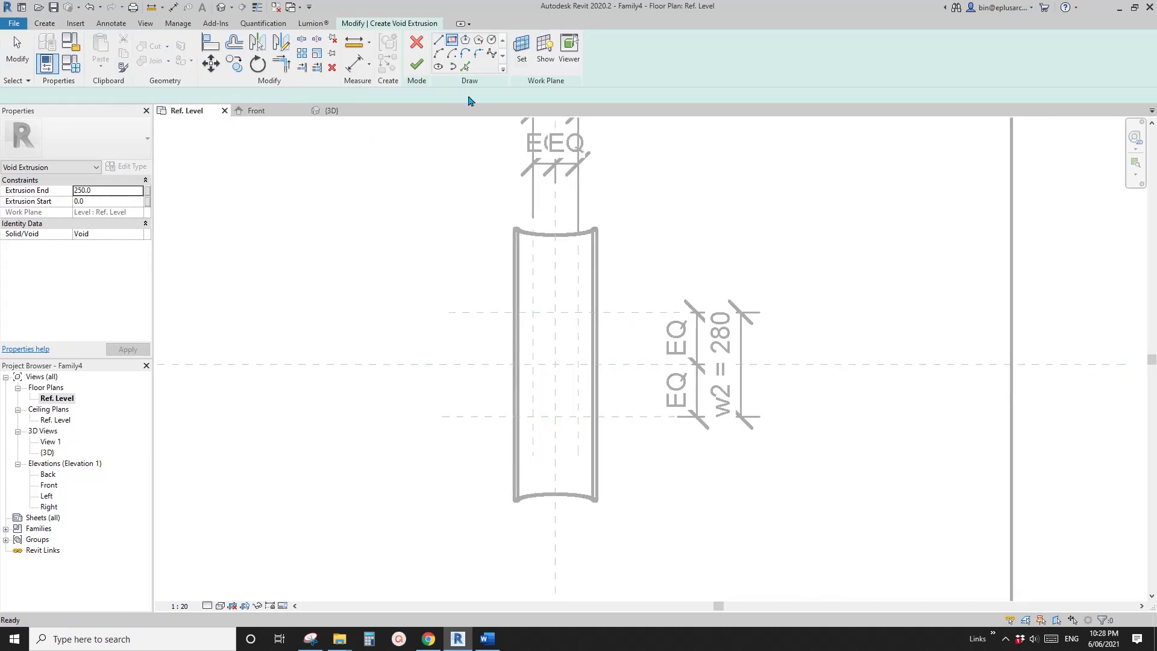
click(533, 312)
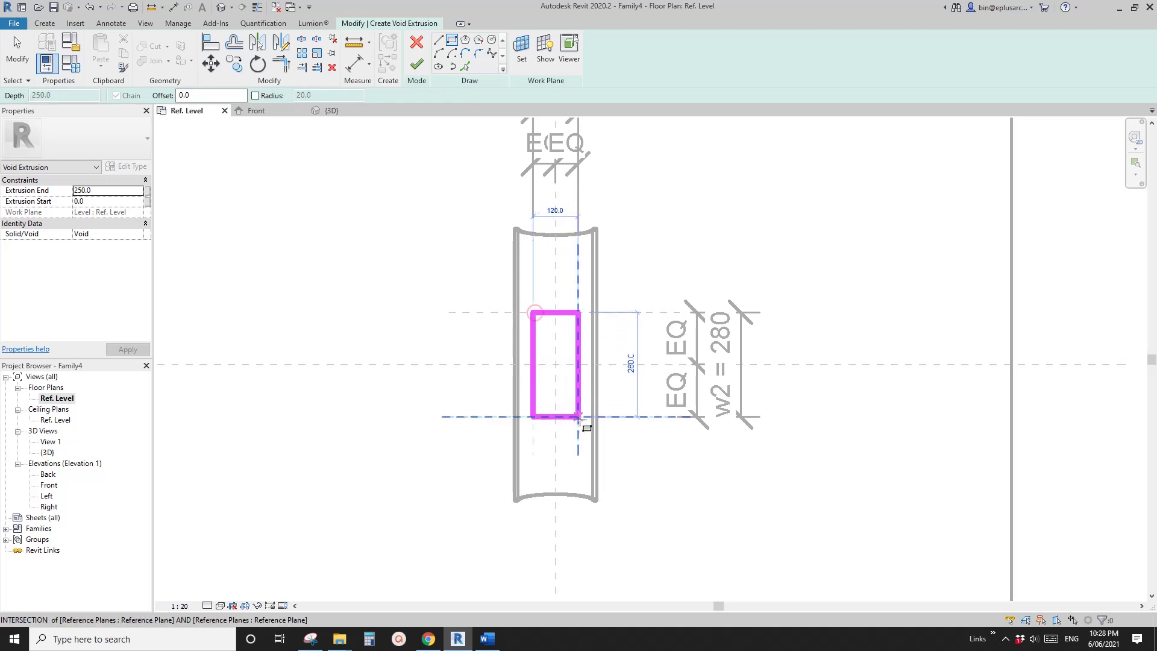
click(578, 416)
- Lock all four sides of the void rectangle to their reference planes
click(588, 398)
click(554, 365)
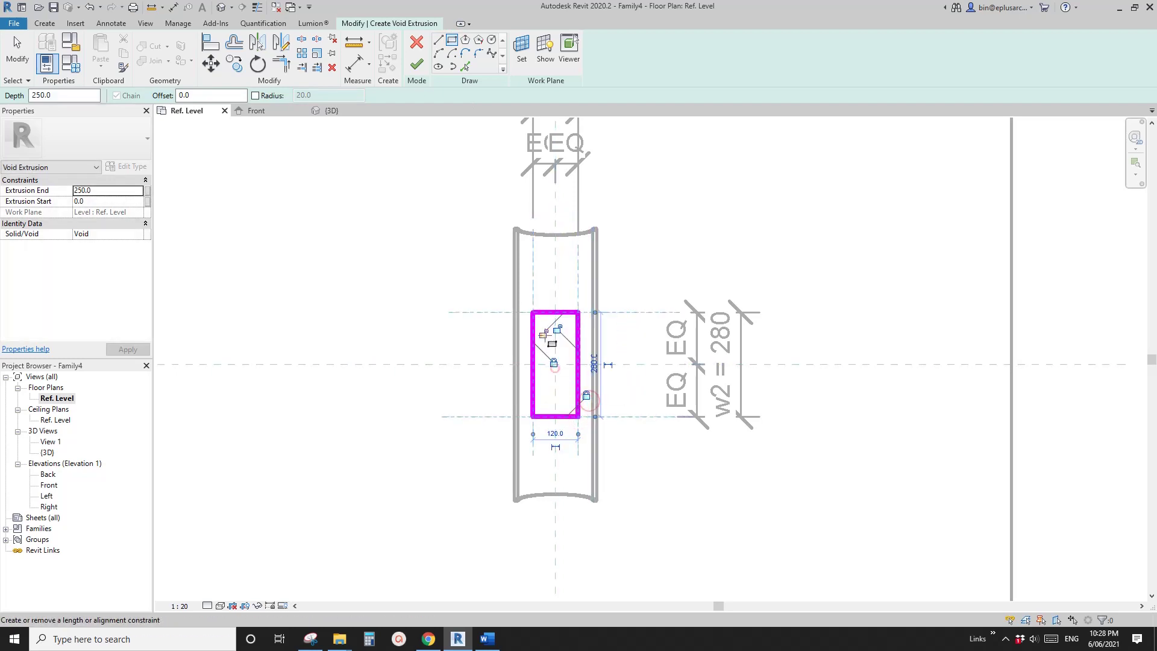
scroll(600, 361, up, 3)
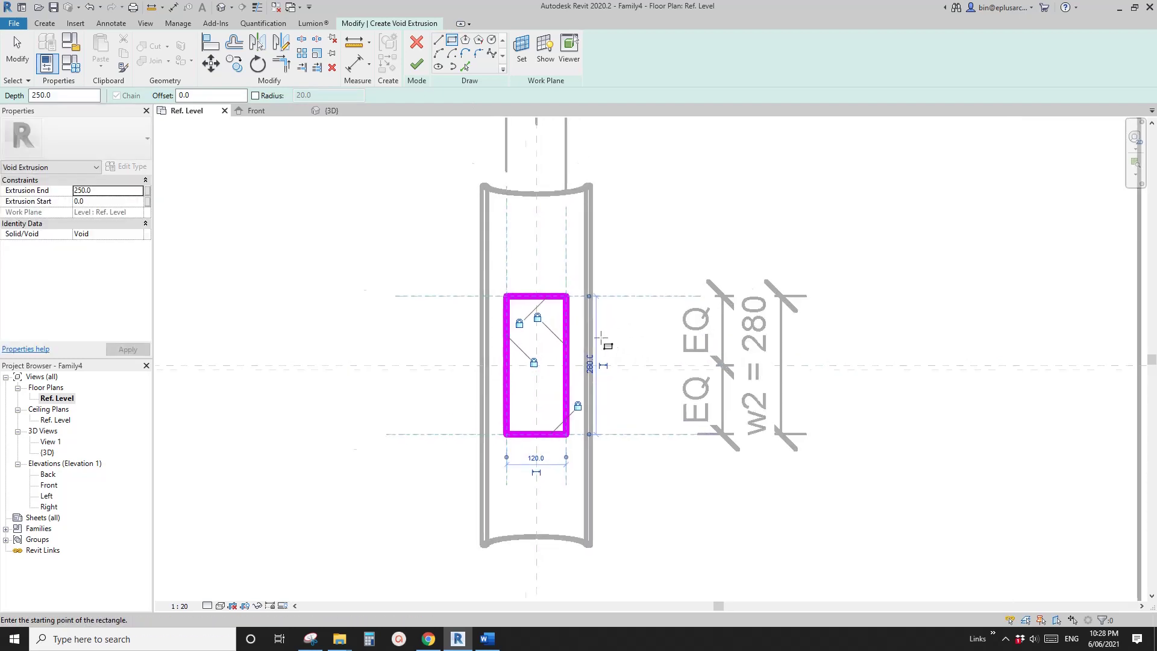
- Check the rounded cover sketch in the Word document, and fillet the void rectangle's upper-left corner in Revit with a 20 mm radius
click(488, 638)
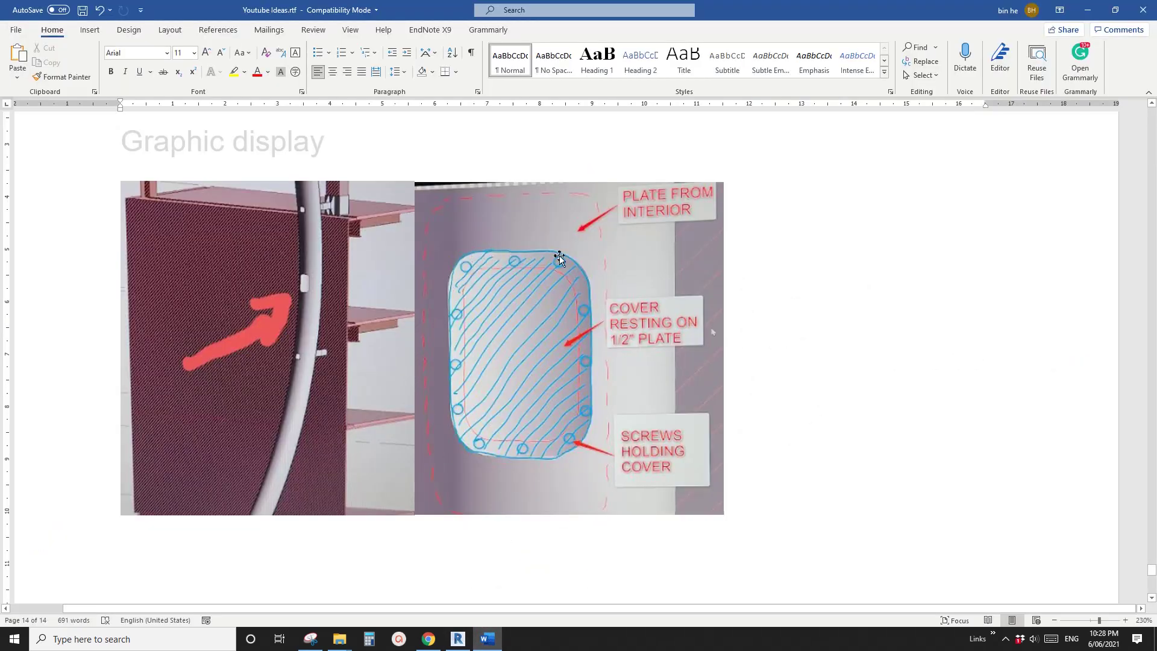
click(458, 637)
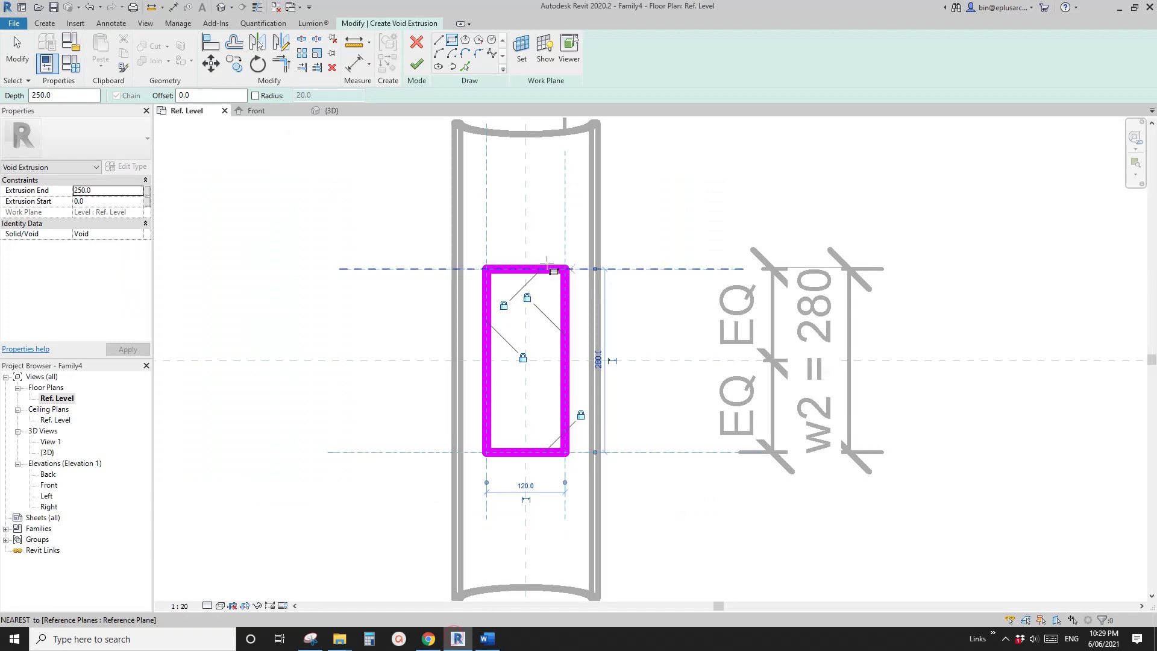
scroll(536, 231, up, 1)
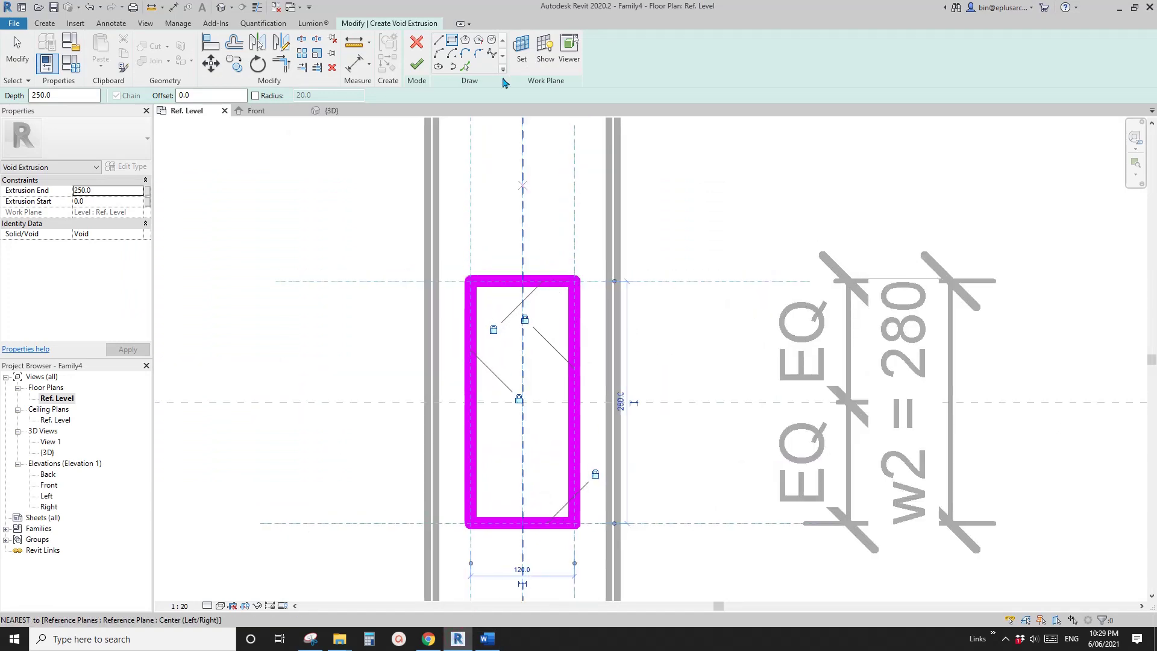
click(479, 54)
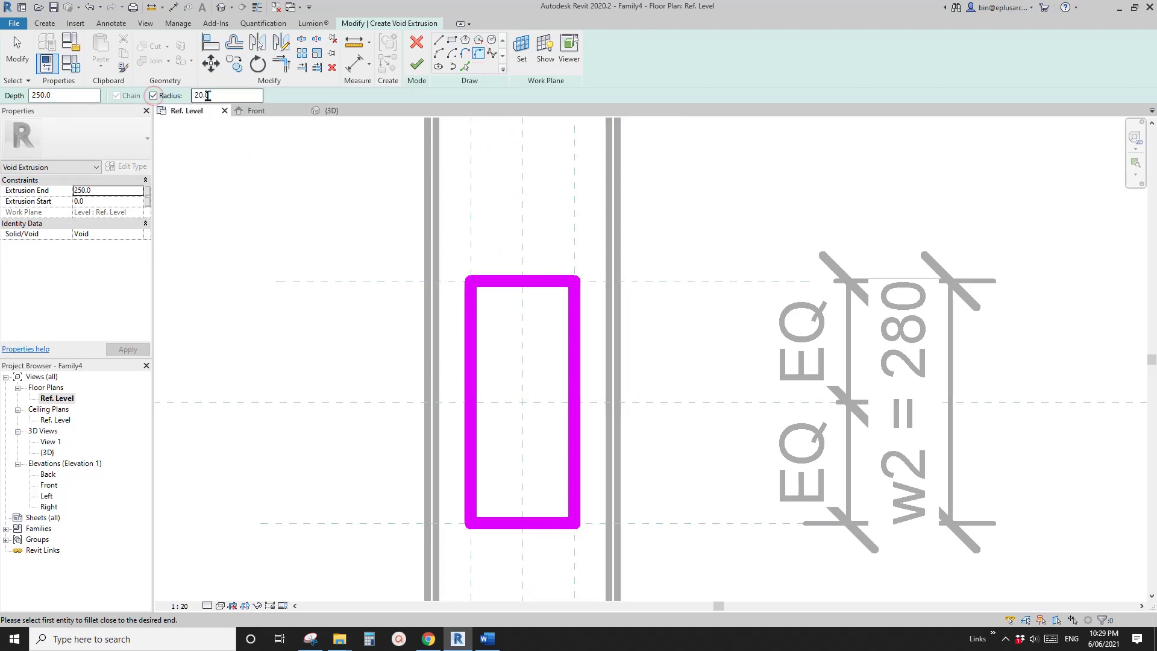
scroll(533, 323, up, 3)
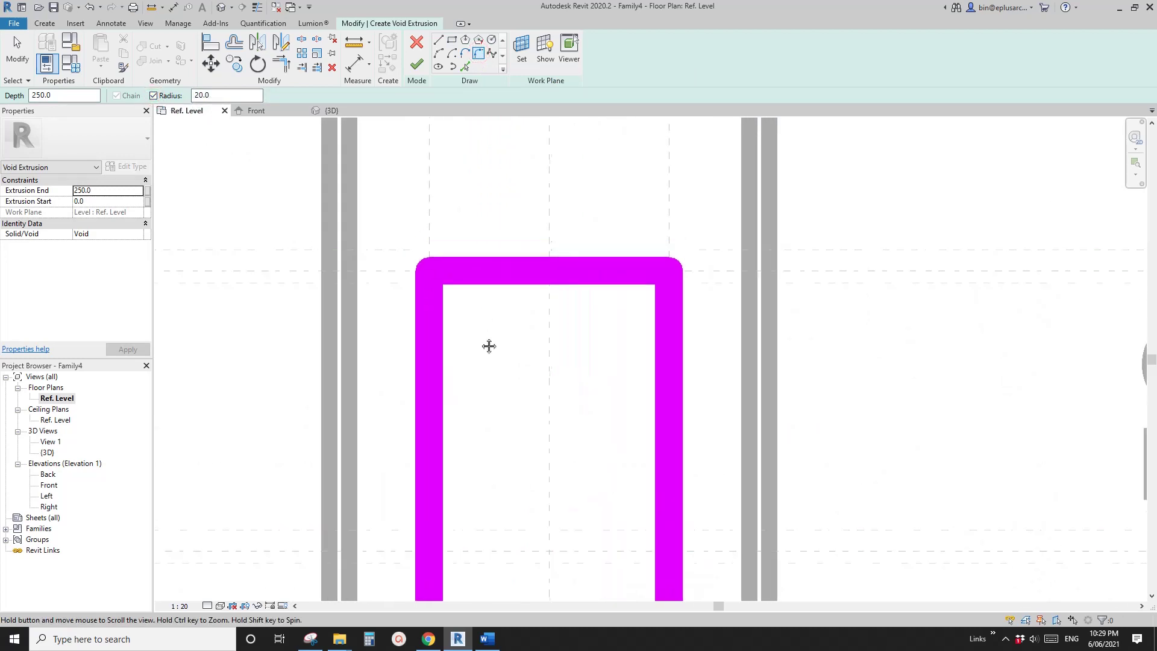
click(510, 291)
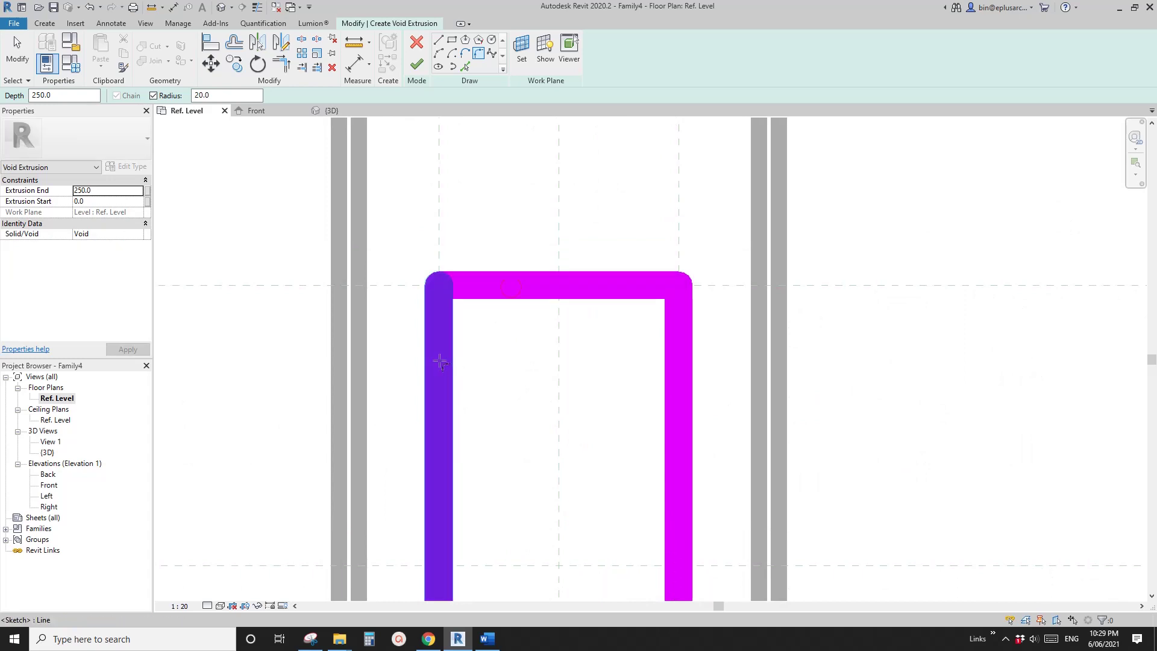
click(442, 360)
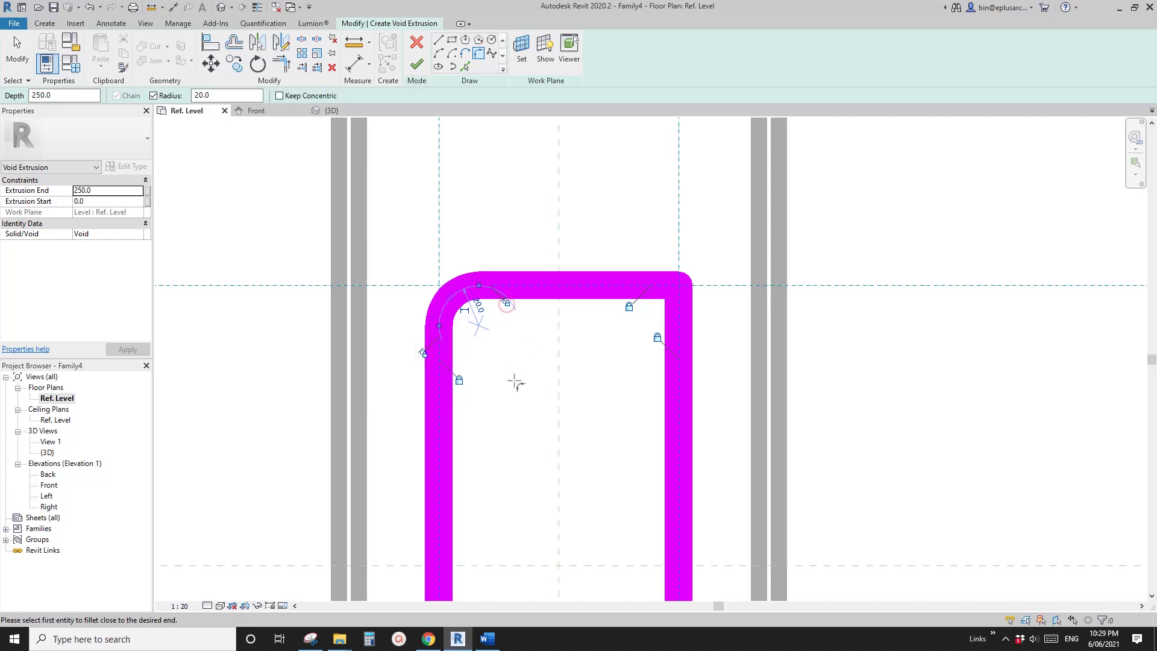
- Make the fillet's temporary radius dimension permanent and set the plan view scale to 1:5
click(470, 315)
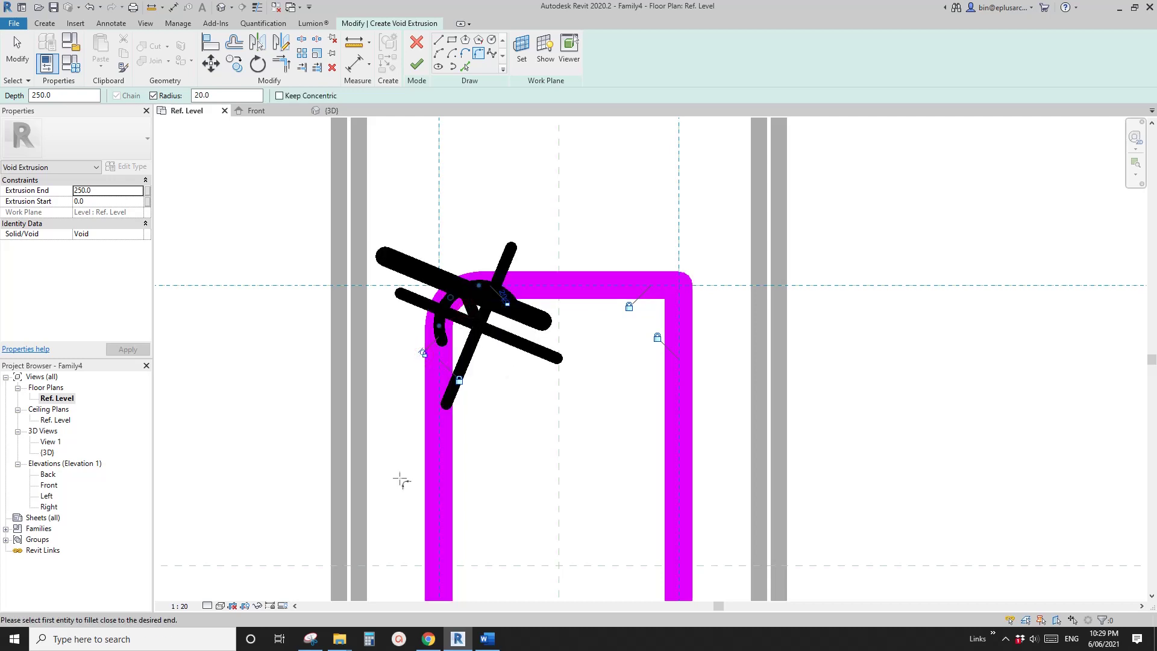
click(179, 606)
click(194, 457)
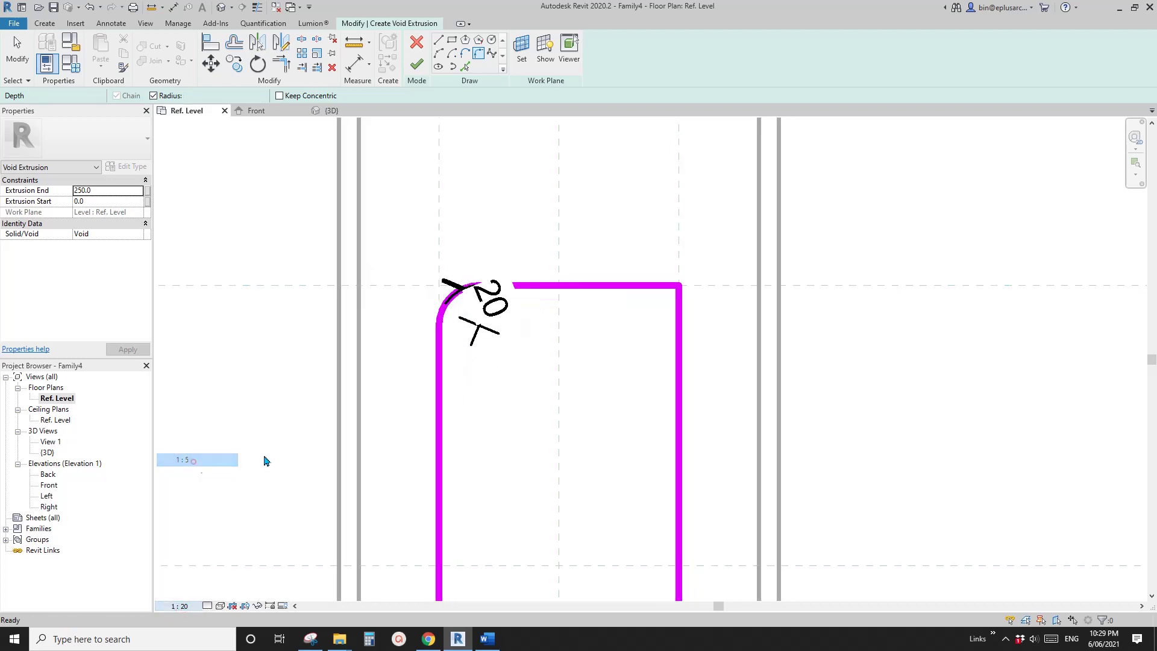
- Fillet the void rectangle's upper-right corner with a 20 mm radius, lock its tangent joins and make the radius dimension permanent
middle_drag(538, 382, 509, 381)
click(605, 298)
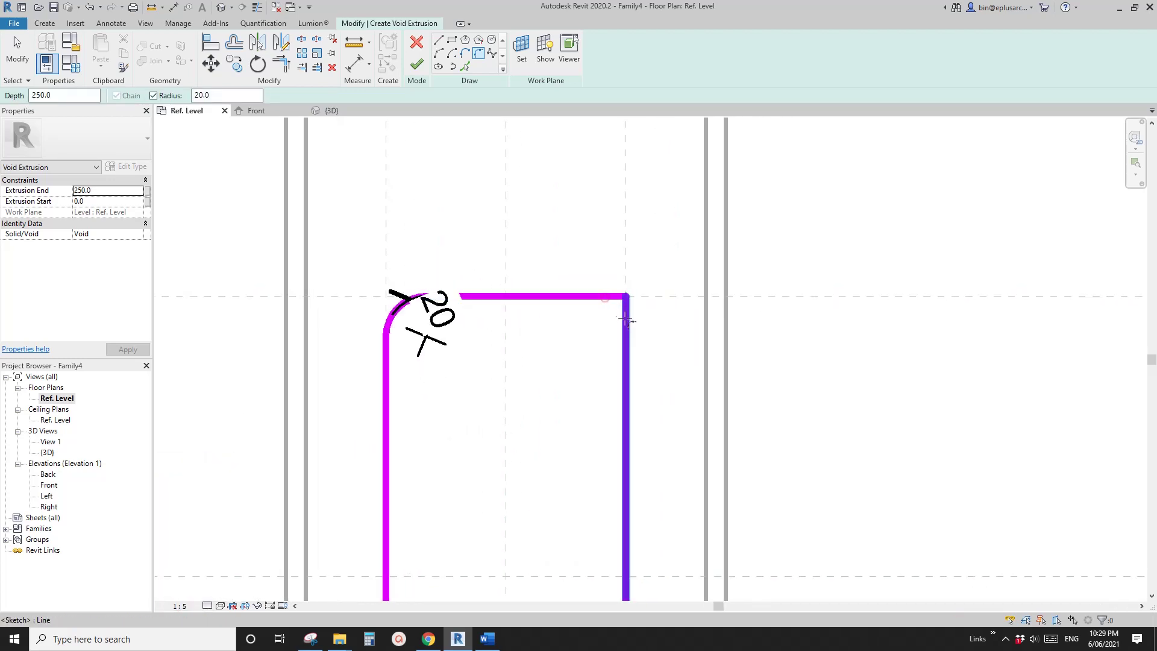
click(626, 323)
click(559, 280)
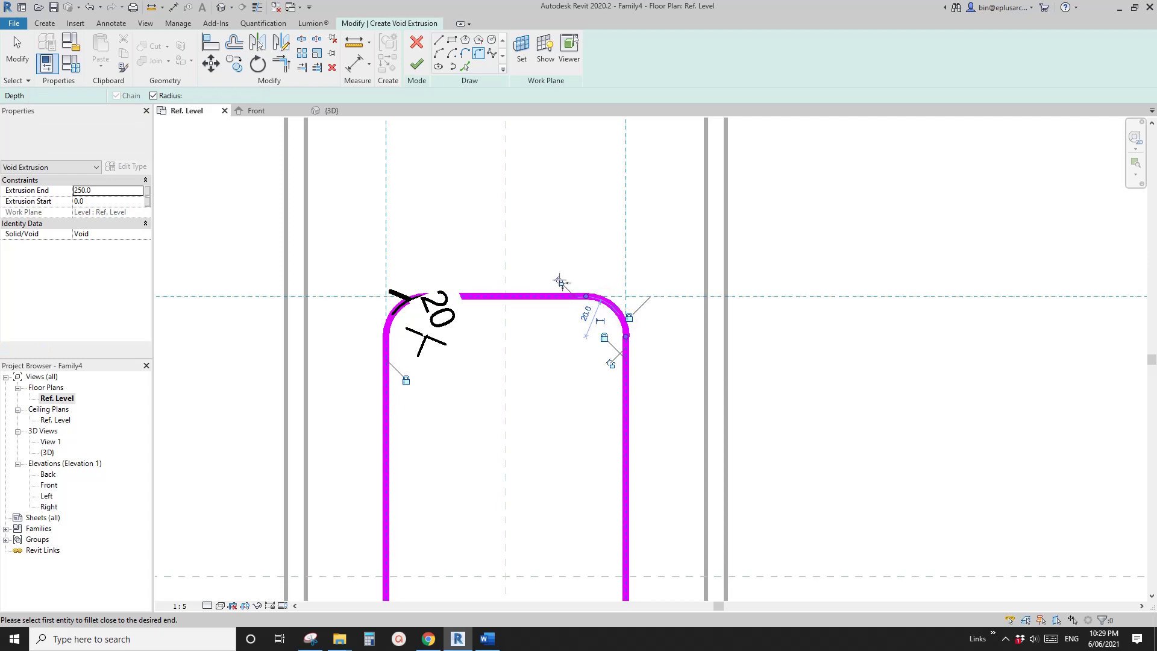
click(610, 365)
click(600, 321)
- Fillet the void rectangle's lower-left corner with a 20 mm radius, lock its tangent joins and make the radius dimension permanent
scroll(550, 433, down, 2)
middle_drag(550, 434, 561, 253)
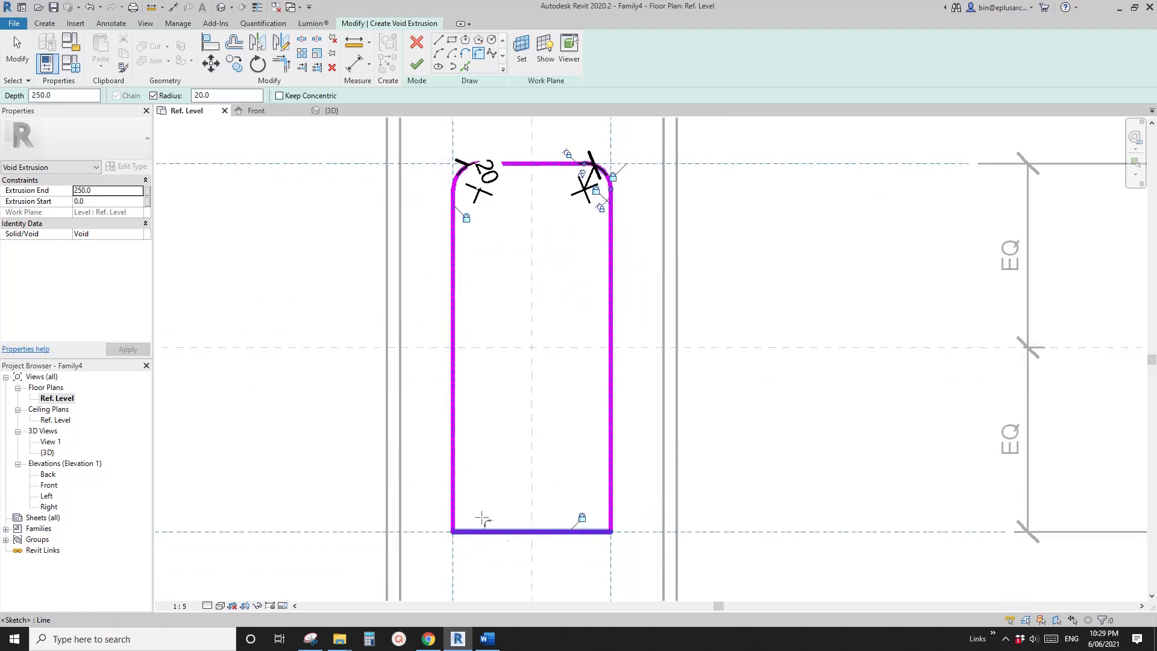
click(453, 505)
click(485, 532)
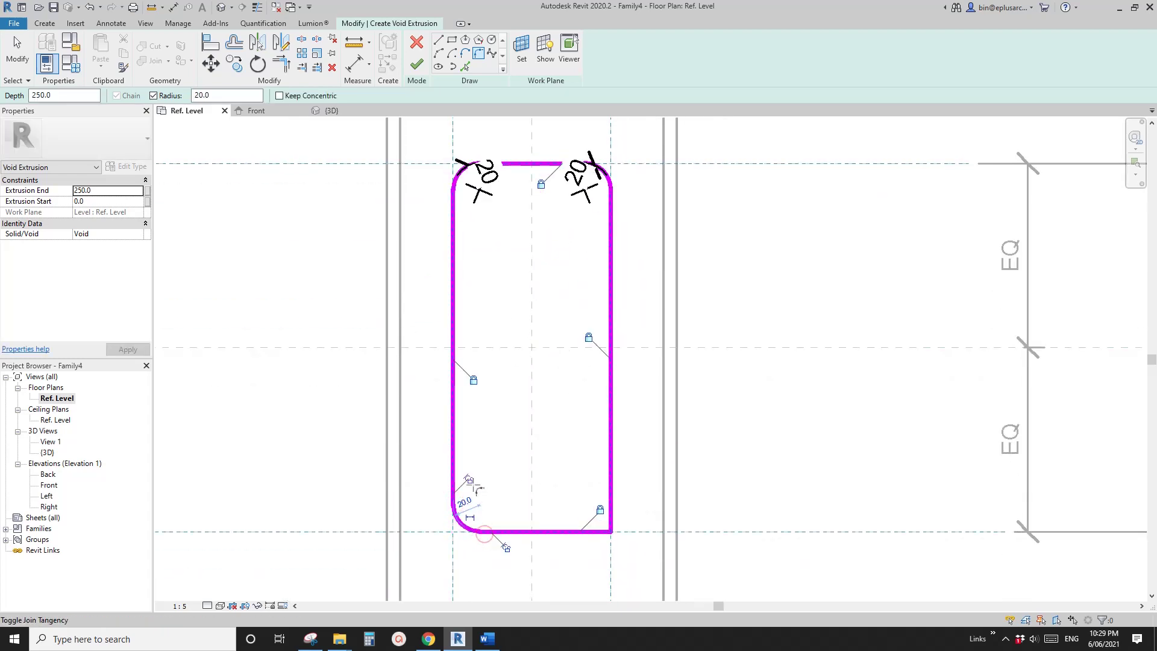
click(469, 479)
click(506, 548)
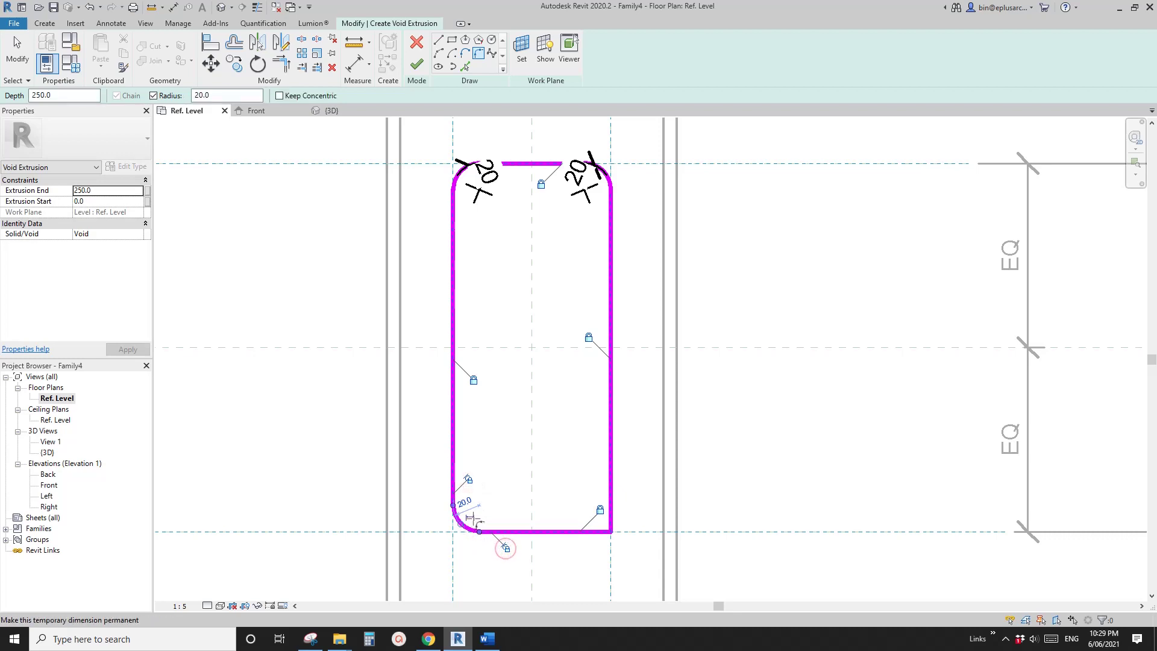
click(471, 517)
- Fillet the void rectangle's lower-right corner with a 20 mm radius, lock its tangent joins and make the radius dimension permanent
scroll(595, 536, up, 1)
middle_drag(595, 536, 555, 501)
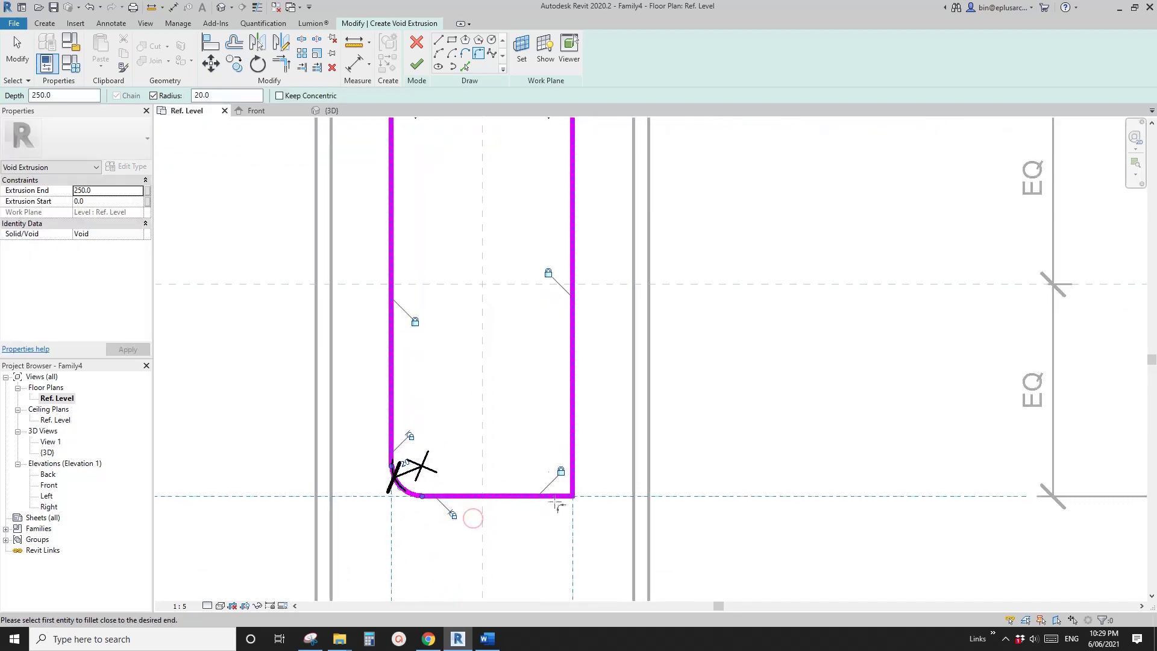
click(572, 473)
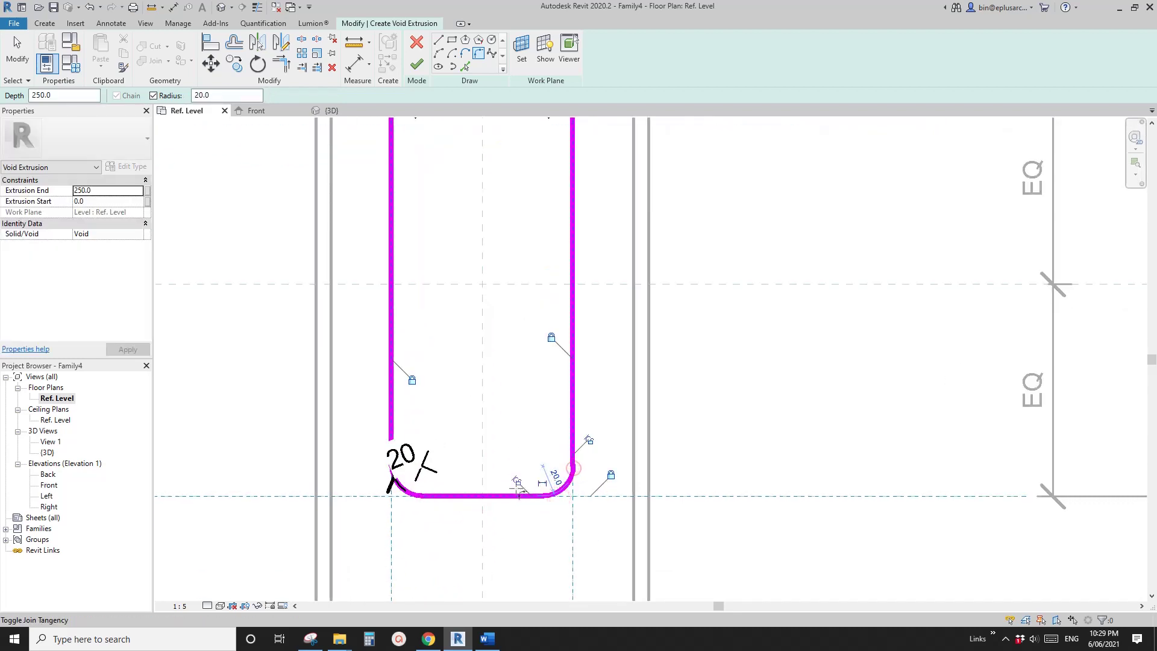
key(Escape)
- Label all four corner radius dimensions with a new instance family parameter named r4
click(559, 476)
ctrl+click(417, 460)
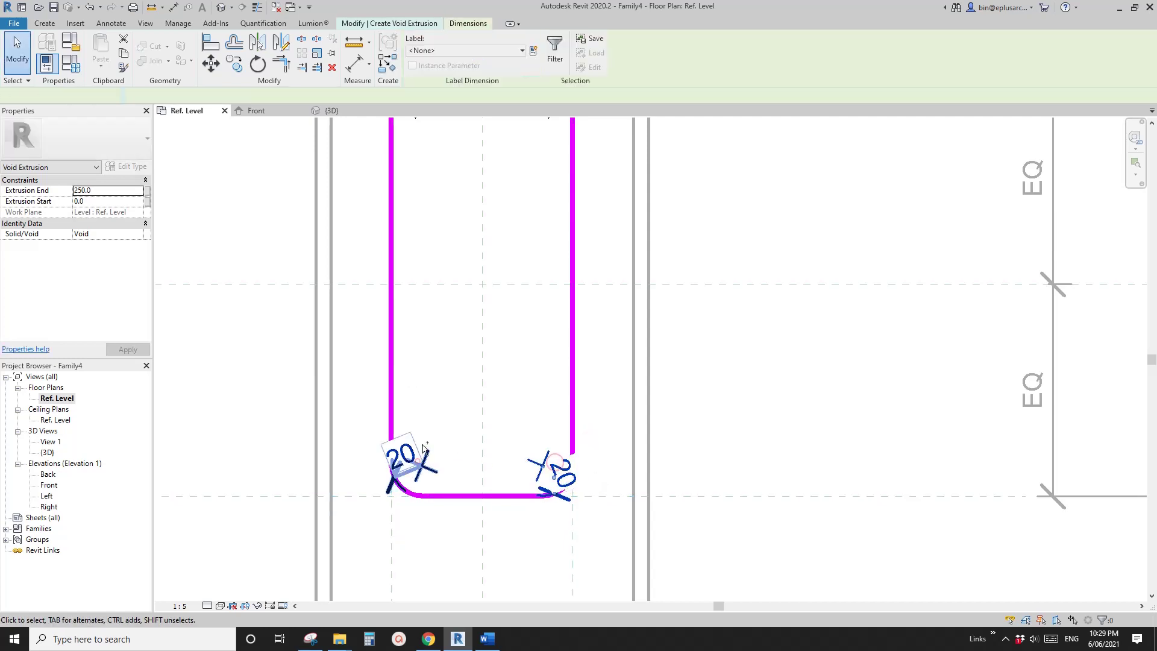
scroll(421, 459, down, 3)
middle_drag(474, 273, 475, 332)
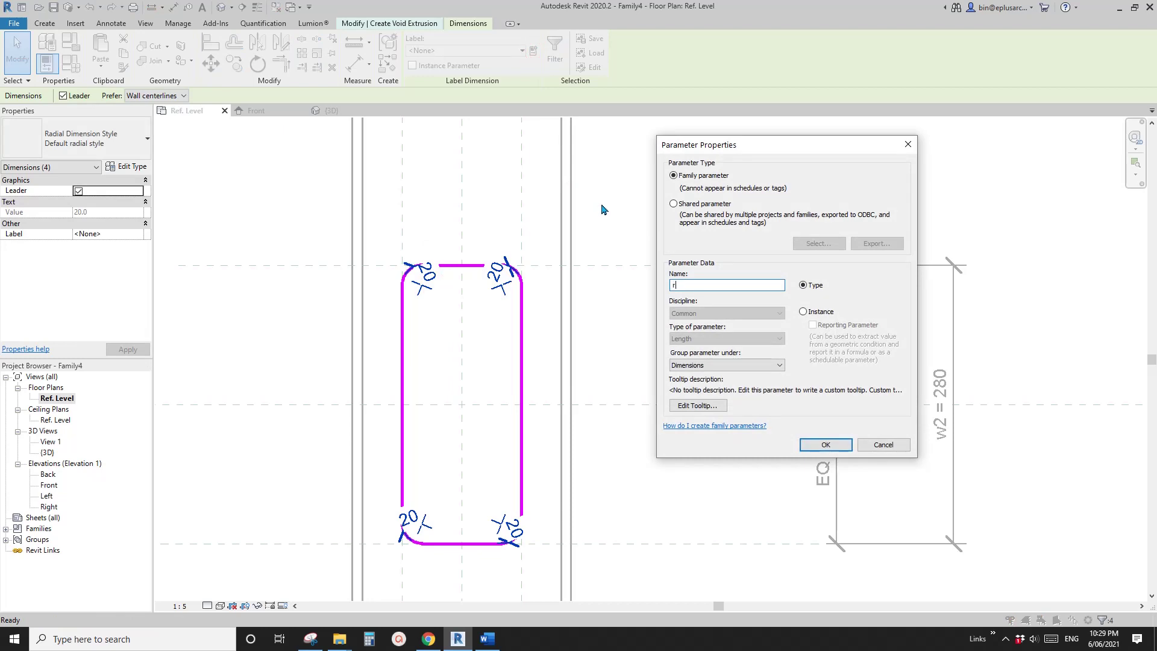
click(803, 312)
click(825, 444)
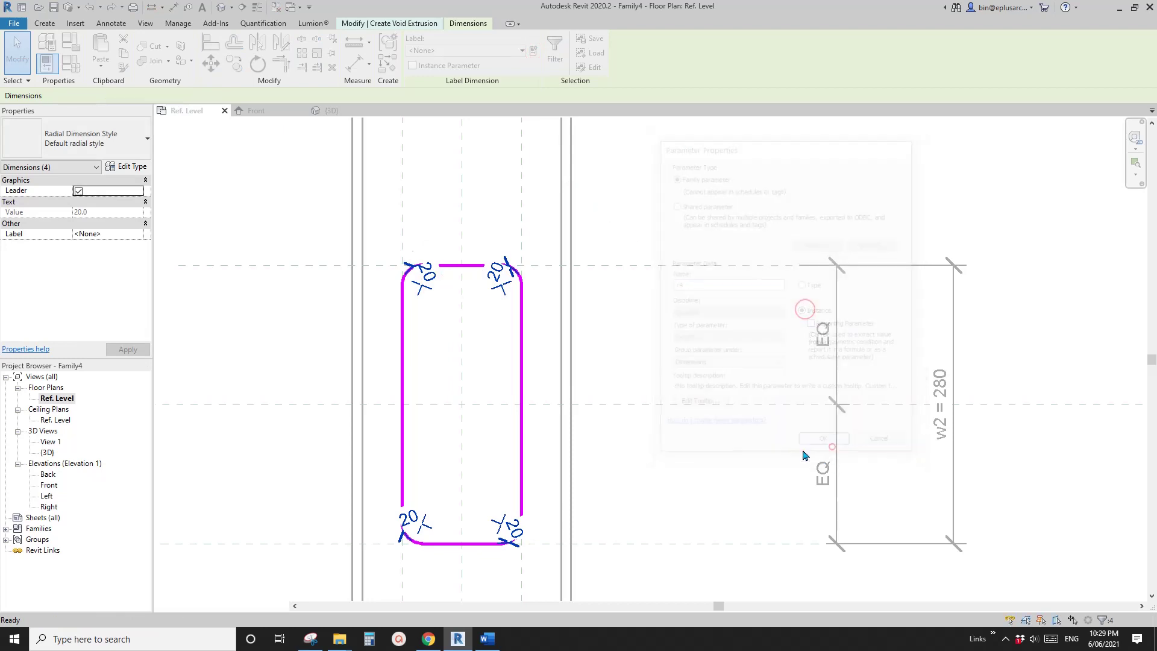
middle_drag(512, 350, 627, 330)
click(626, 330)
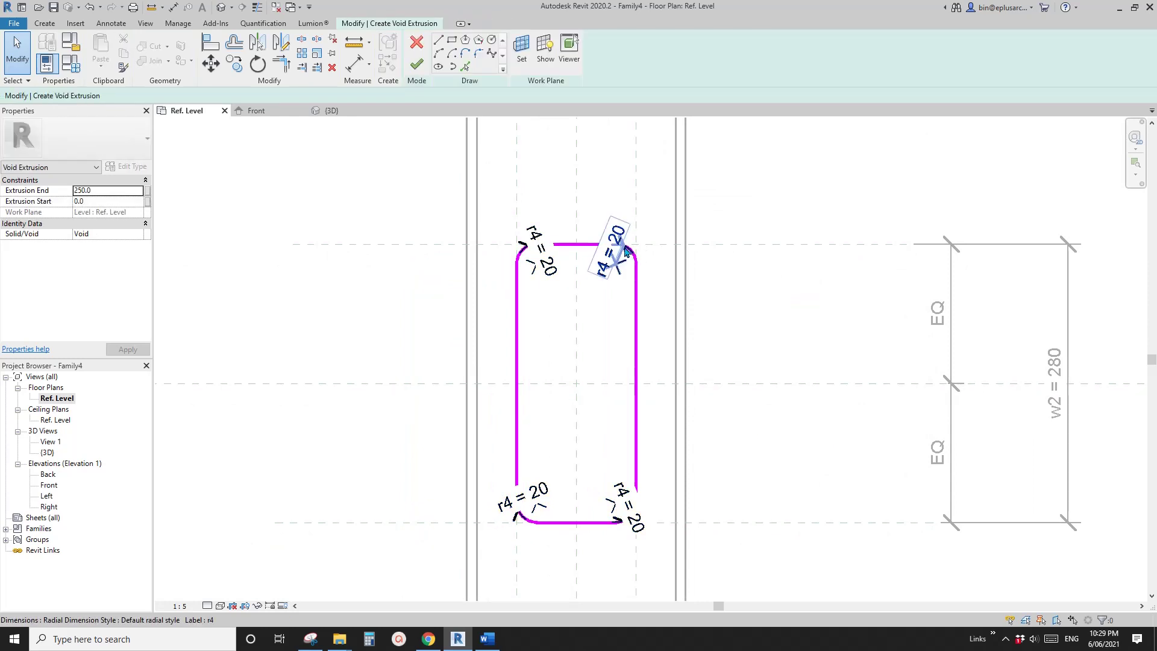
- Sketch an outer rectangle about 1560 by 1840 mm around the half-ring revolve and finish the void extrusion
scroll(610, 438, down, 1)
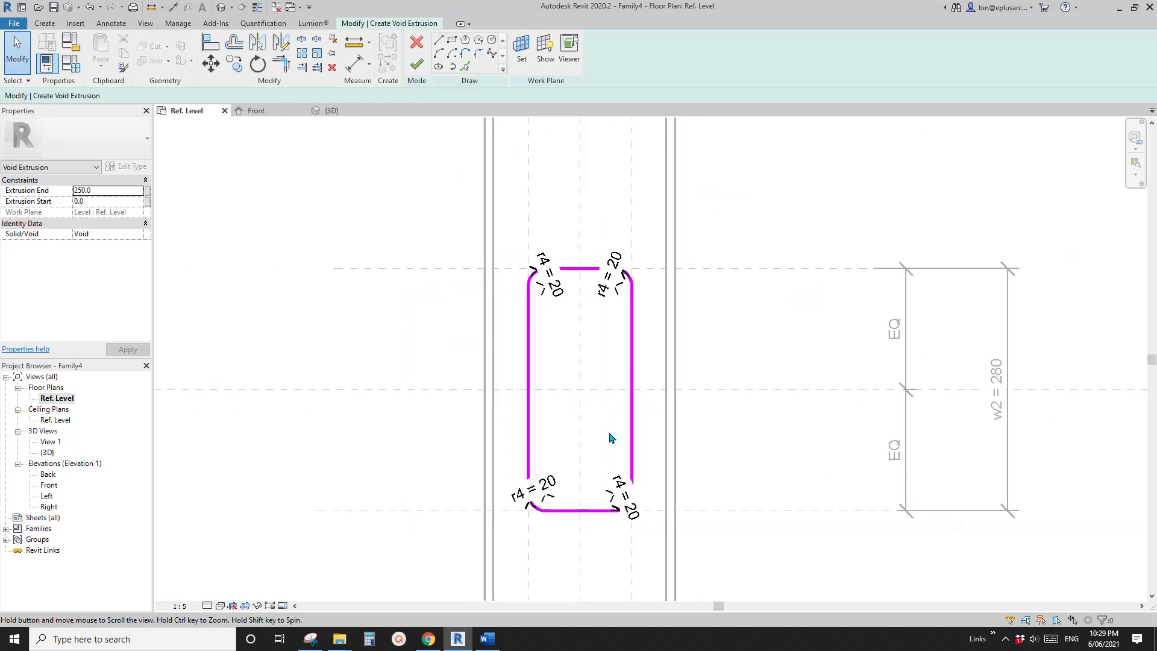
scroll(610, 438, down, 3)
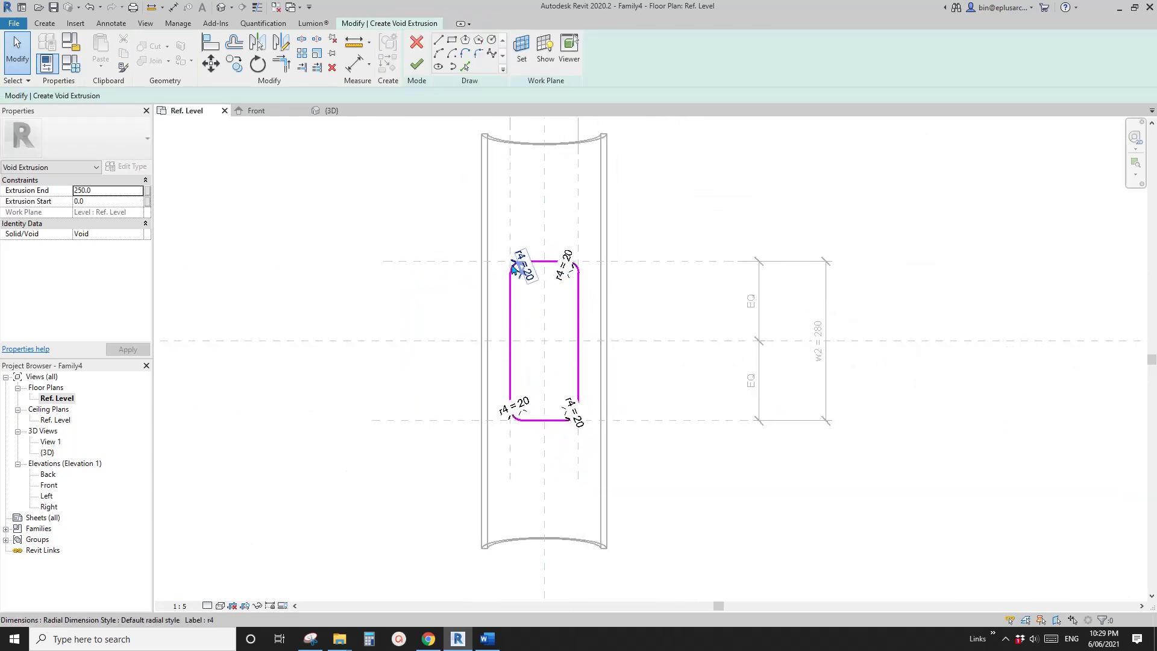
scroll(523, 294, down, 1)
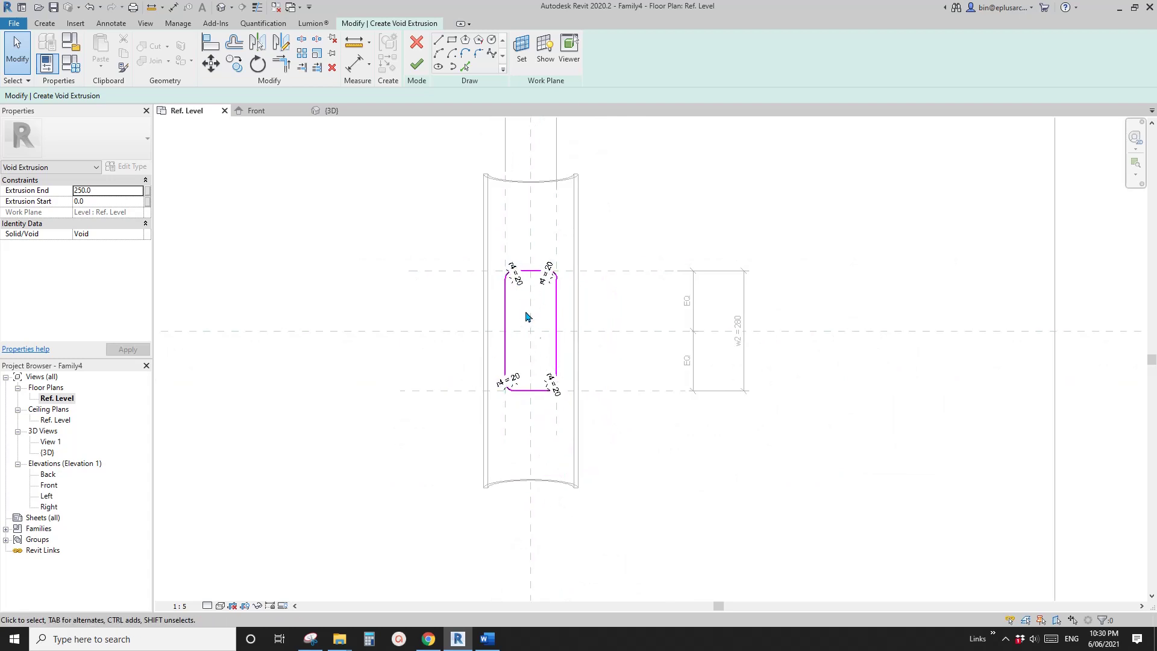
click(455, 42)
scroll(470, 193, down, 2)
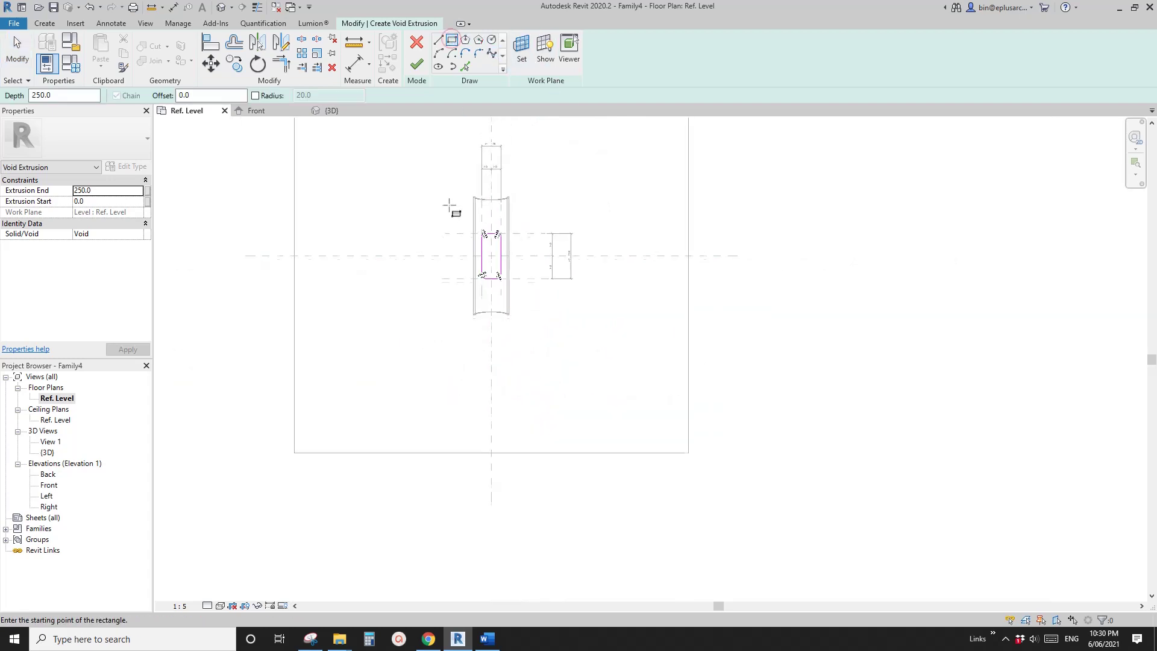
click(389, 180)
click(643, 480)
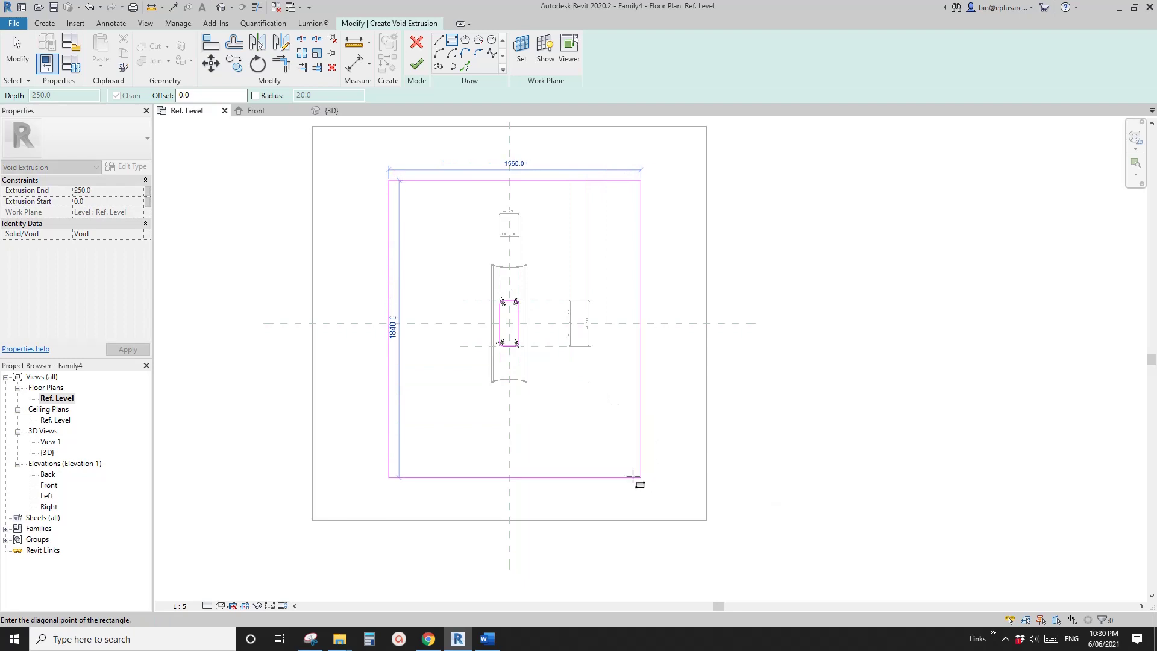
scroll(572, 375, up, 3)
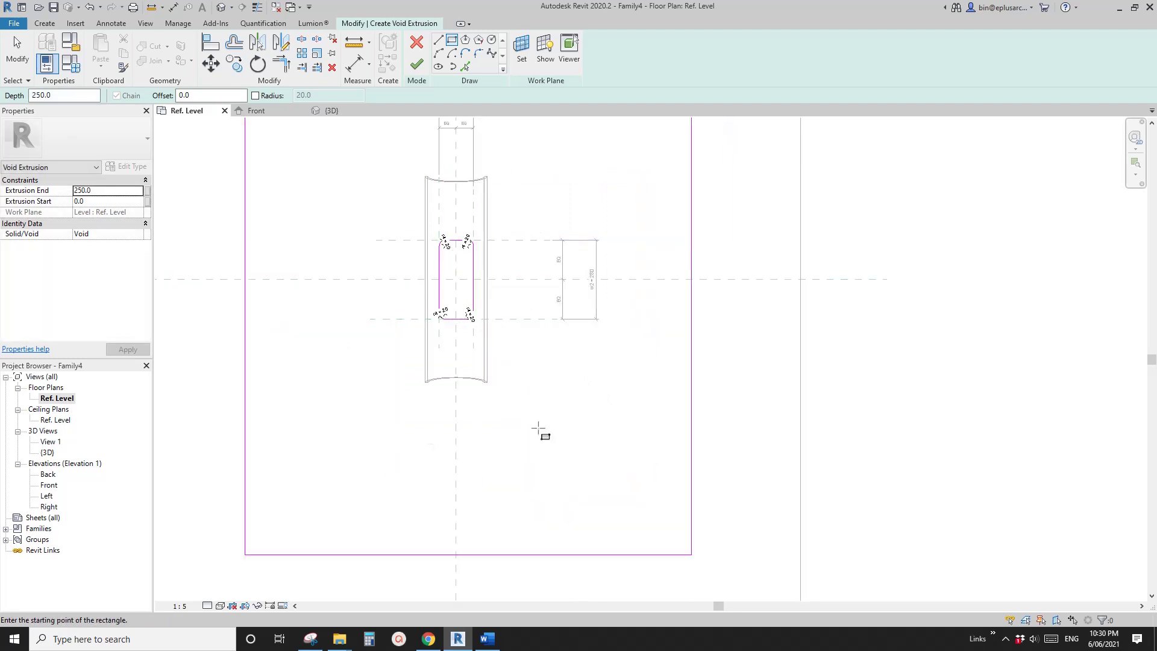
scroll(468, 181, up, 2)
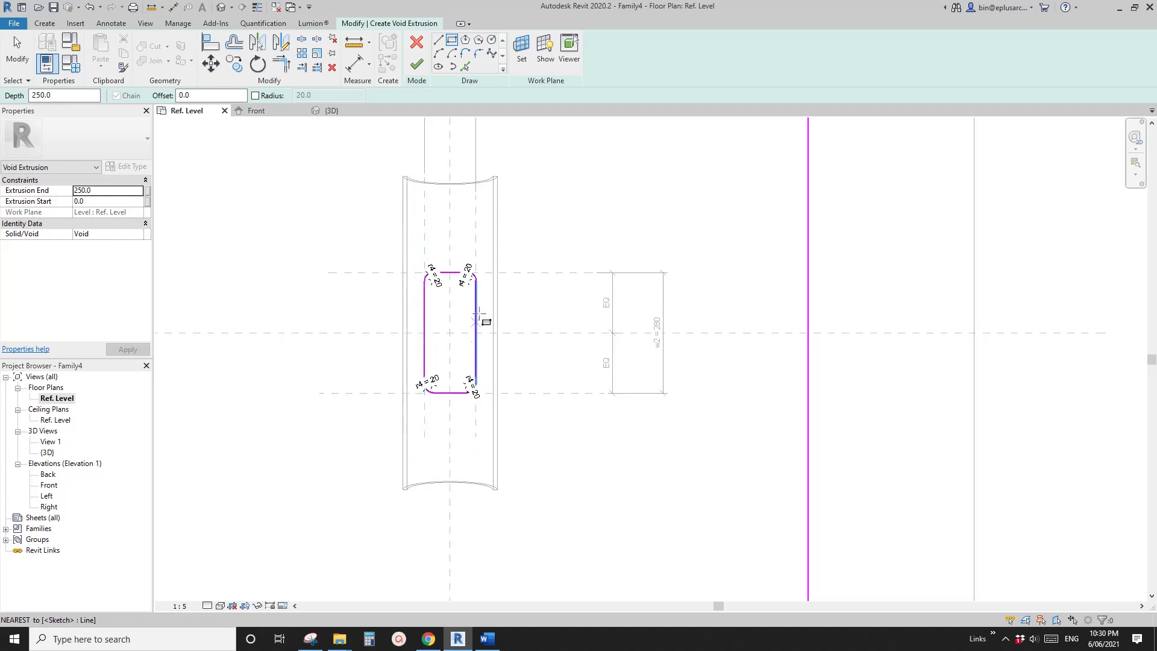
middle_drag(503, 229, 524, 230)
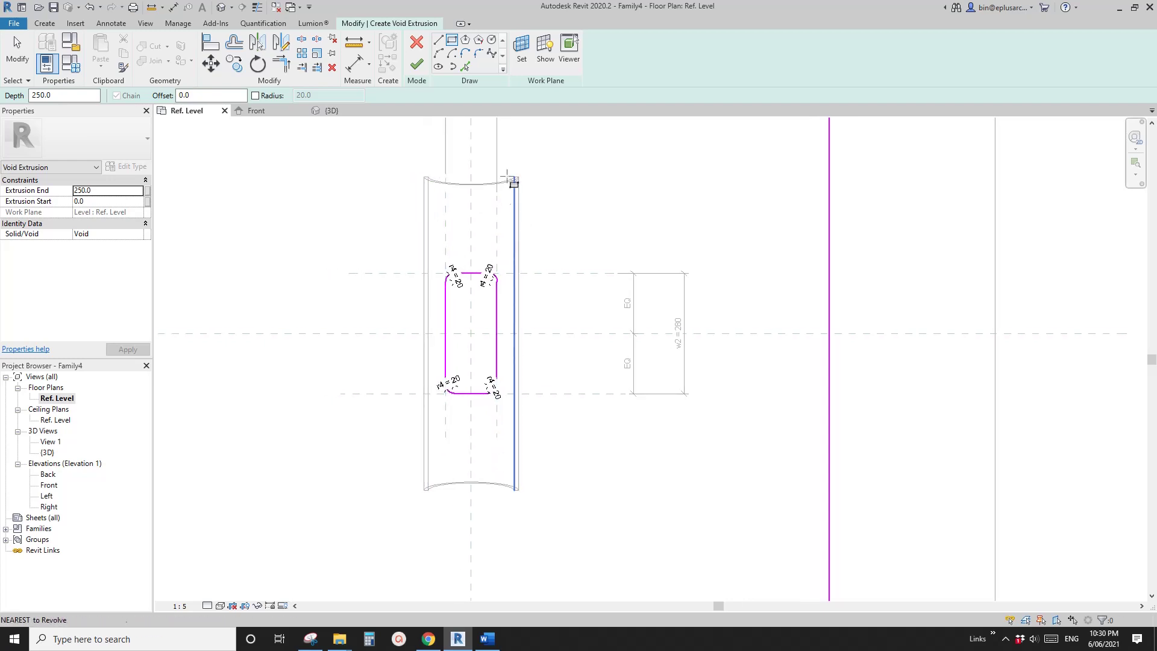
key(Escape)
click(417, 65)
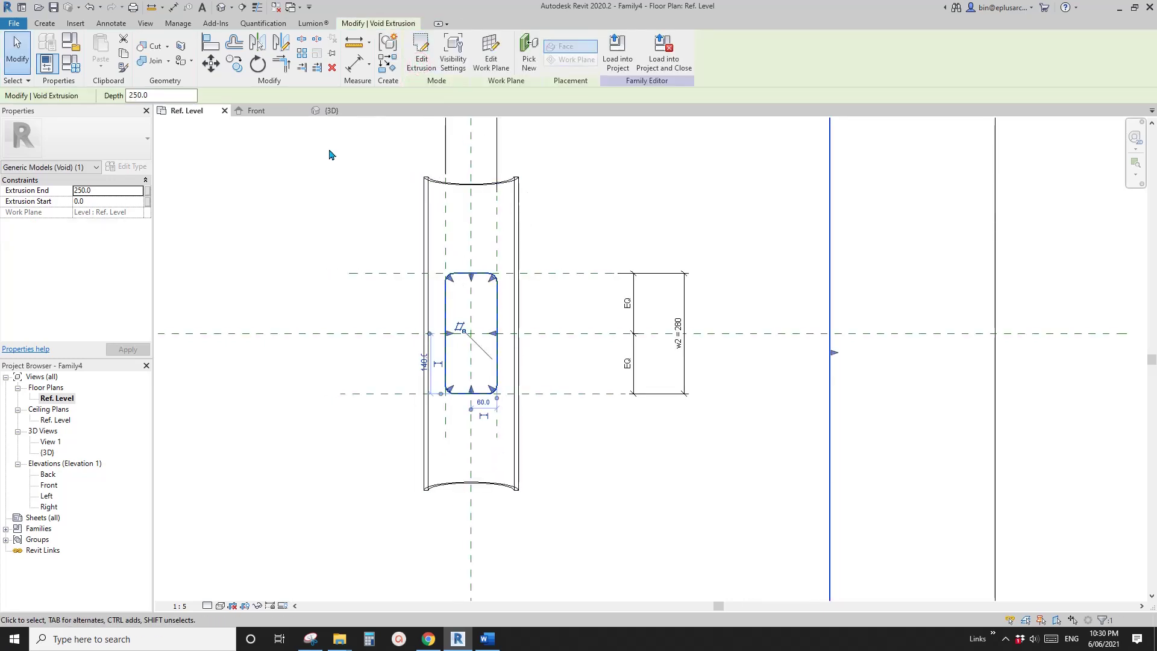
- Open the Front elevation and check the void extrusion's vertical extent relative to the curved revolve
double_click(49, 486)
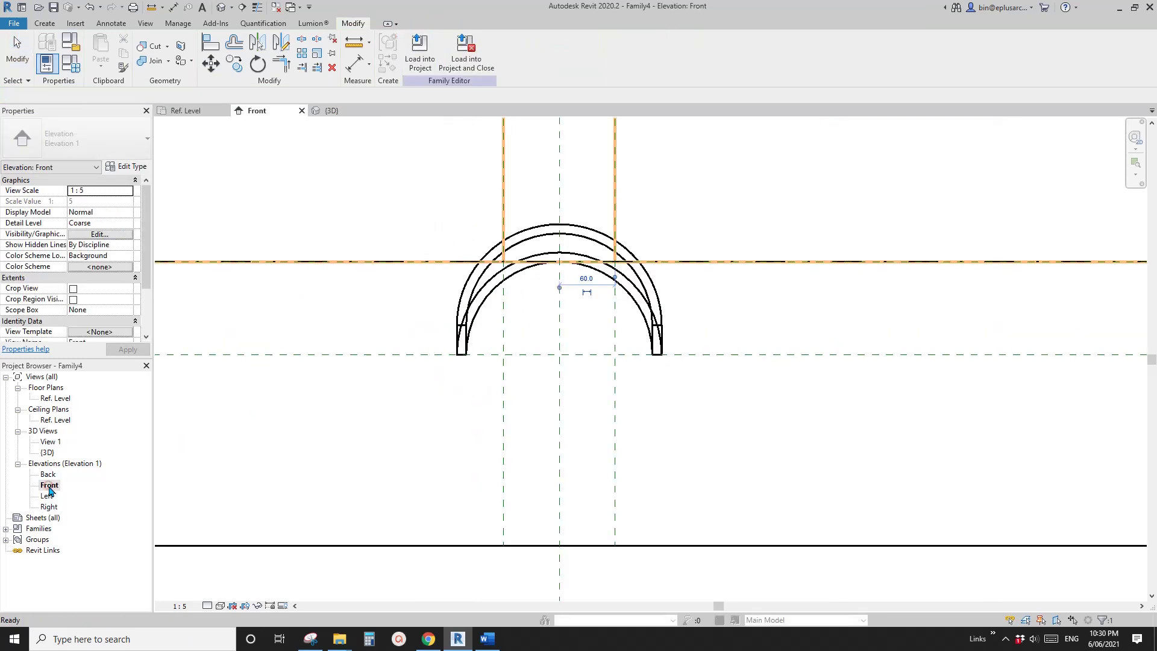
scroll(550, 259, down, 4)
key(Escape)
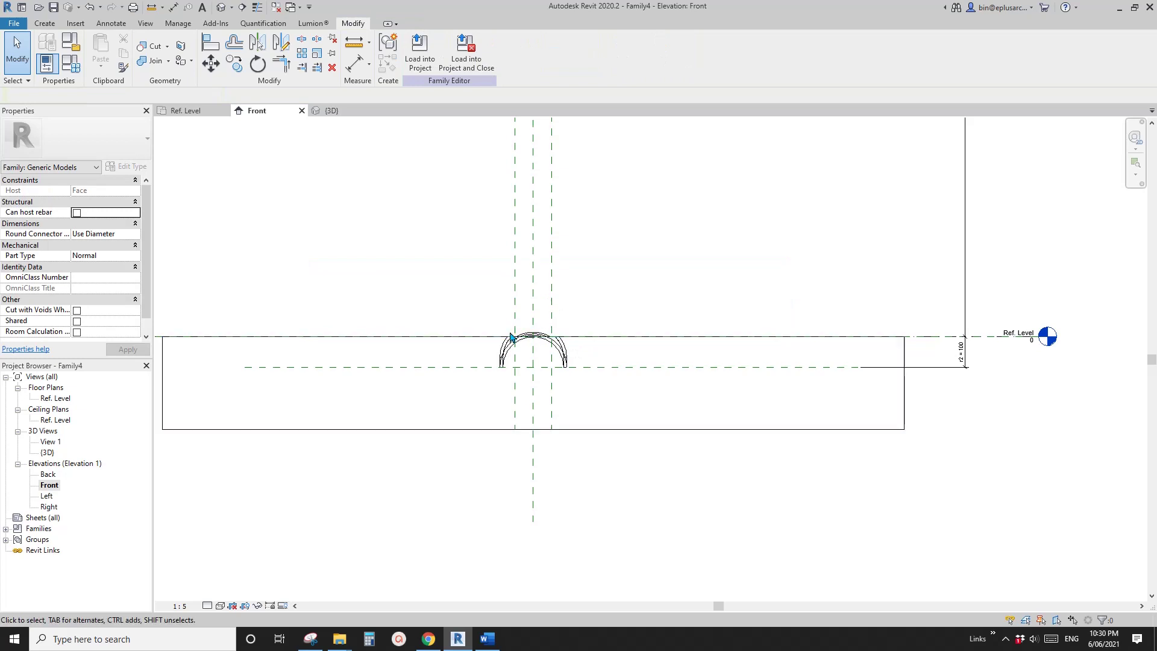
click(510, 341)
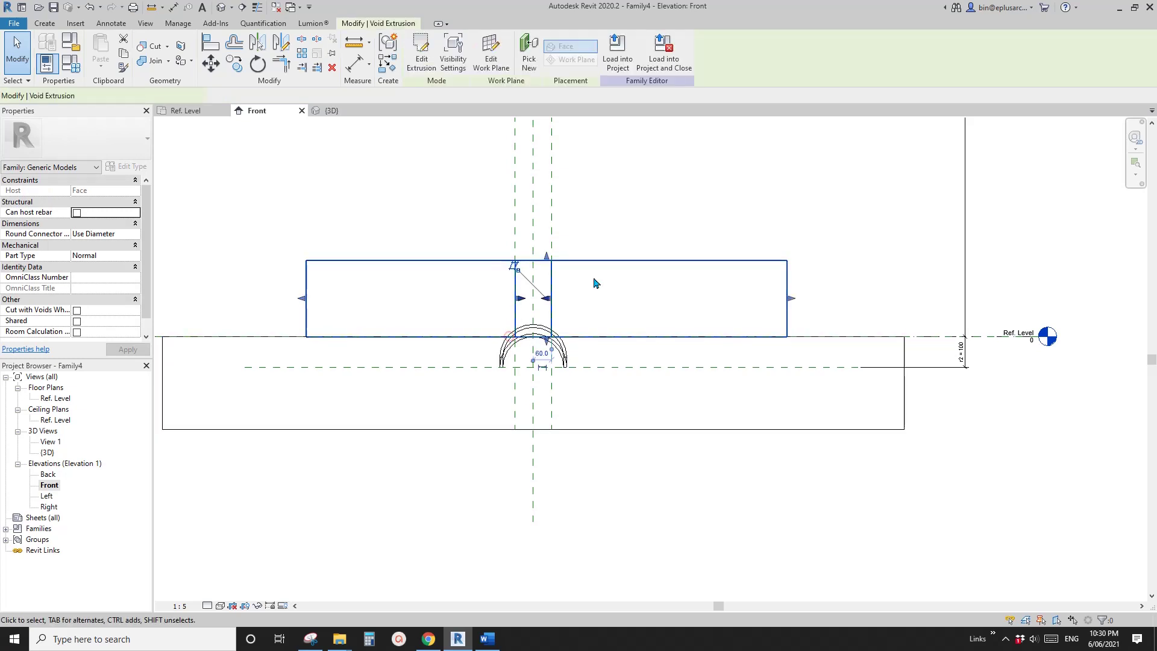
middle_drag(580, 285, 578, 299)
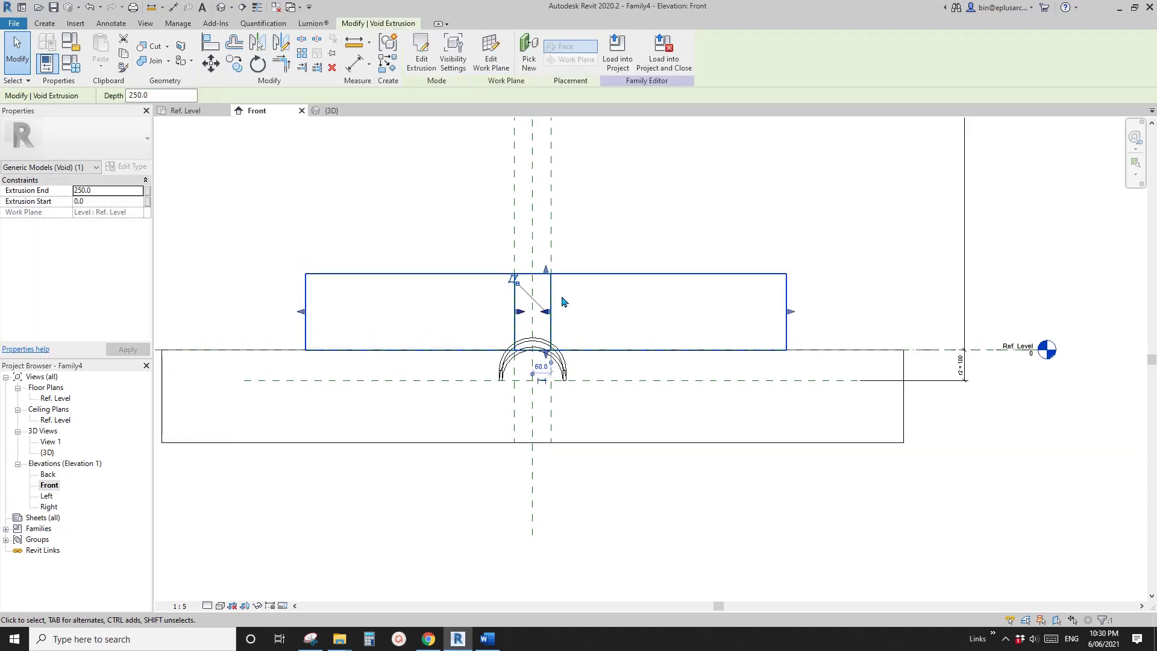
key(Escape)
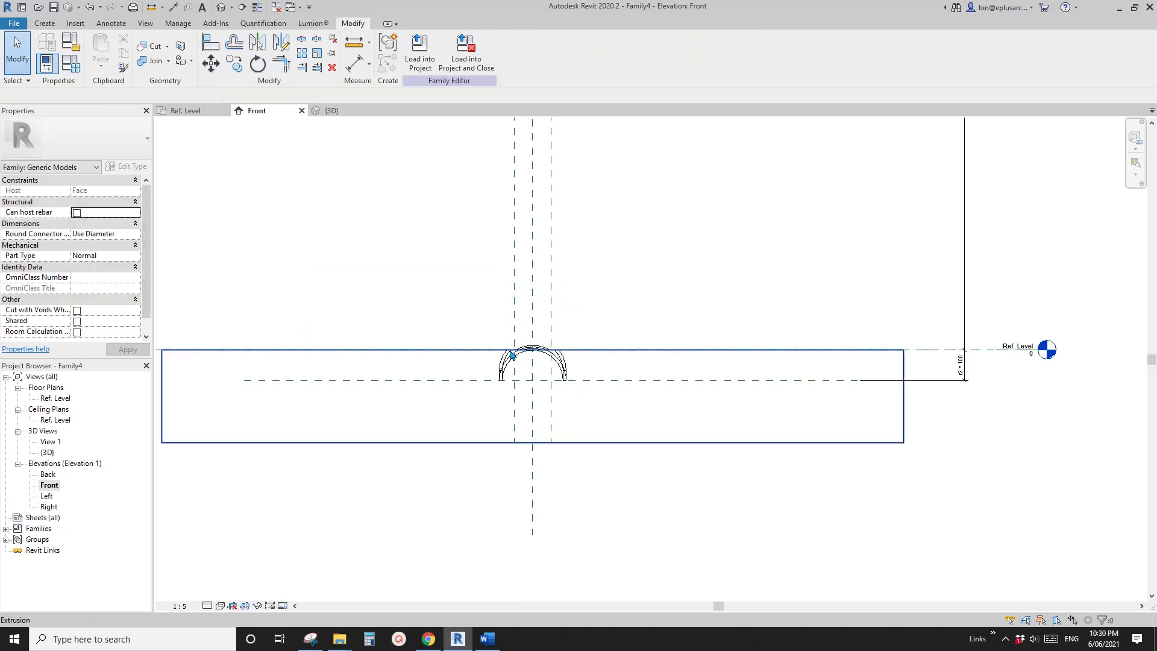
- Stretch the void extrusion vertically to about 584 mm above and 778 mm below the reference level
click(514, 299)
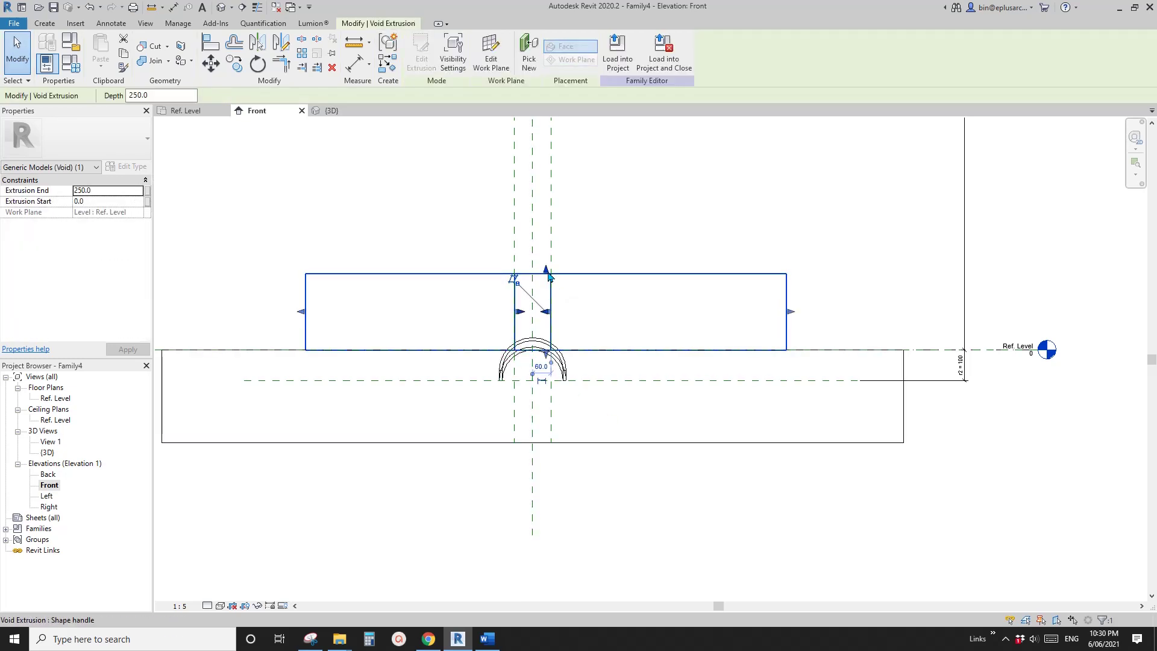
drag(546, 269, 547, 204)
drag(546, 353, 566, 553)
scroll(563, 416, down, 2)
drag(552, 276, 551, 256)
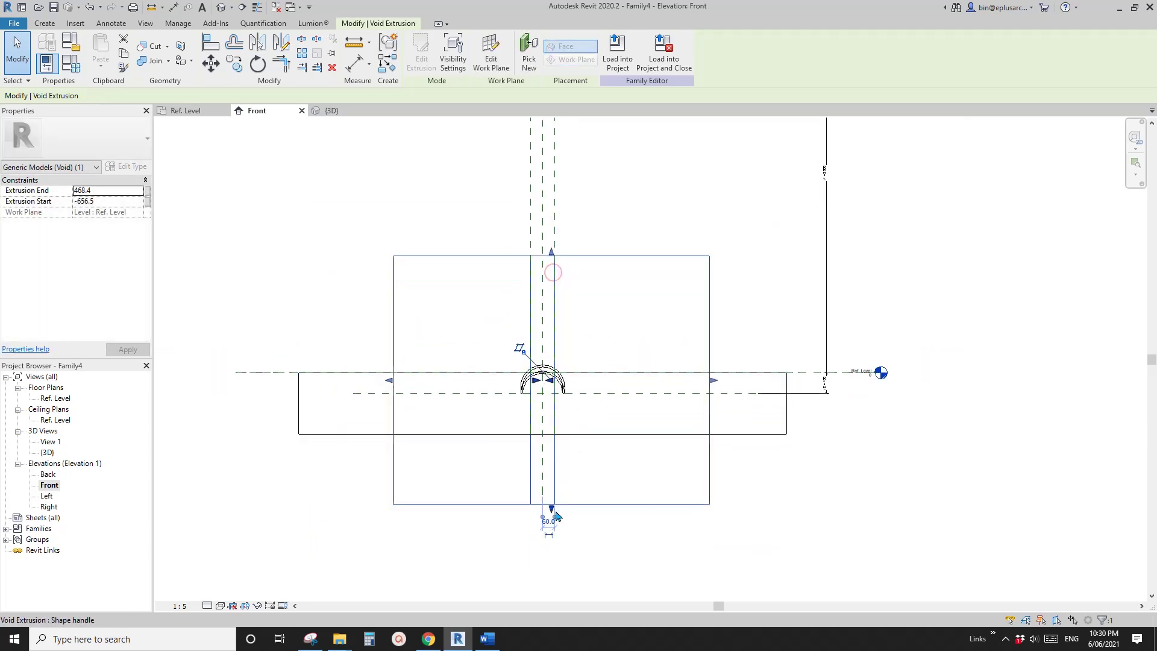
drag(551, 511, 551, 533)
scroll(543, 374, up, 2)
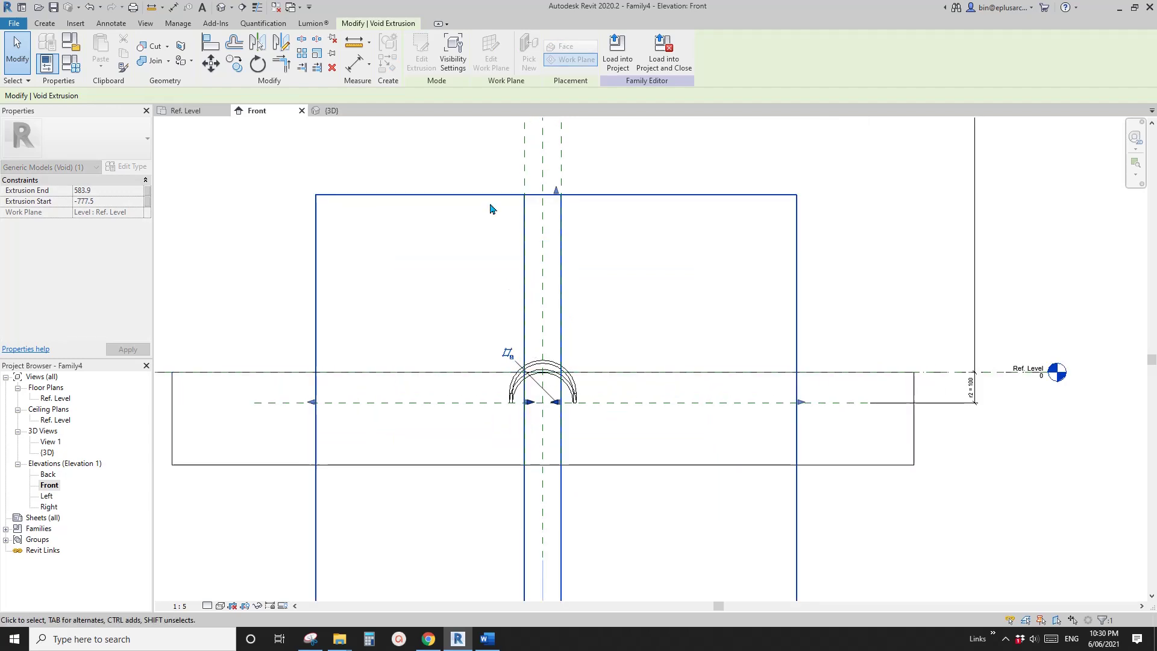
click(490, 209)
- Open the 3D view, set its scale to 1:5 and inspect the cut cover plate from several angles
click(221, 8)
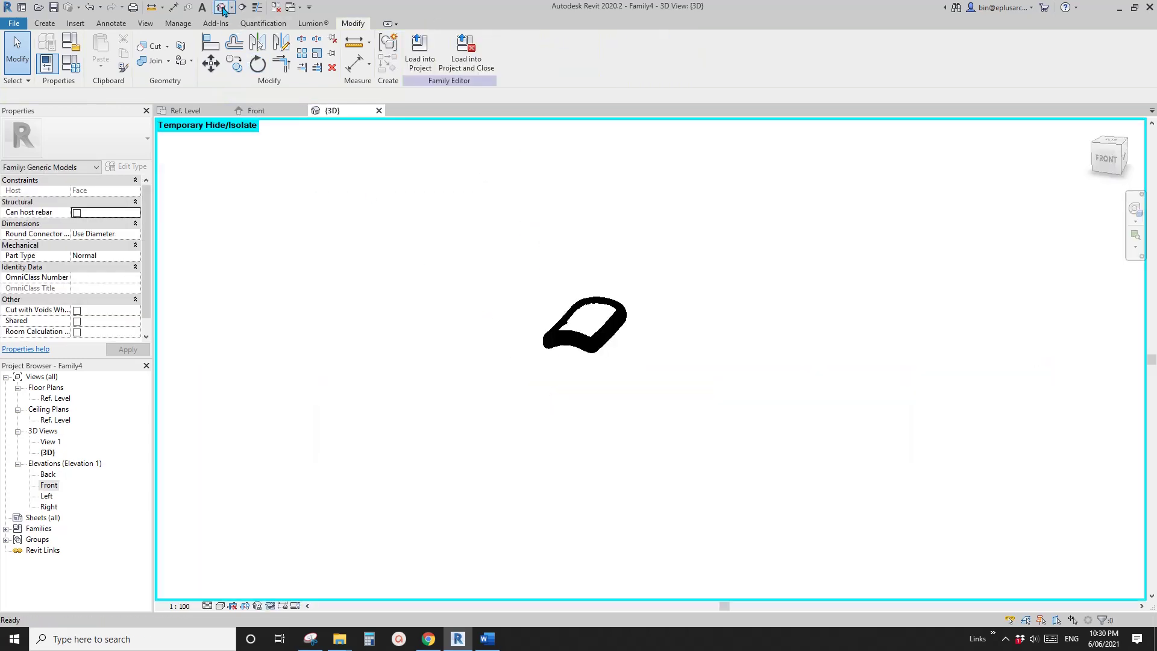
middle_drag(594, 266, 555, 335)
scroll(582, 291, up, 1)
scroll(582, 291, up, 1)
shift+middle_drag(582, 291, 663, 337)
scroll(623, 341, down, 3)
scroll(596, 326, down, 1)
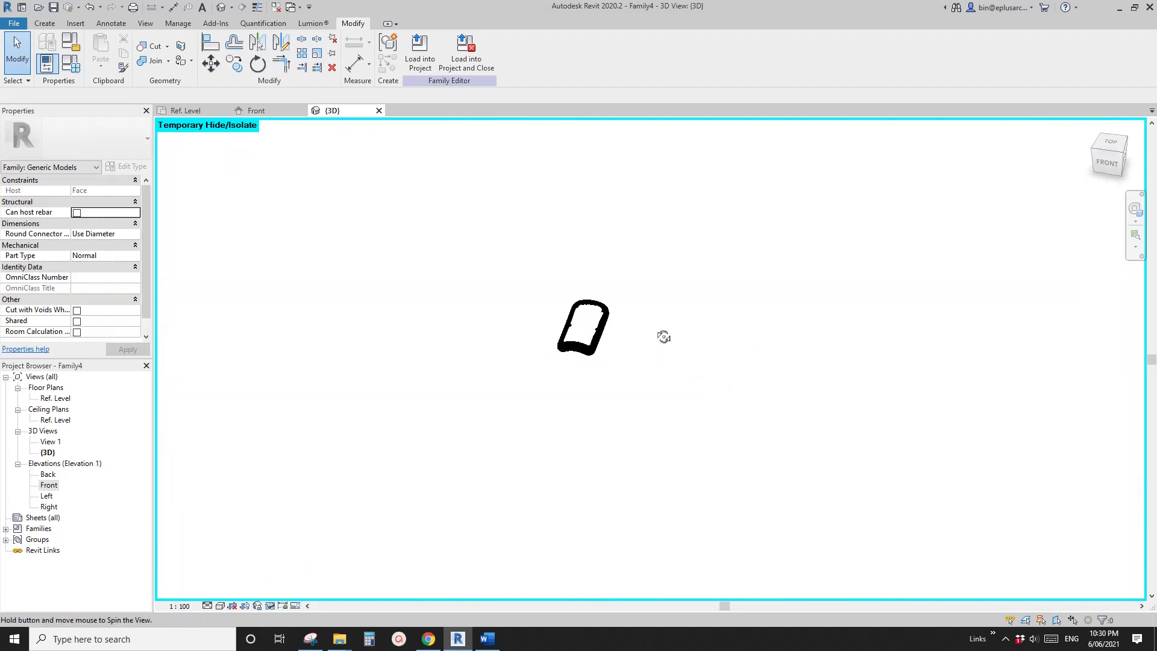
click(193, 607)
click(192, 462)
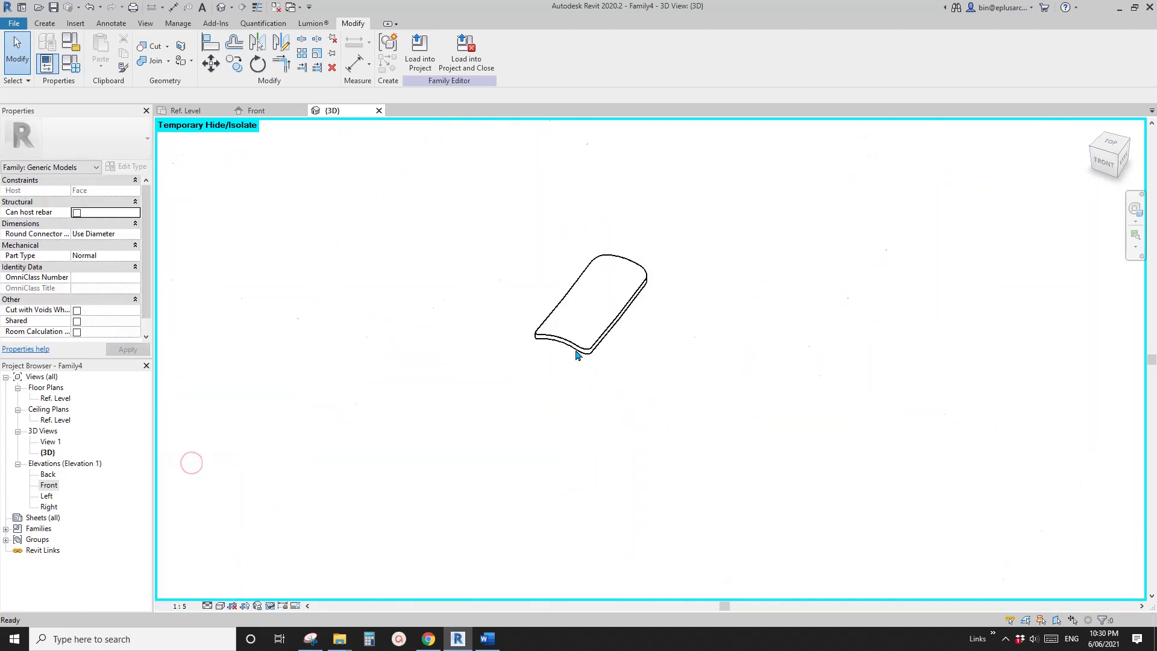
shift+middle_drag(577, 356, 424, 434)
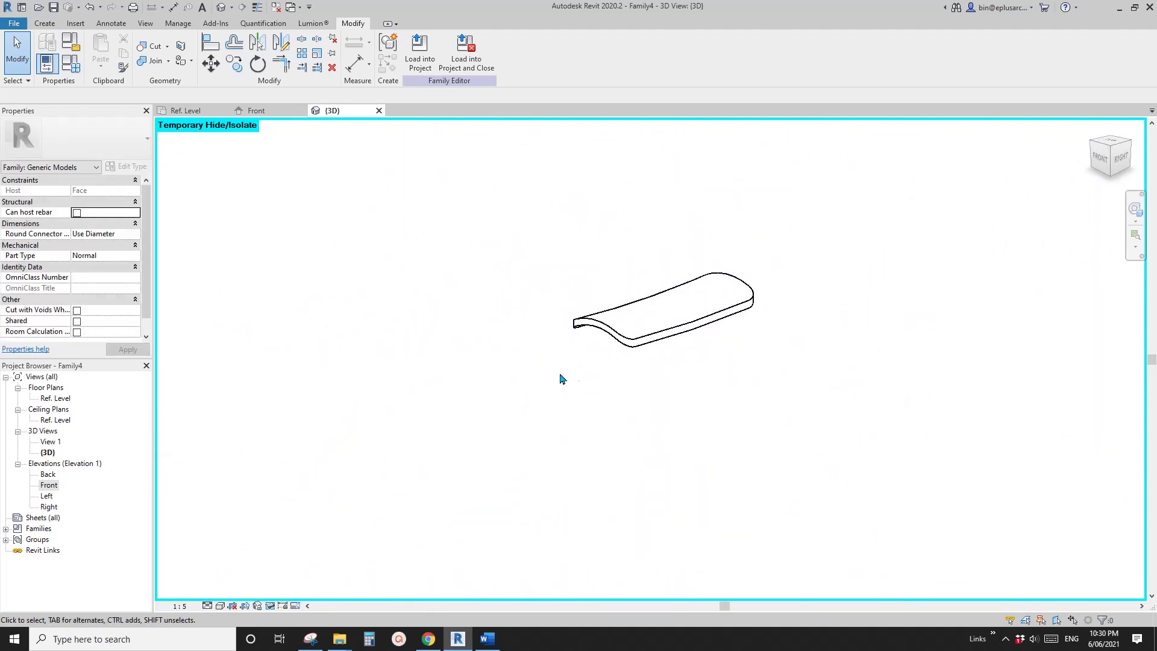
shift+middle_drag(560, 378, 363, 217)
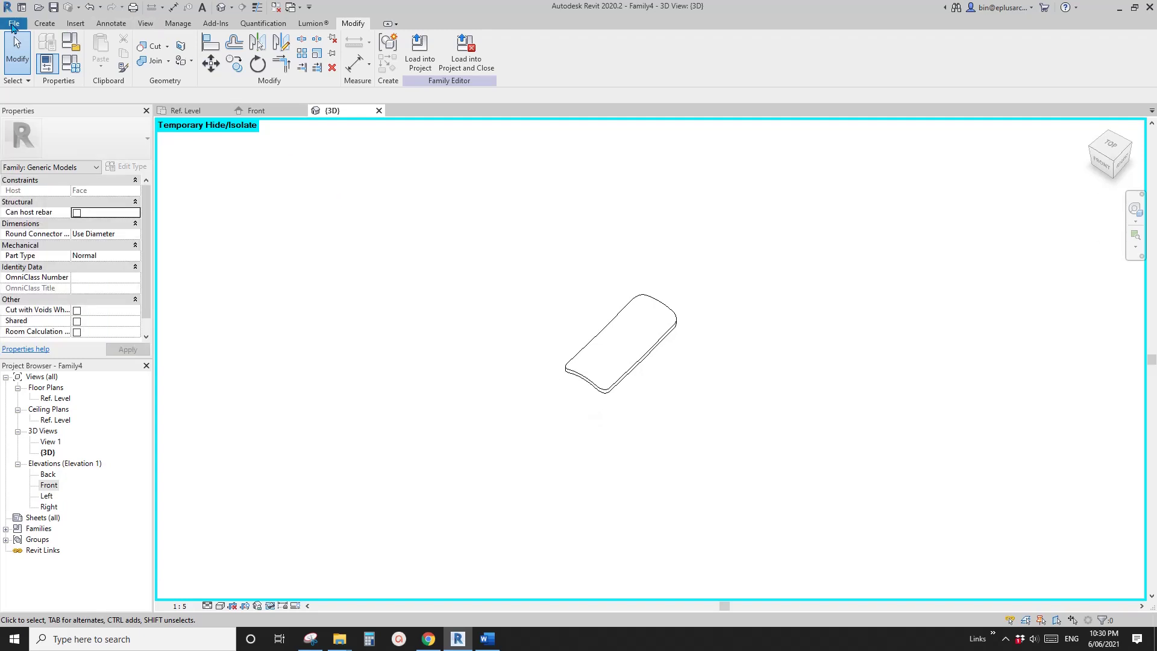
- Create a new family from the Metric Generic Model.rft template
click(13, 23)
mouse_move(48, 69)
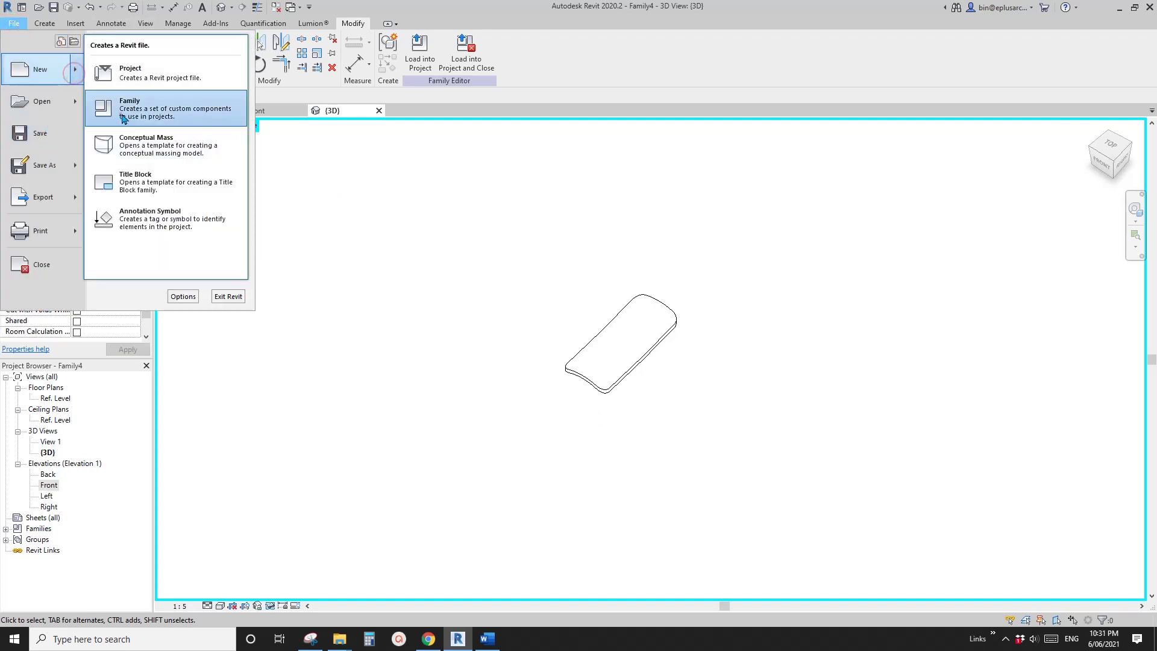
click(122, 118)
click(789, 360)
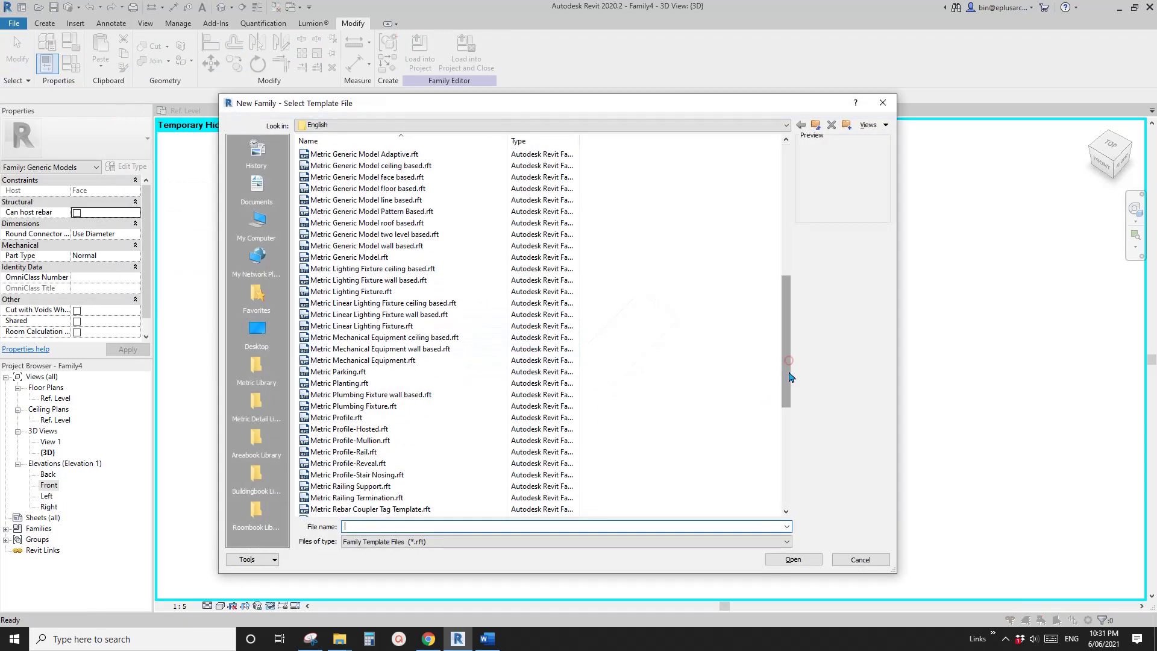
scroll(452, 392, up, 3)
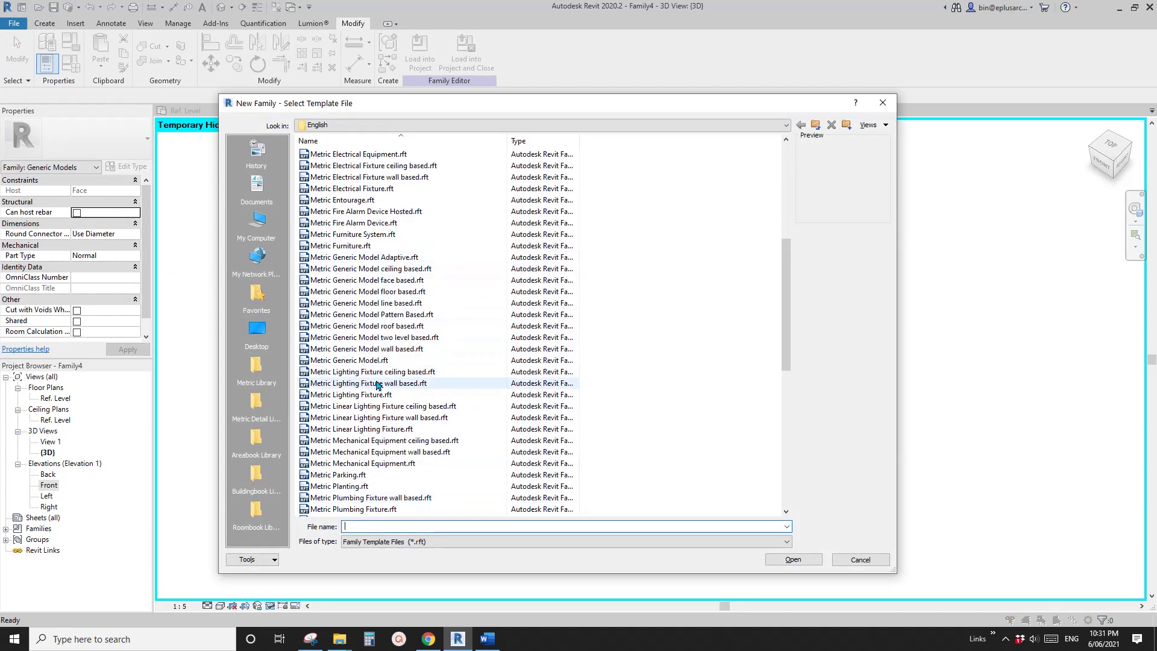
double_click(362, 360)
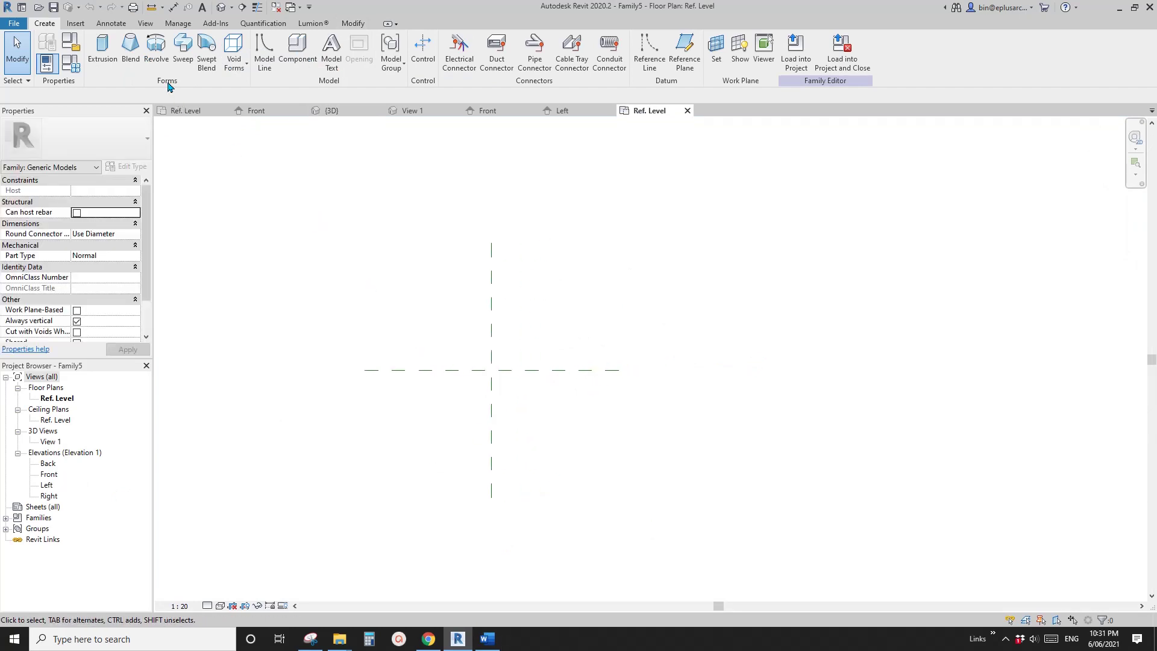
- Start a sweep and sketch a circular path of 3000 mm radius centred on the reference plane intersection, finishing the path
click(184, 57)
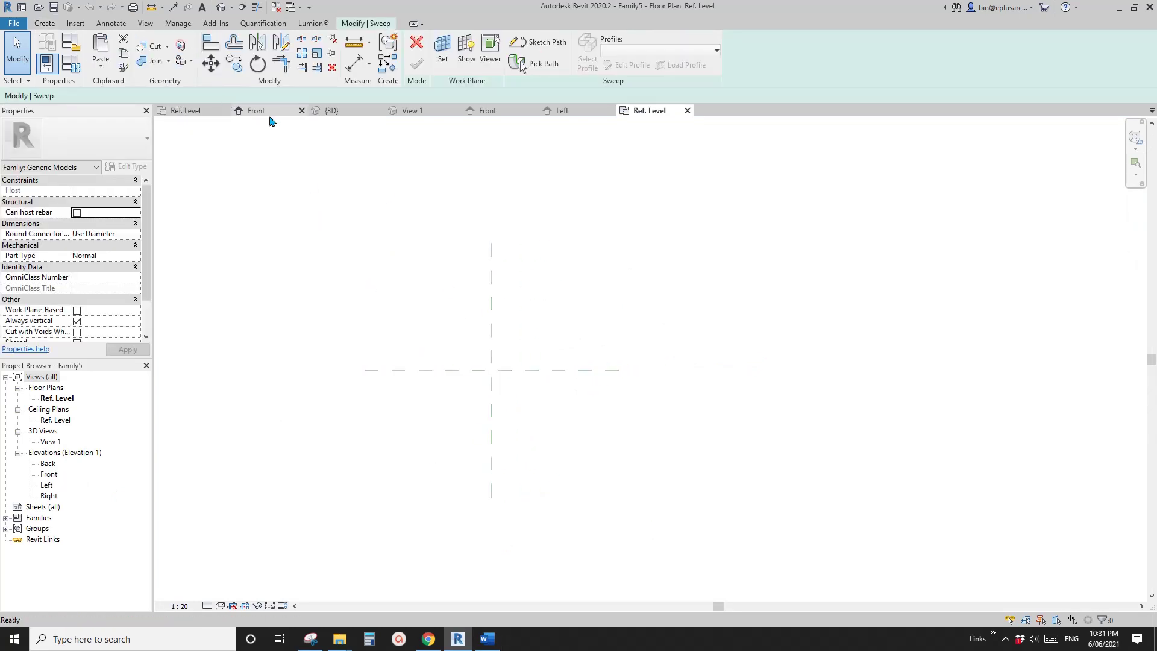
click(542, 48)
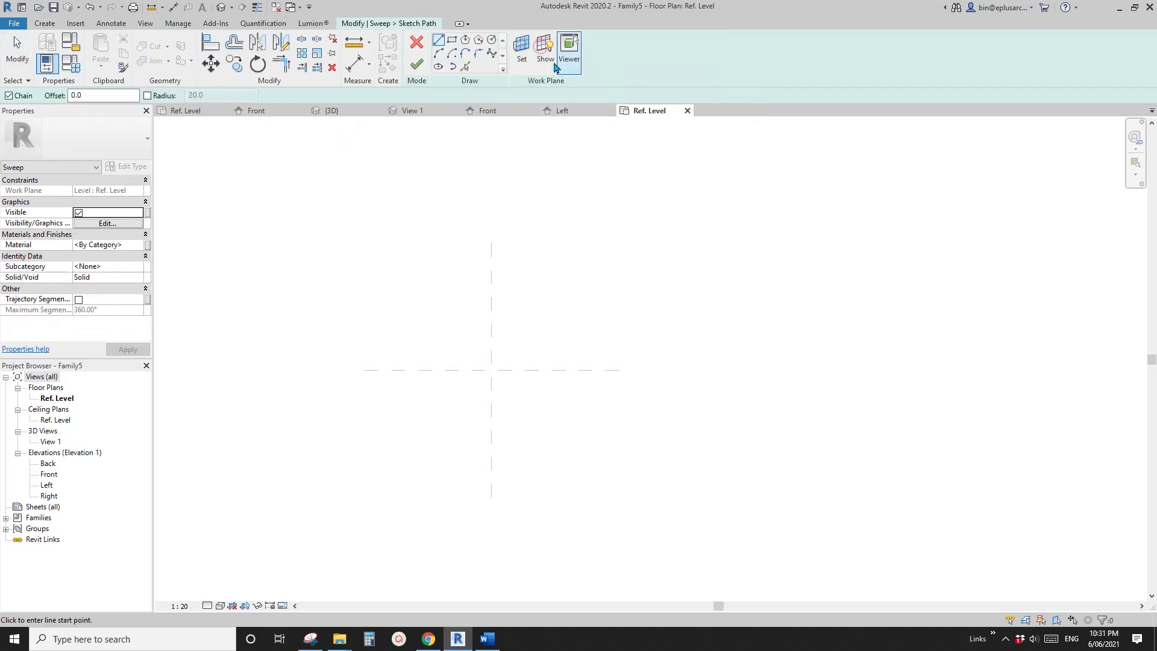
click(491, 41)
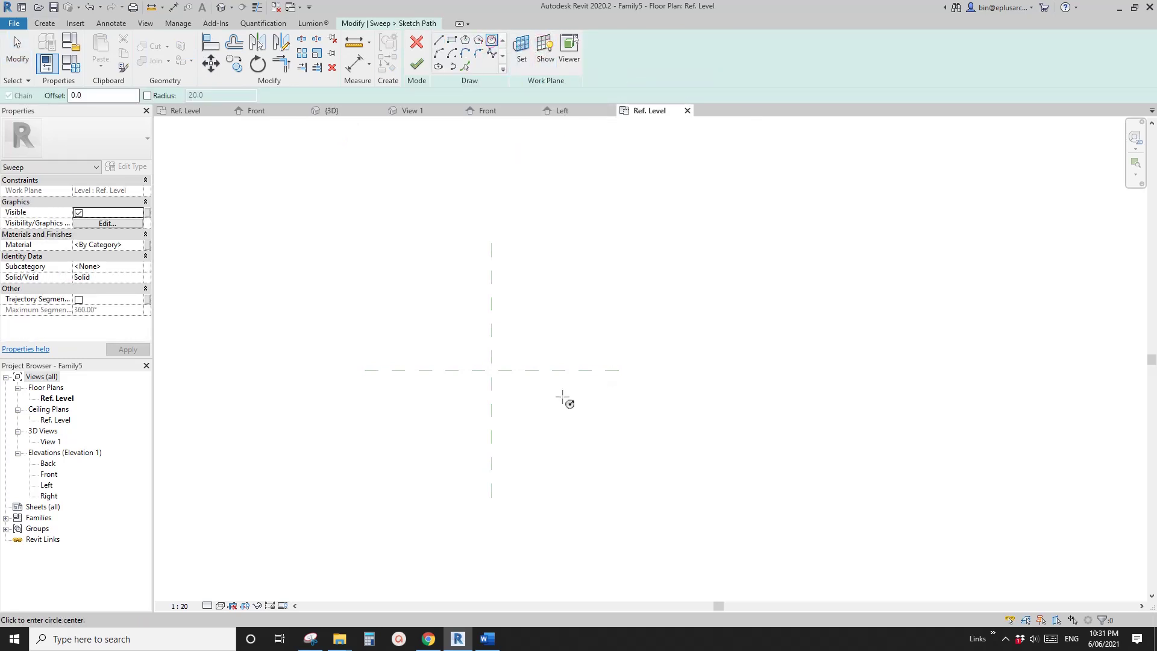
click(491, 370)
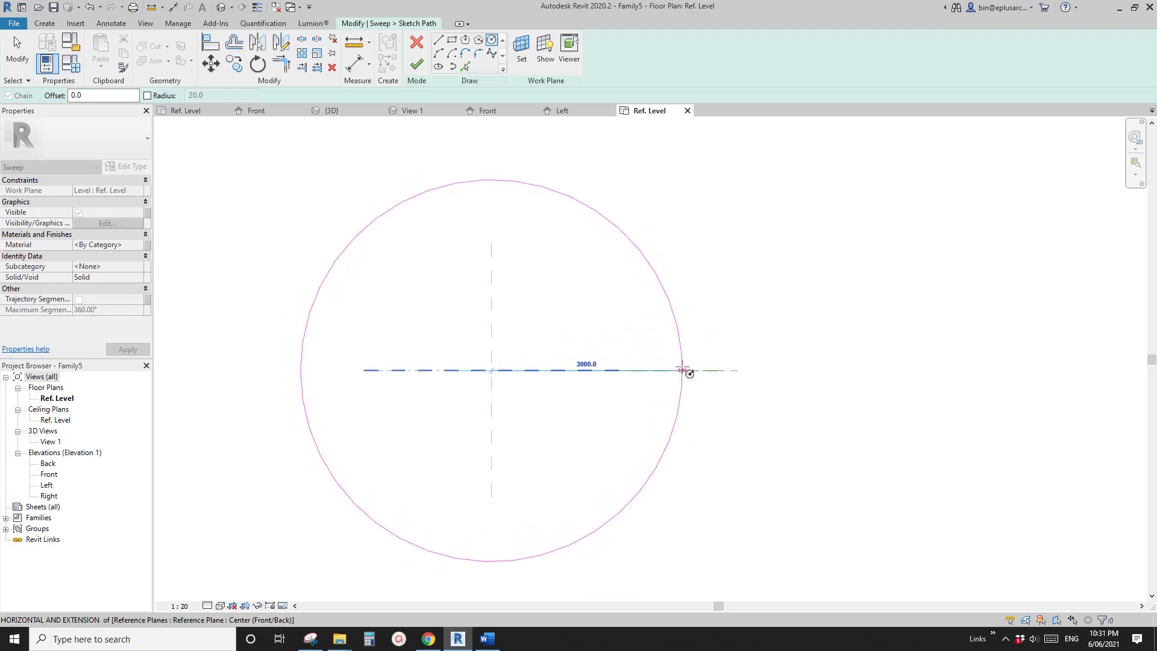
click(682, 370)
middle_drag(534, 370, 542, 373)
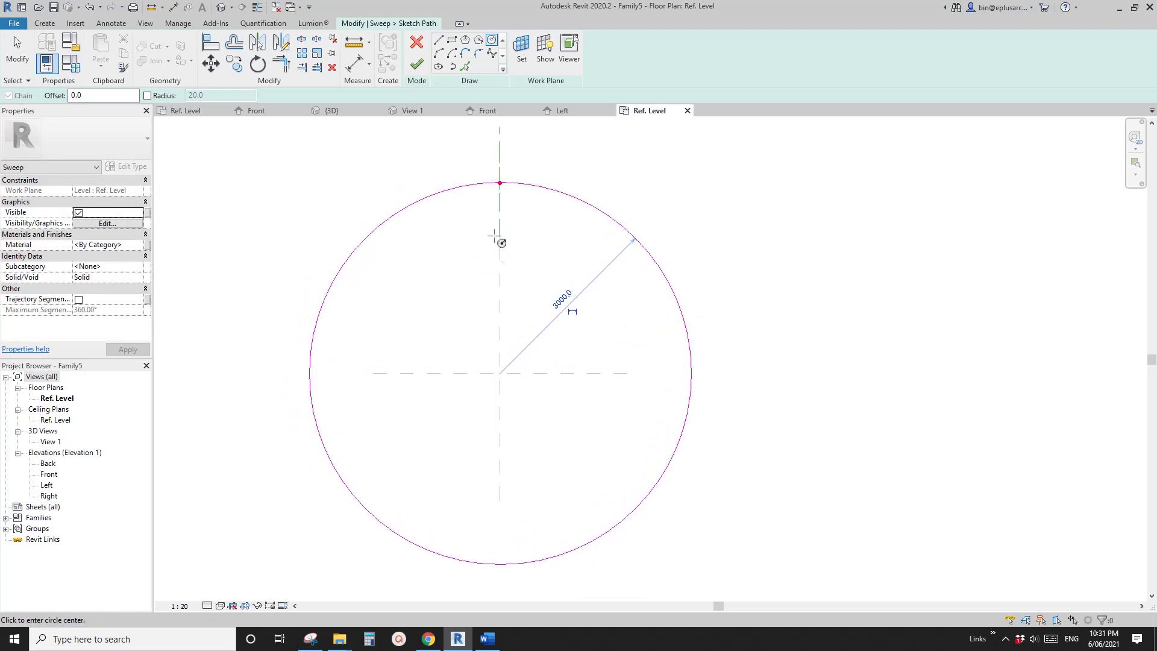
click(416, 65)
- Sketch a circular sweep profile of 150 mm radius centred on the path in 3D View 1 and finish the profile
click(620, 66)
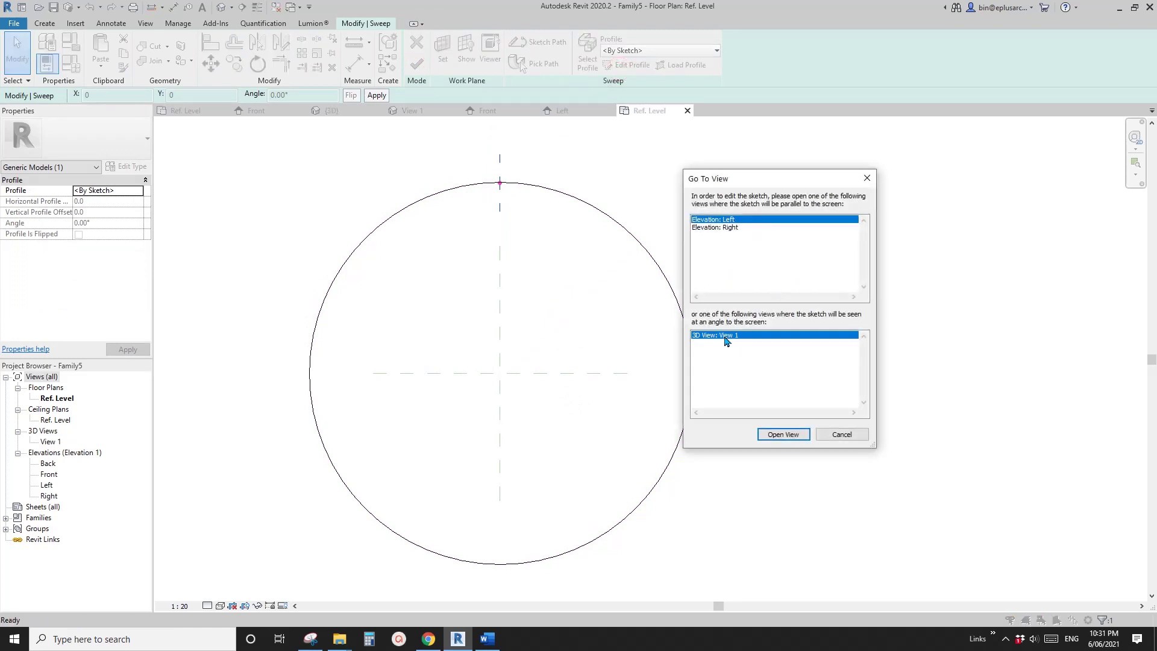
click(786, 439)
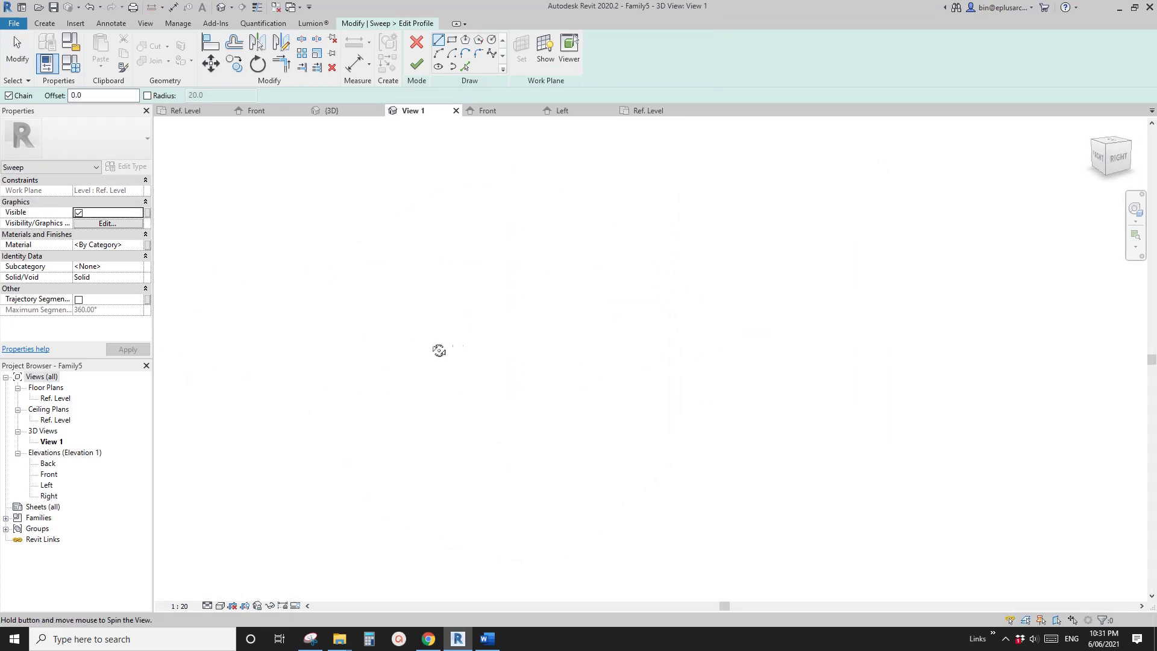
scroll(536, 305, up, 3)
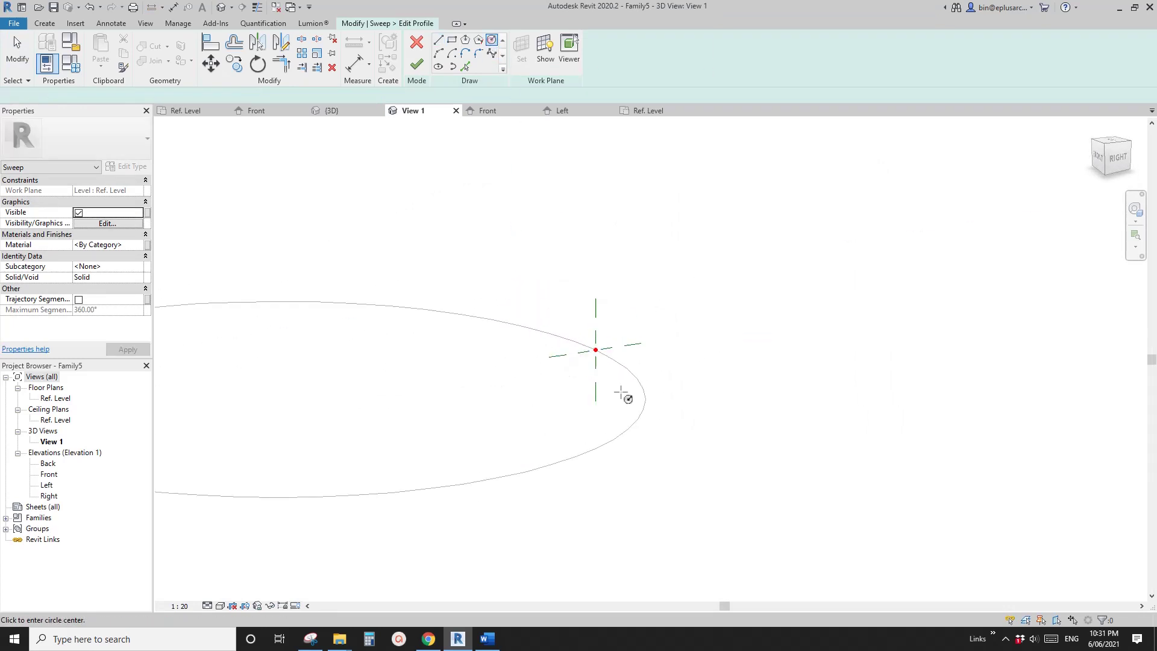
scroll(622, 395, up, 2)
click(581, 328)
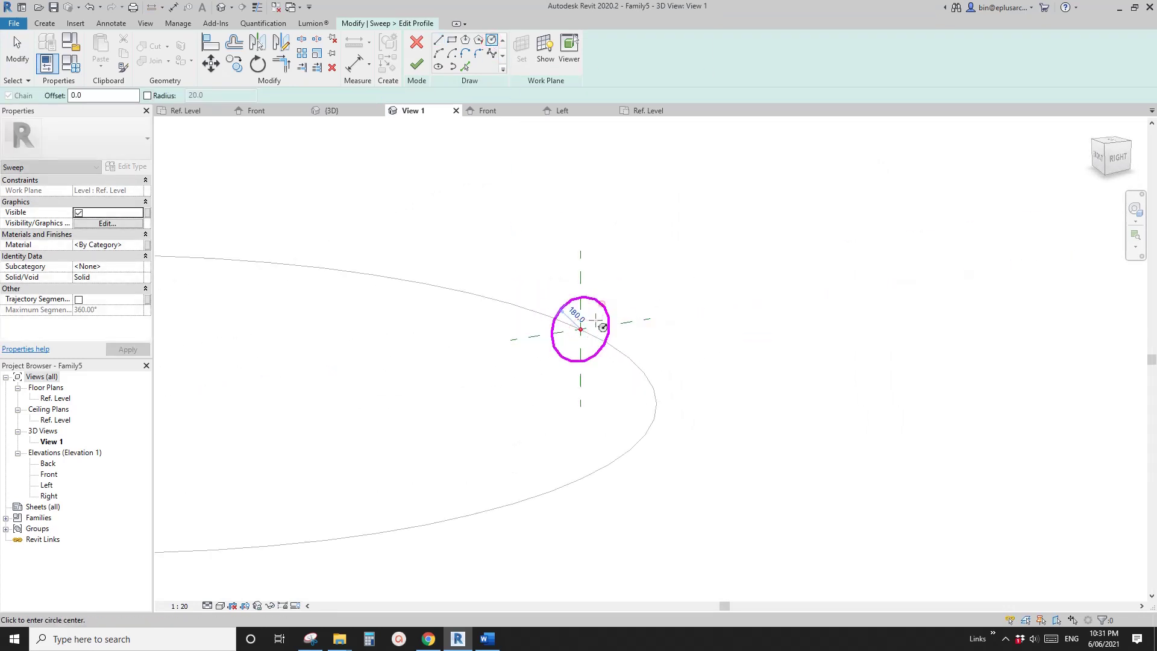
text(15)
key(Return)
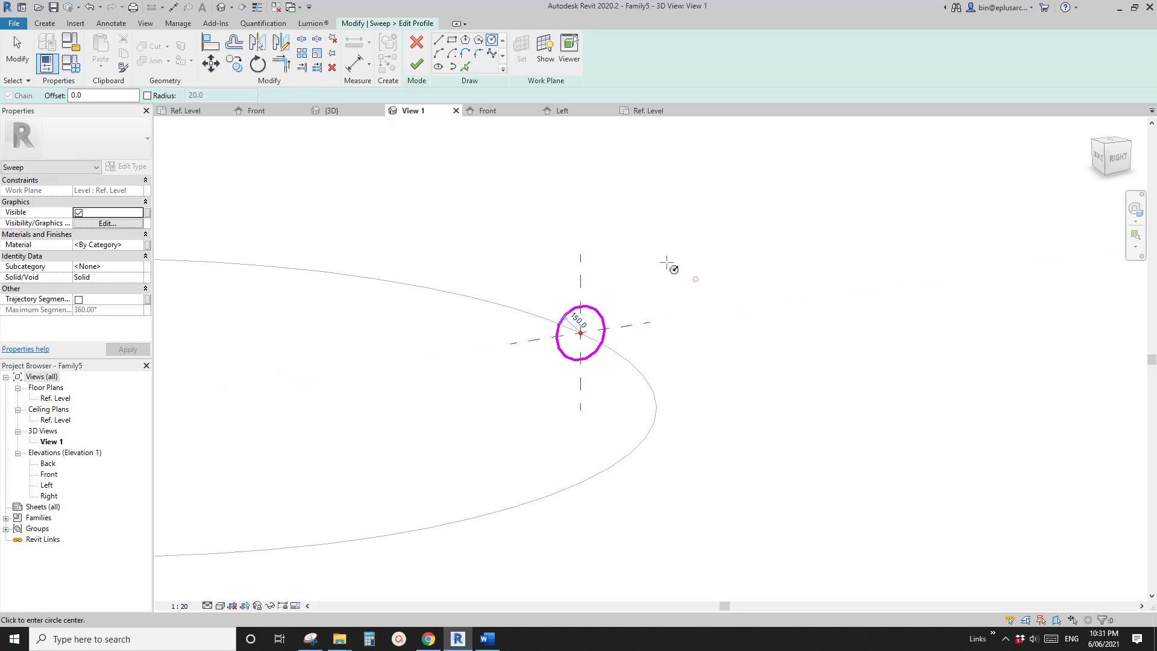
key(Escape)
key(Escape)
click(417, 64)
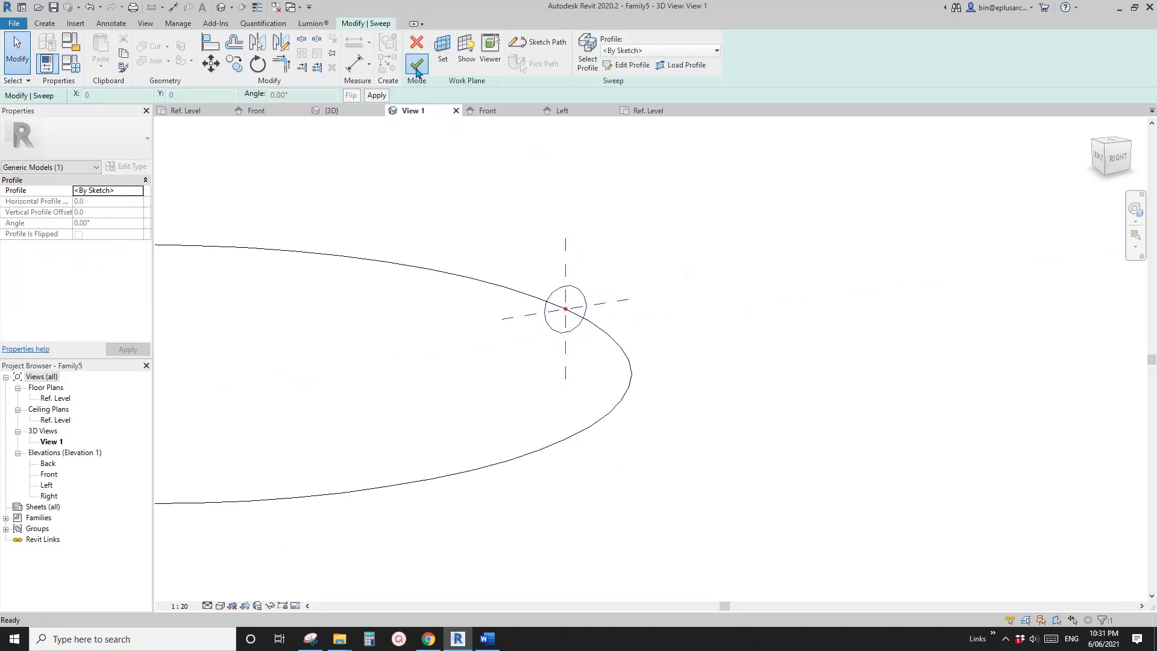
- Finish the ring-shaped sweep and display the 3D view as Shaded
click(417, 65)
scroll(610, 209, down, 4)
key(s)
key(d)
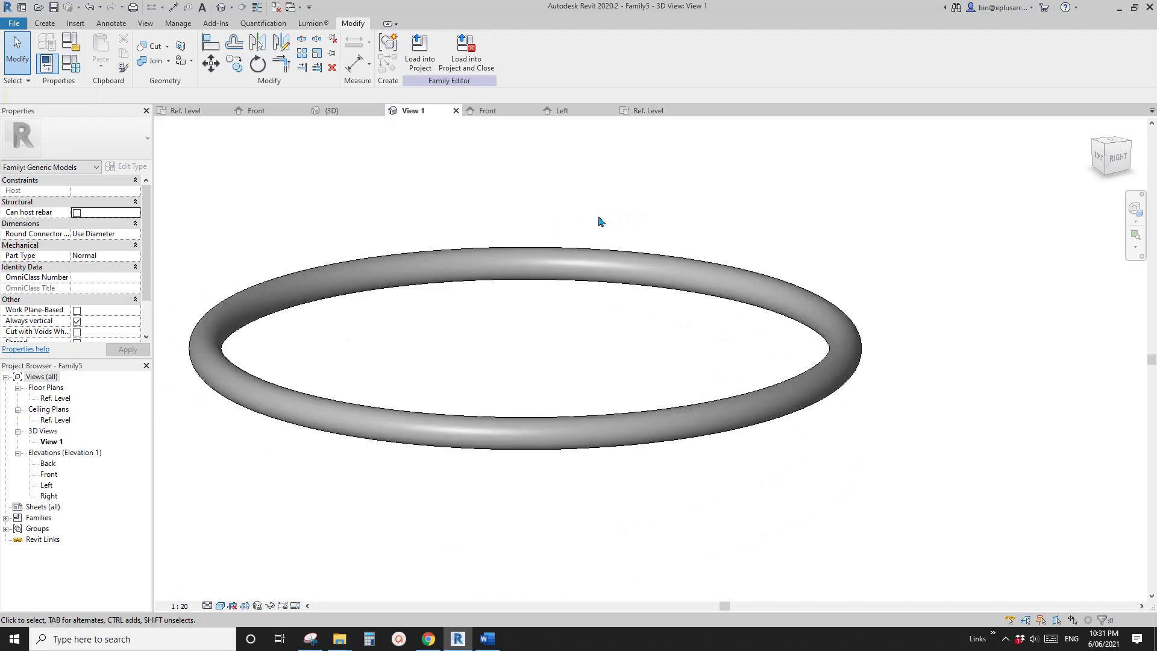
- Close the inactive views, switch to the cover plate family and load it into the new ring family
click(276, 7)
click(206, 108)
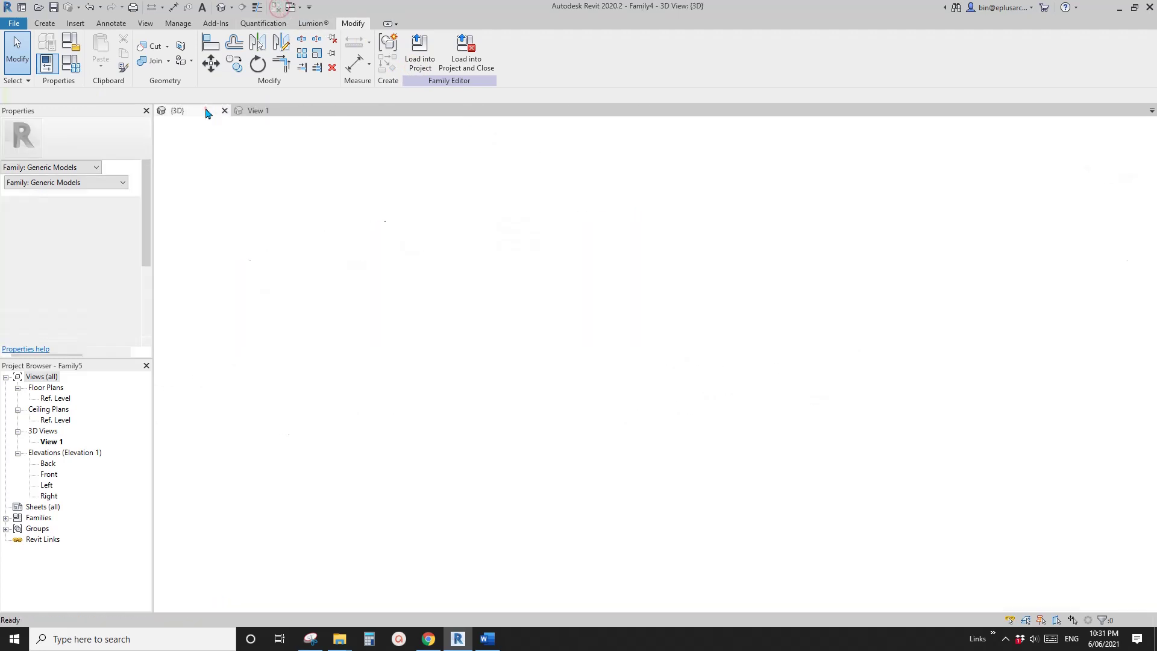
click(429, 56)
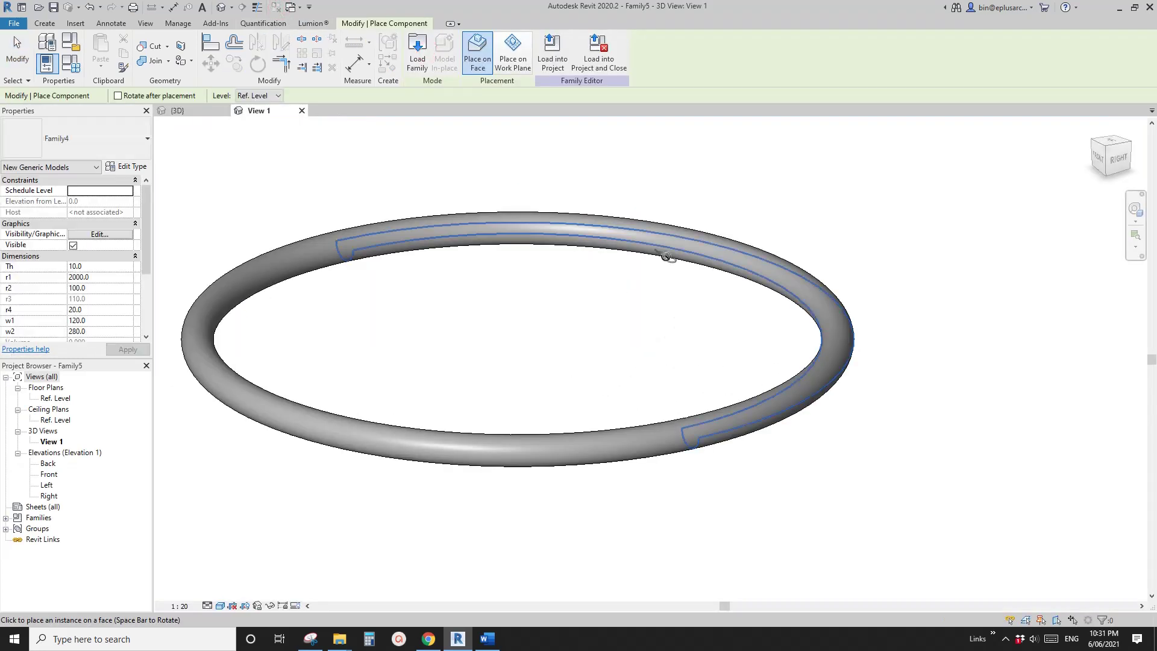
- Place one instance of the Family4 cover plate on the curved inner face of the ring sweep
scroll(640, 277, up, 4)
scroll(672, 268, up, 1)
shift+middle_drag(672, 268, 735, 265)
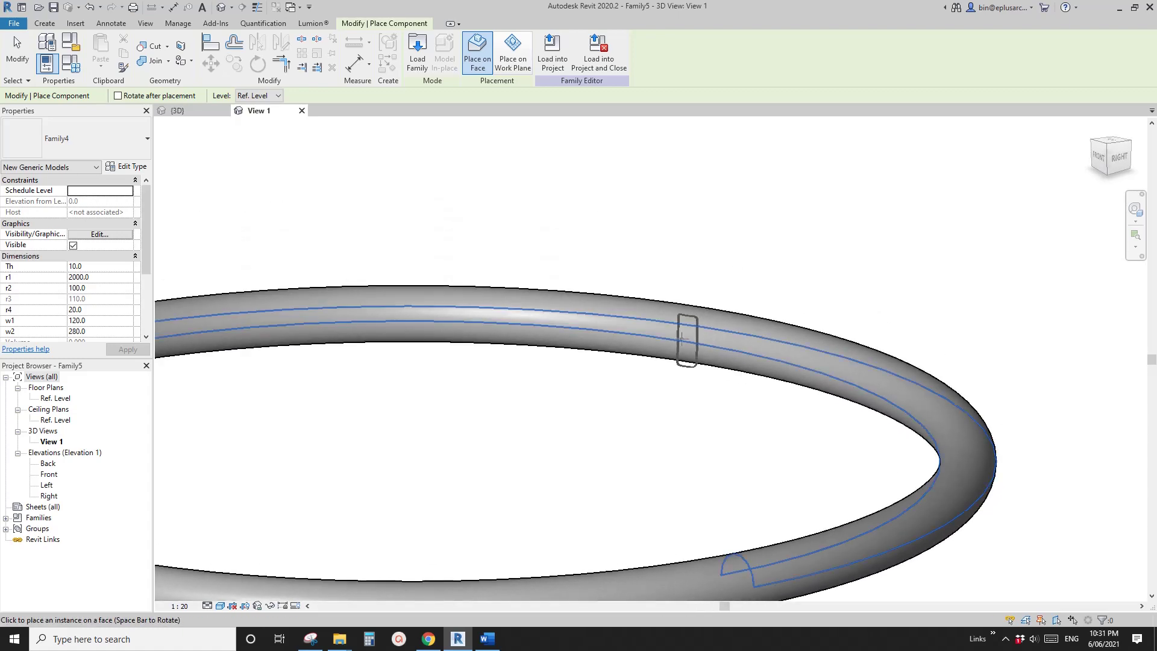
scroll(660, 341, down, 1)
middle_drag(660, 341, 710, 290)
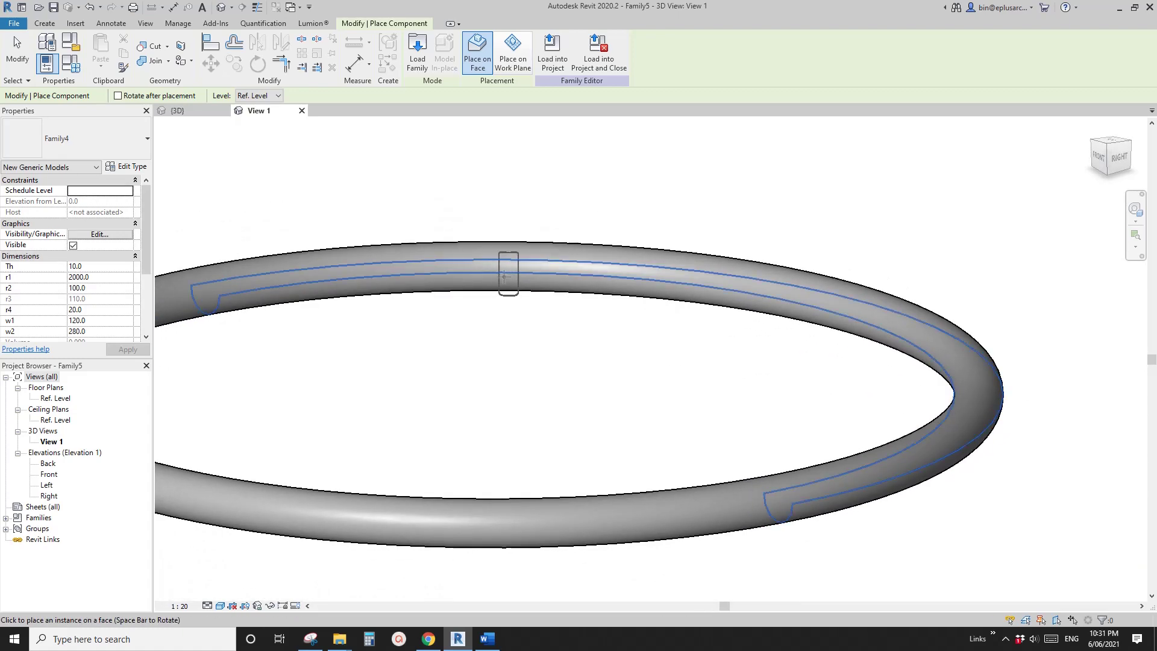
middle_drag(464, 289, 648, 273)
shift+middle_drag(648, 273, 649, 266)
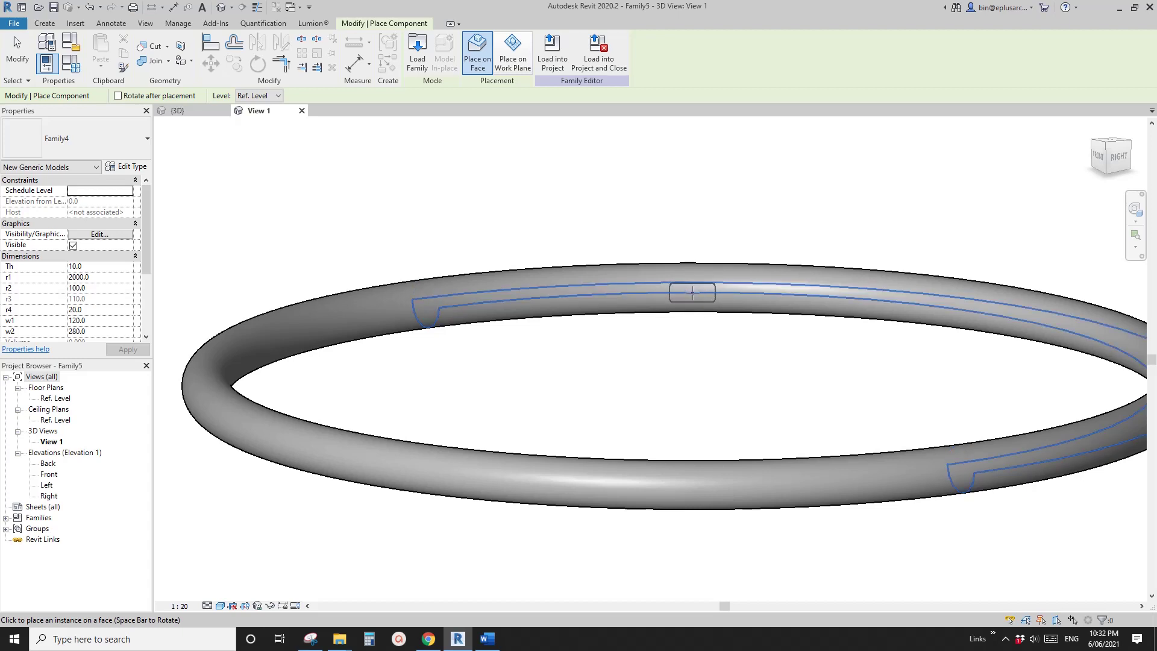
key(Escape)
click(696, 291)
- Inspect how the placed cover plate fits the ring surface and review its dimension parameters
middle_drag(778, 446, 656, 467)
scroll(658, 361, up, 5)
click(754, 225)
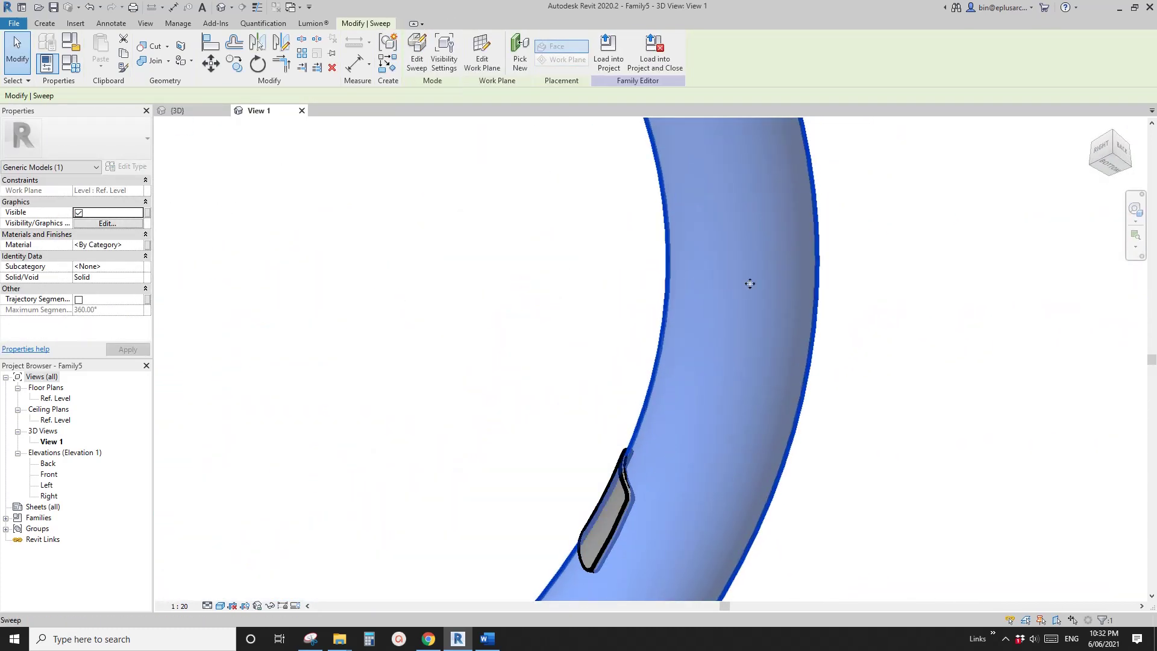
middle_drag(726, 325, 193, 277)
click(637, 483)
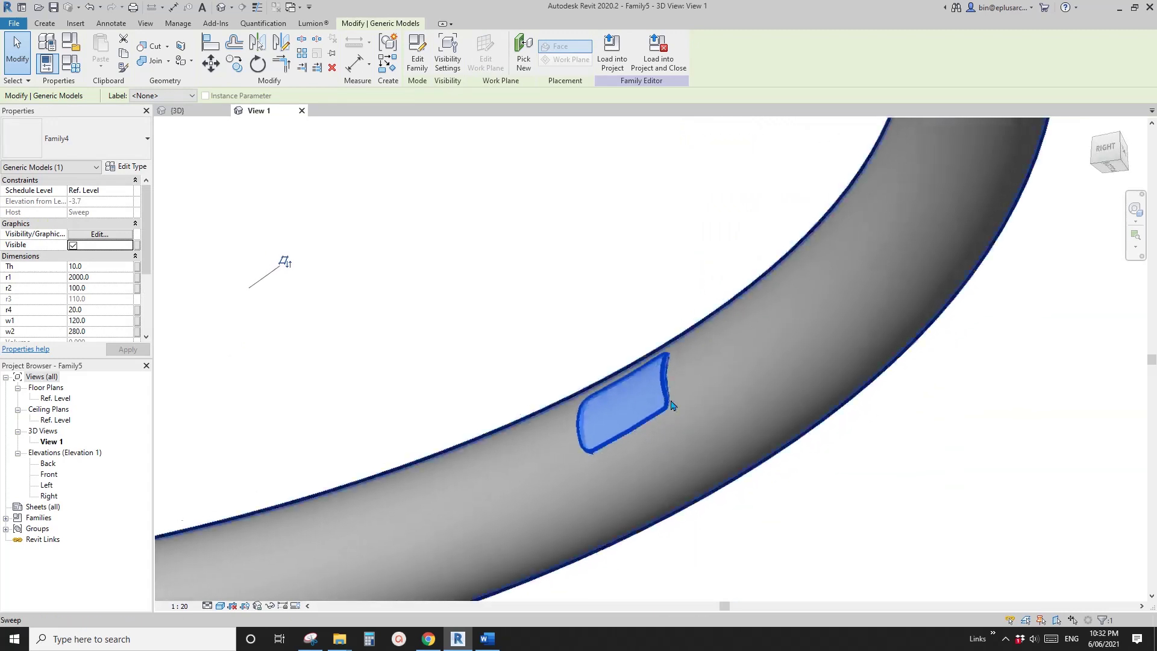
scroll(51, 283, down, 3)
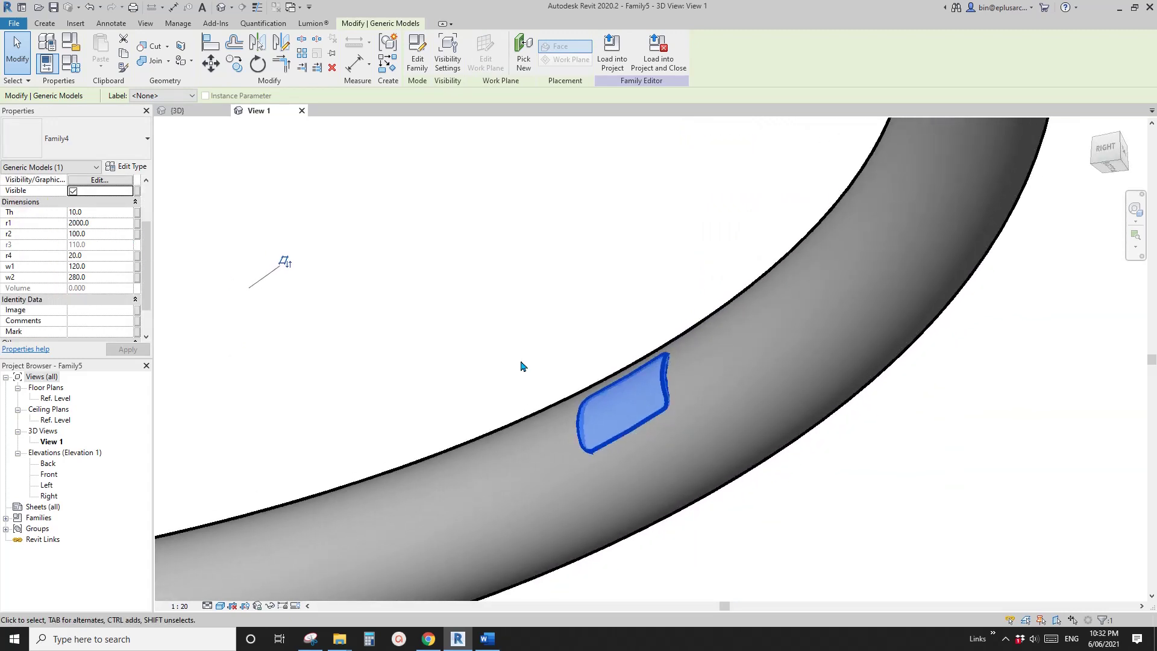
scroll(729, 467, up, 2)
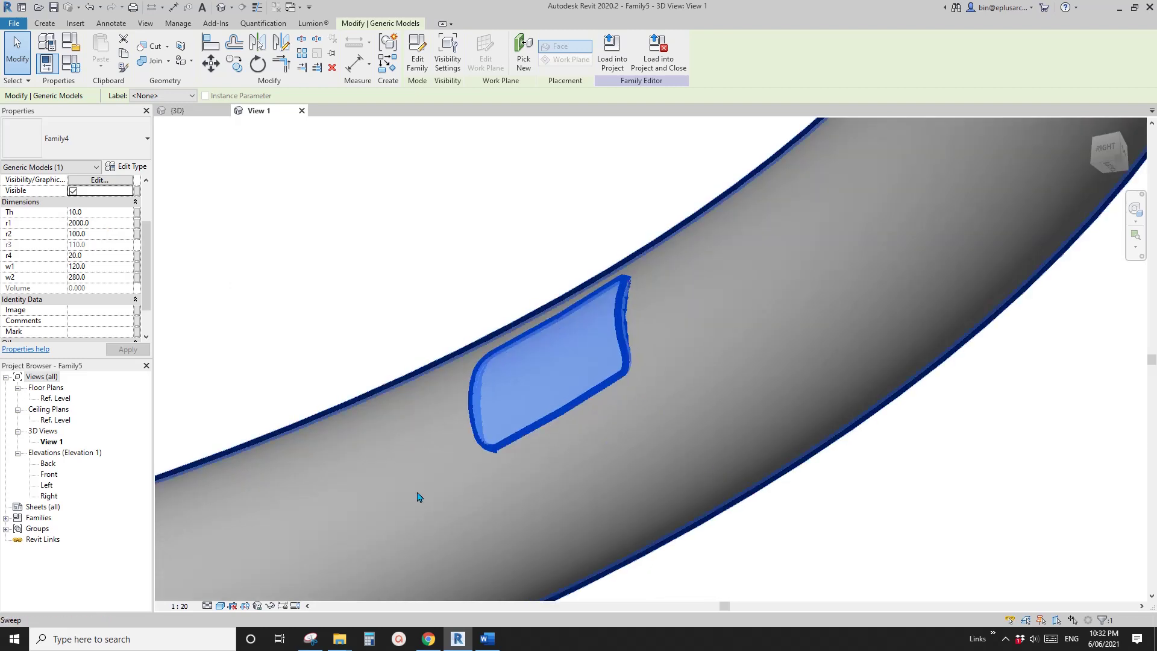
- Turn on thin line display to show the cover plate's edges clearly against the ring
key(Escape)
scroll(609, 349, up, 3)
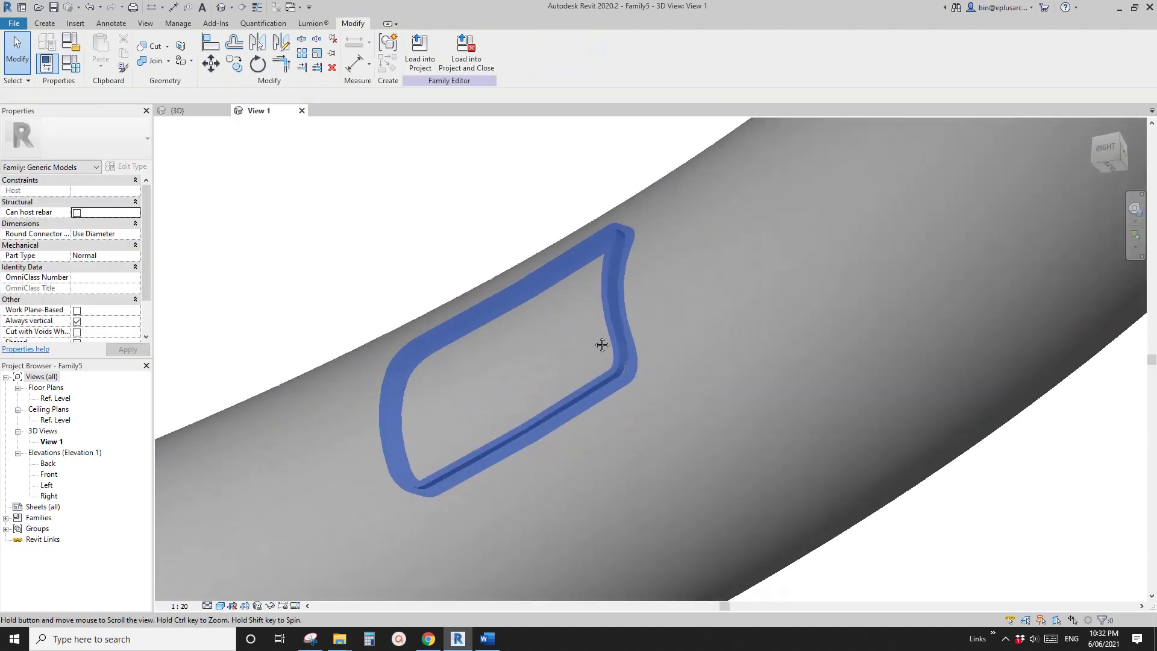
key(l)
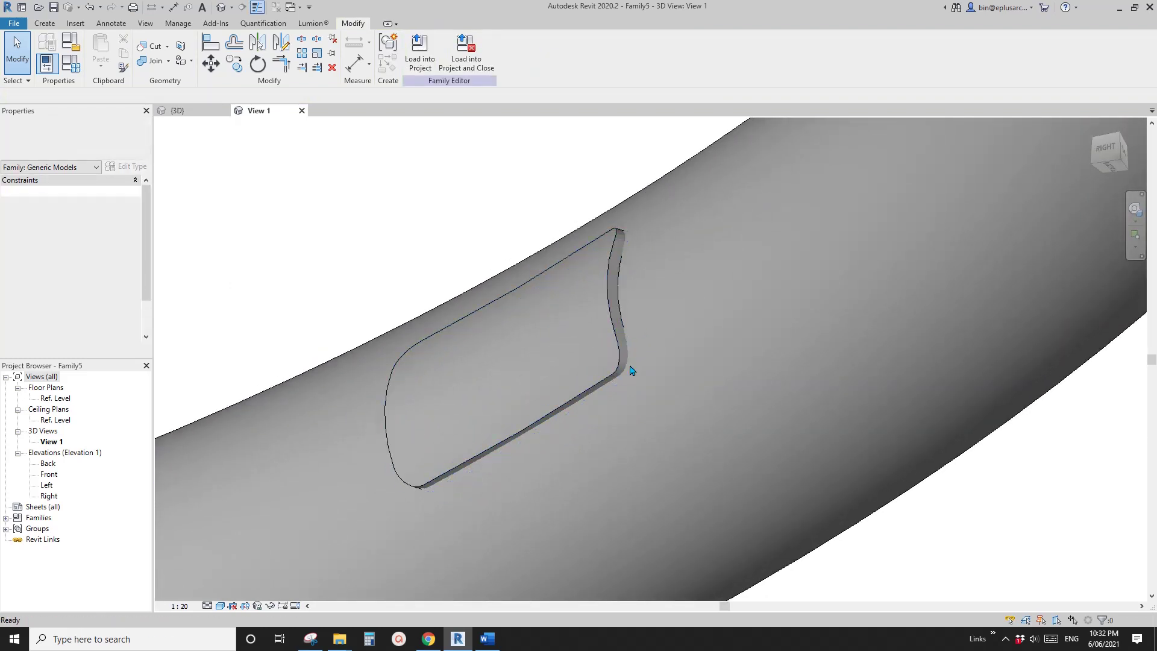
click(583, 336)
scroll(583, 335, down, 1)
key(Escape)
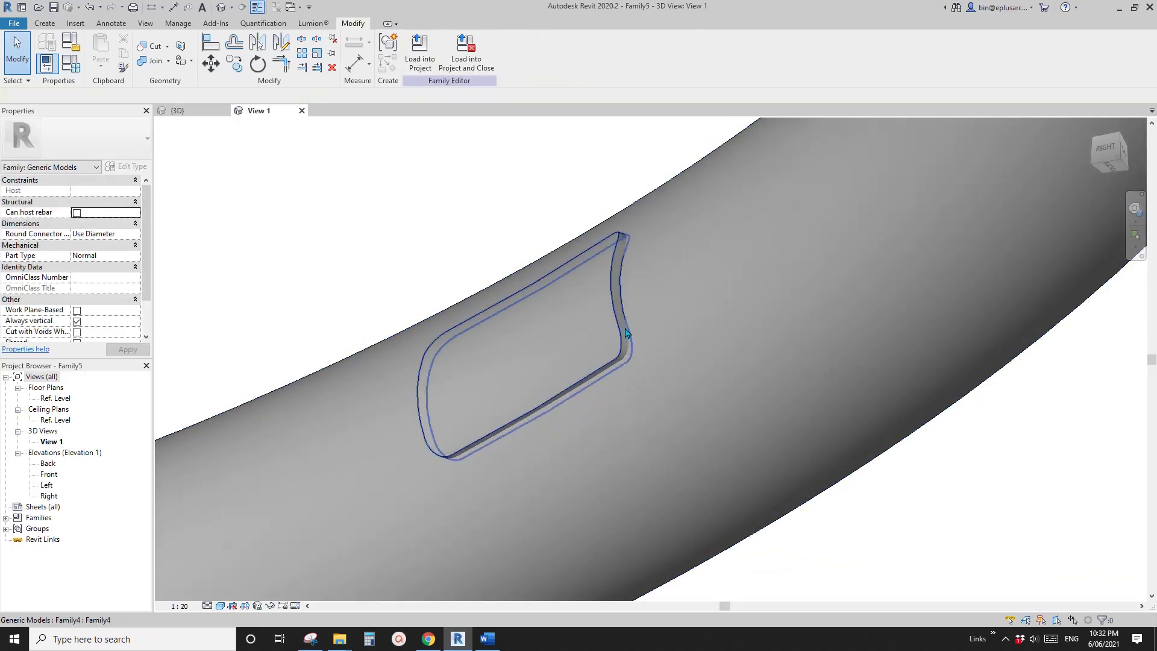
- Set the placed cover plate's r1 to 3000 and its r2 to 150 to match the ring
click(593, 330)
click(584, 321)
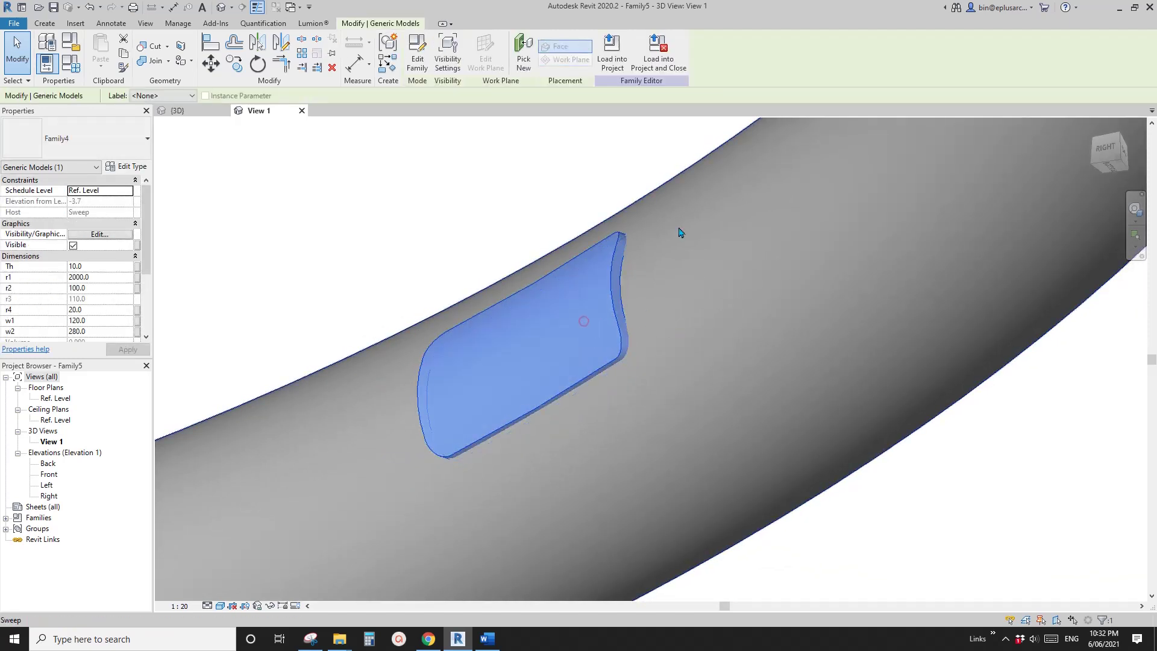
click(585, 313)
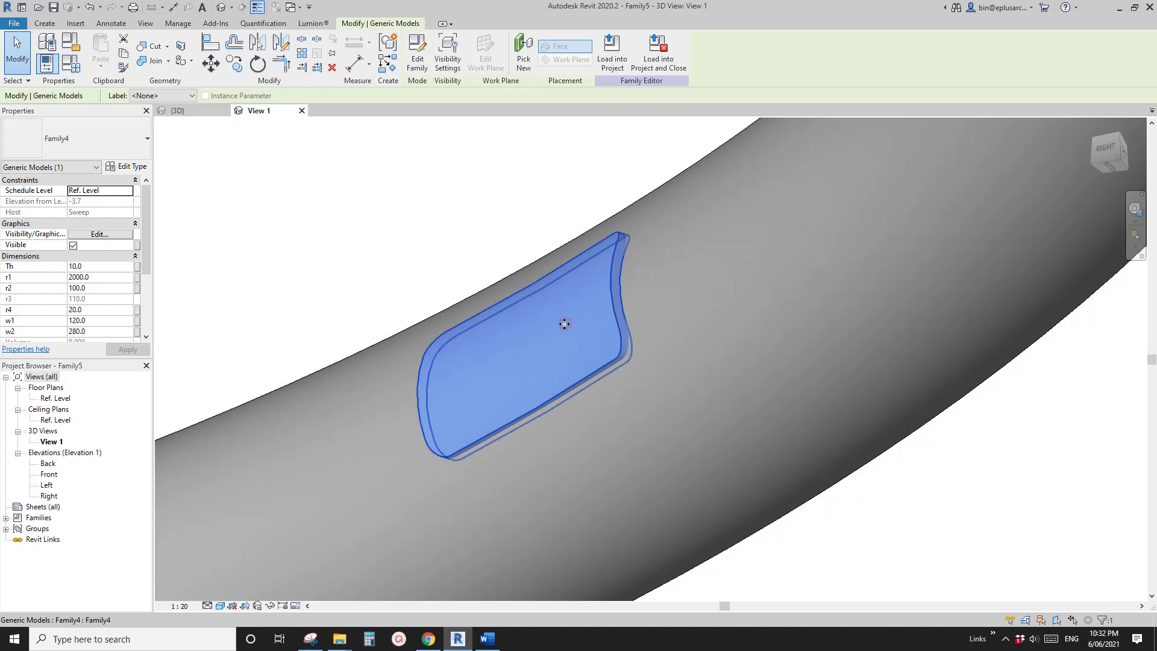
click(101, 278)
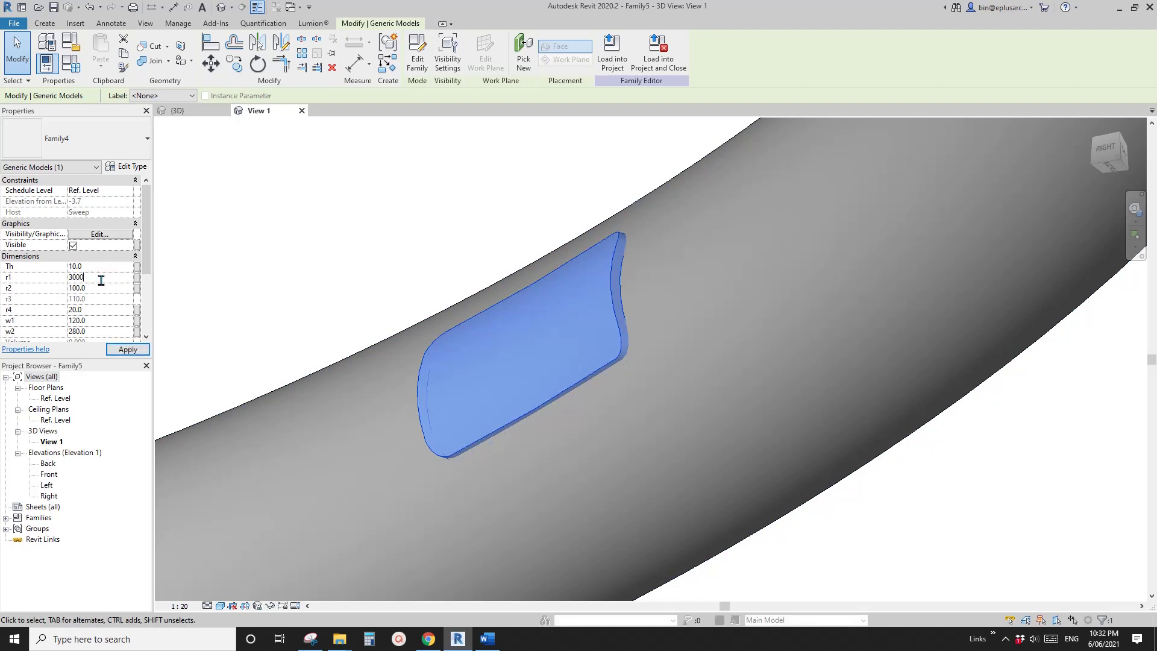
text(3000)
click(572, 300)
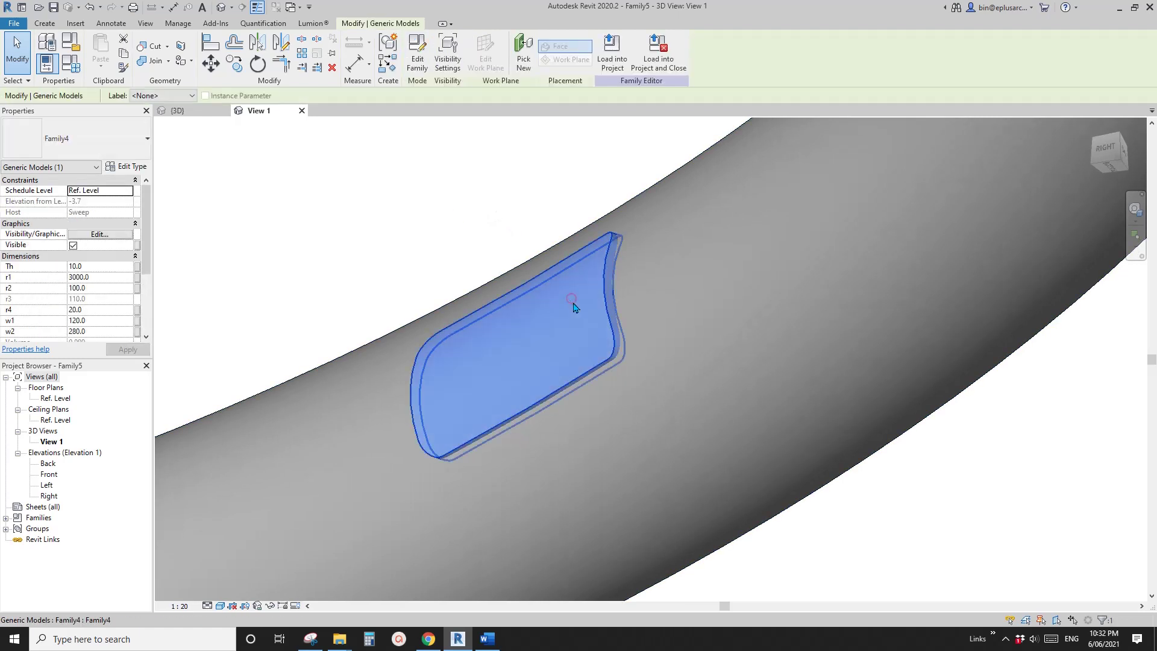
click(99, 290)
text(1)
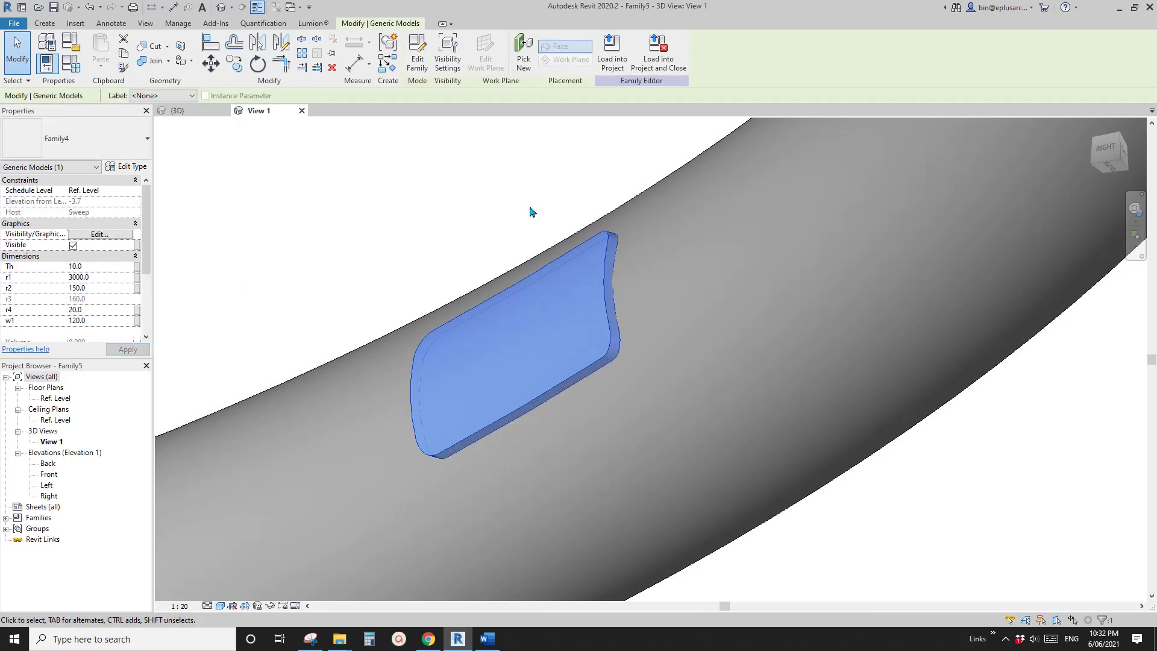
click(532, 210)
- Examine the resized cover plate's fit against the ring surface from several angles and review its instance dimensions
click(603, 300)
shift+middle_drag(585, 322, 626, 155)
scroll(631, 250, down, 2)
key(Escape)
click(601, 295)
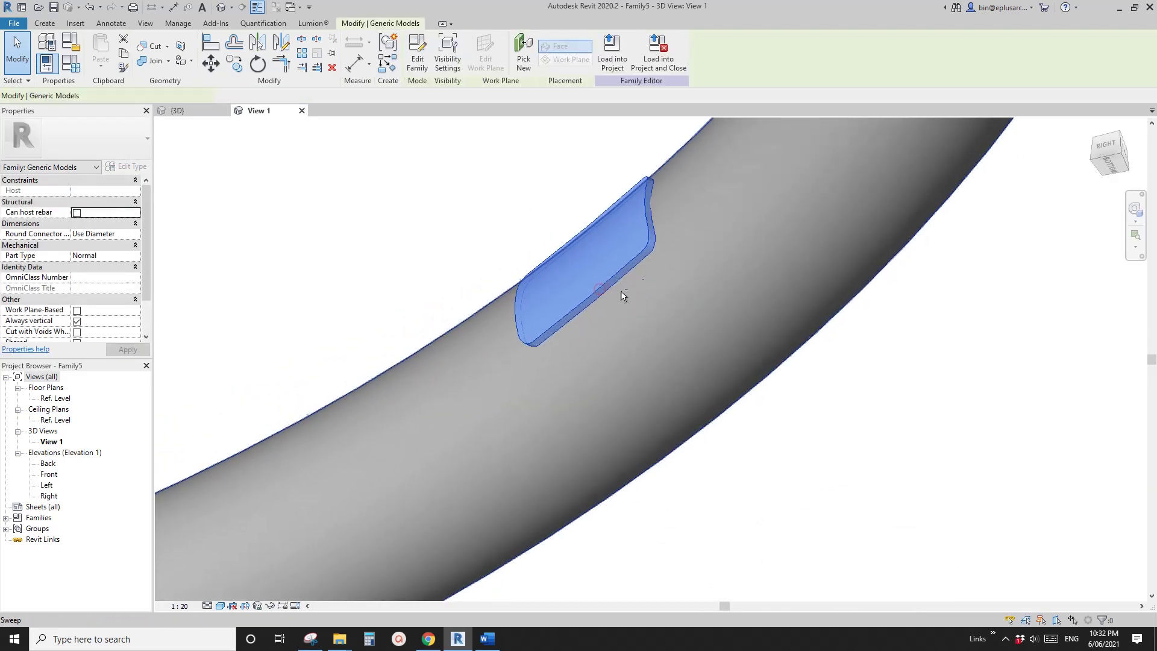
shift+middle_drag(622, 294, 645, 186)
scroll(585, 230, up, 2)
middle_drag(585, 230, 588, 323)
scroll(588, 323, up, 1)
key(Escape)
click(481, 356)
middle_drag(491, 365, 520, 361)
scroll(83, 310, down, 1)
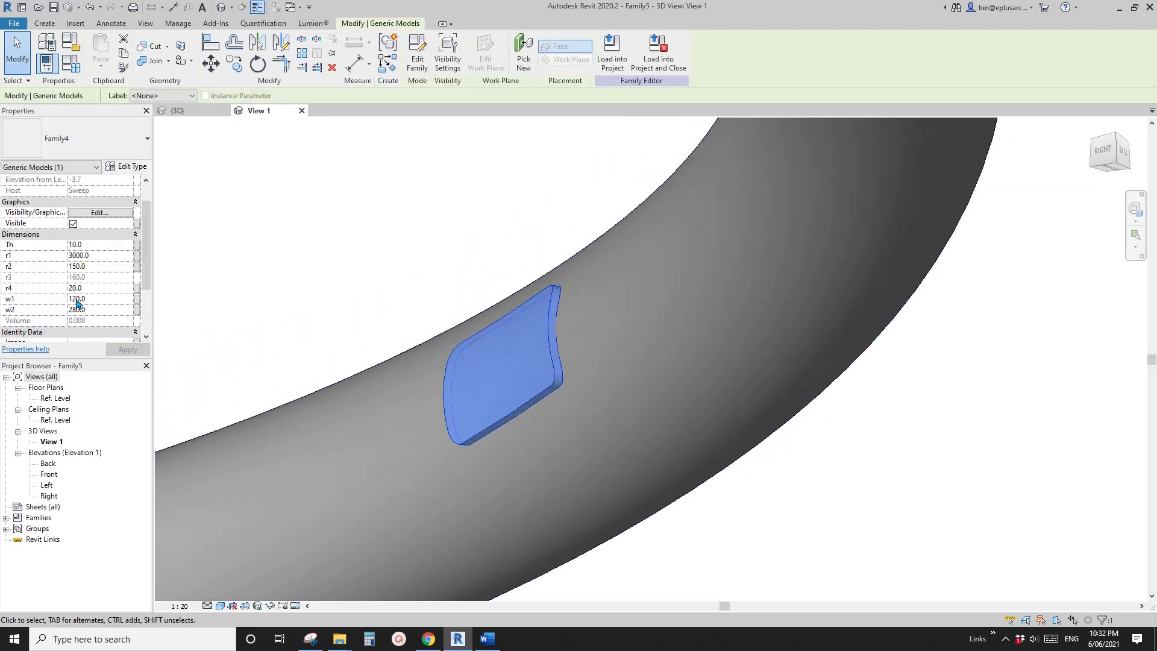
- Set the placed cover plate's thickness Th to 5 and its corner radius r4 to 50
click(100, 246)
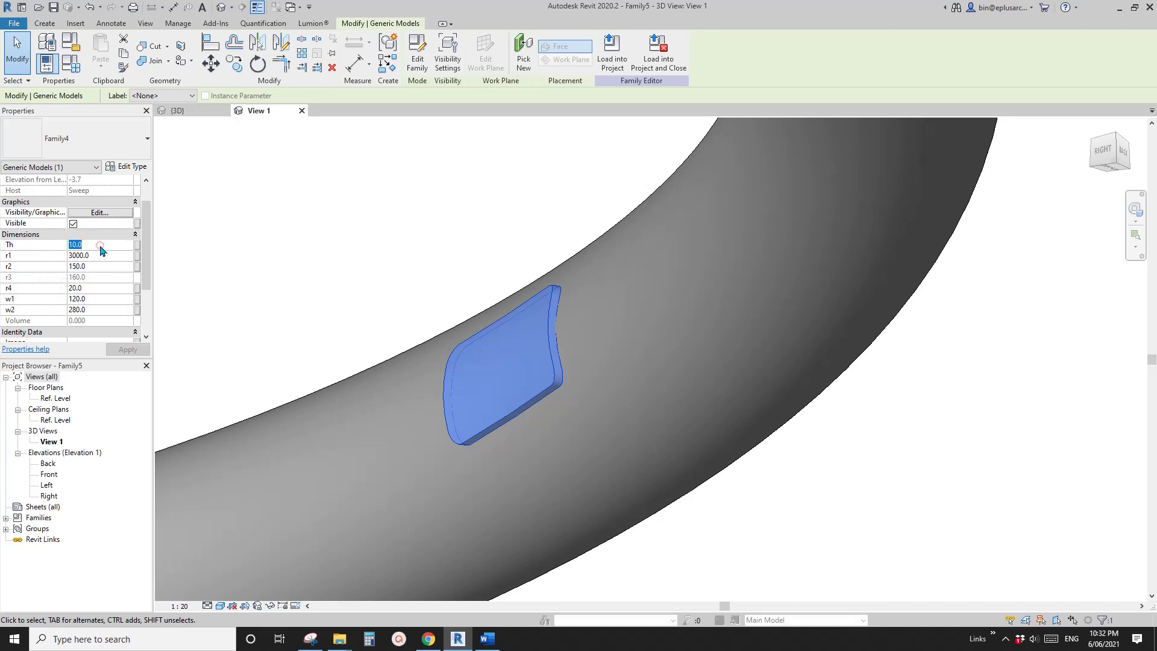
key(Return)
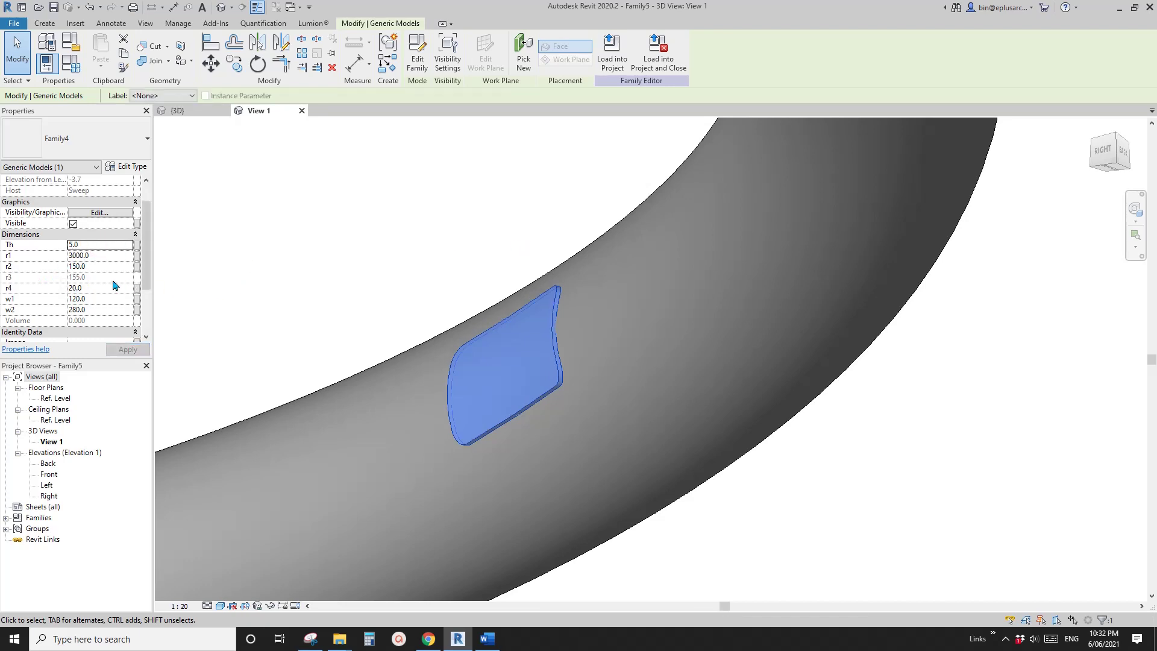
click(100, 289)
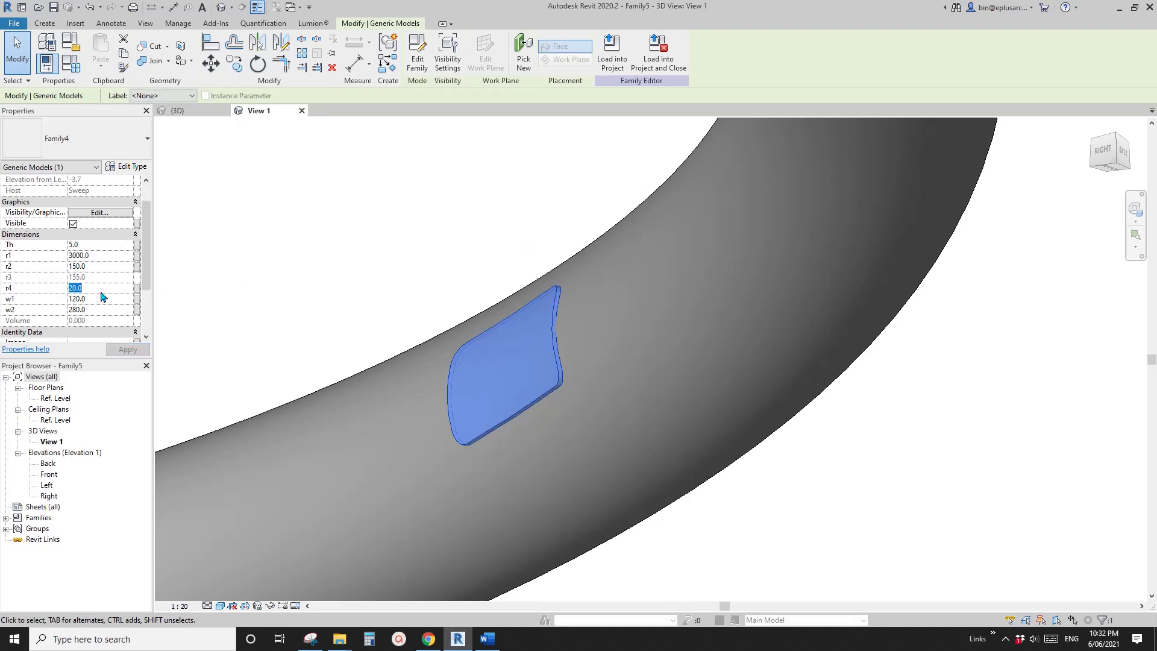
text(50)
key(Return)
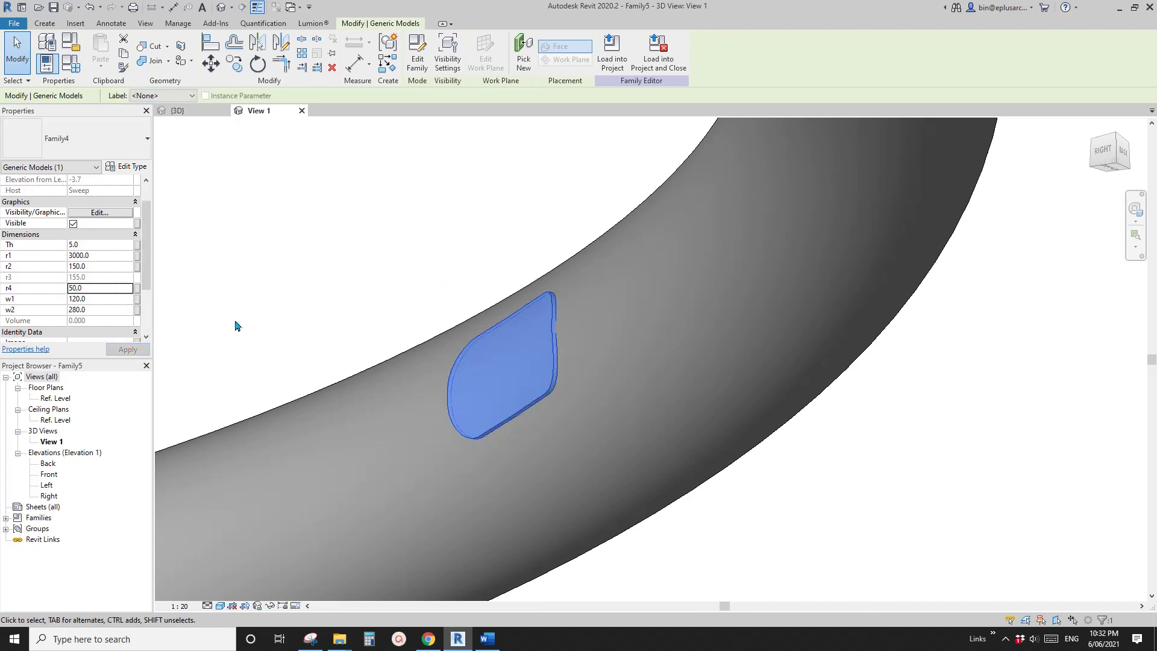
- Set the placed cover plate's widths to 150 for w1 and 350 for w2
scroll(101, 296, down, 1)
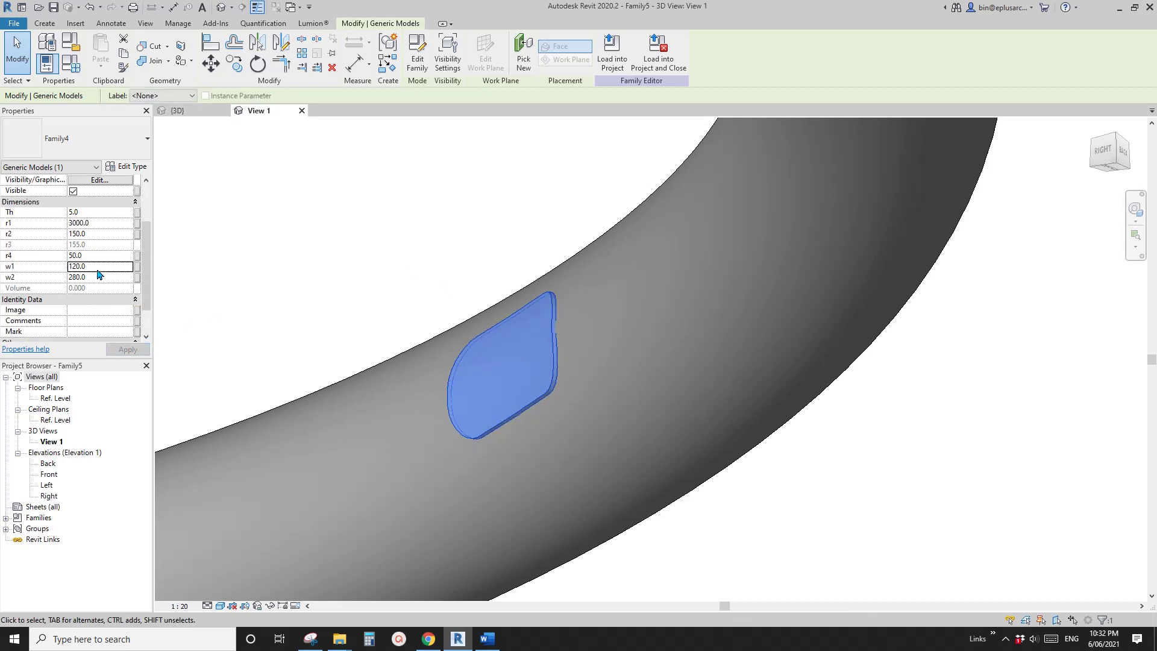
click(98, 269)
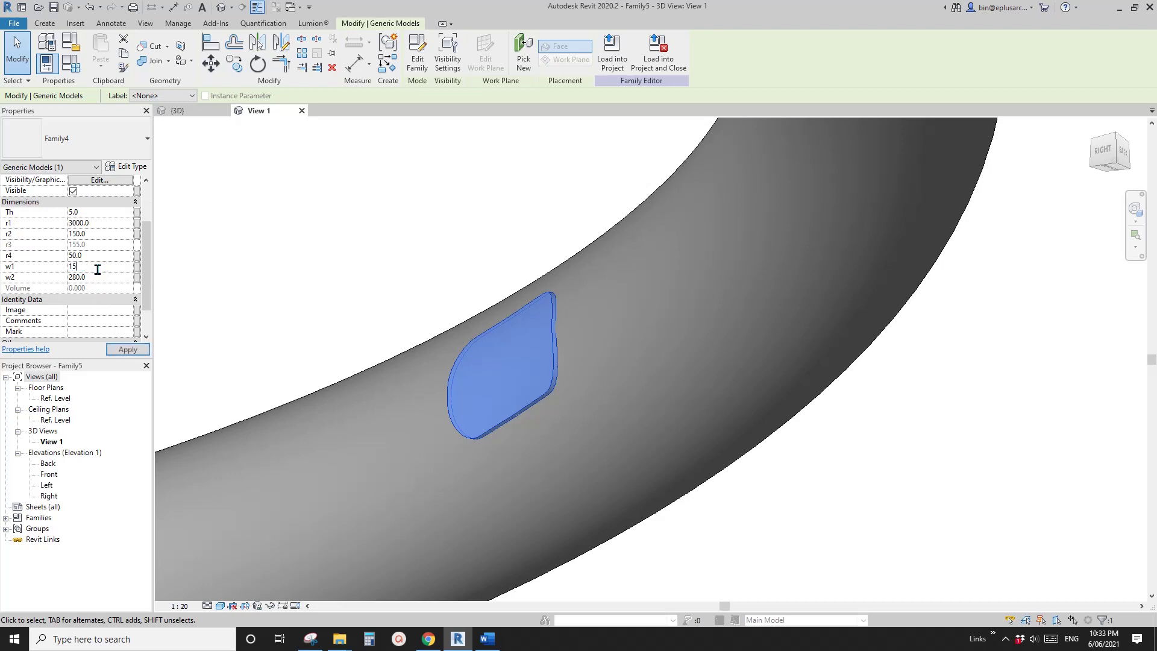
key(Return)
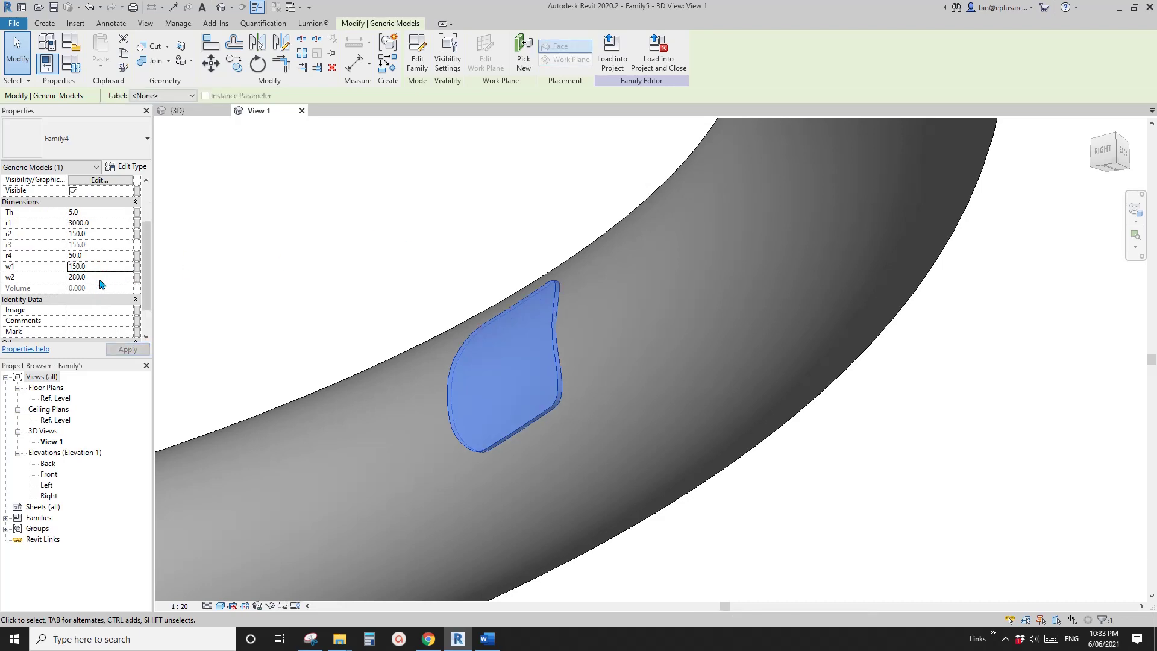
click(102, 281)
text(35)
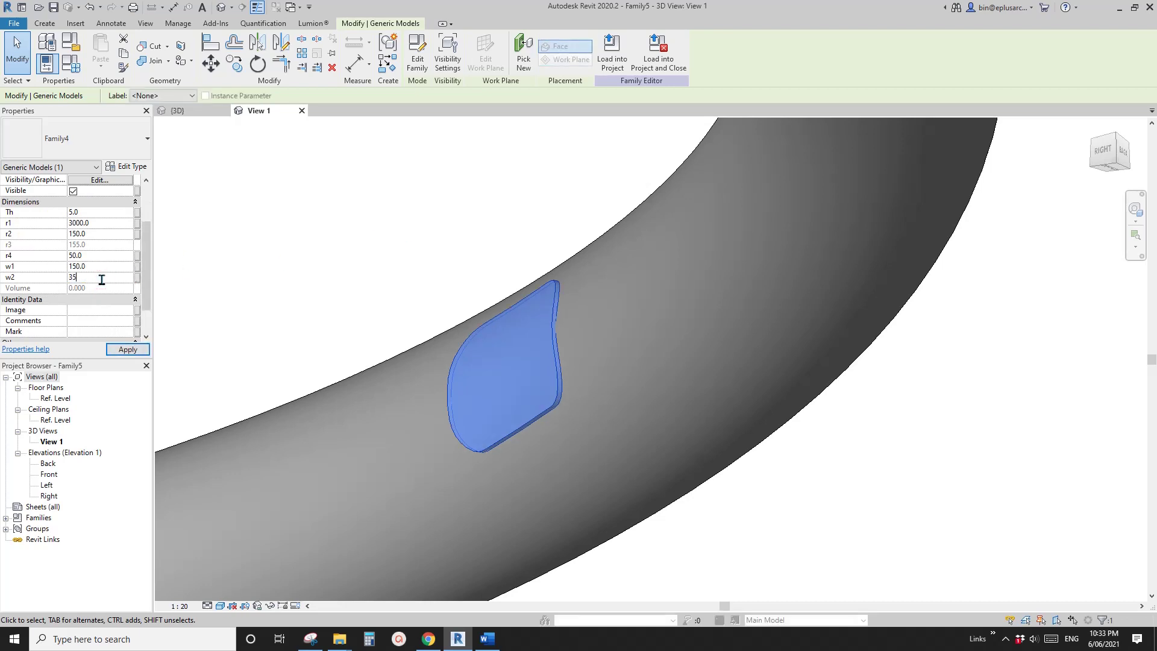
text(0)
key(Return)
- Examine the resized cover plate on the ring from several angles, checking how its curvature follows the sweep
mouse_move(522, 362)
shift+middle_down()
mouse_move(674, 328)
mouse_move(509, 364)
mouse_move(588, 349)
shift+middle_up()
scroll(593, 345, down, 3)
key(Escape)
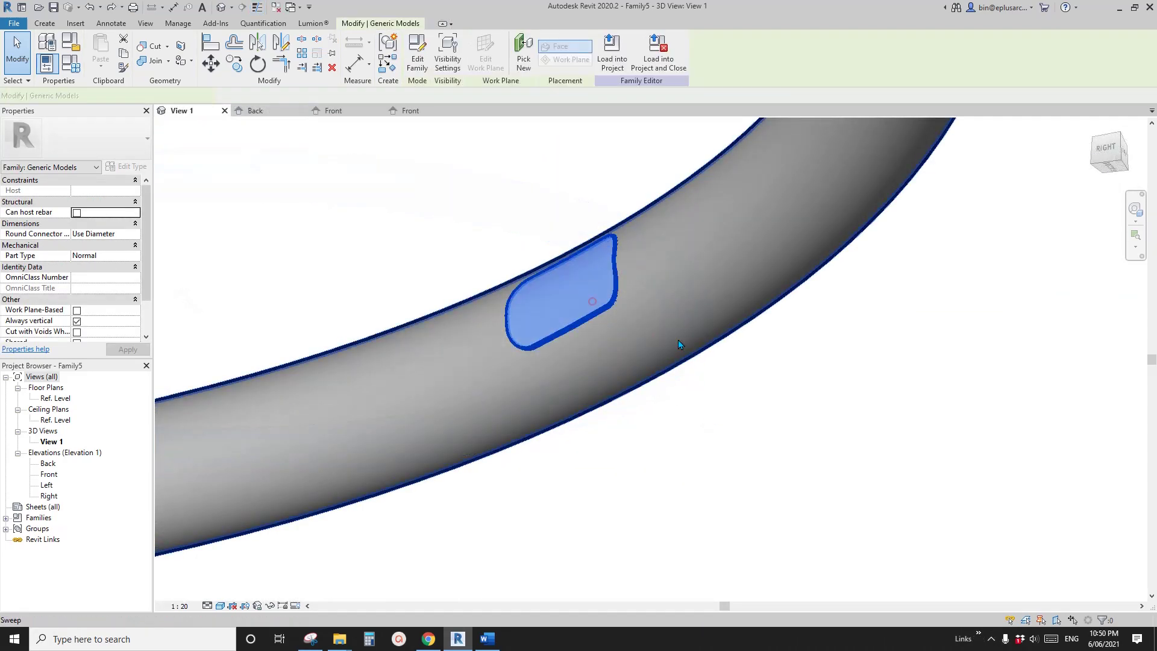
shift+middle_drag(678, 344, 578, 344)
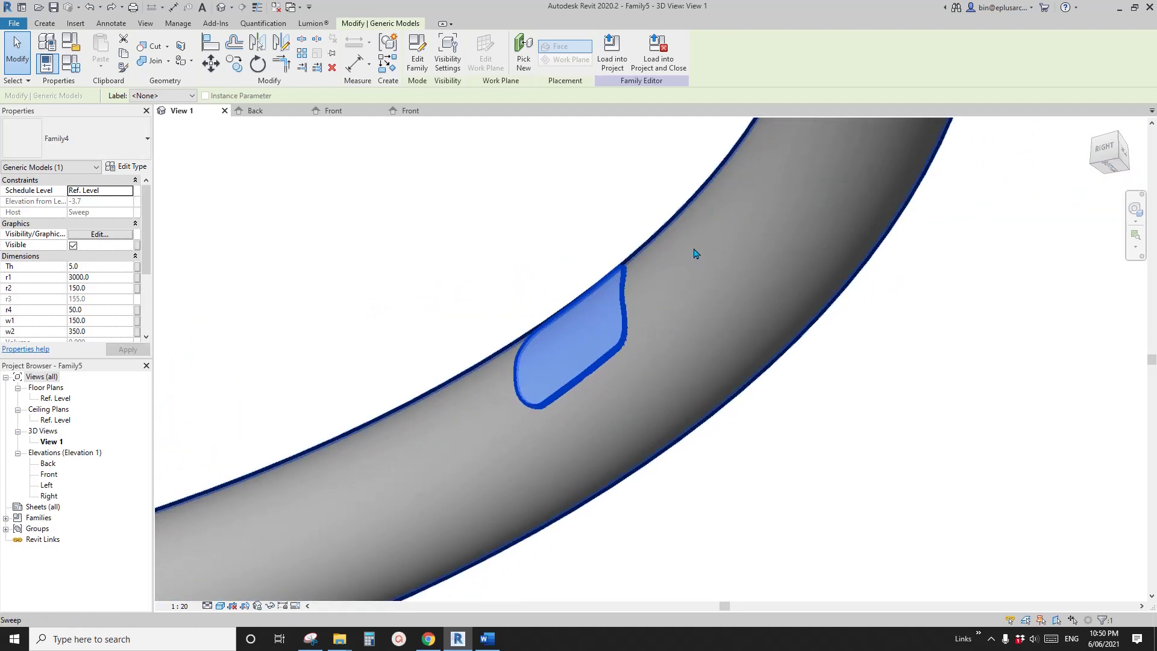
middle_drag(683, 291, 678, 303)
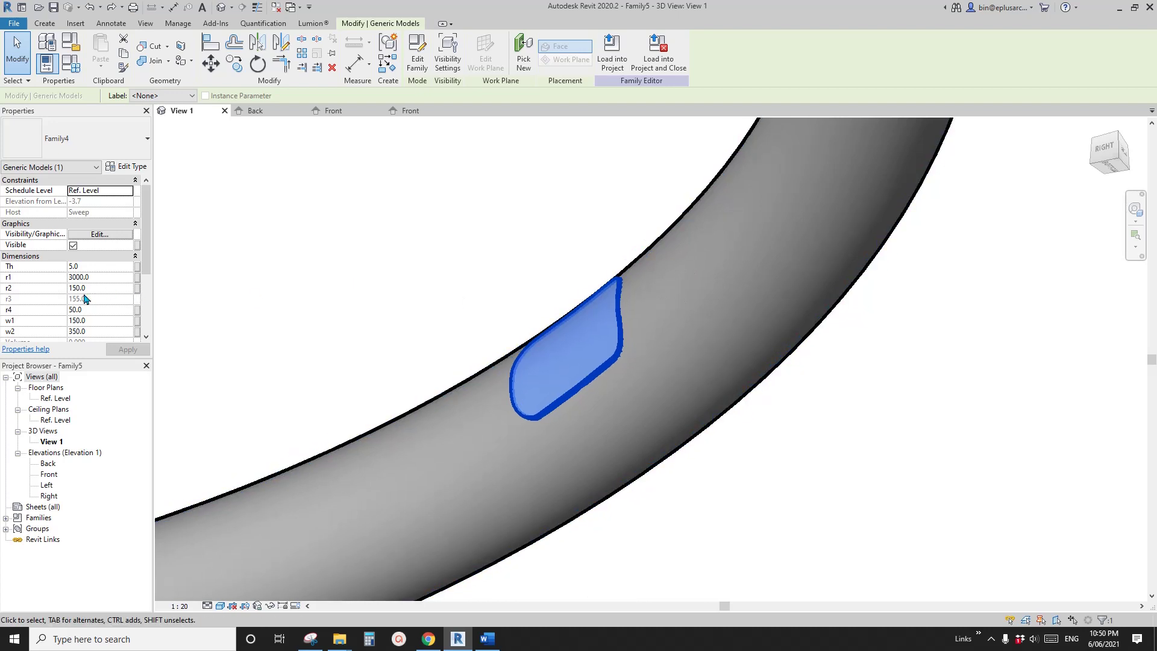
scroll(595, 288, down, 2)
middle_drag(597, 290, 591, 307)
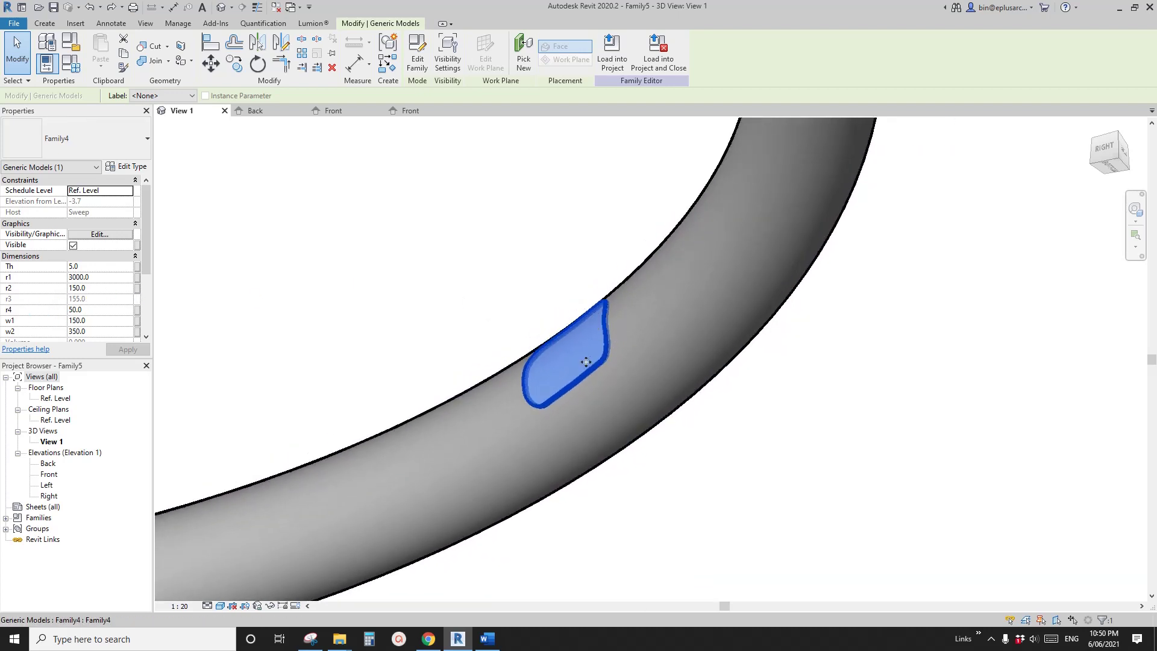
scroll(594, 355, up, 1)
shift+middle_drag(598, 364, 680, 262)
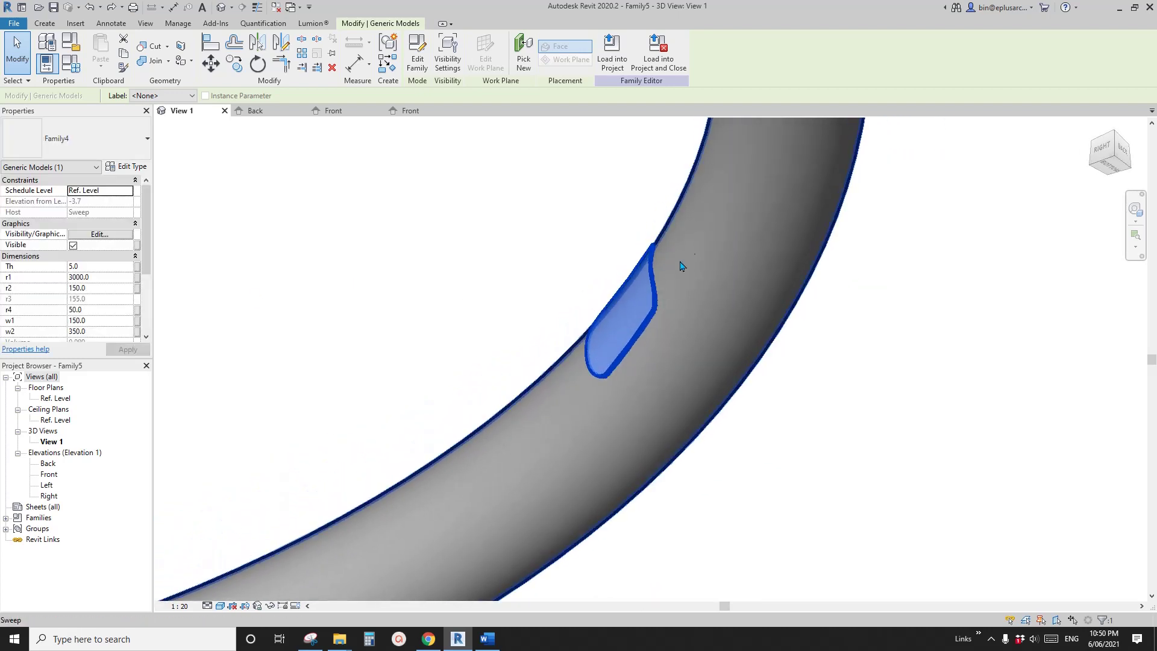
middle_drag(651, 306, 627, 329)
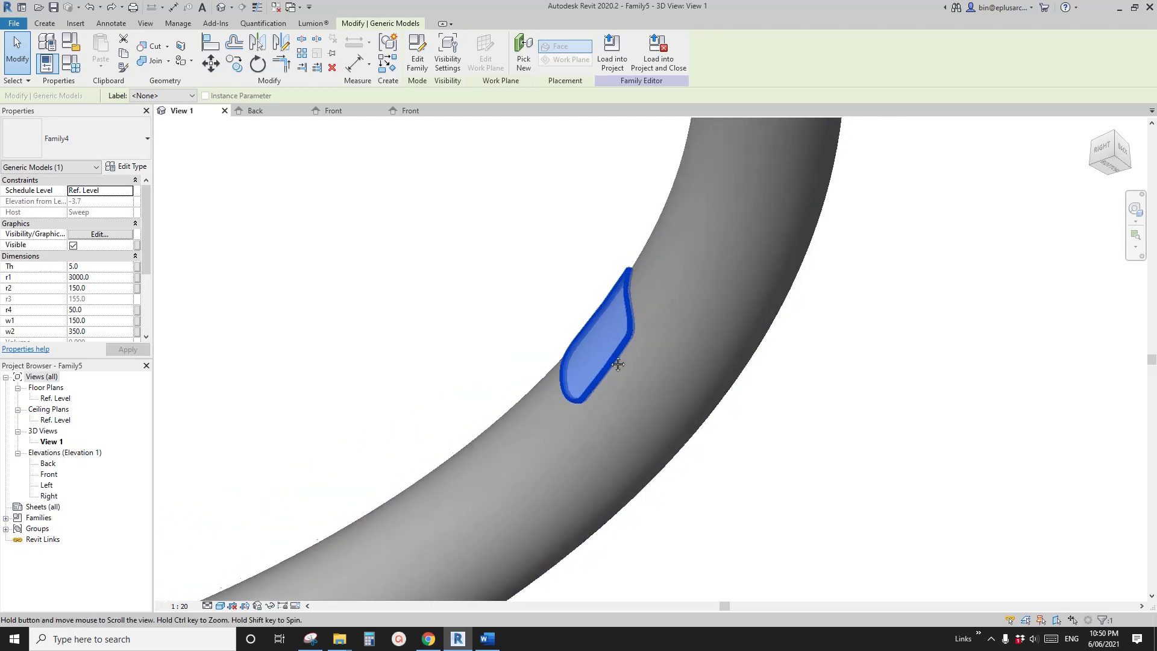
scroll(628, 316, up, 1)
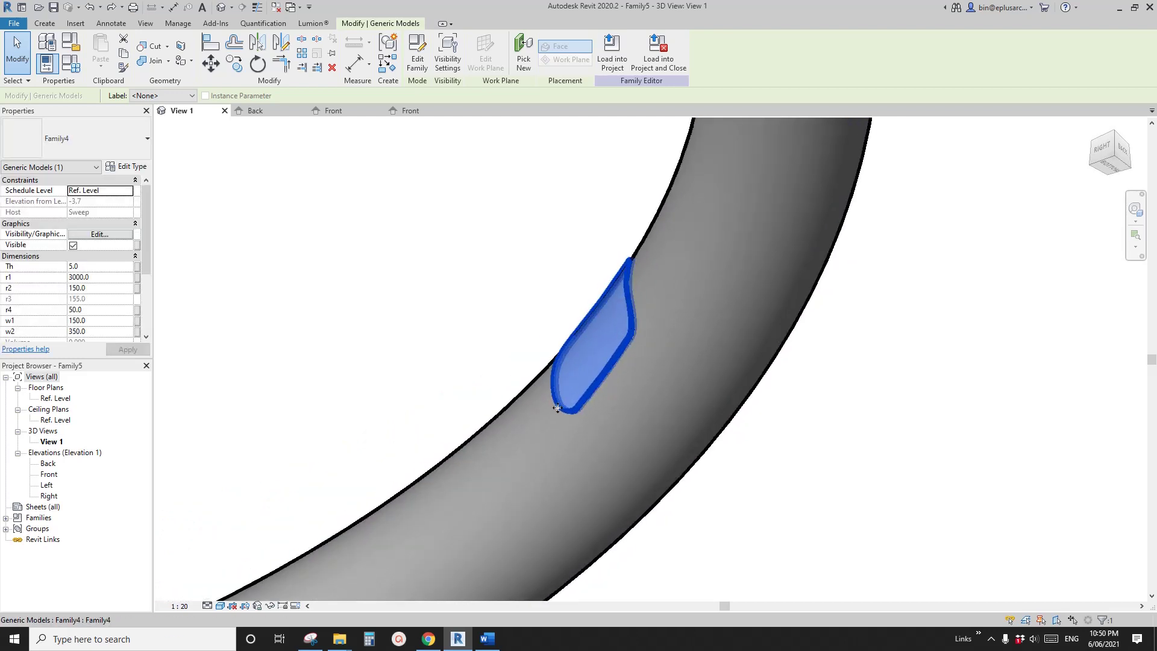
middle_drag(615, 380, 581, 392)
click(690, 301)
shift+middle_drag(690, 301, 476, 466)
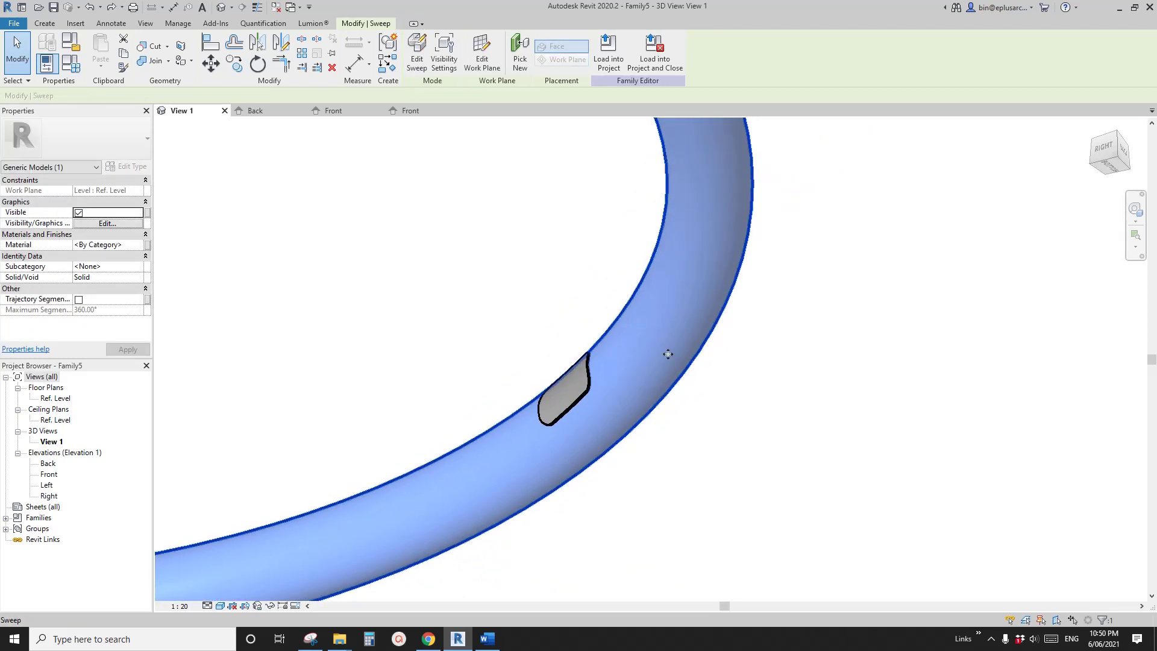
key(Escape)
click(560, 391)
scroll(536, 394, up, 2)
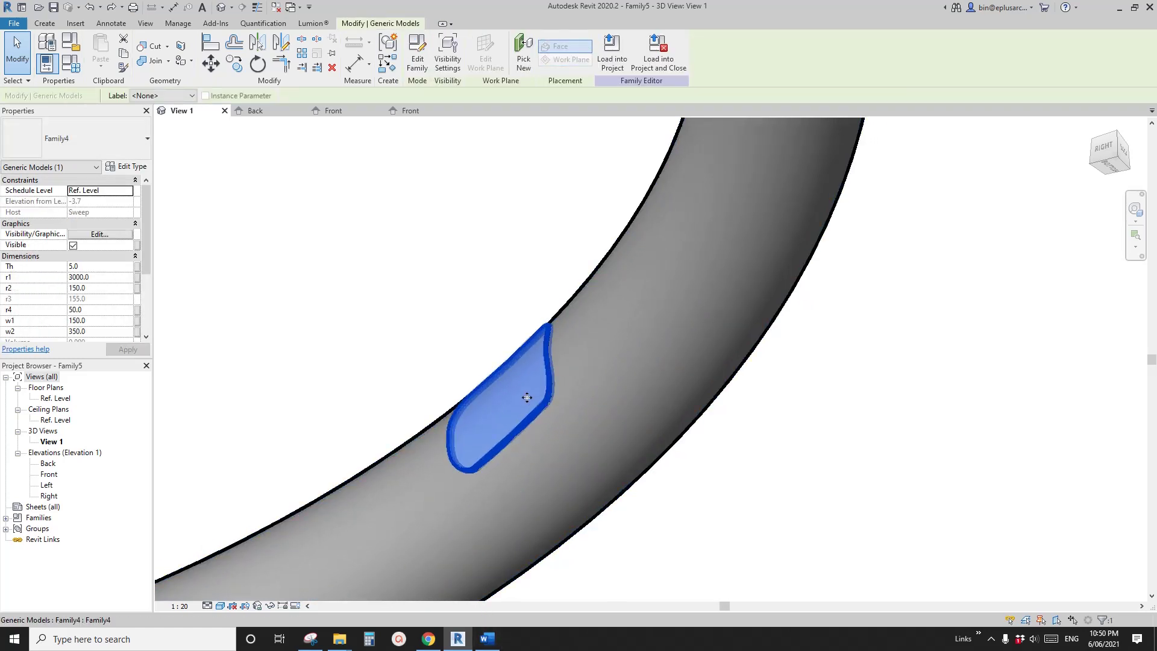
- Review the reference images of the interior plate, cover and screws in the Word document, and return to the Revit model
click(486, 638)
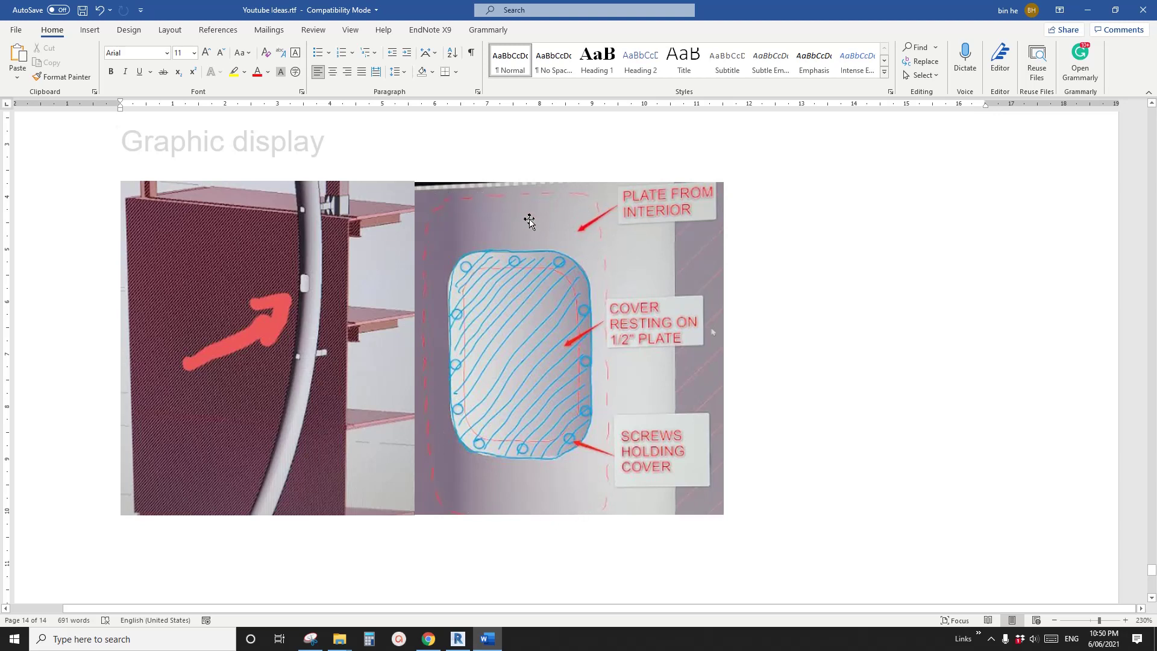
click(458, 638)
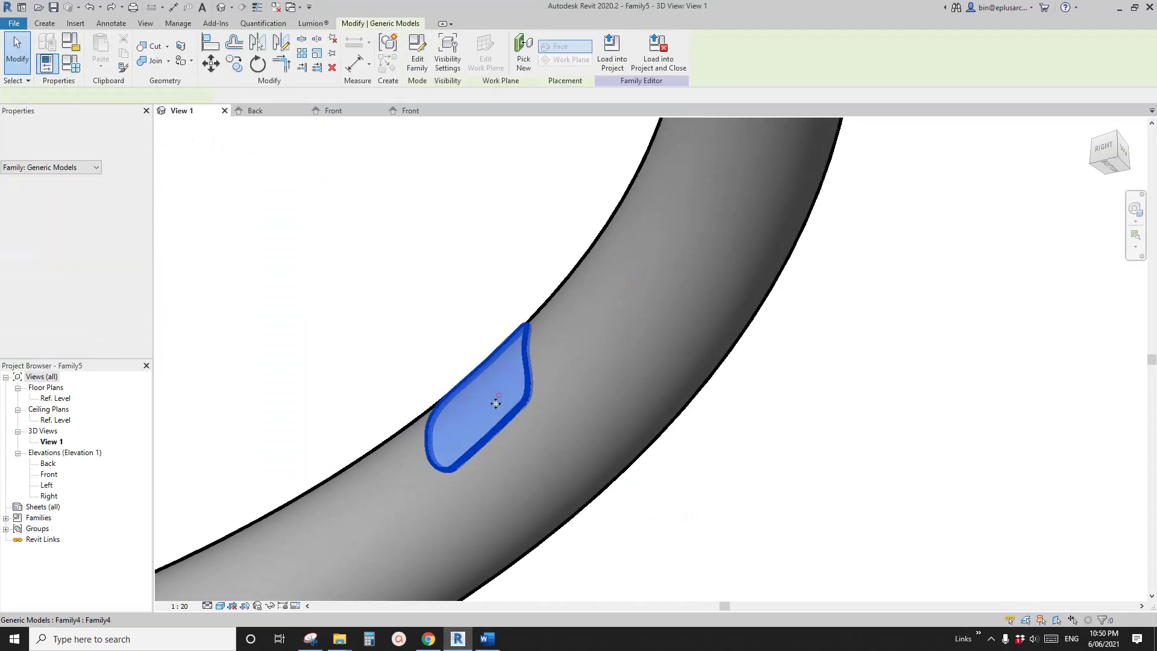
middle_drag(496, 403, 512, 391)
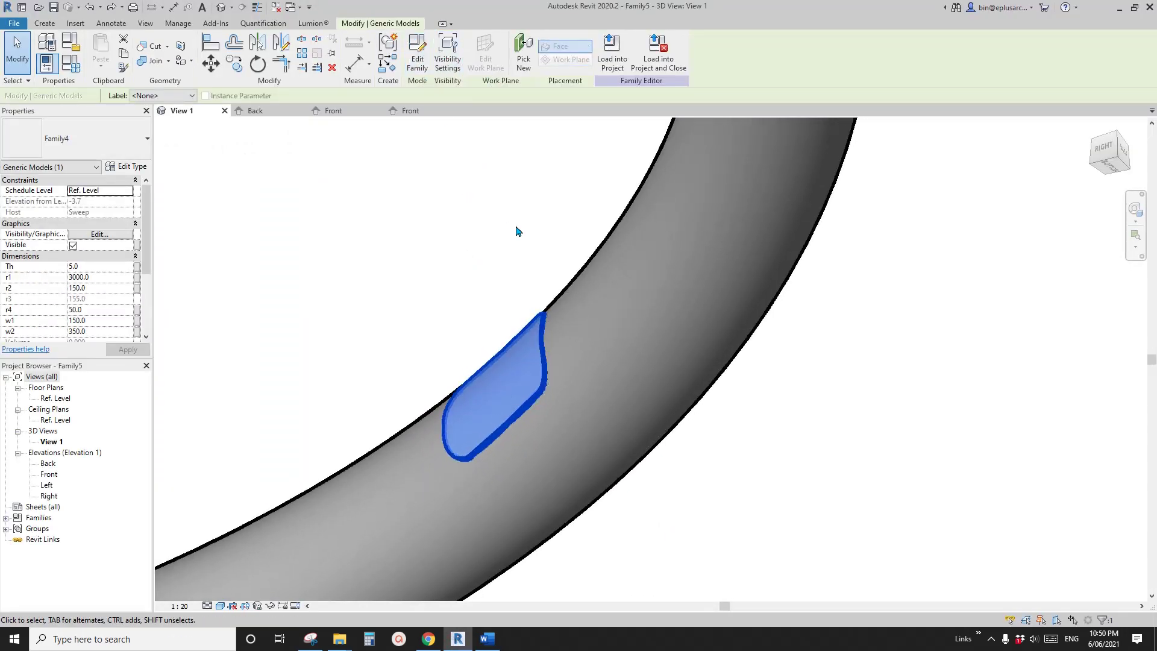
- Open the cover plate family for editing and enter the profile sketch of its revolve in the Back elevation
click(418, 63)
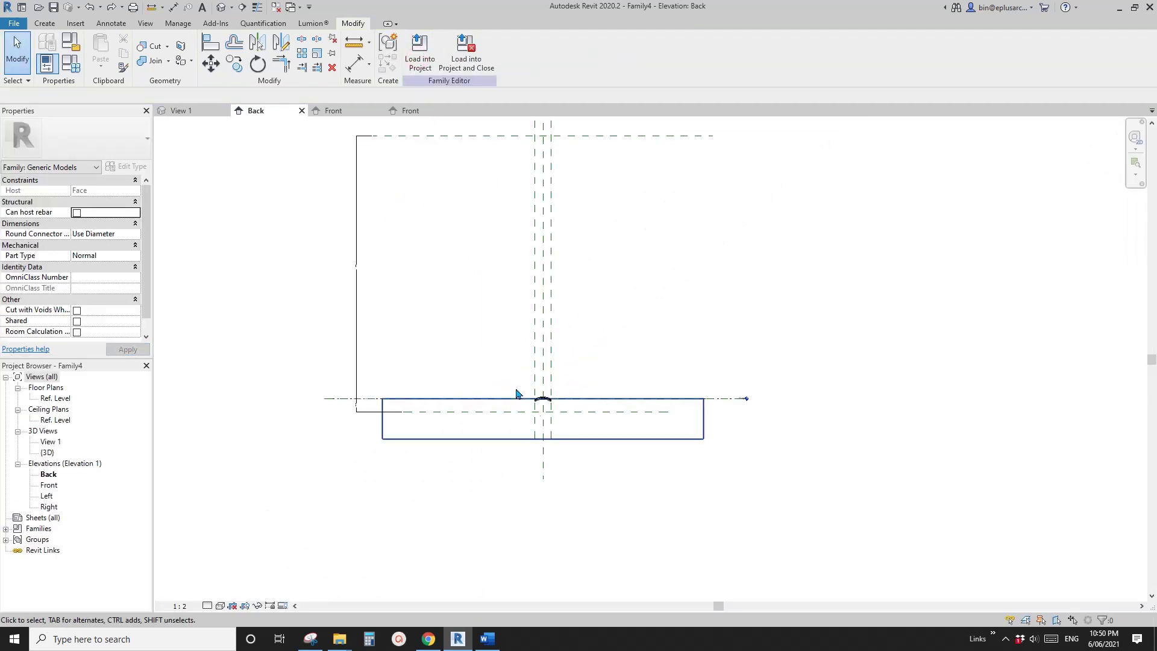
scroll(569, 415, up, 5)
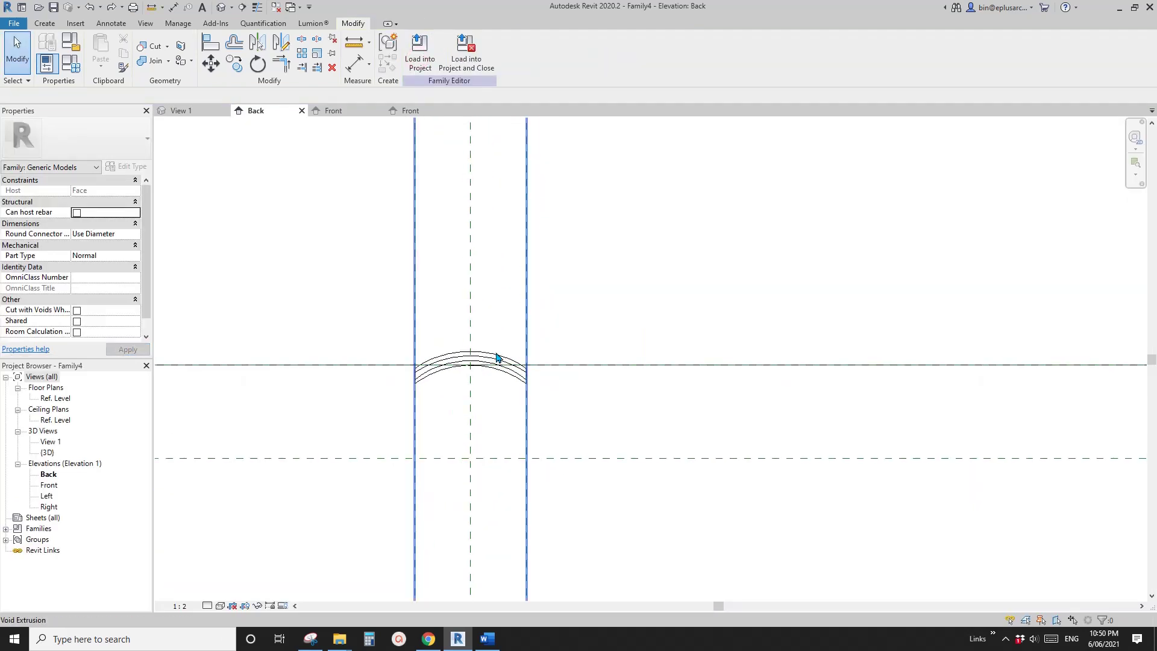
click(496, 356)
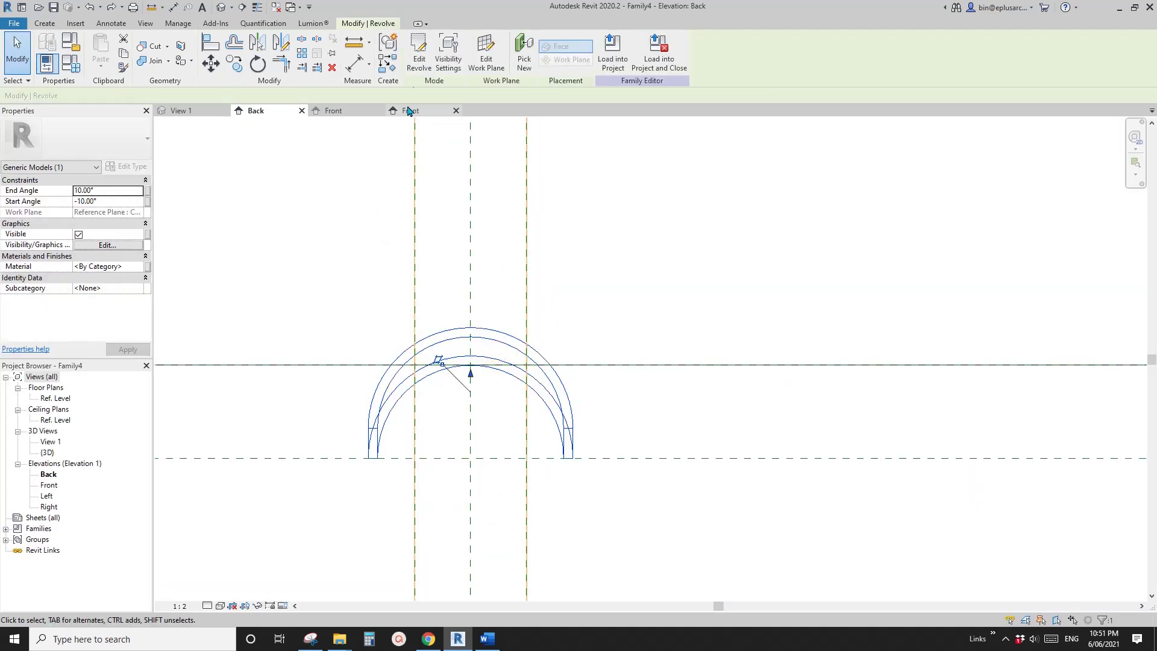
click(421, 60)
scroll(497, 362, up, 3)
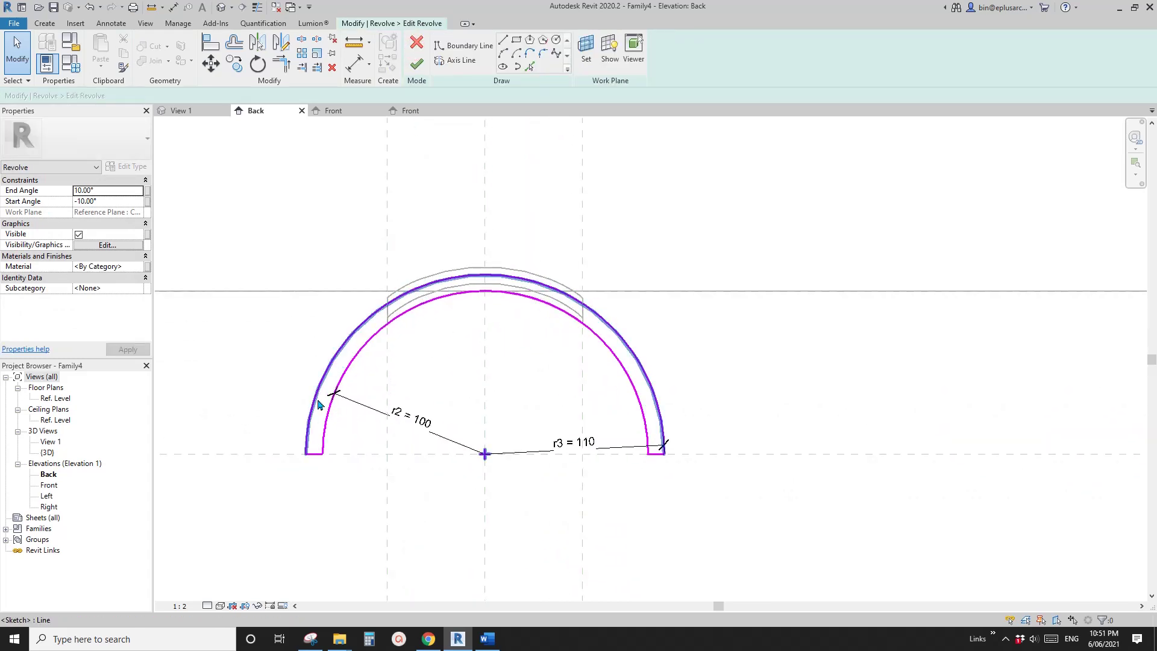
middle_drag(514, 358, 509, 352)
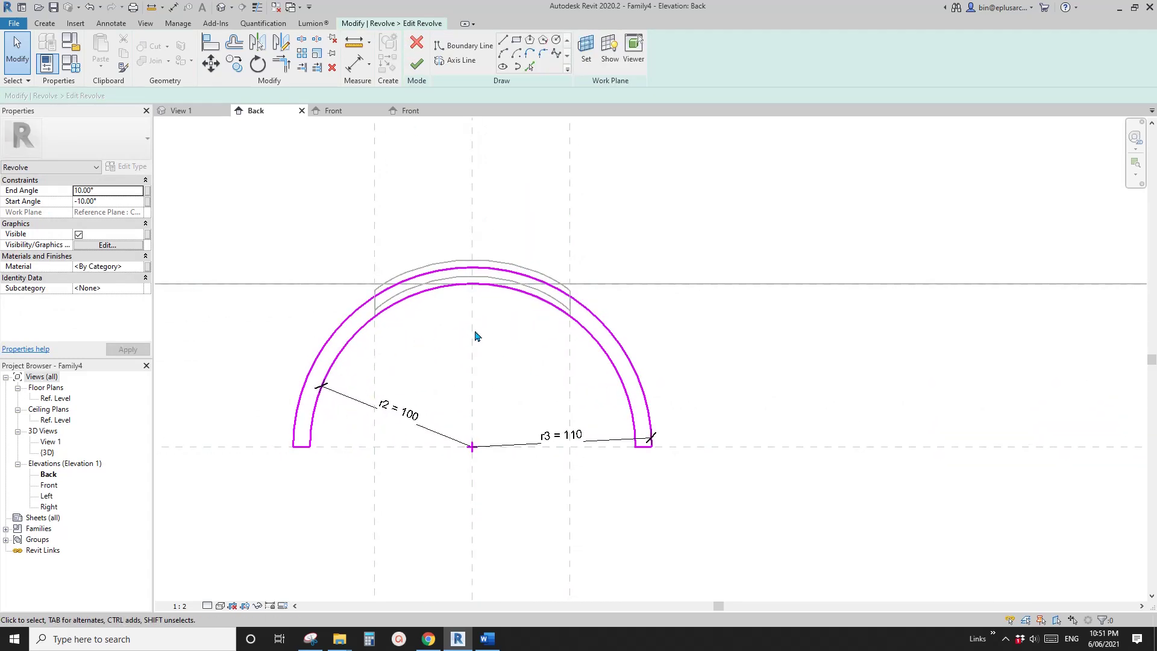
scroll(570, 362, up, 1)
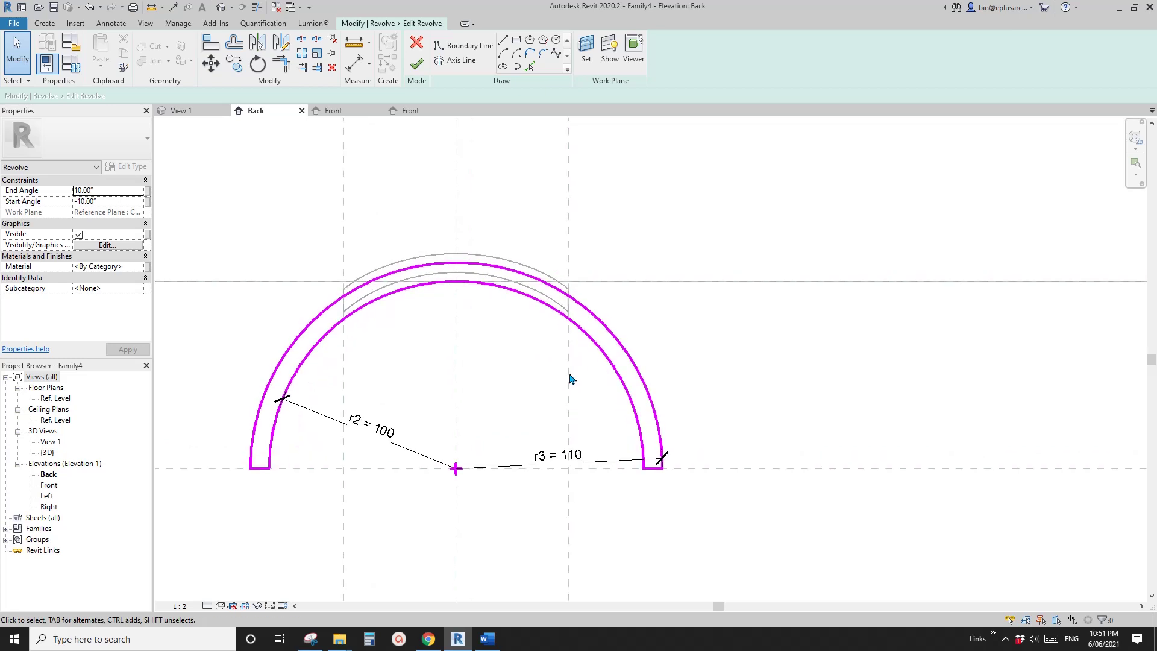
- Offset copies of the profile's inner arc inward at 10 mm spacing to make two new concentric arcs
key(f)
scroll(615, 361, up, 1)
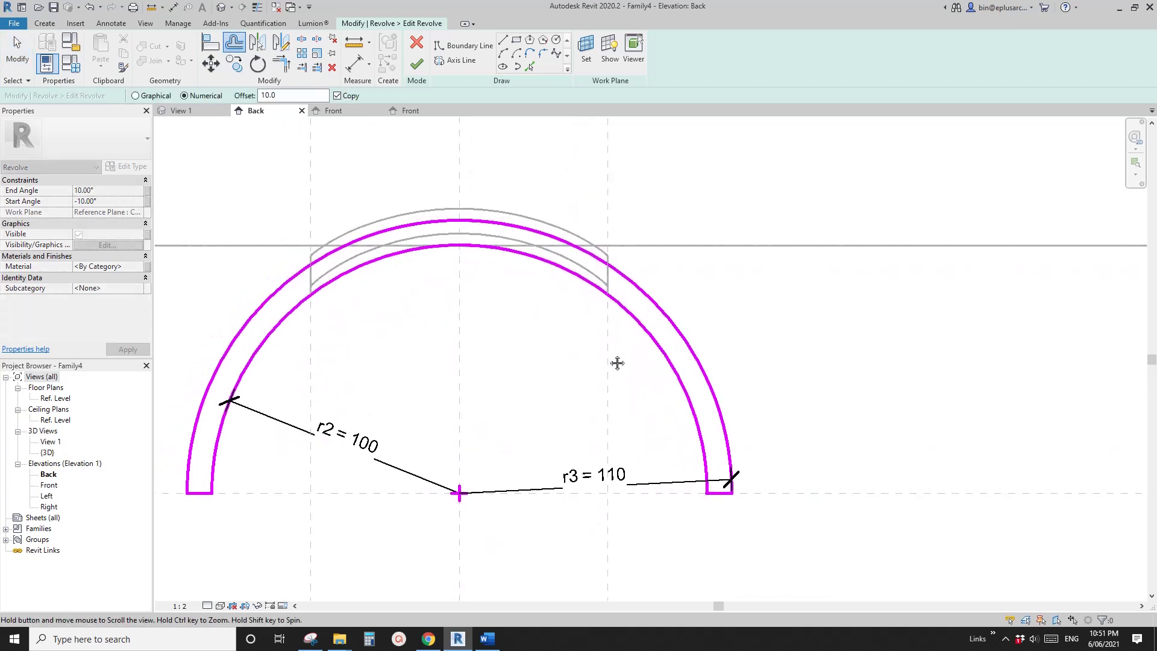
click(654, 337)
click(654, 338)
click(622, 339)
middle_drag(598, 365, 605, 383)
- Trim the end lines on both sides to close the two new inner arcs into a profile, unjoining the conflicting elements
key(t)
key(r)
click(723, 508)
click(662, 485)
click(686, 488)
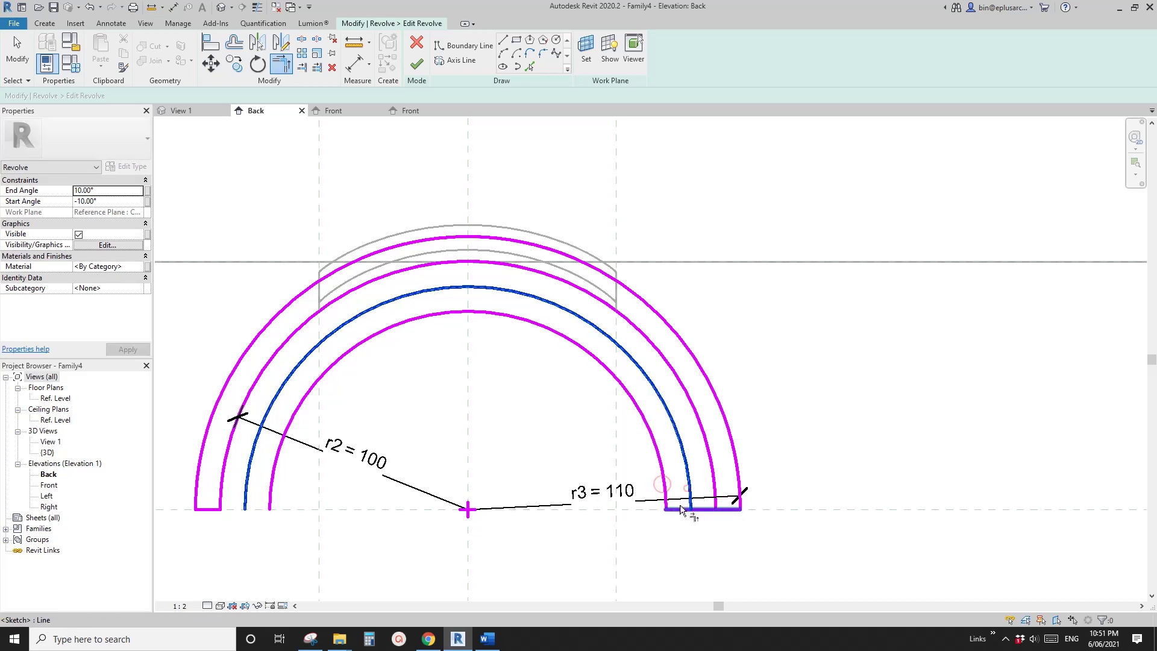
click(680, 507)
click(943, 610)
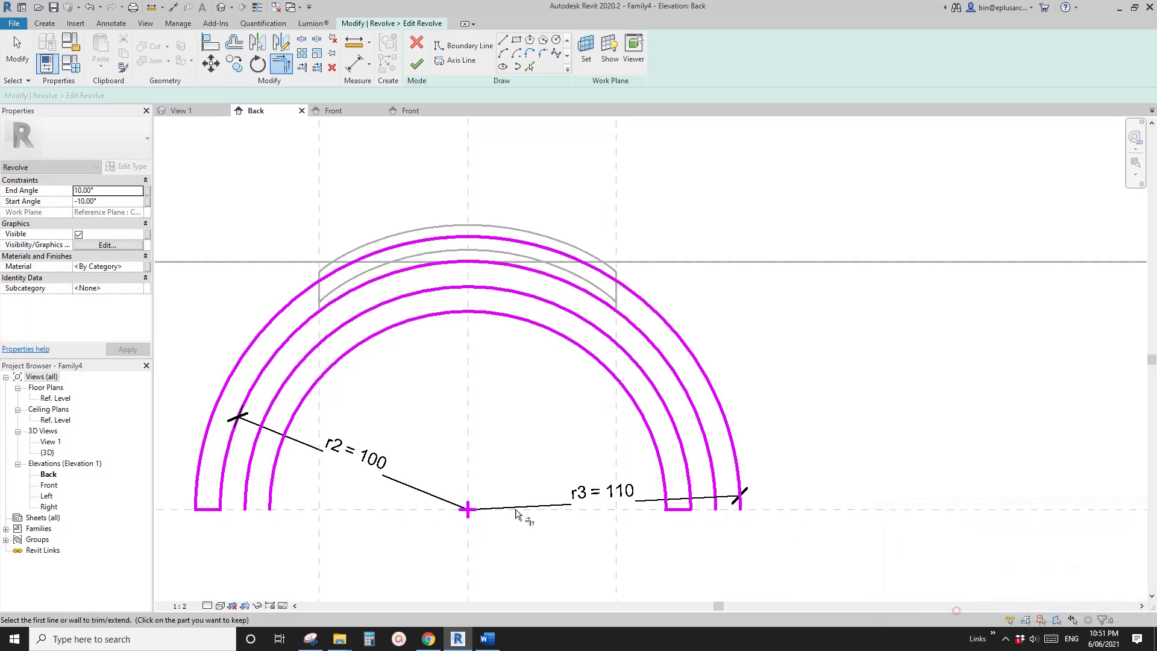
click(272, 491)
click(261, 501)
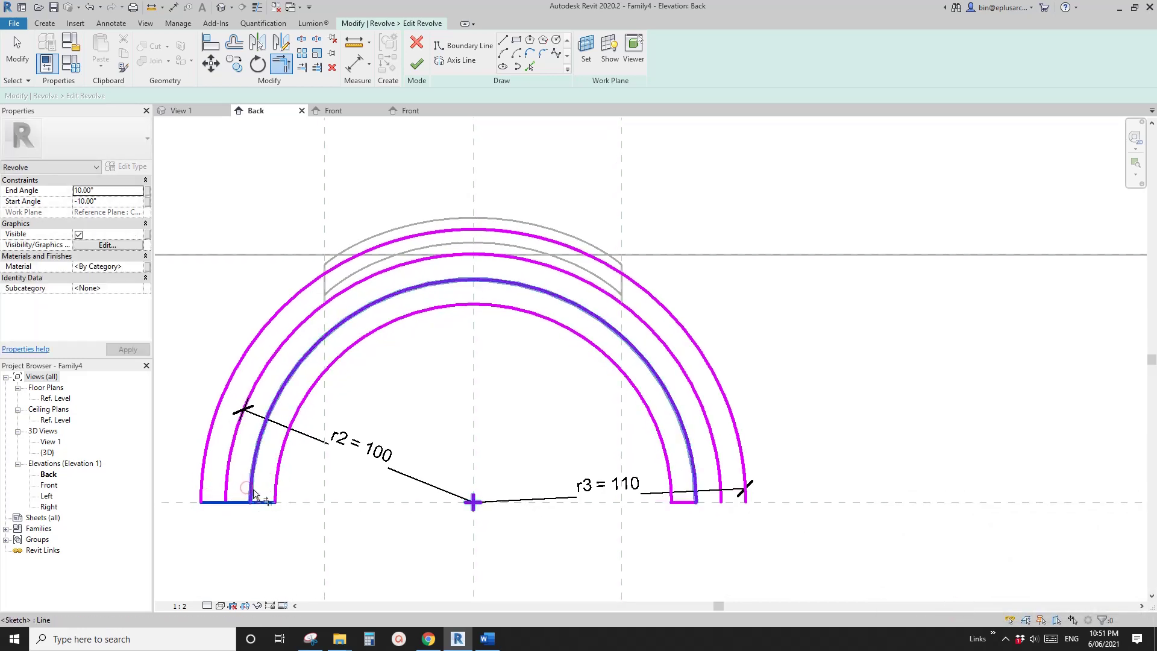
click(250, 486)
click(960, 611)
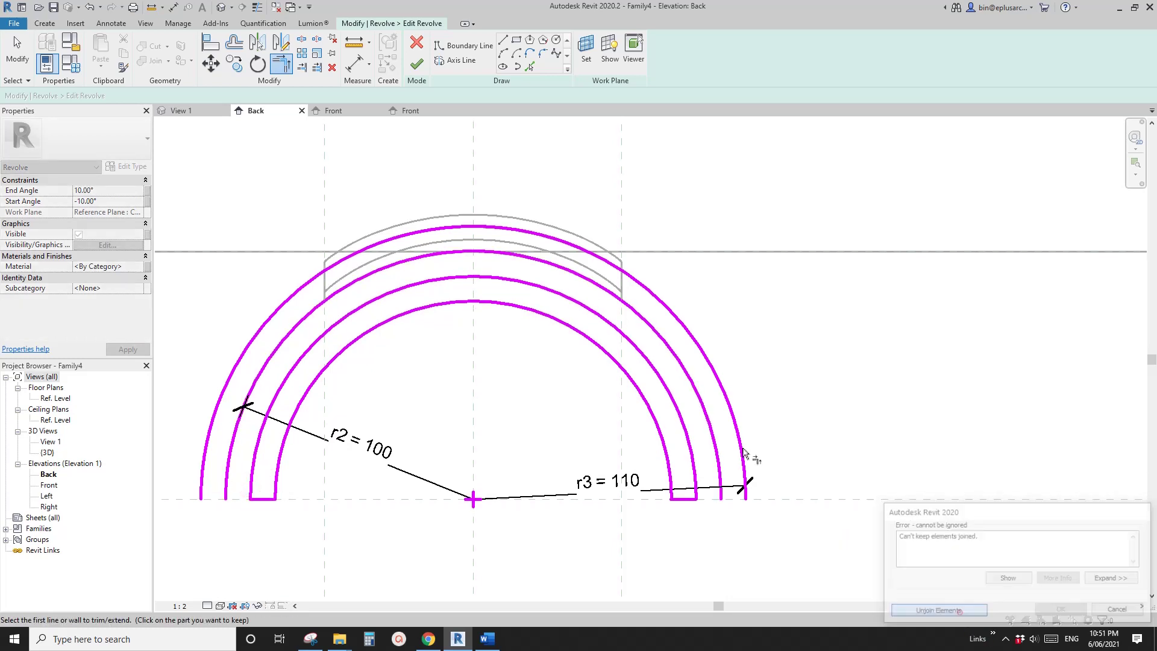
- Delete the two original outer arcs dimensioned r2 and r3, keeping only the new inner profile
key(Escape)
click(681, 363)
key(Delete)
click(688, 326)
scroll(648, 343, down, 1)
middle_drag(643, 352, 641, 355)
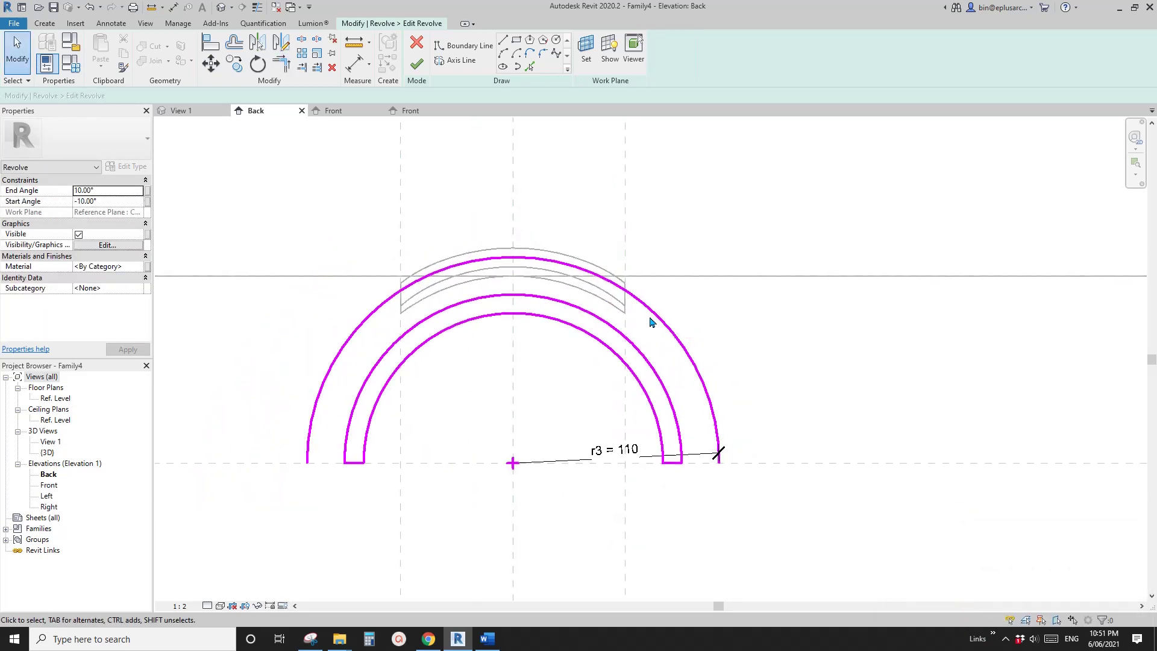
click(655, 314)
key(Delete)
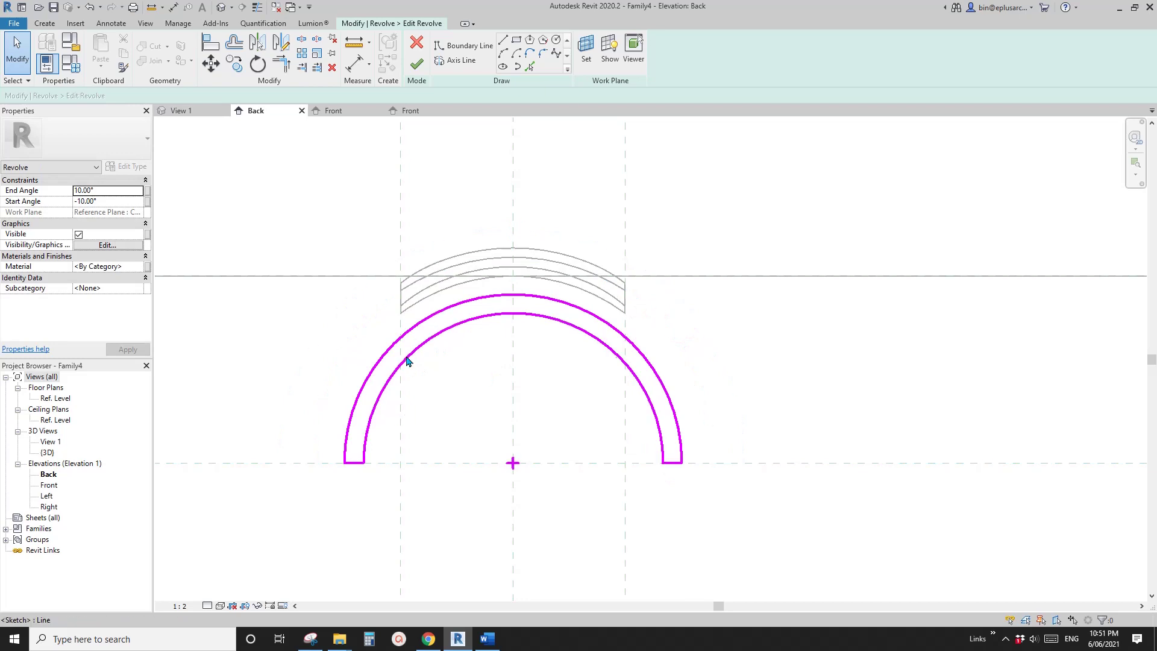
scroll(501, 390, down, 5)
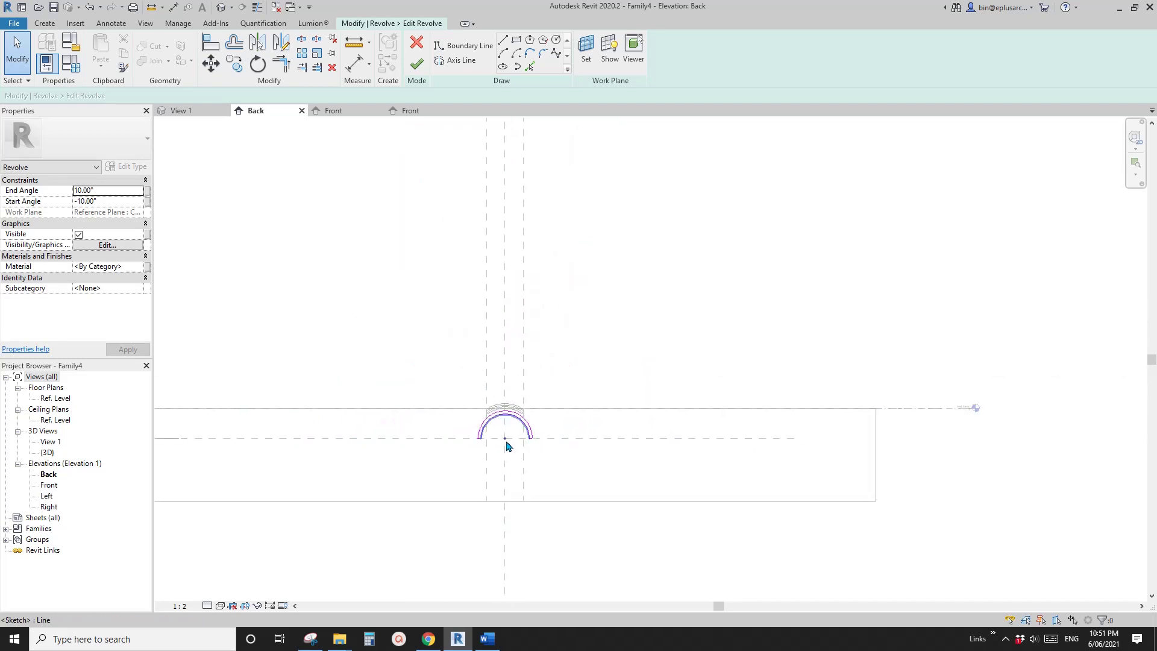
middle_drag(509, 444, 513, 480)
scroll(515, 476, down, 2)
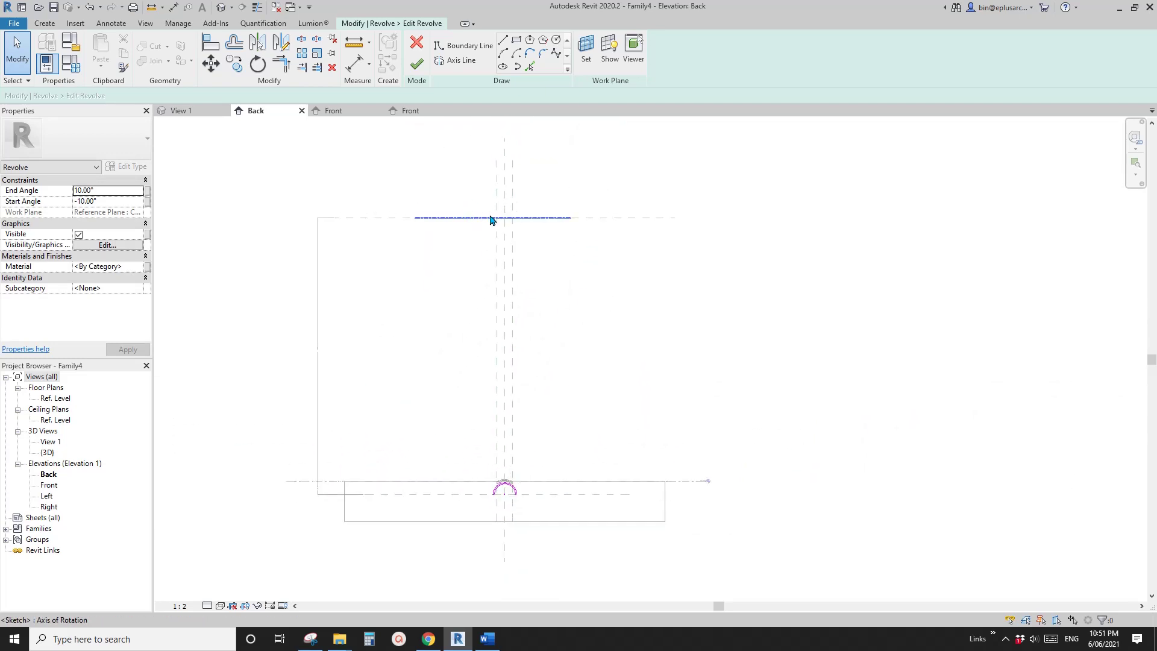
- Check the inner arc profile against its surroundings and finish editing the revolve's sketch
scroll(506, 497, up, 6)
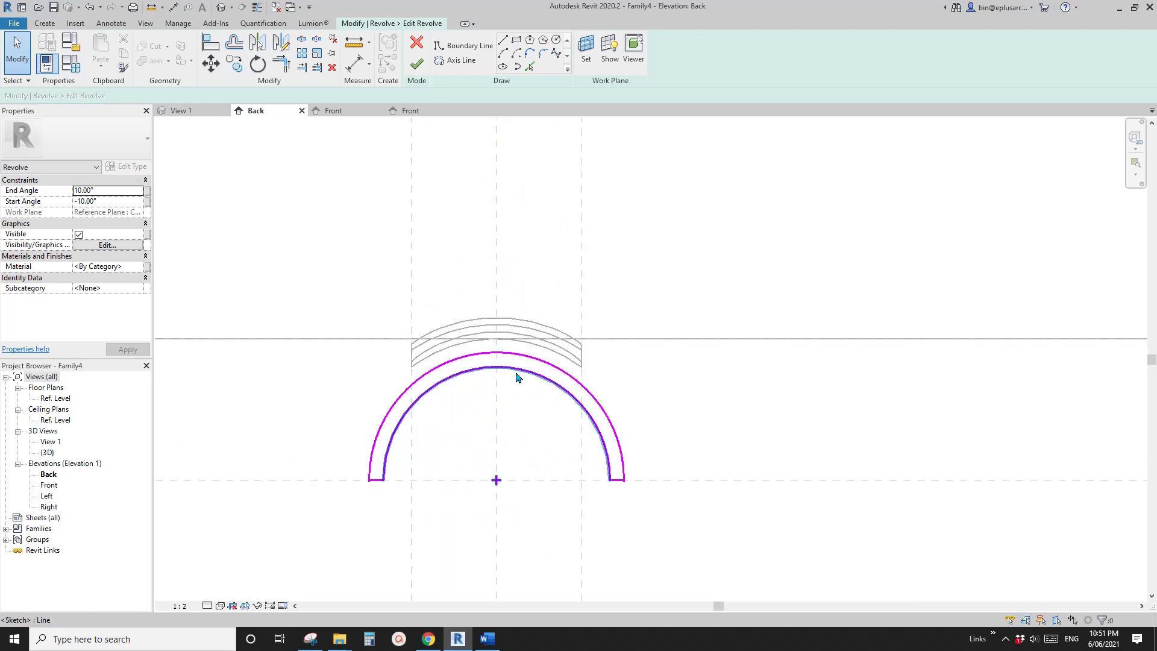
middle_drag(610, 460, 564, 469)
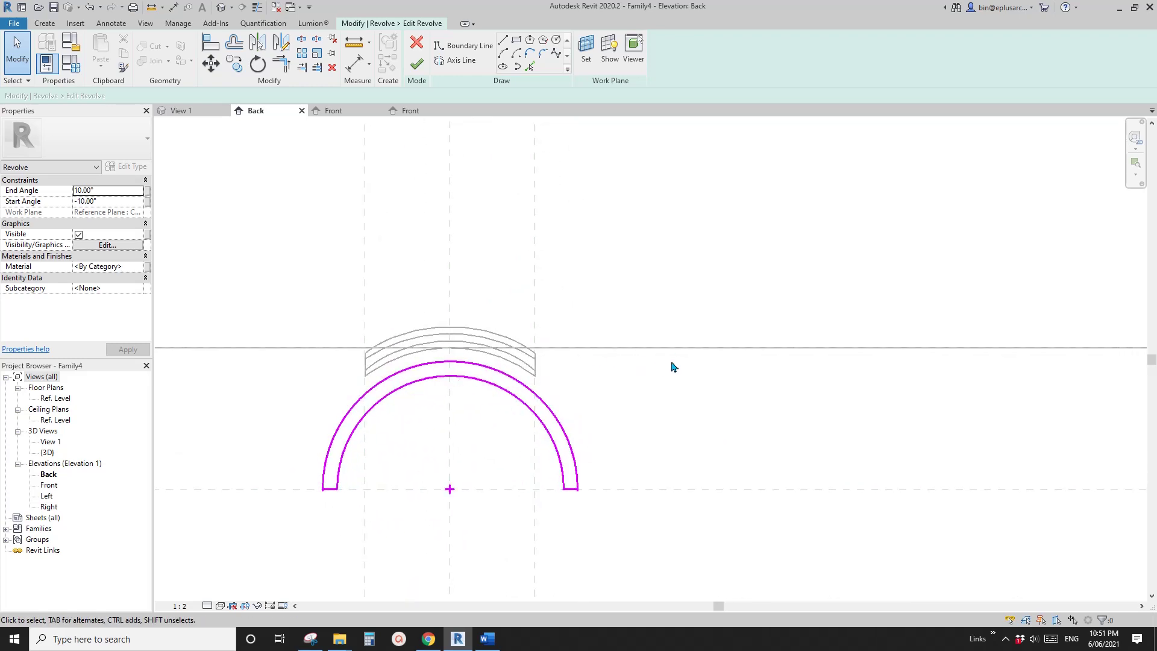
scroll(769, 424, down, 3)
middle_drag(1073, 412, 597, 402)
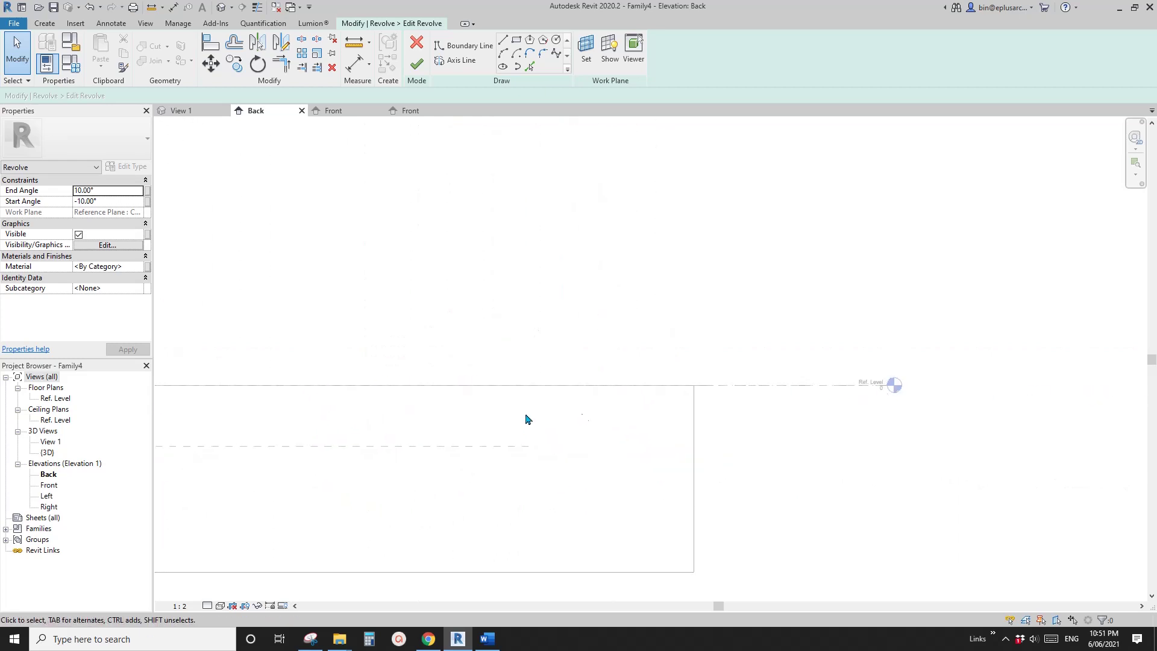
scroll(525, 419, down, 5)
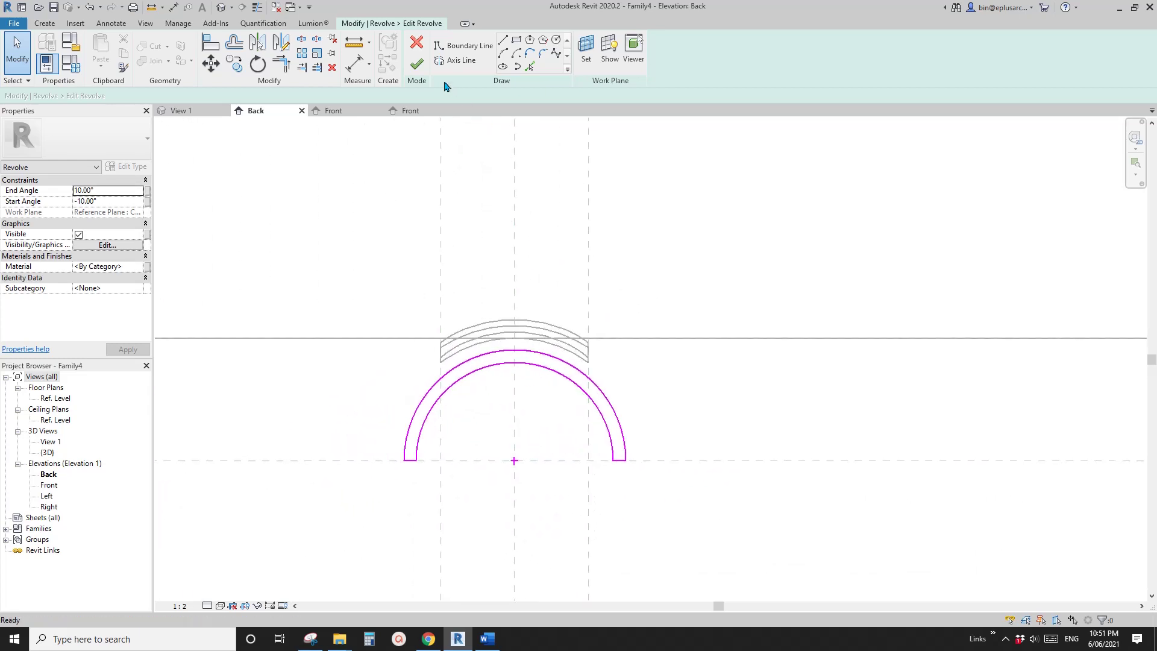
click(417, 65)
click(657, 366)
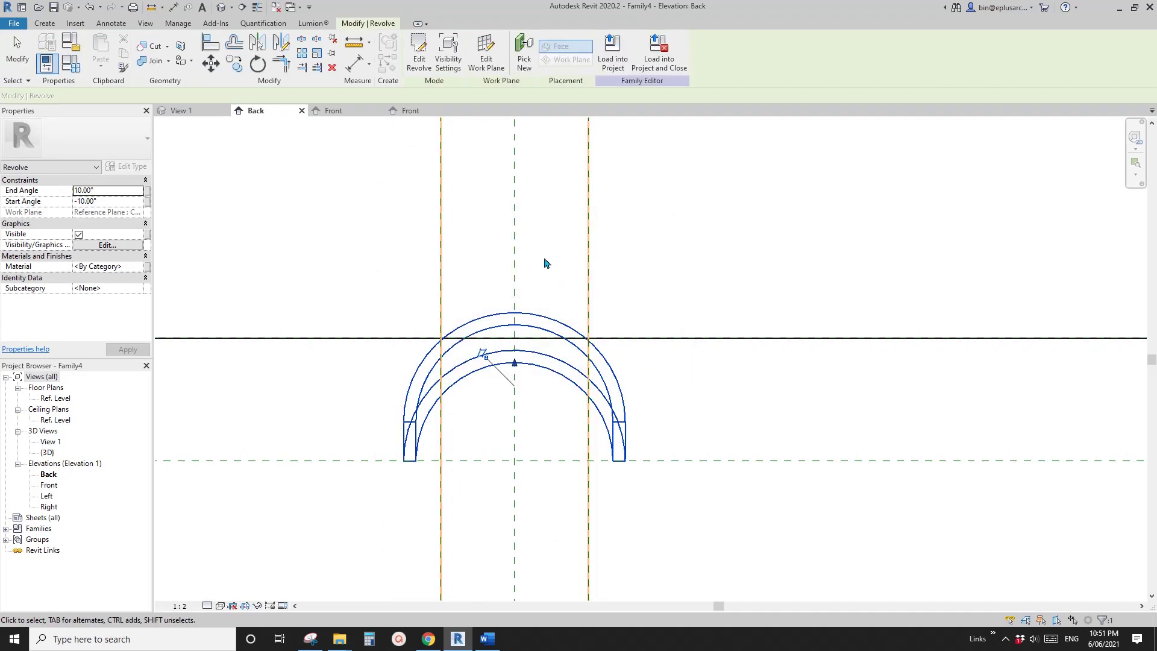
- Load the family into the ring project, overwriting the existing version, and select the sweep to inspect the plate inside it
click(612, 51)
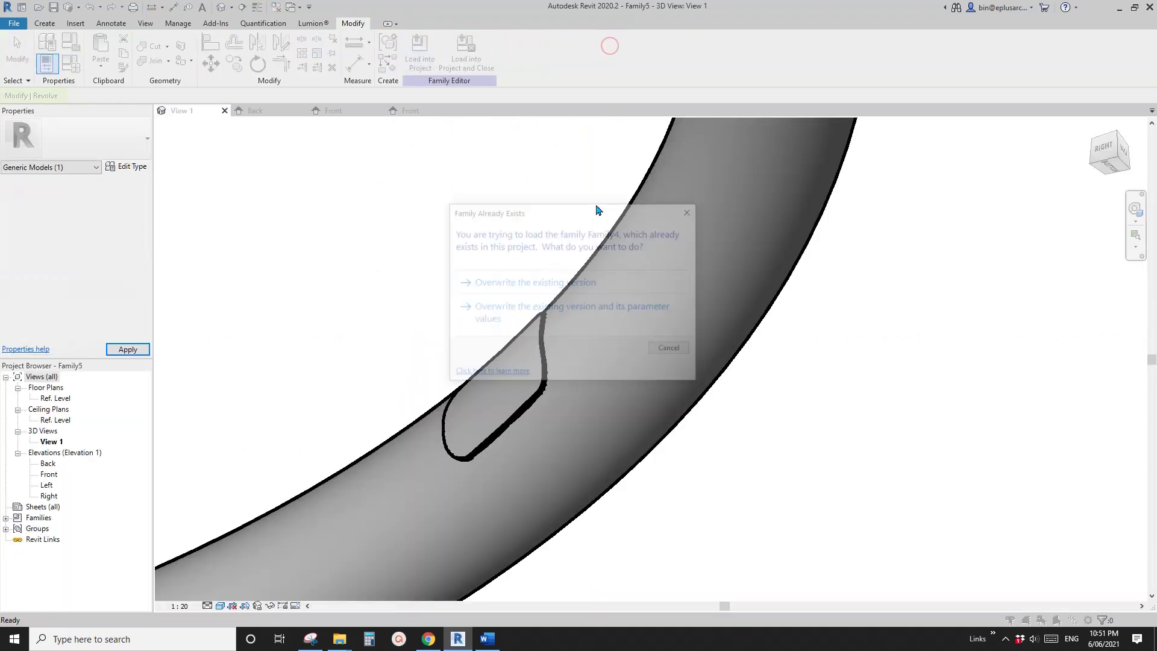
click(545, 284)
scroll(581, 334, down, 1)
middle_drag(647, 342, 632, 318)
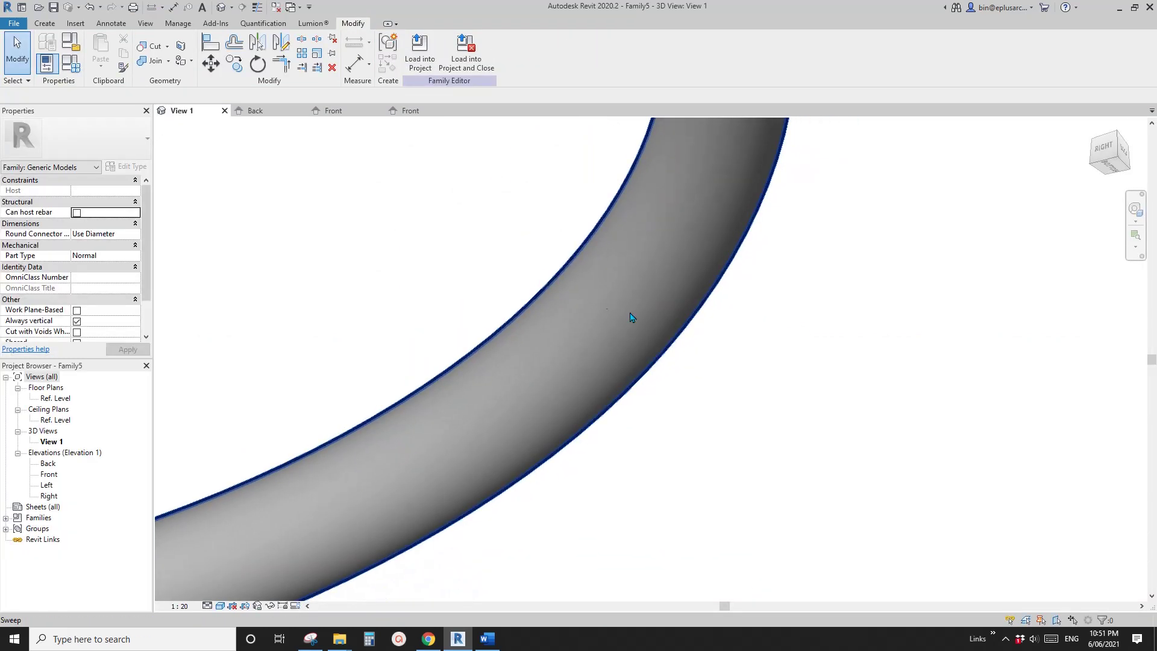
click(571, 362)
click(572, 365)
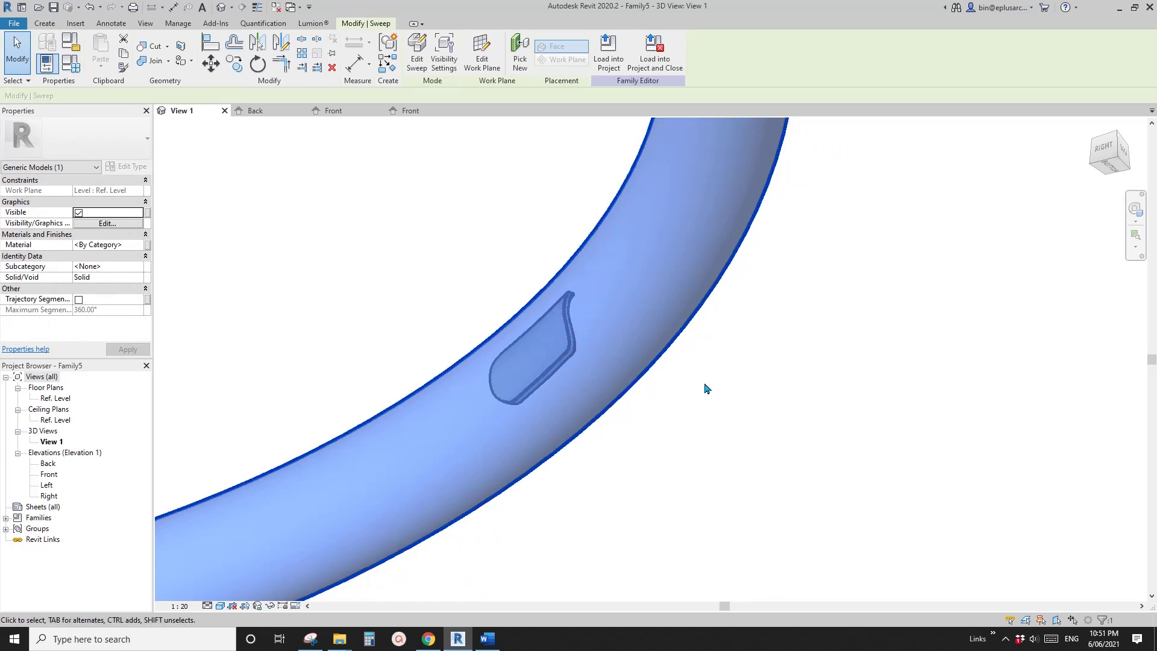
middle_drag(659, 389, 675, 391)
click(521, 311)
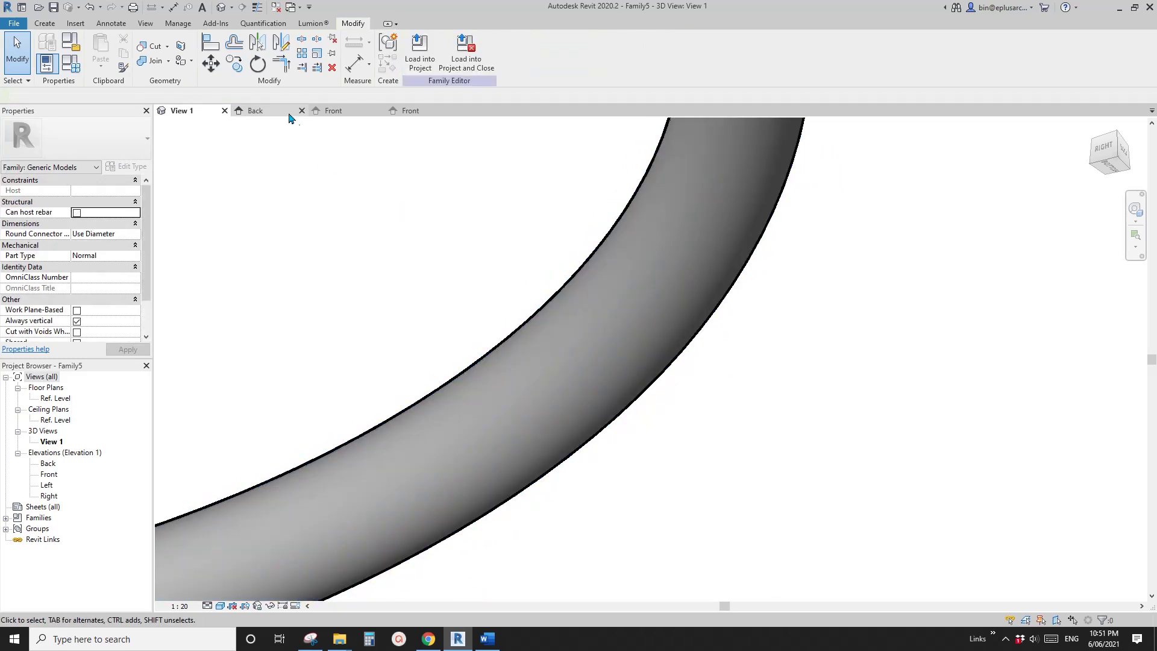
- Consult the cover plate sketch in the Word document, return to the family's Back elevation, and undo the inner arc edits to the revolve profile
click(272, 111)
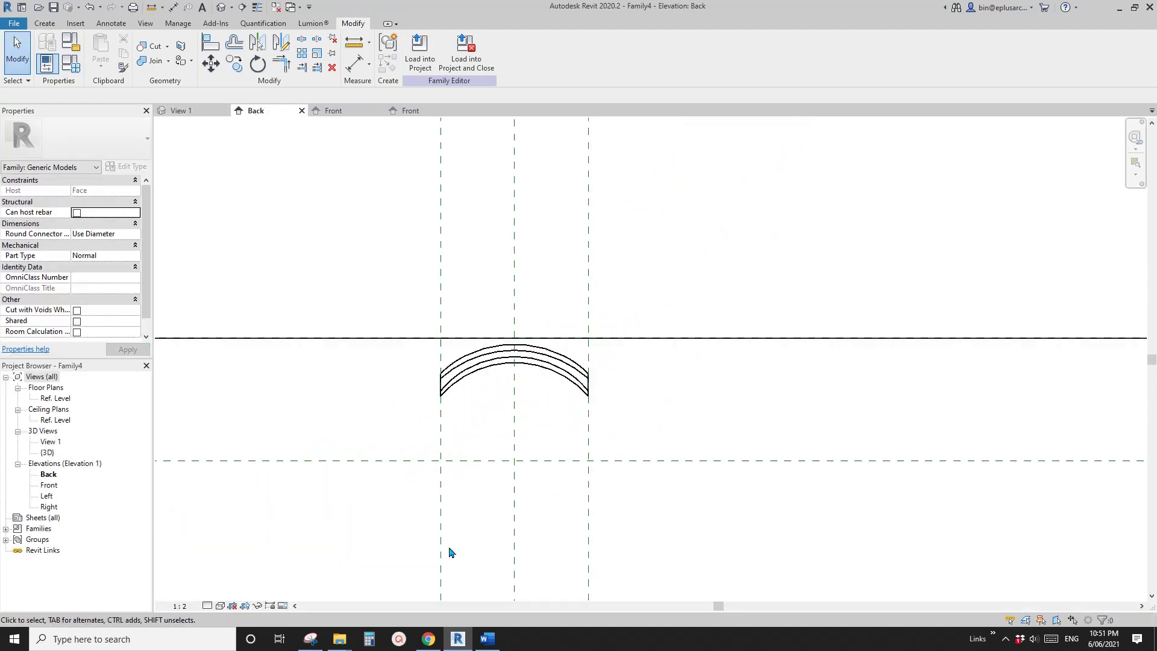
click(489, 640)
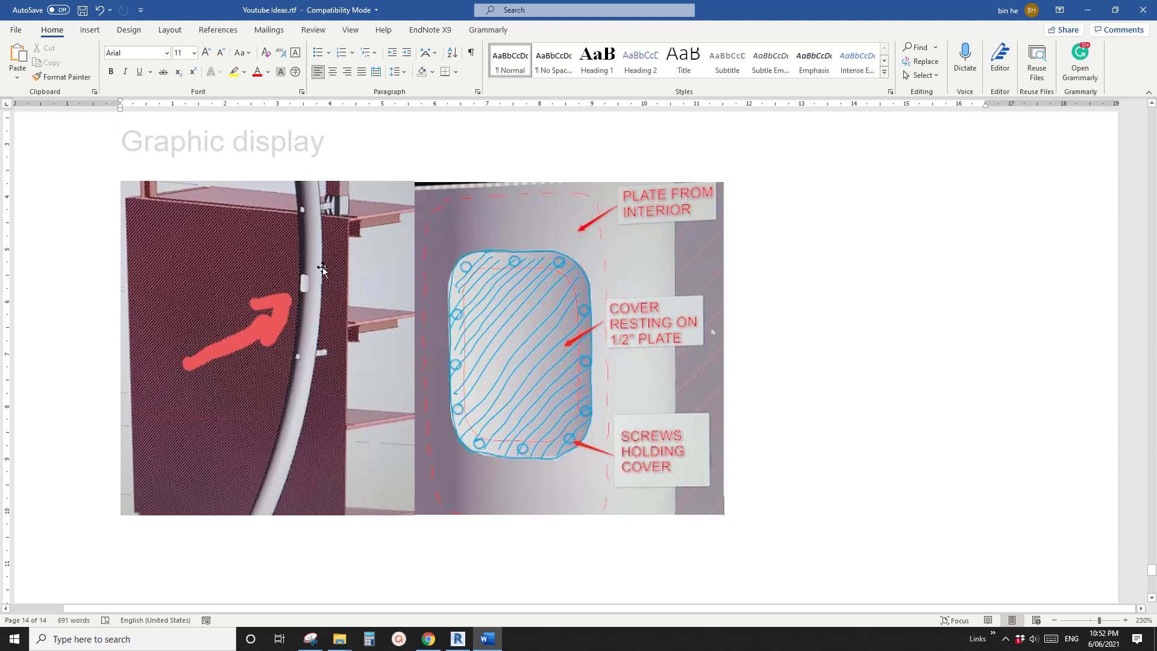
click(458, 640)
middle_drag(549, 399, 589, 347)
double_click(584, 346)
scroll(587, 345, up, 3)
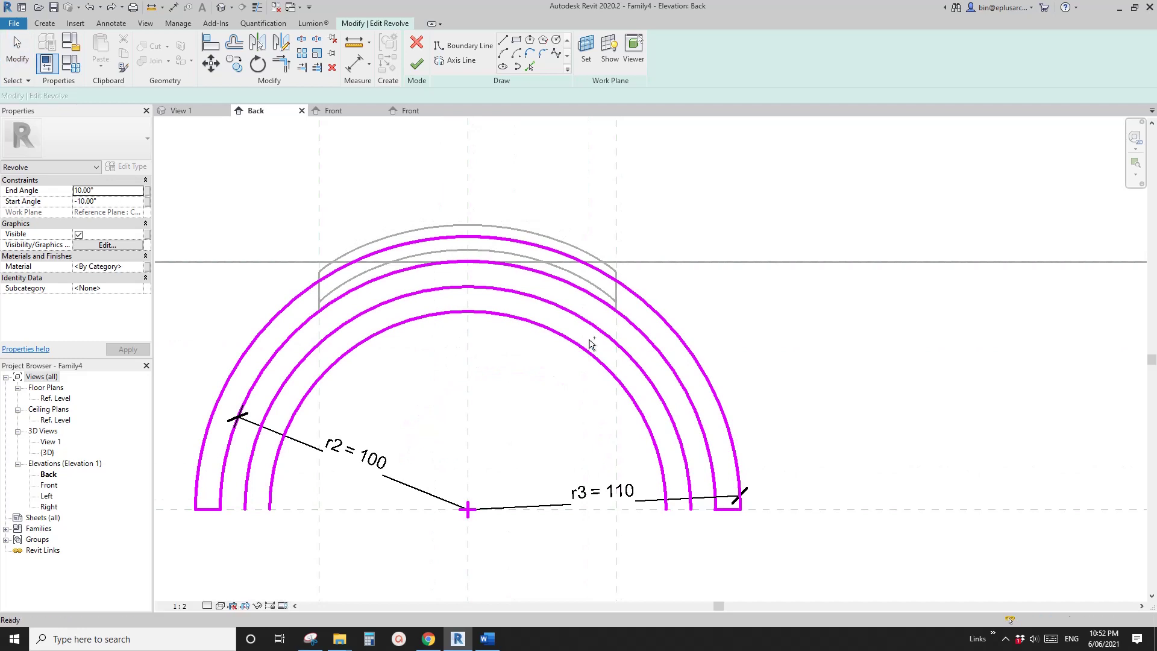
key(ctrl+z)
key(ctrl+z)
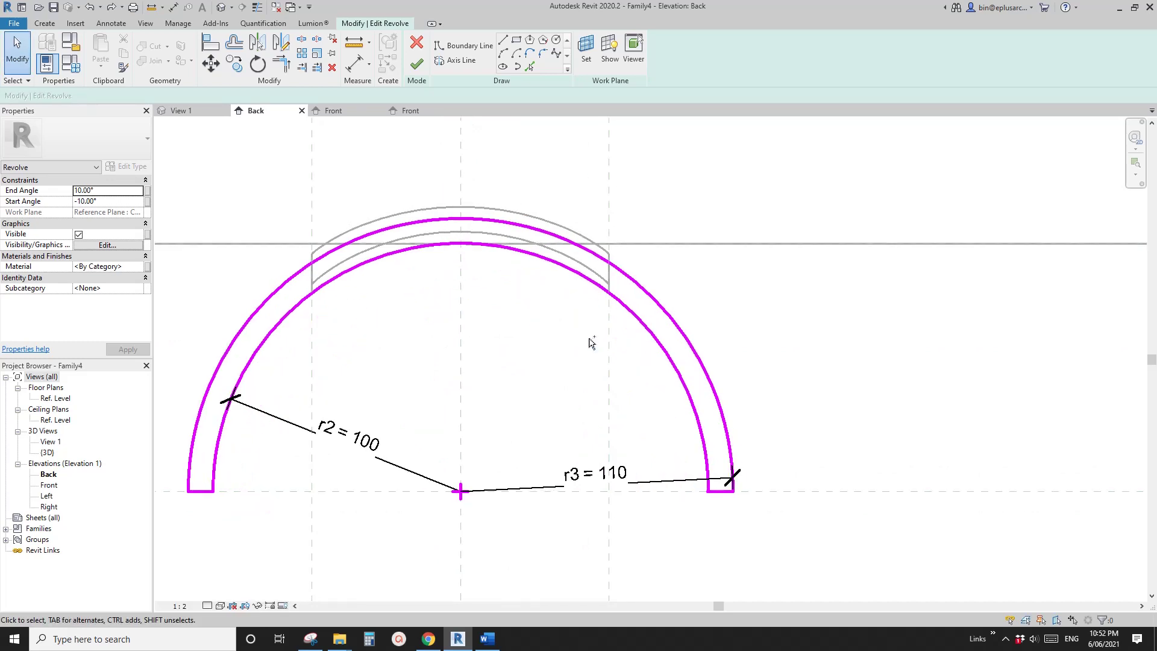
- Examine the revolve, the void extrusion and the reference planes above and below the host in the Back elevation
click(522, 345)
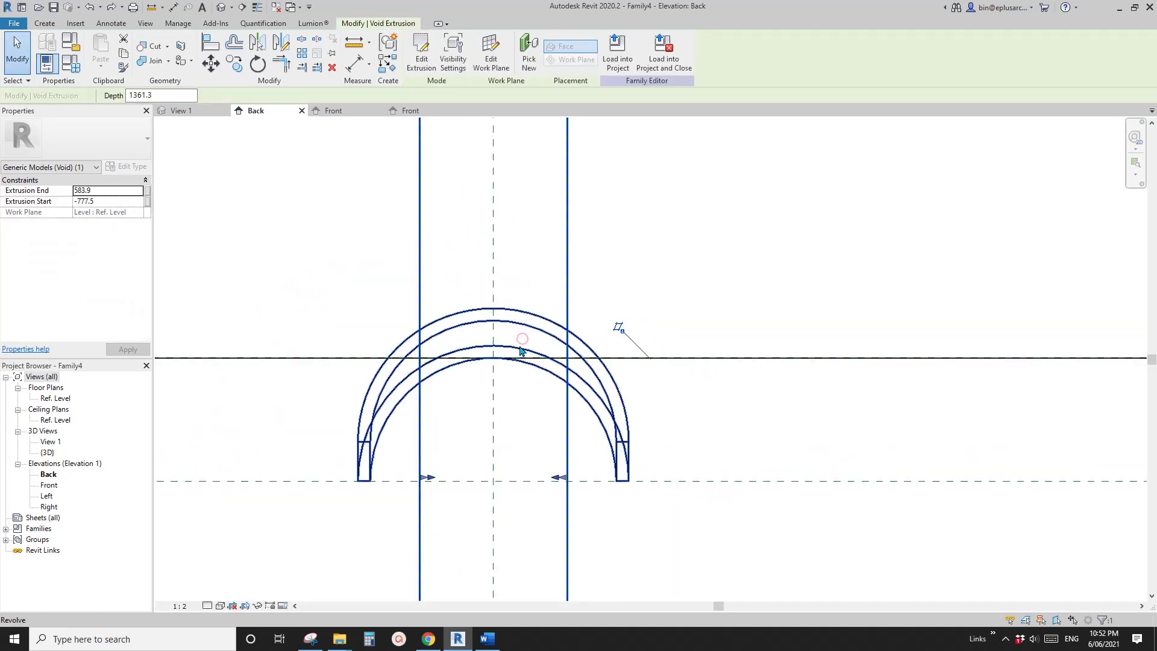
key(Escape)
click(521, 353)
scroll(518, 343, down, 2)
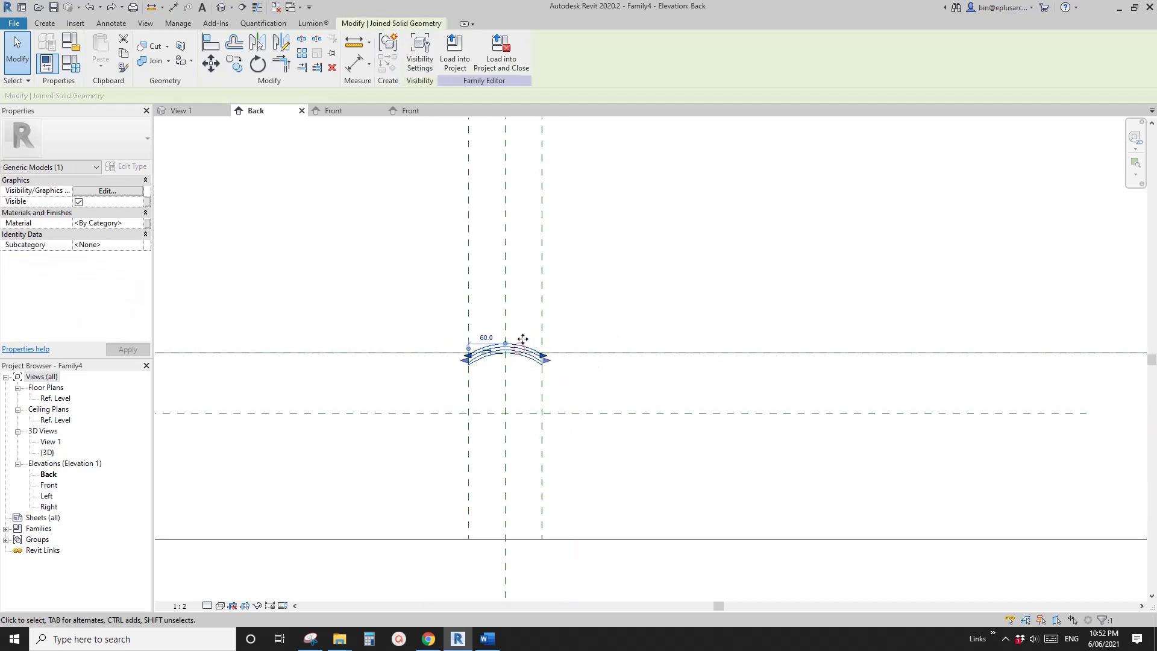
scroll(519, 377, down, 4)
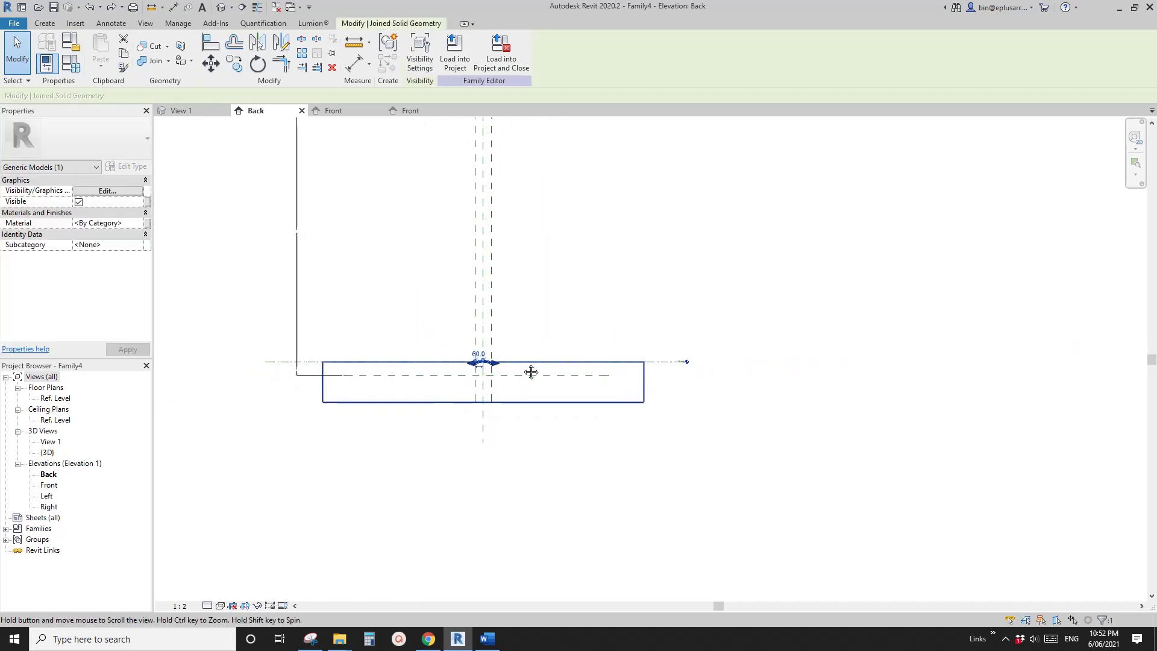
key(Escape)
scroll(511, 332, down, 2)
middle_drag(573, 460, 542, 370)
scroll(462, 431, up, 3)
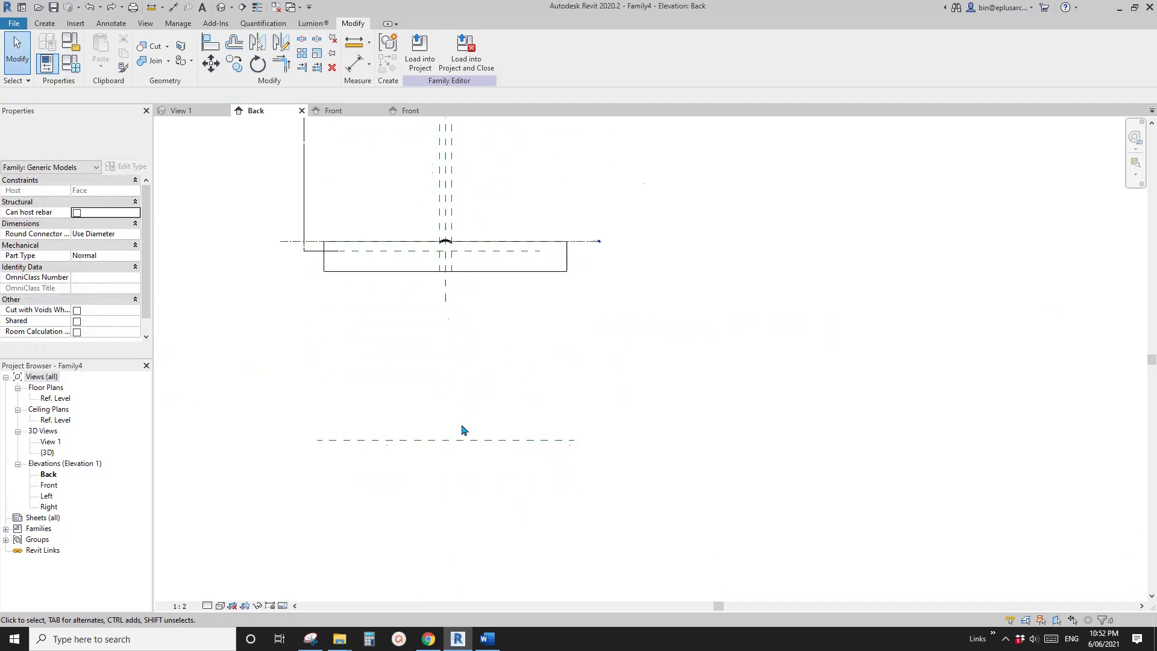
scroll(441, 463, down, 1)
scroll(467, 452, down, 2)
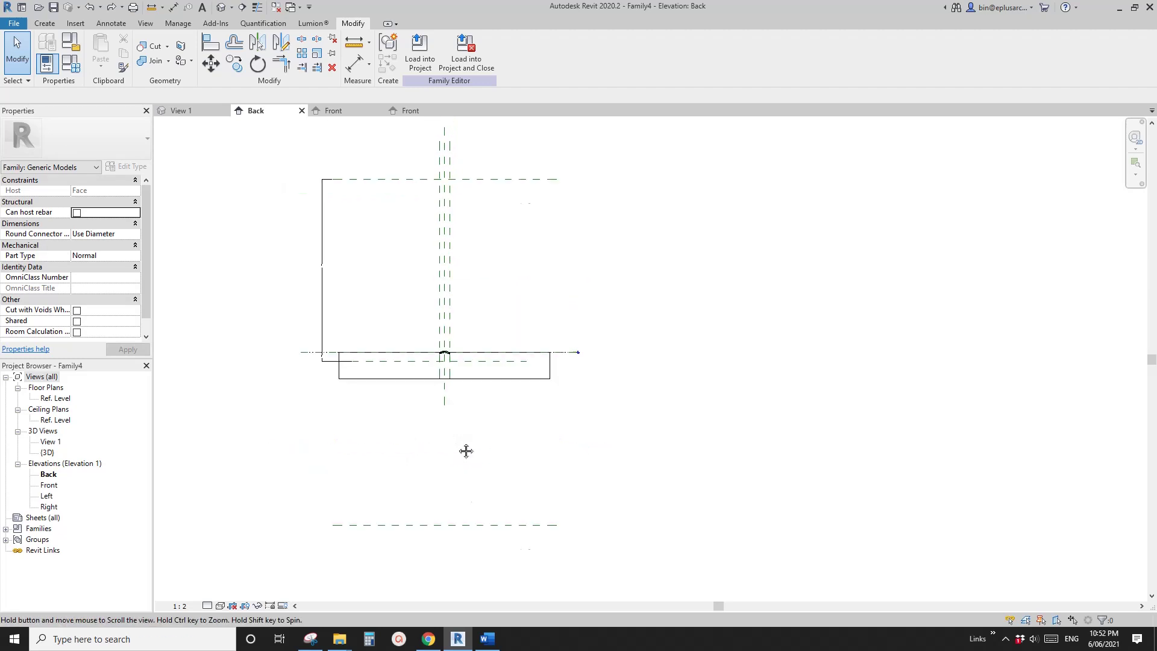
click(497, 195)
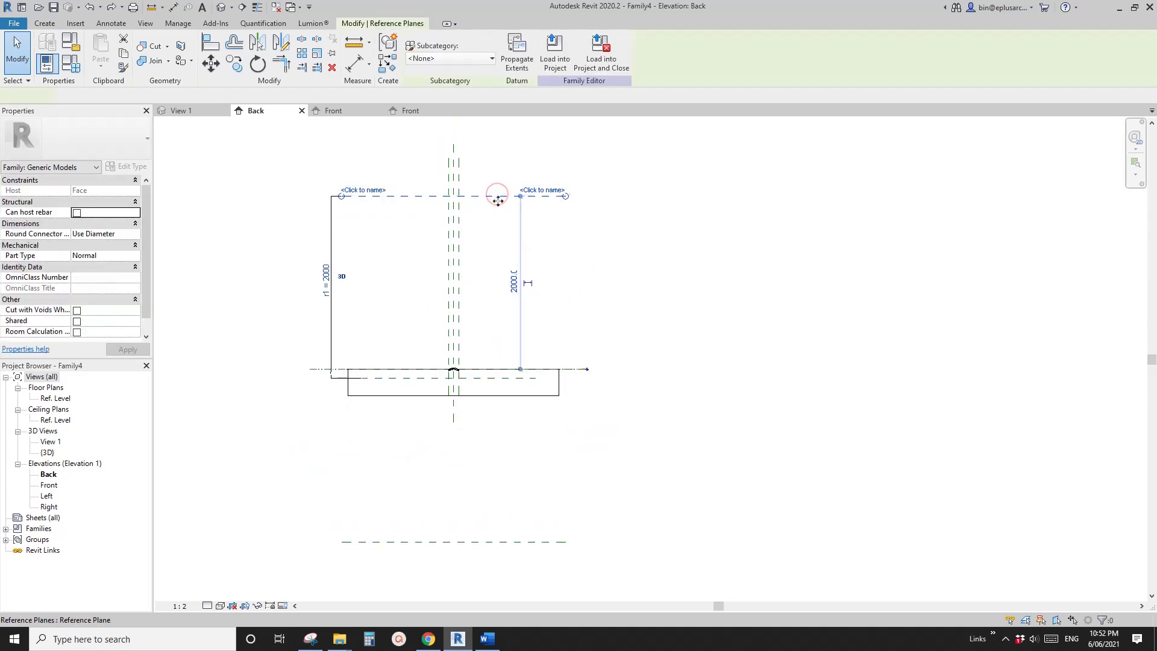
middle_drag(546, 445, 547, 428)
key(Escape)
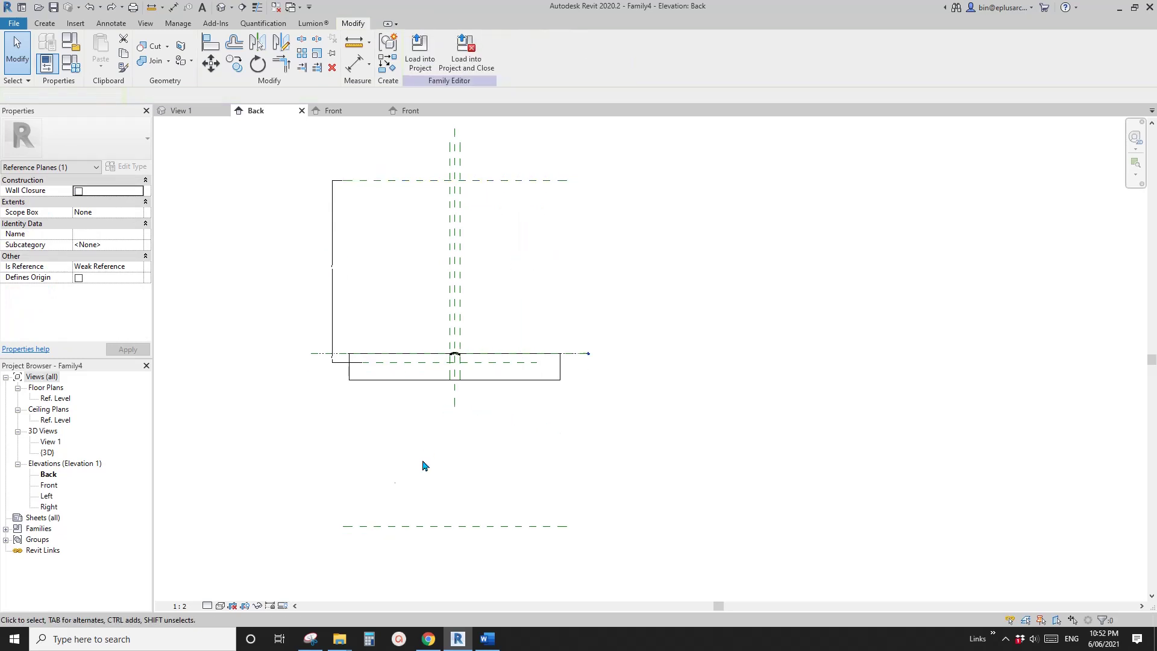
scroll(465, 515, up, 1)
scroll(425, 527, down, 2)
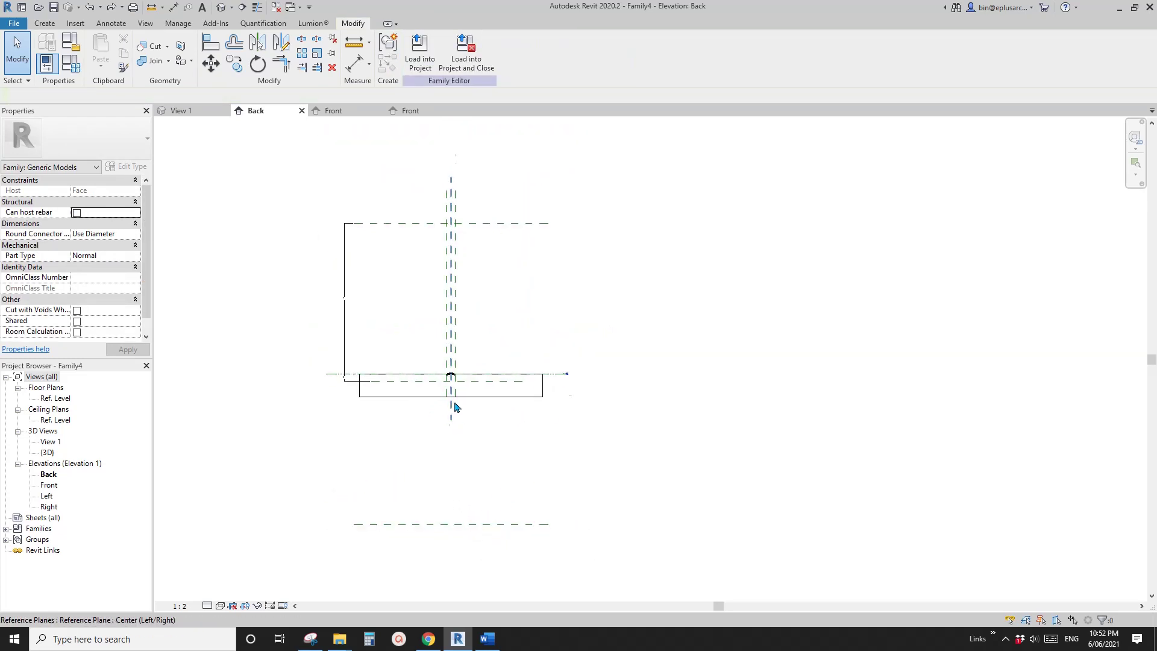
scroll(455, 407, up, 5)
click(493, 383)
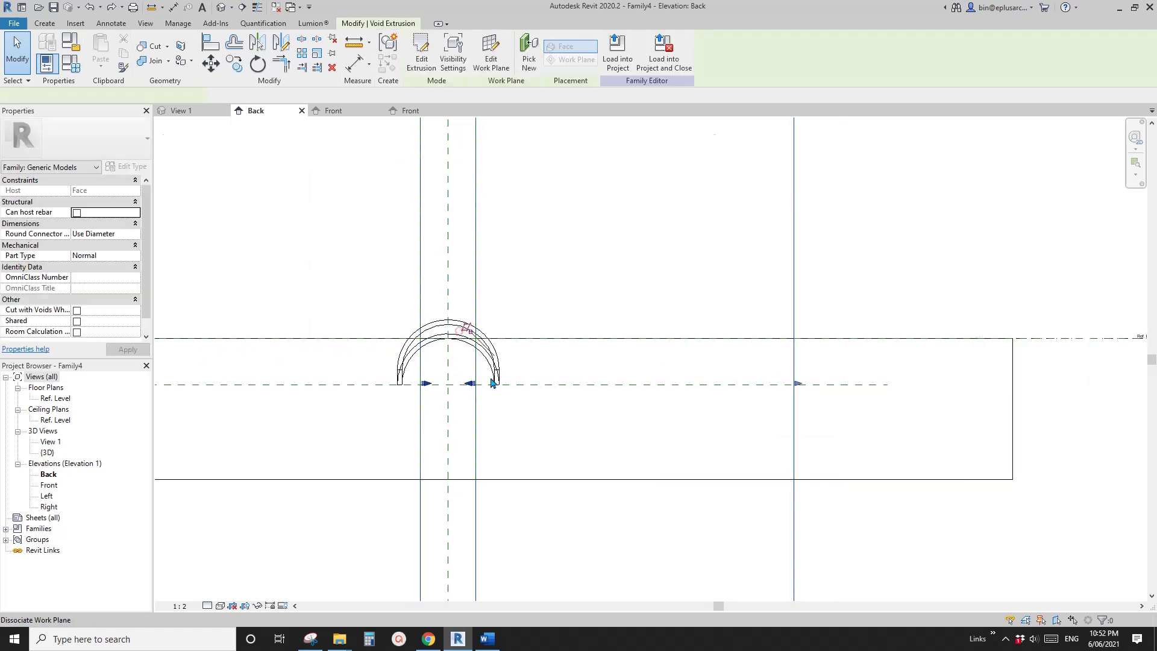
scroll(493, 383, down, 4)
middle_drag(491, 412, 555, 377)
key(Escape)
- Dimension the distance from the Ref. Level down to the lower reference plane with an aligned dimension
scroll(470, 394, down, 1)
middle_drag(469, 394, 518, 357)
key(d)
key(i)
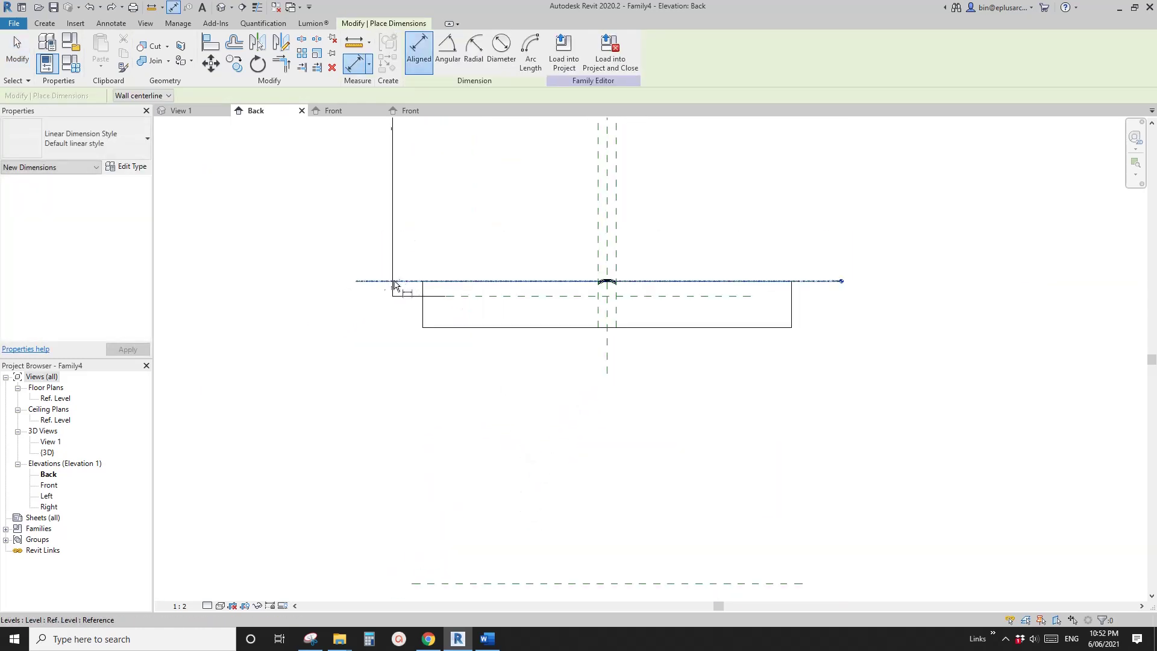
click(374, 281)
click(384, 517)
key(Escape)
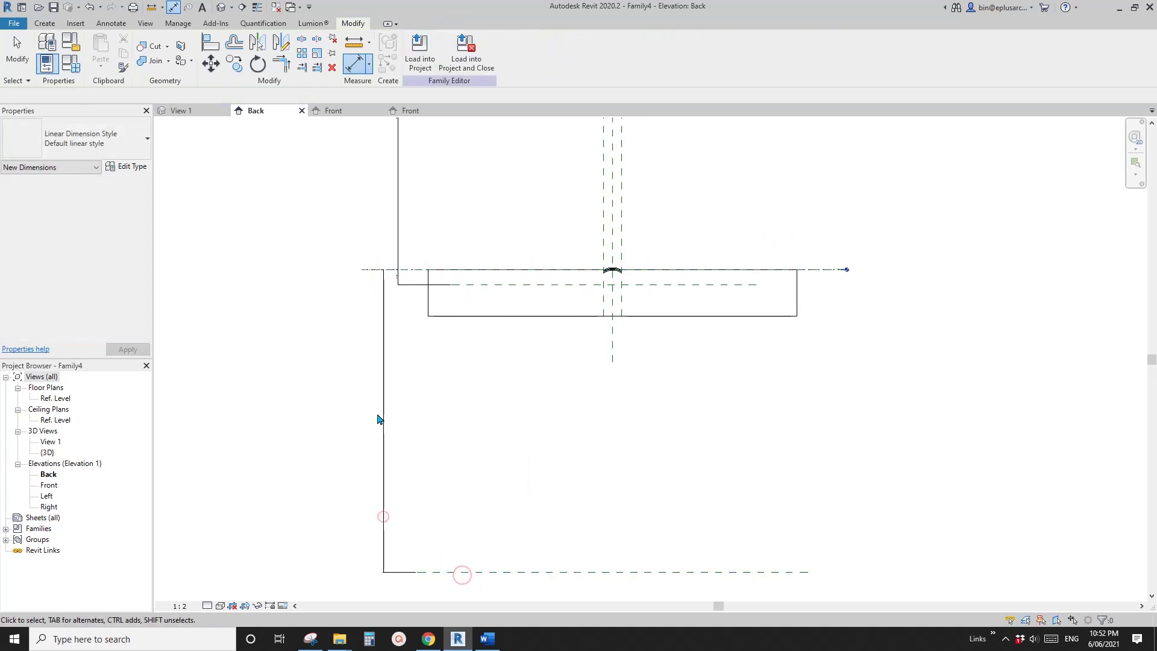
- Label the new dimension to the lower reference plane with the r1 parameter
click(381, 399)
middle_drag(385, 377, 374, 570)
scroll(384, 313, up, 2)
scroll(386, 314, up, 4)
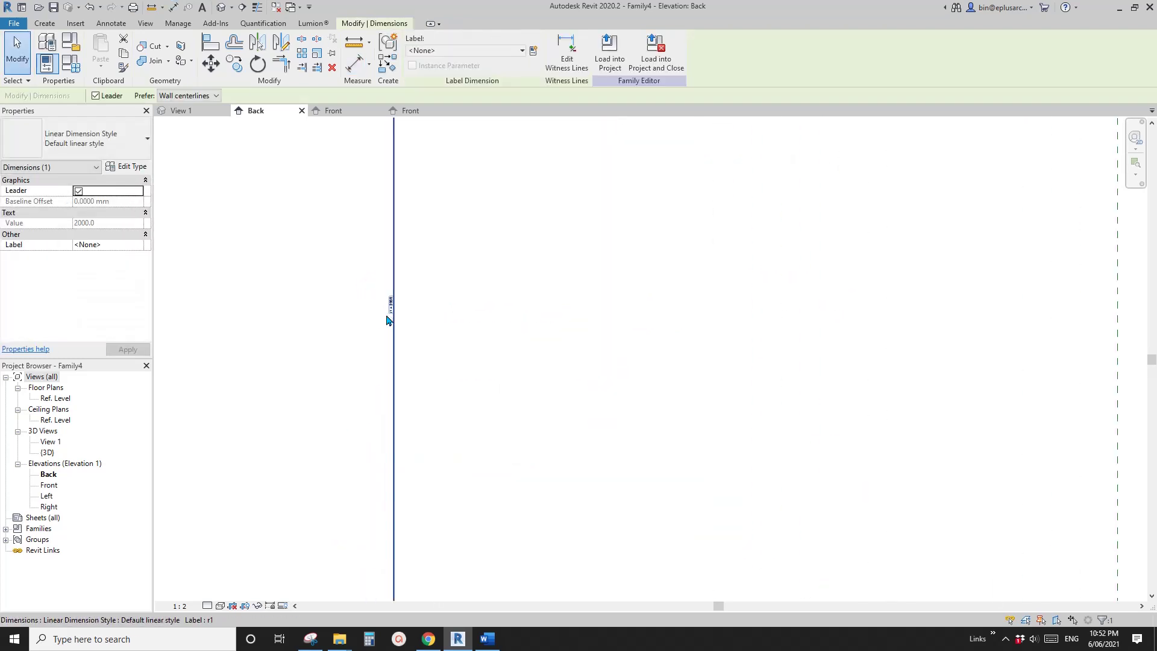
click(492, 52)
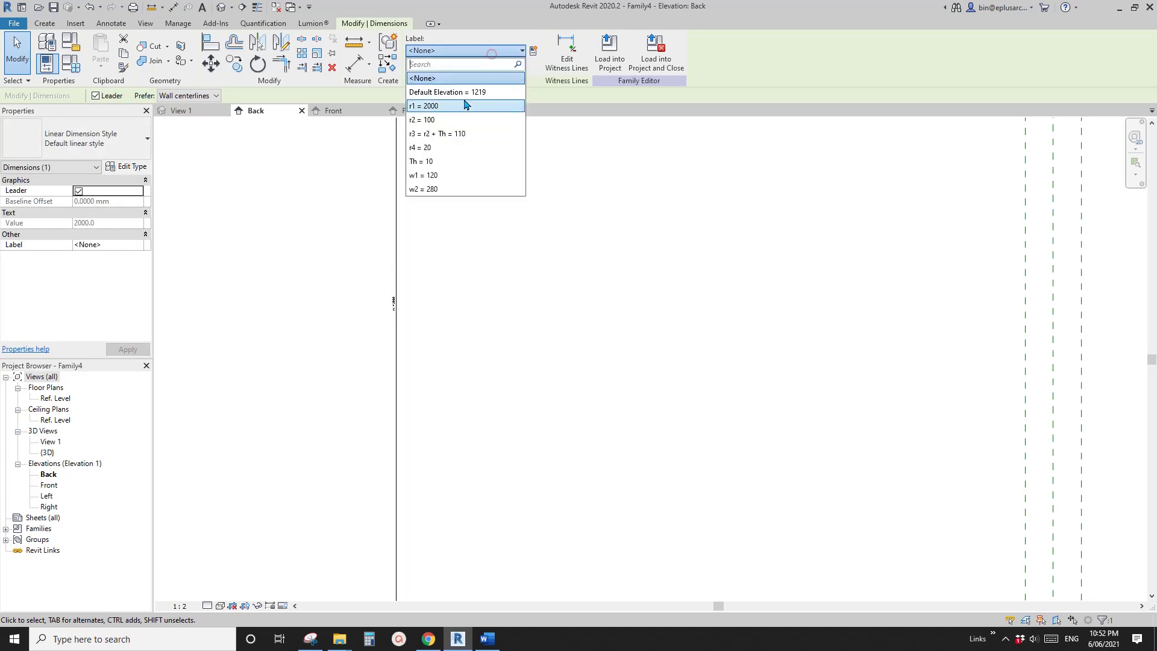
click(430, 109)
scroll(476, 277, down, 4)
middle_drag(592, 452, 521, 295)
key(Escape)
scroll(599, 274, up, 4)
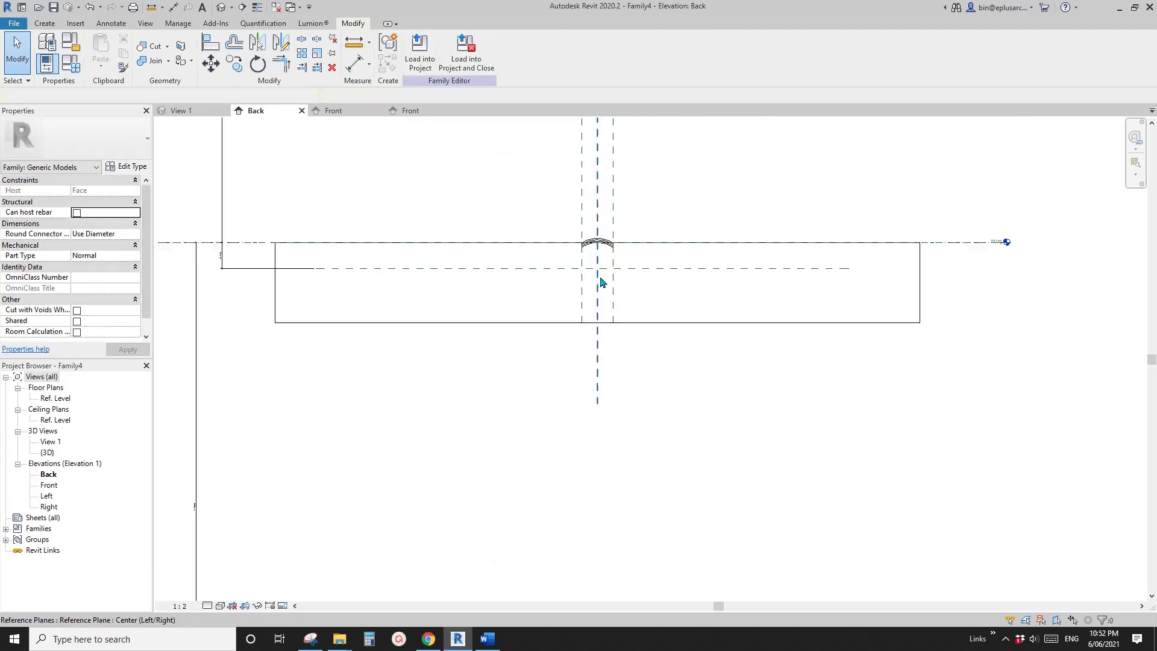
- Edit the revolve so its axis of rotation is aligned and locked to the lower reference plane, and finish the sketch
scroll(605, 242, up, 2)
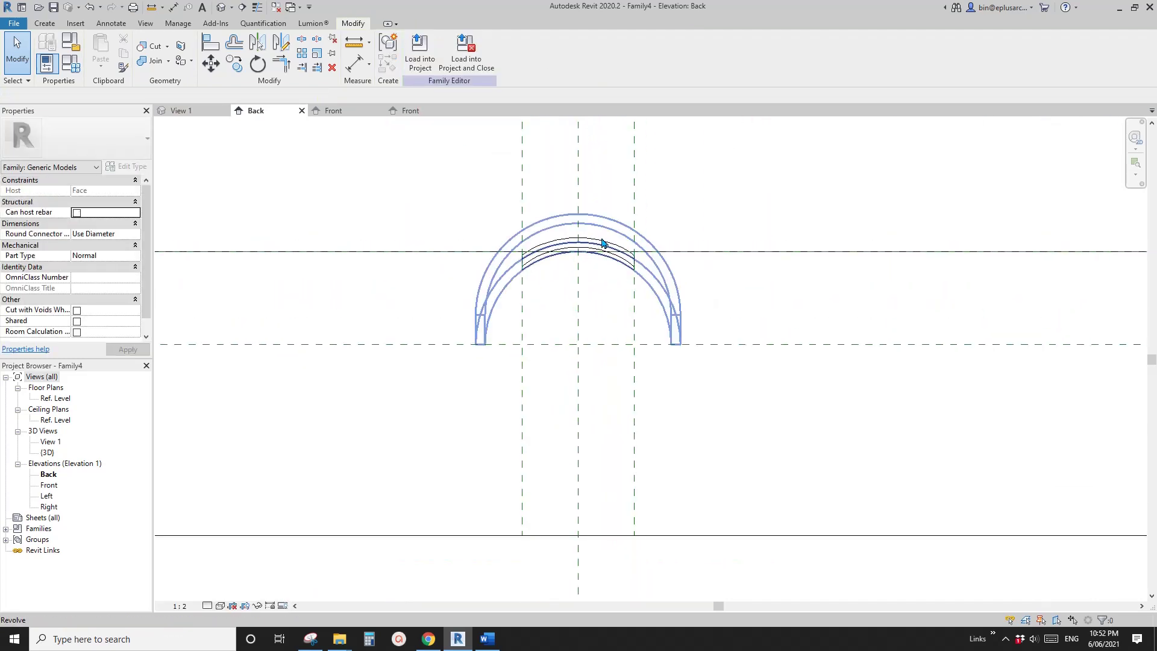
click(600, 237)
scroll(501, 243, down, 3)
click(418, 62)
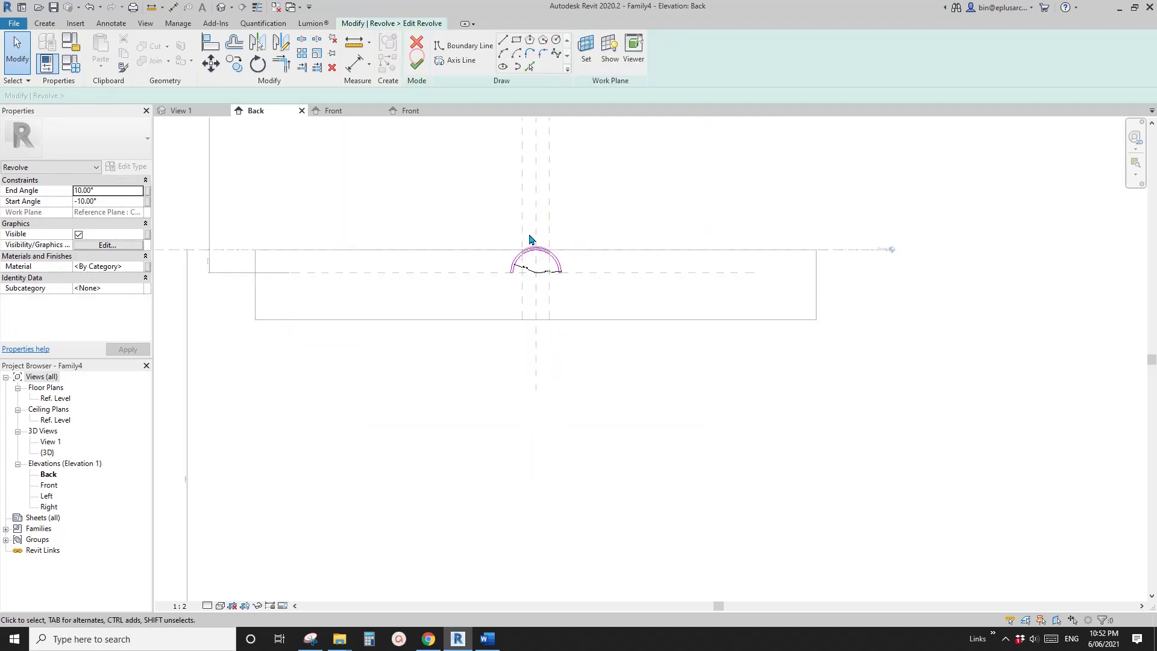
scroll(545, 297, down, 6)
middle_drag(528, 342, 528, 337)
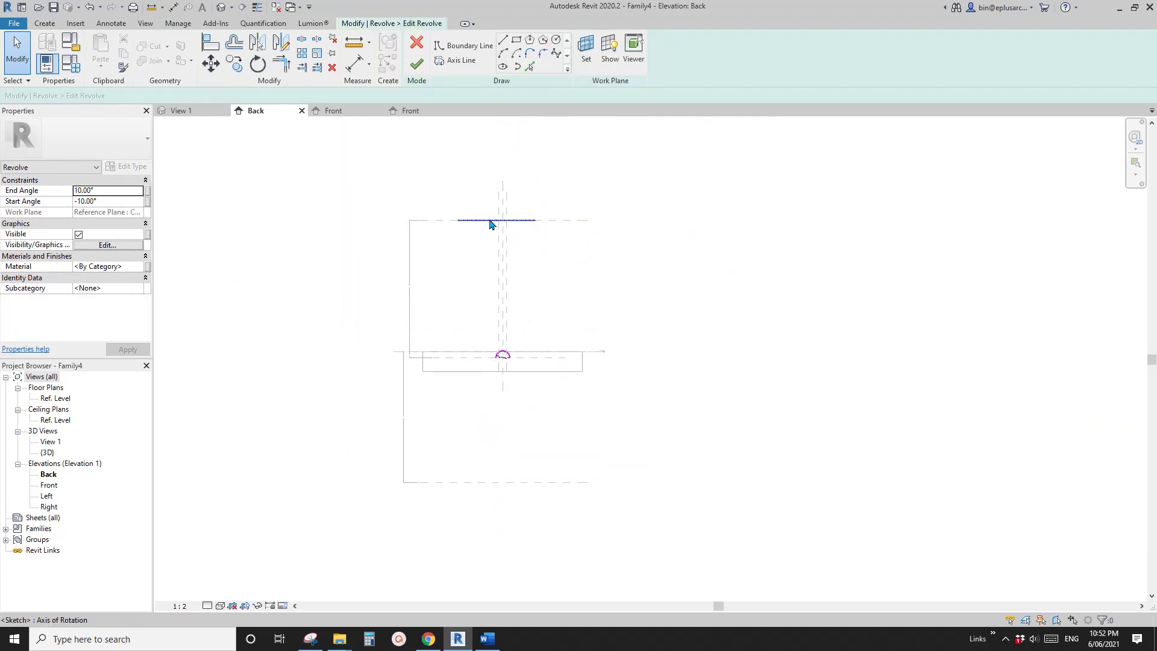
click(496, 221)
middle_drag(496, 224, 539, 213)
key(a)
key(l)
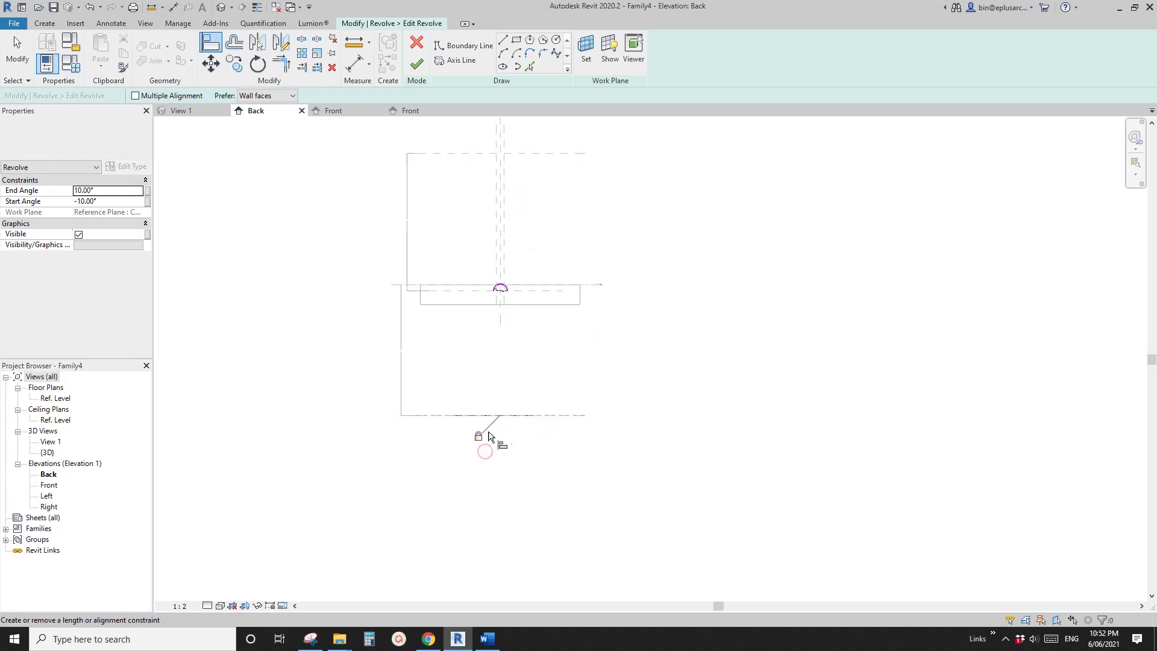
scroll(494, 422, up, 3)
click(415, 66)
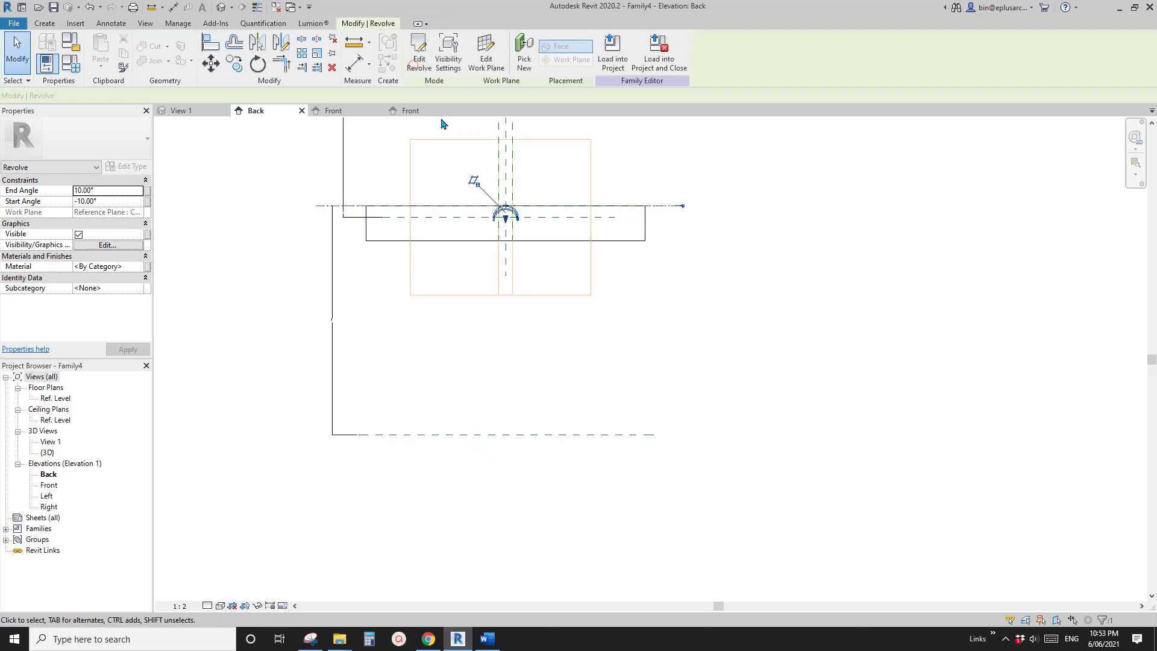
- Open the default 3D view and orbit around the plate to inspect its new curvature
click(221, 8)
scroll(650, 292, up, 3)
scroll(571, 265, down, 6)
shift+middle_drag(657, 293, 672, 235)
shift+middle_drag(679, 348, 484, 290)
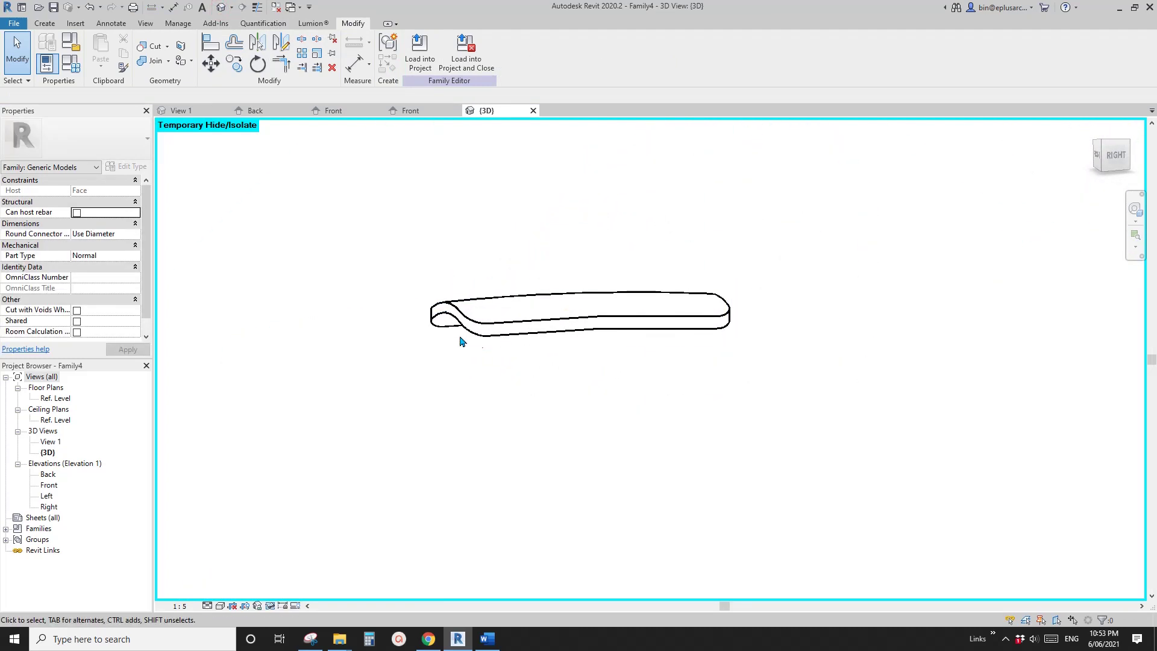
shift+middle_drag(620, 338, 644, 263)
- Load the family into the ring project, overwriting the existing version, and select the plate placed on the ring
click(429, 62)
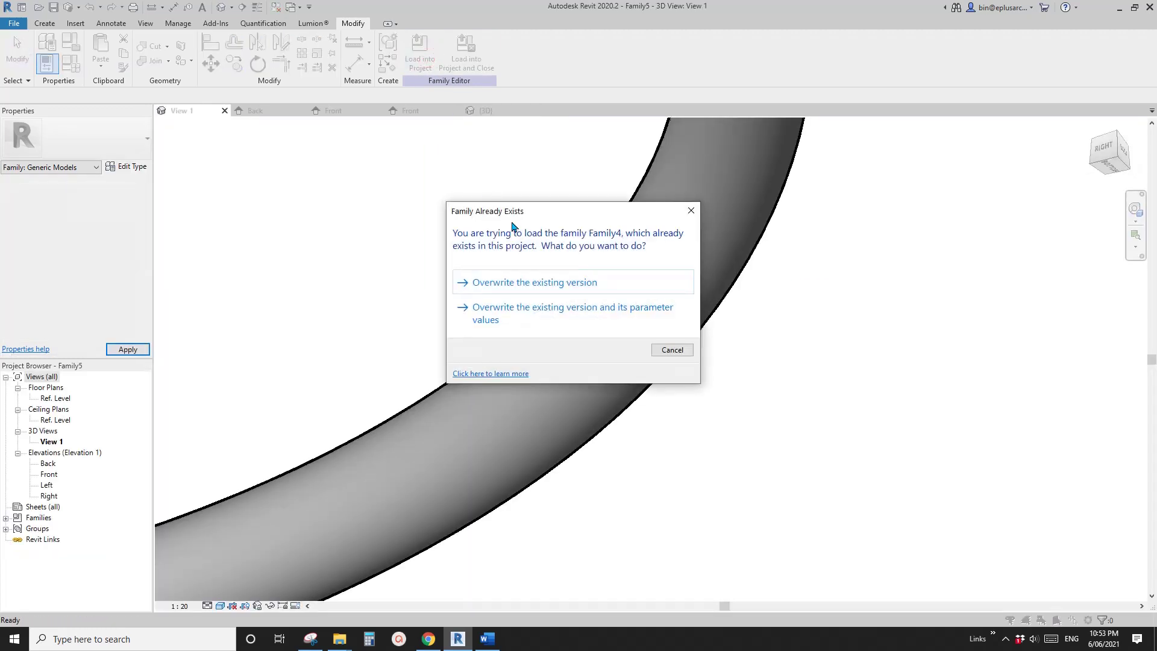
click(555, 289)
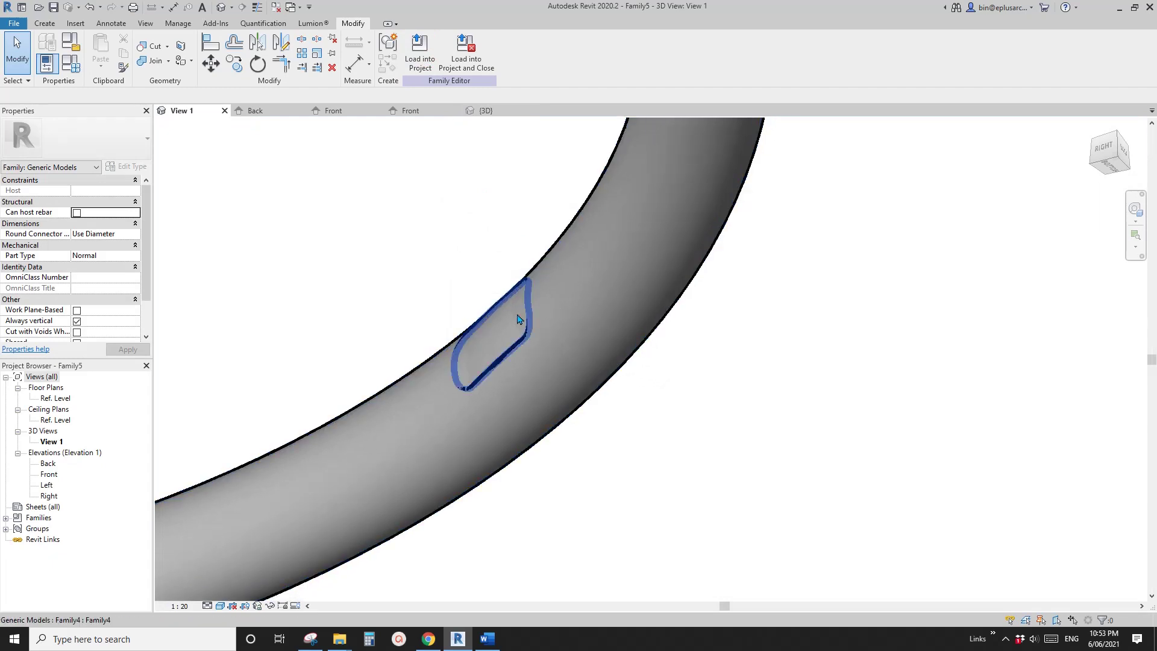
click(513, 342)
shift+middle_drag(460, 301, 506, 364)
- Create a similar cover plate instance and place it on the outer face of the swept ring
key(c)
key(s)
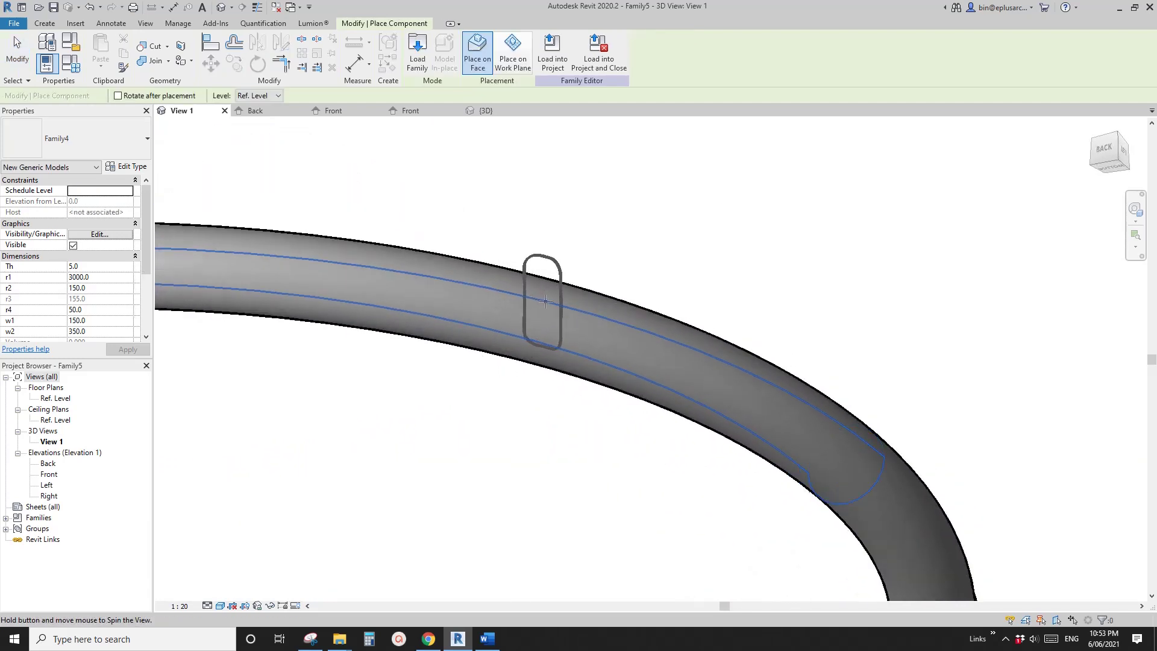
shift+middle_drag(545, 302, 669, 265)
click(587, 328)
key(Escape)
shift+middle_drag(584, 292, 606, 395)
- Inspect how the cover plate fits the curved outer surface of the ring
click(449, 439)
scroll(449, 439, down, 3)
scroll(552, 327, up, 3)
click(542, 319)
scroll(568, 361, up, 3)
scroll(575, 382, down, 2)
scroll(606, 395, up, 1)
middle_drag(738, 467, 676, 470)
click(718, 457)
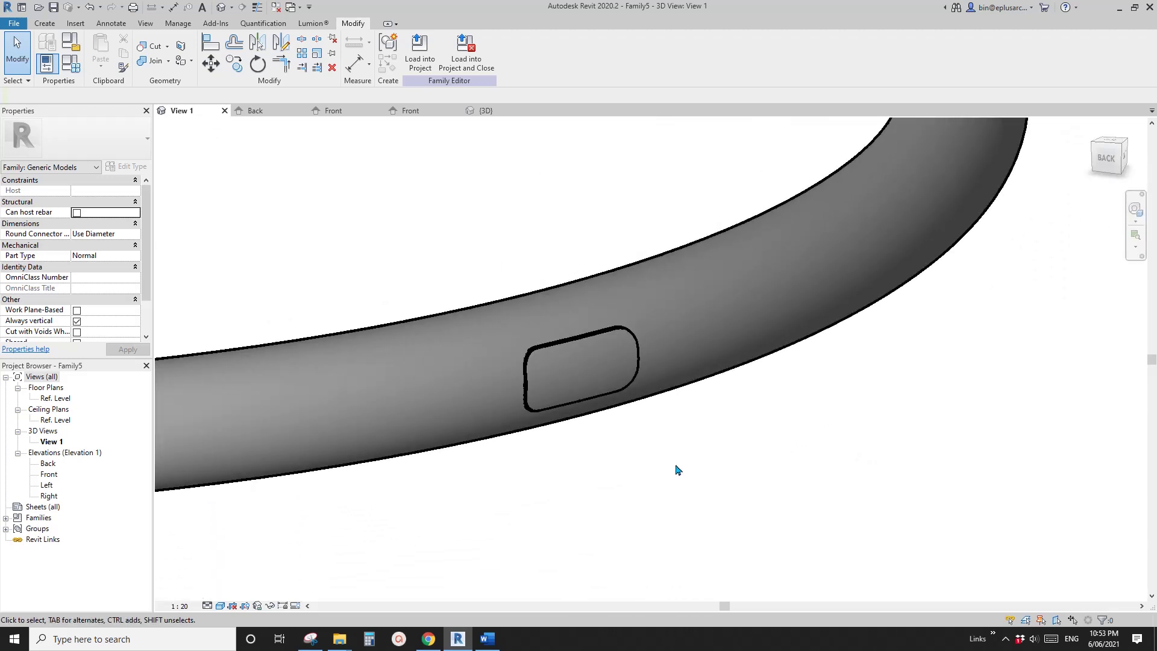